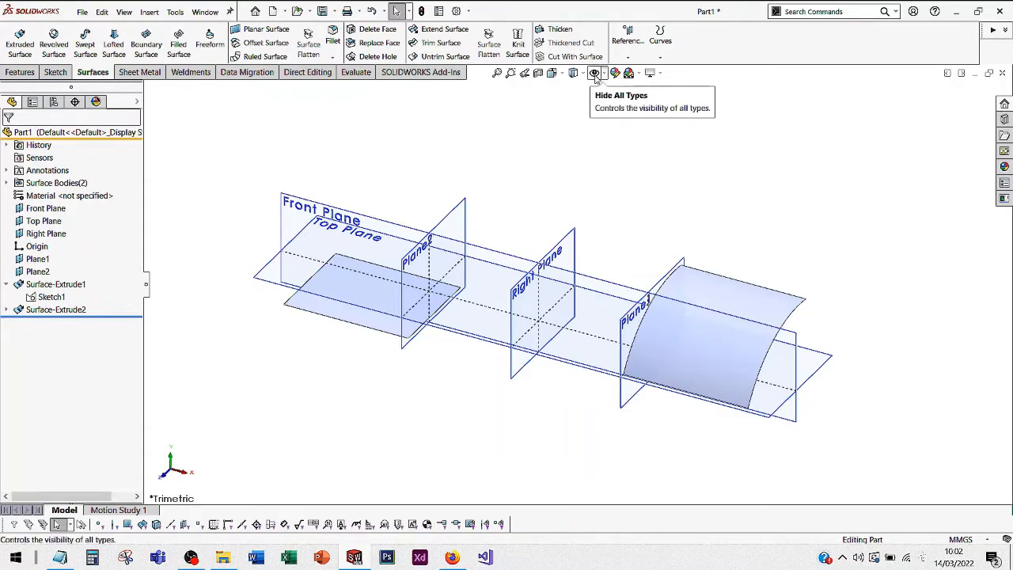
- Hide all item types in the view so that only the two extruded surfaces remain displayed
{"action": "left_click", "coordinate": [596, 74]}
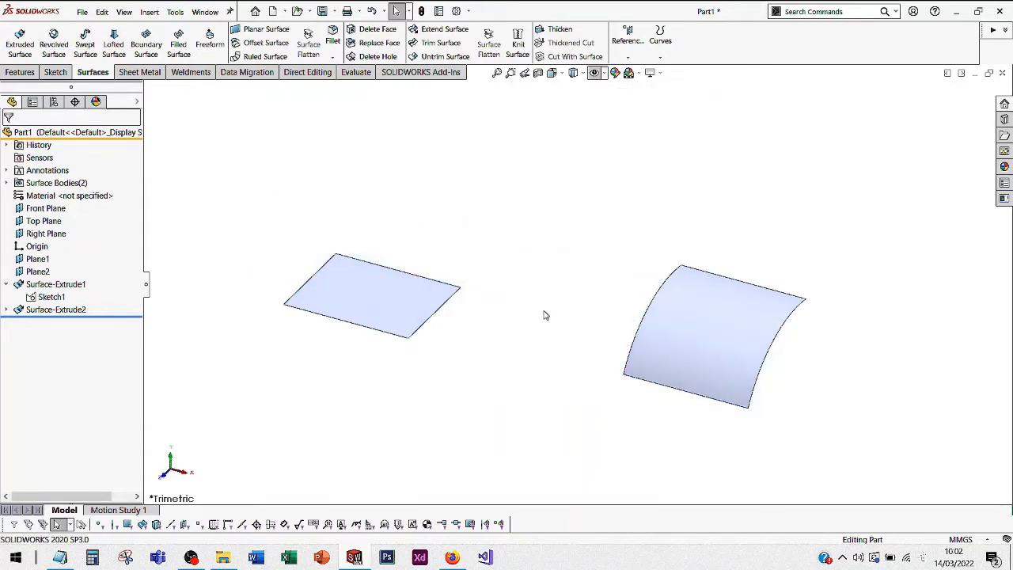
{"action": "scroll", "coordinate": [544, 315], "scroll_direction": "down", "scroll_amount": 2}
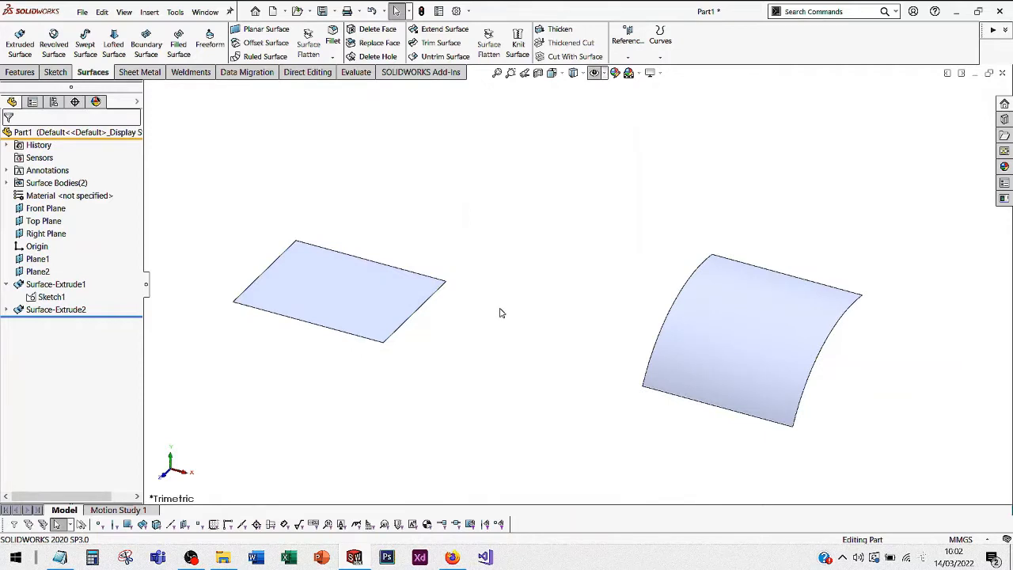
- Examine the flat and arched surfaces, the arched surface's sketch, and the edges of the two surfaces that face each other
{"action": "left_click", "coordinate": [342, 308]}
{"action": "middle_click_drag", "start_coordinate": [342, 308], "coordinate": [418, 296]}
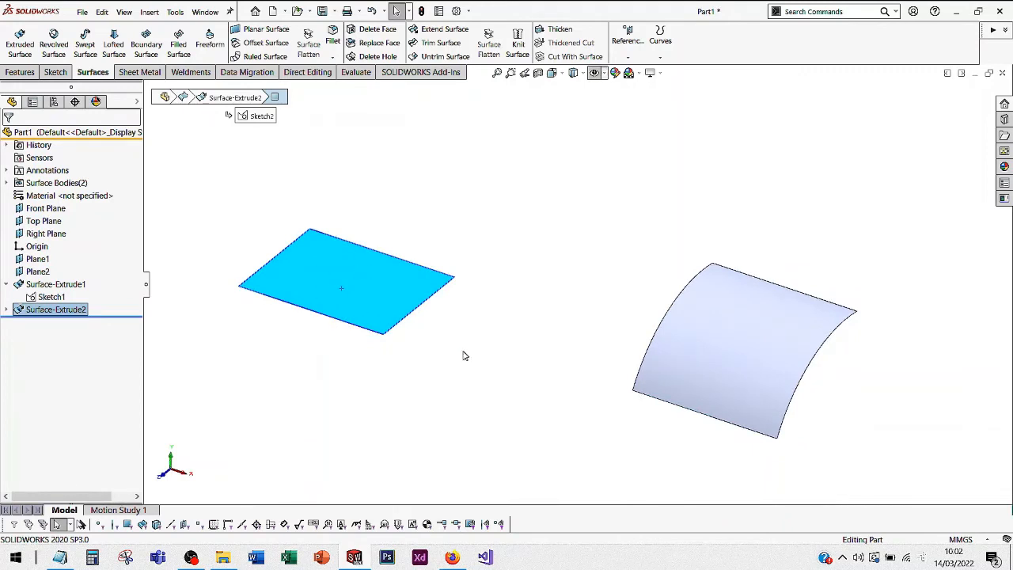
{"action": "middle_click_drag", "start_coordinate": [580, 316], "coordinate": [707, 220]}
{"action": "left_click", "coordinate": [713, 212]}
{"action": "scroll", "coordinate": [682, 252], "scroll_direction": "down", "scroll_amount": 2}
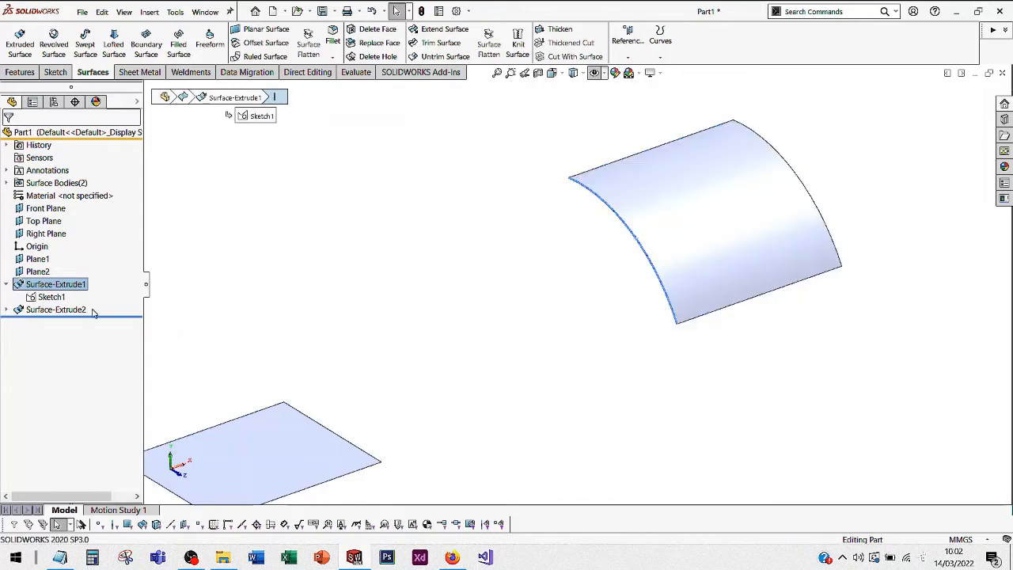
{"action": "left_click", "coordinate": [52, 298]}
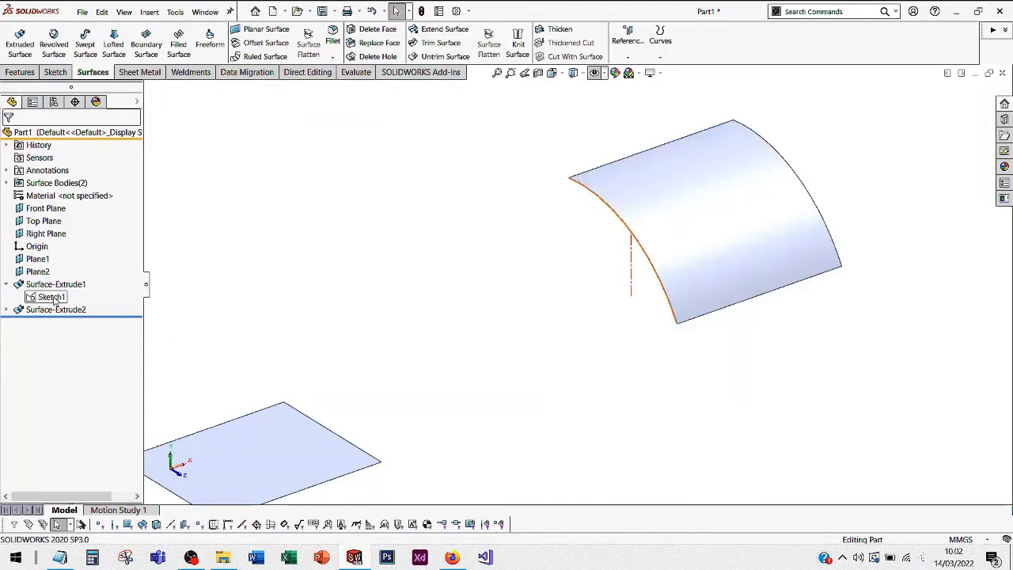
{"action": "left_click", "coordinate": [7, 284]}
{"action": "left_click", "coordinate": [507, 289]}
{"action": "scroll", "coordinate": [522, 298], "scroll_direction": "up", "scroll_amount": 4}
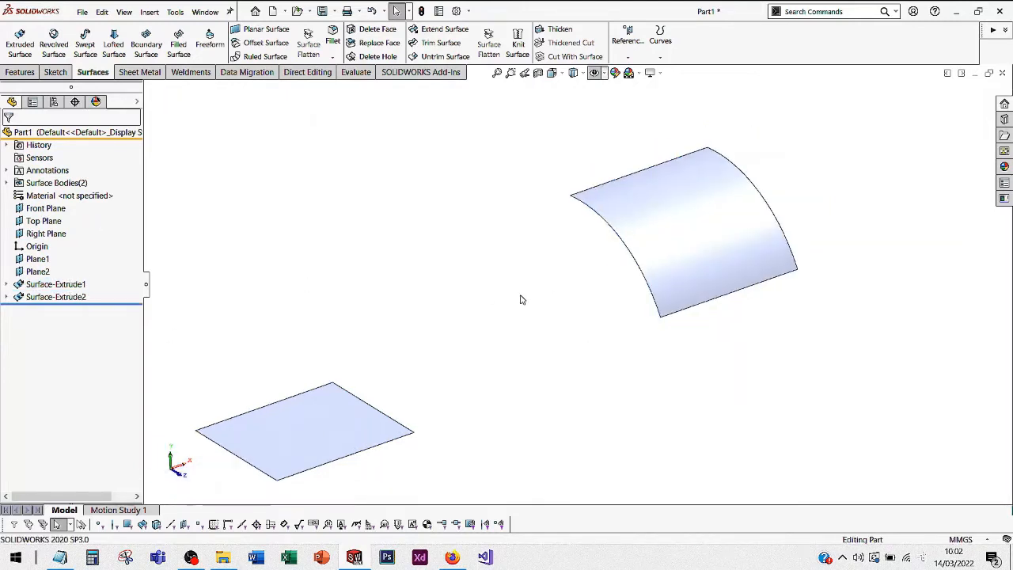
{"action": "middle_click_drag", "start_coordinate": [546, 290], "coordinate": [517, 315]}
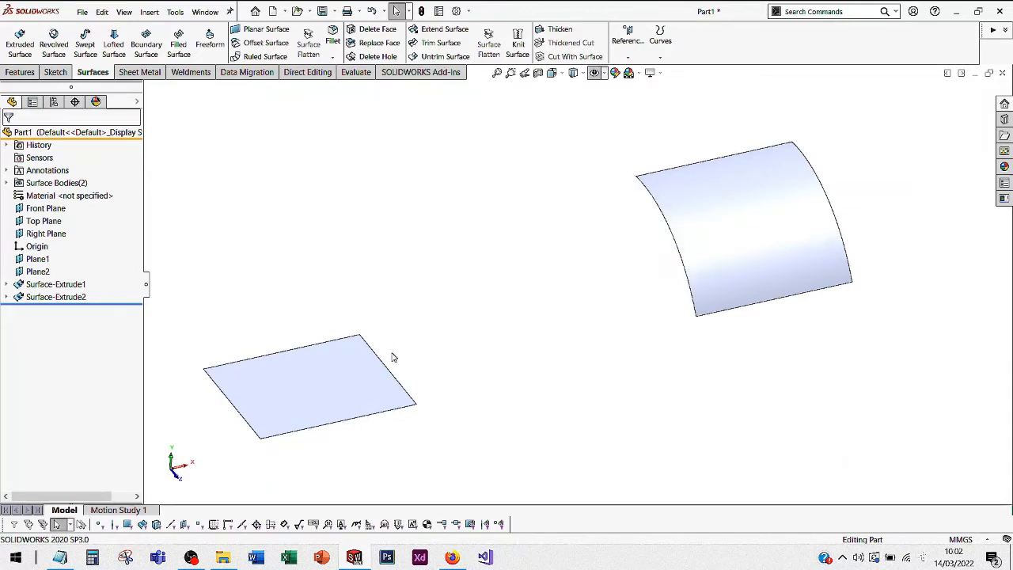
{"action": "left_click", "coordinate": [667, 209]}
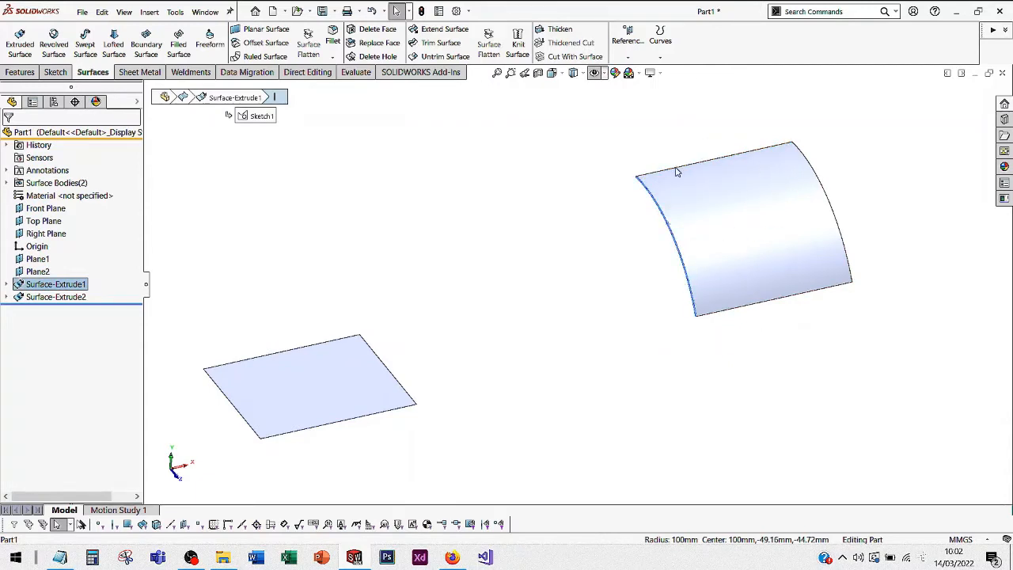
{"action": "left_click", "coordinate": [597, 266]}
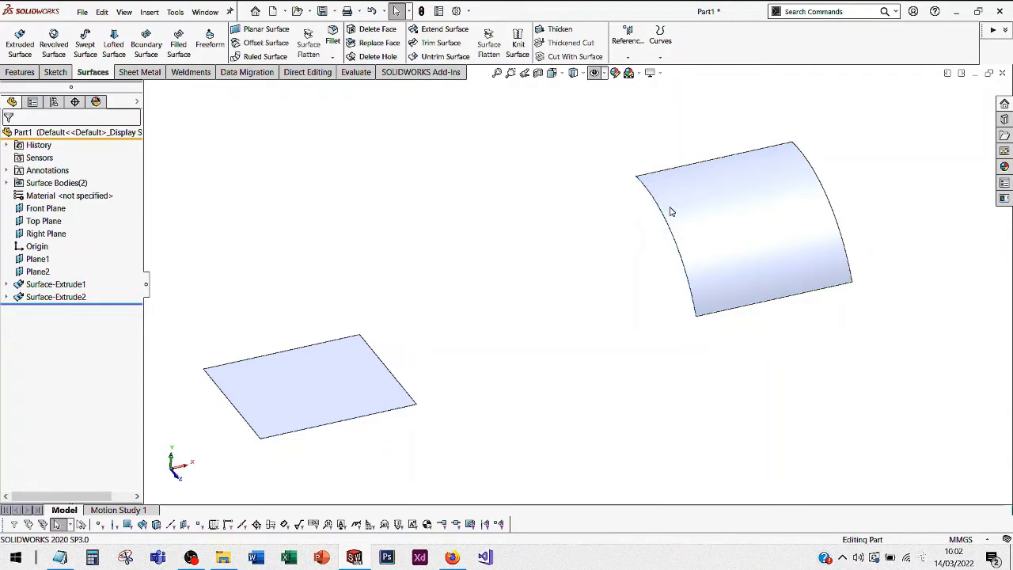
{"action": "left_click", "coordinate": [384, 369]}
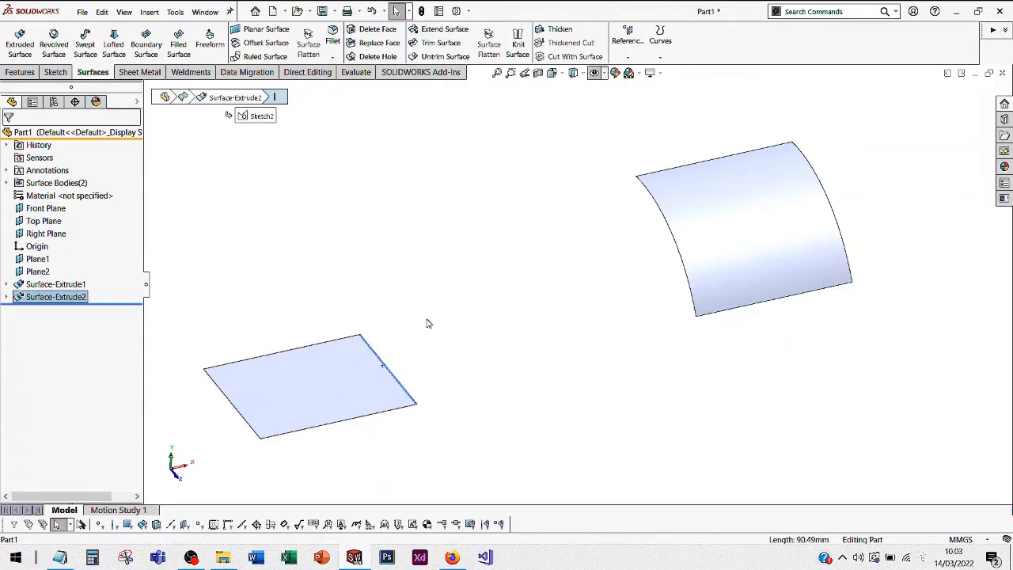
{"action": "left_click", "coordinate": [367, 347]}
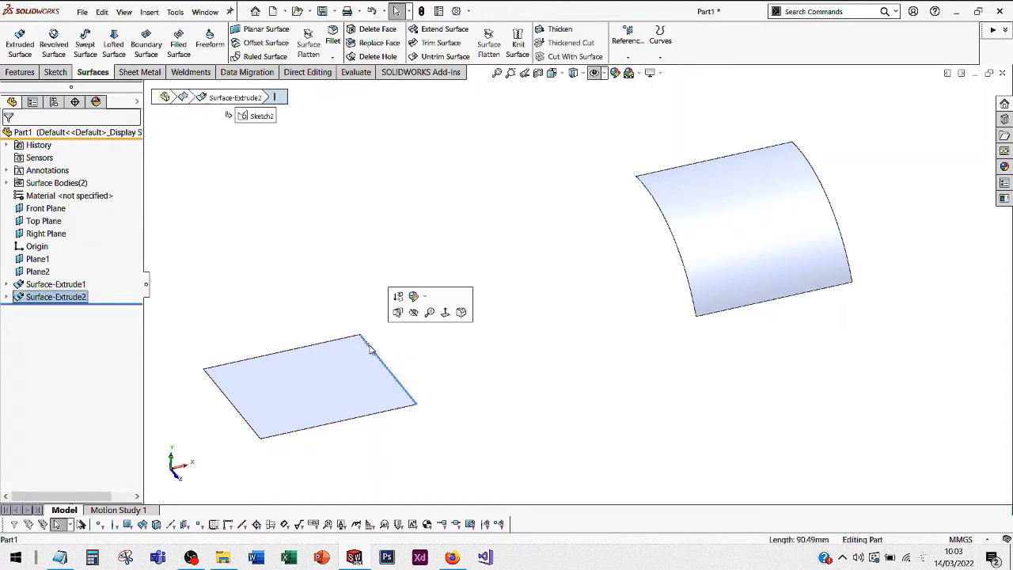
{"action": "left_click", "coordinate": [543, 319]}
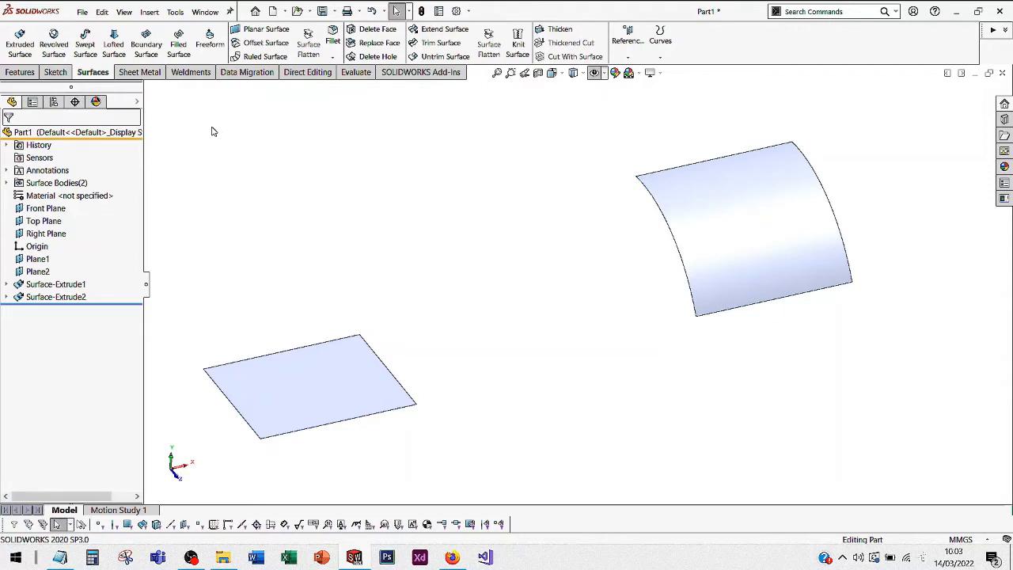
- Start a lofted surface using the arched surface's inner curved edge and the flat surface's facing straight edge as profiles
{"action": "left_click", "coordinate": [115, 56]}
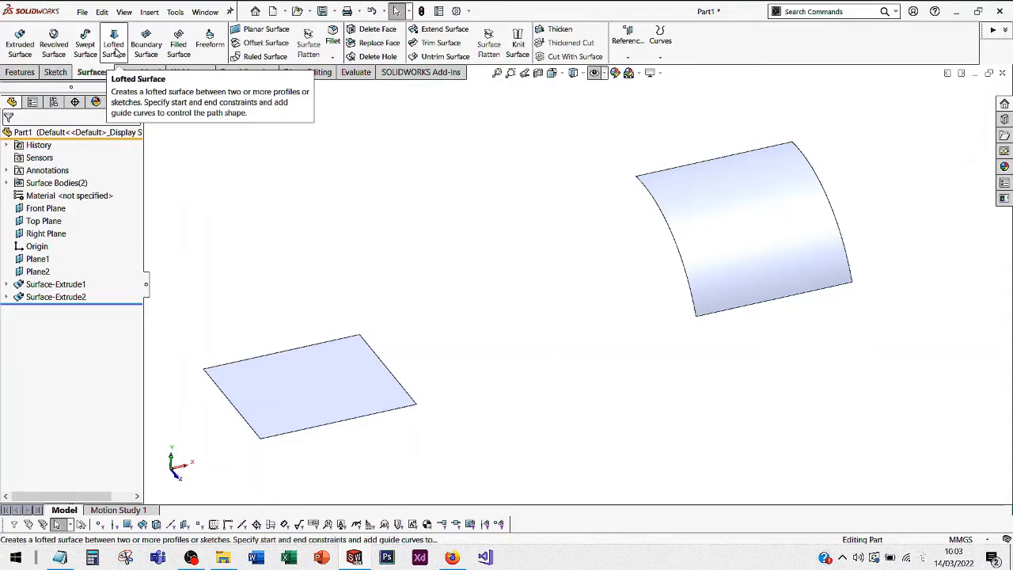
{"action": "left_click", "coordinate": [116, 50]}
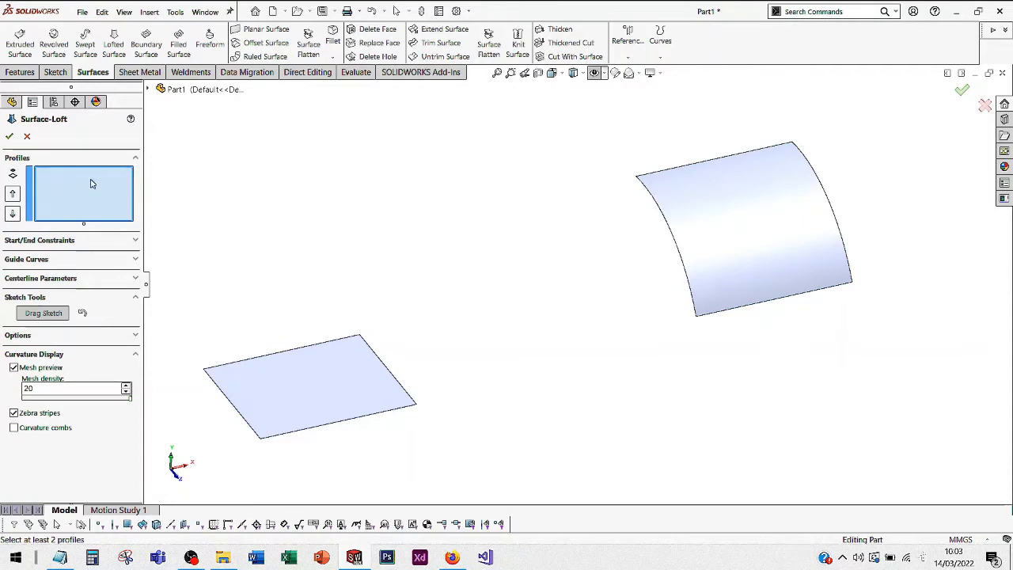
{"action": "left_click", "coordinate": [57, 205]}
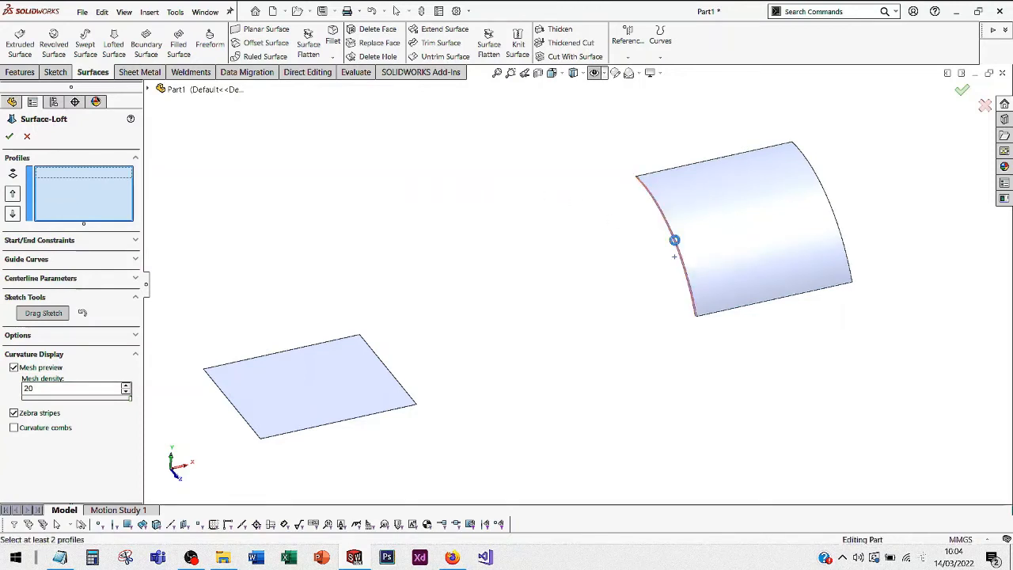
{"action": "left_click", "coordinate": [674, 240]}
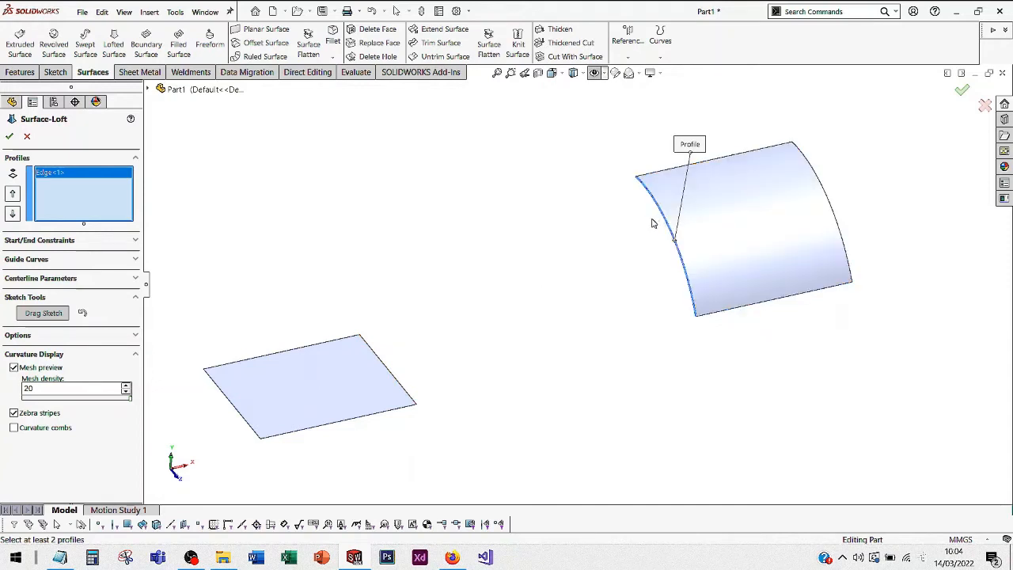
{"action": "left_click", "coordinate": [389, 370]}
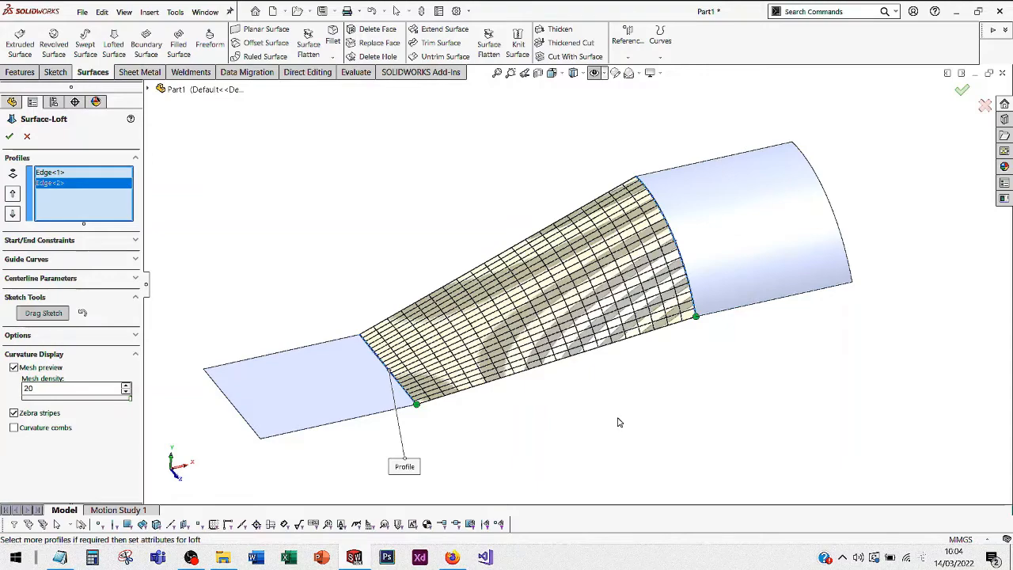
{"action": "scroll", "coordinate": [564, 325], "scroll_direction": "down", "scroll_amount": 2}
{"action": "mouse_move", "coordinate": [564, 324]}
{"action": "middle_mouse_down"}
{"action": "mouse_move", "coordinate": [528, 226]}
{"action": "mouse_move", "coordinate": [560, 311]}
{"action": "middle_mouse_up"}
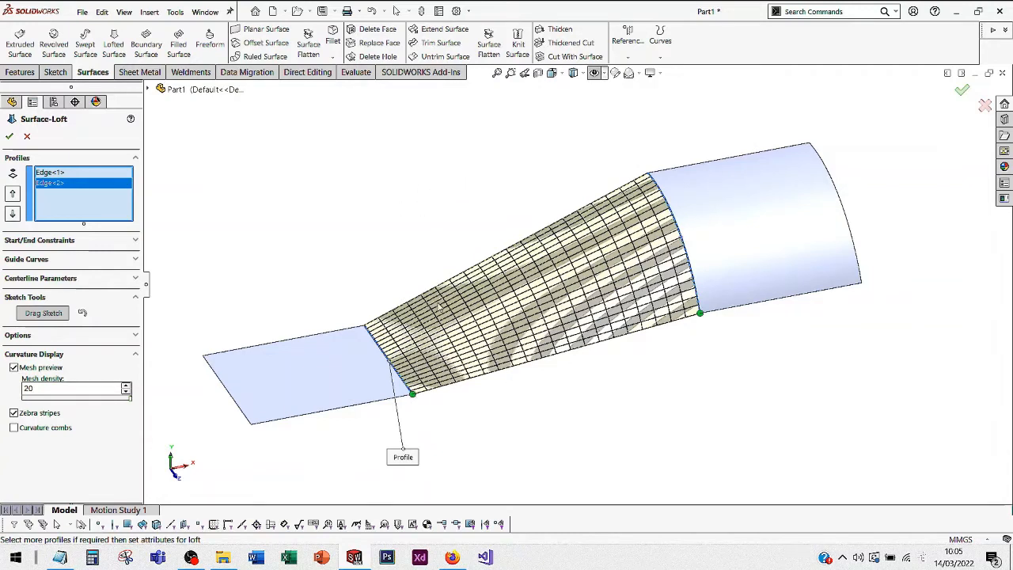
- Try the loft connector at the opposite corner of the flat surface's edge, reset the connectors, and return it to its matching corner
{"action": "left_click_drag", "start_coordinate": [412, 393], "coordinate": [364, 327]}
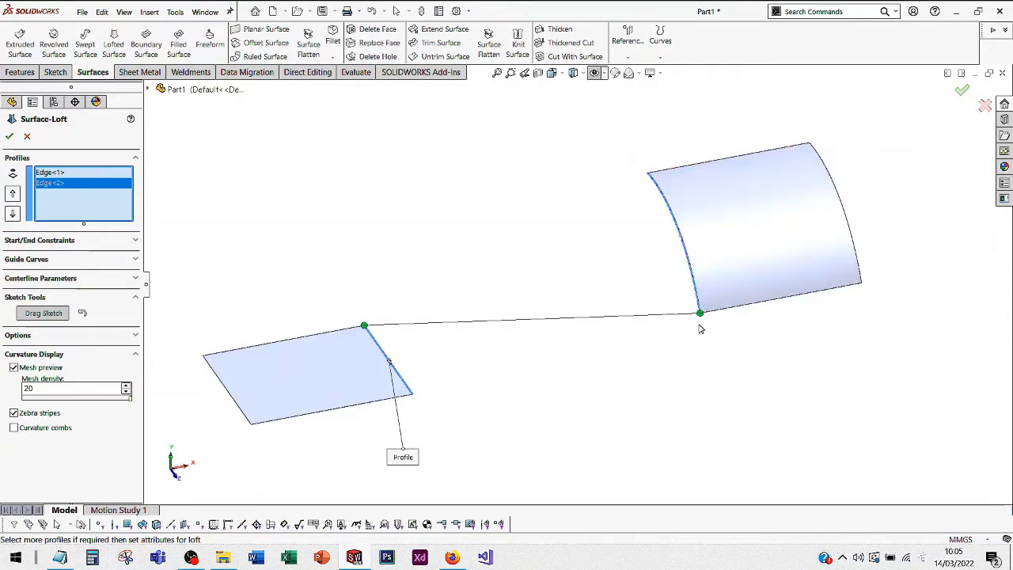
{"action": "right_click", "coordinate": [381, 327]}
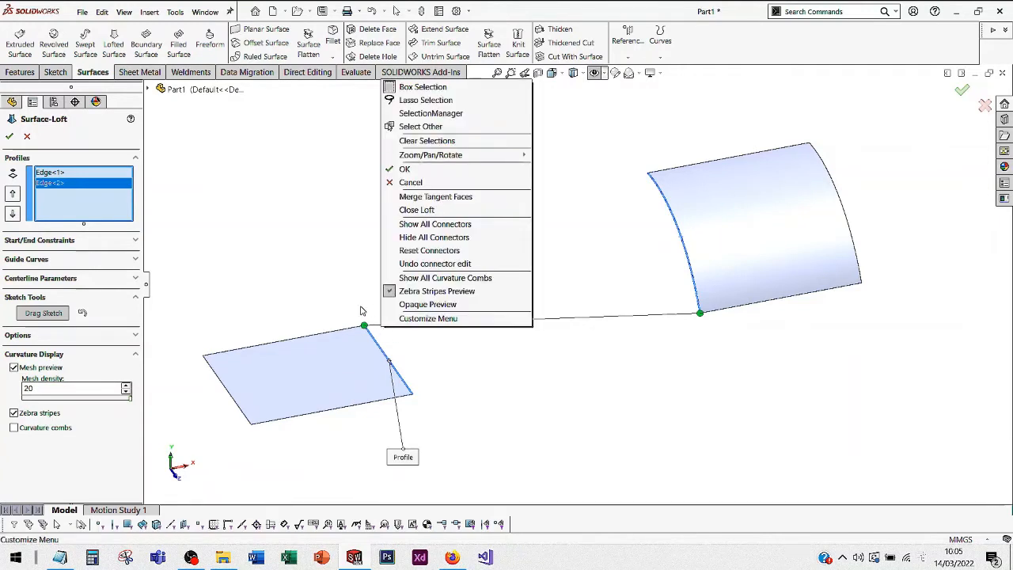
{"action": "left_click", "coordinate": [440, 252]}
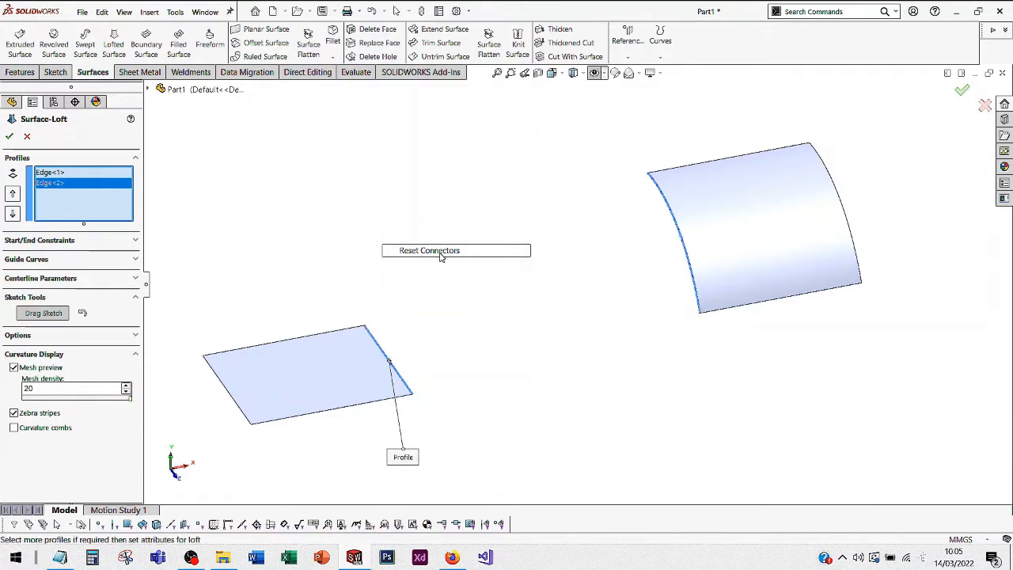
{"action": "right_click", "coordinate": [483, 267]}
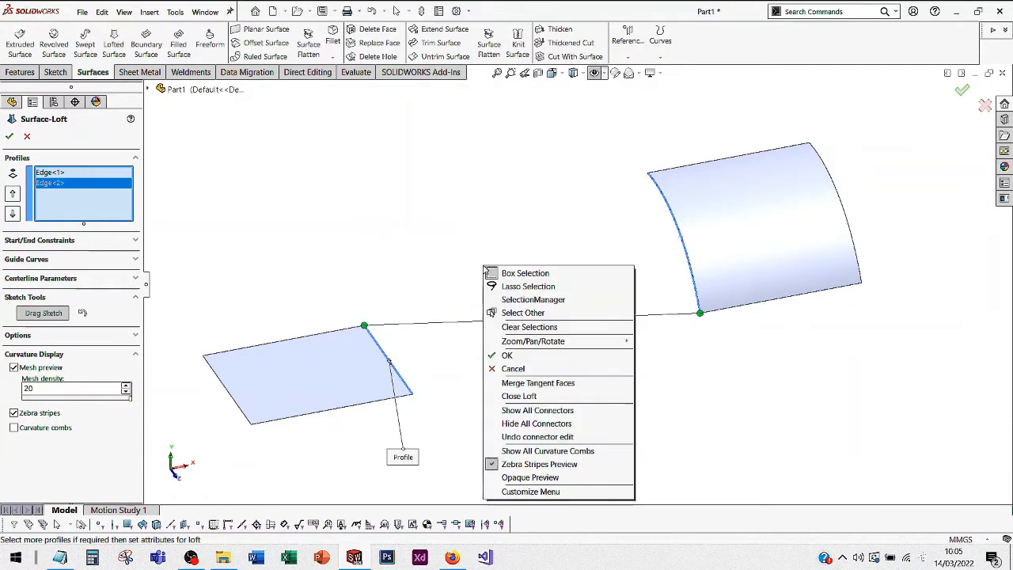
{"action": "left_click", "coordinate": [543, 422]}
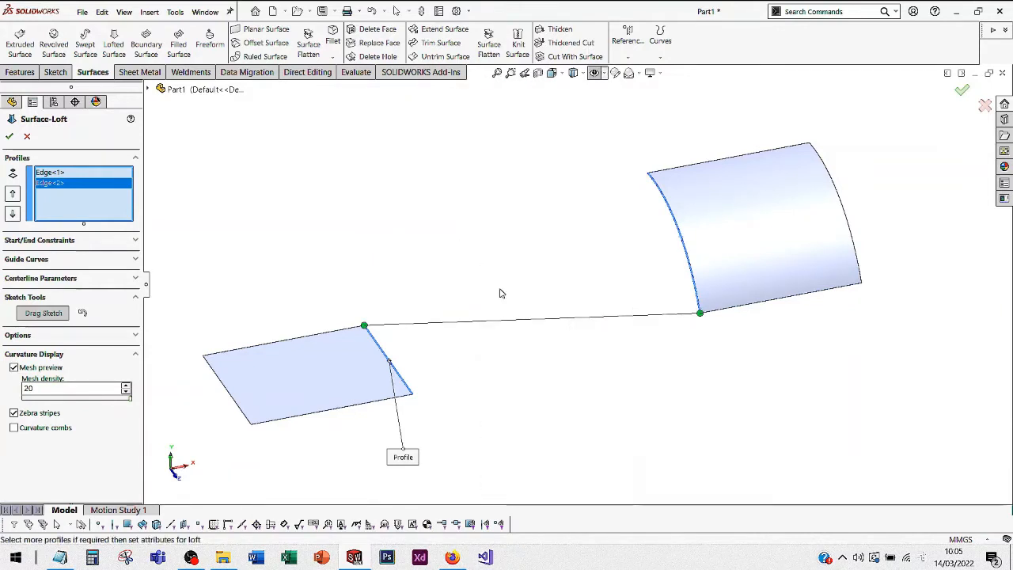
{"action": "left_click_drag", "start_coordinate": [358, 323], "coordinate": [412, 393]}
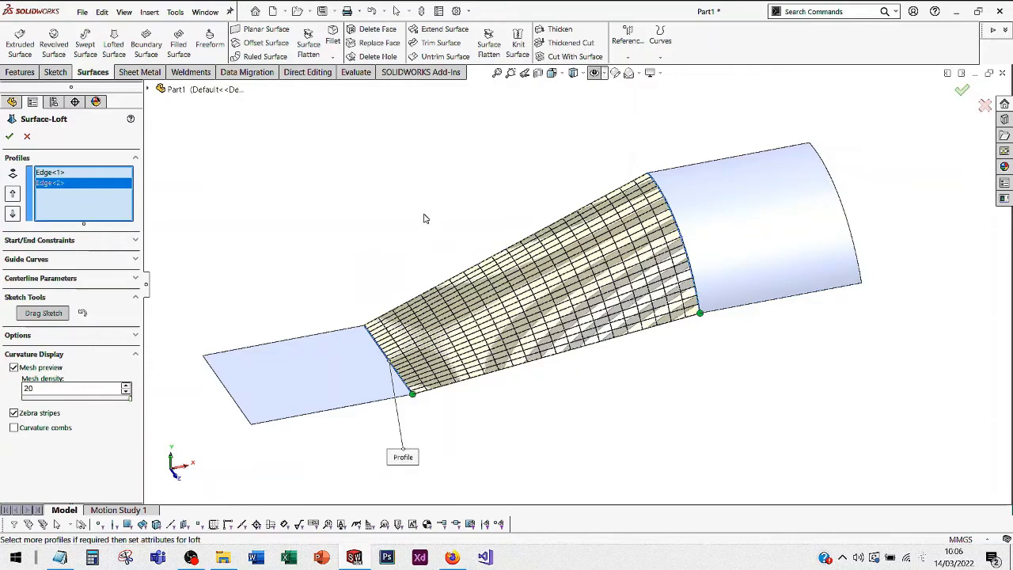
- Reduce the mesh density of the loft's curvature preview to 8
{"action": "mouse_move", "coordinate": [424, 216]}
{"action": "middle_mouse_down"}
{"action": "mouse_move", "coordinate": [401, 168]}
{"action": "mouse_move", "coordinate": [431, 201]}
{"action": "middle_mouse_up"}
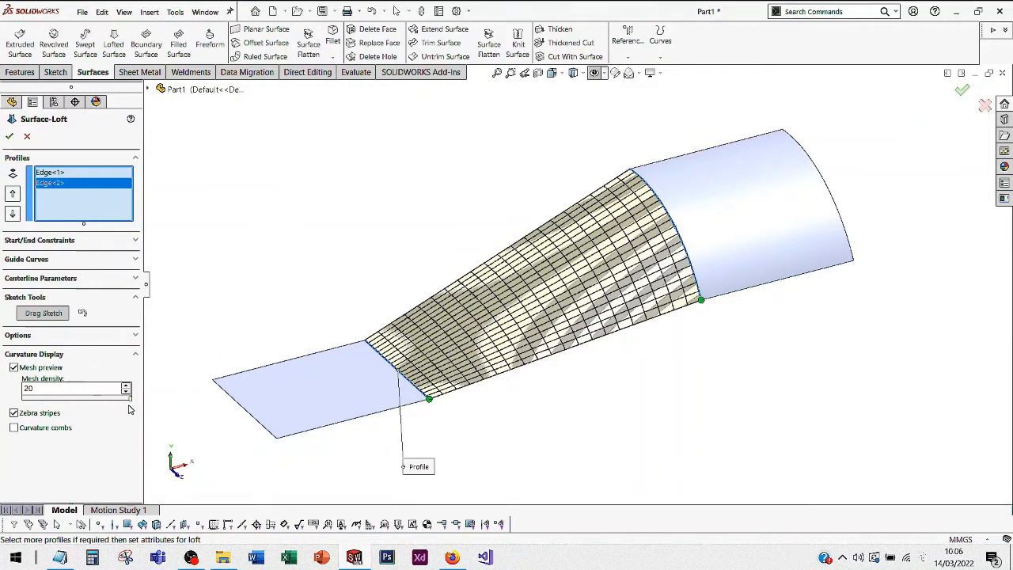
{"action": "left_click", "coordinate": [55, 355]}
{"action": "left_click", "coordinate": [48, 355]}
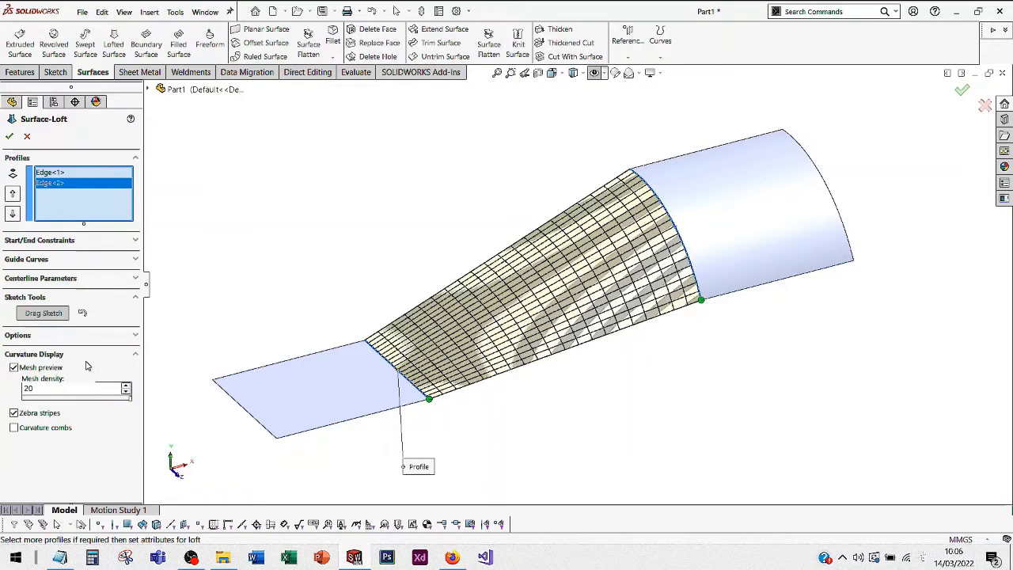
{"action": "left_click", "coordinate": [13, 368]}
{"action": "left_click", "coordinate": [14, 368]}
{"action": "left_click_drag", "start_coordinate": [125, 398], "coordinate": [68, 400]}
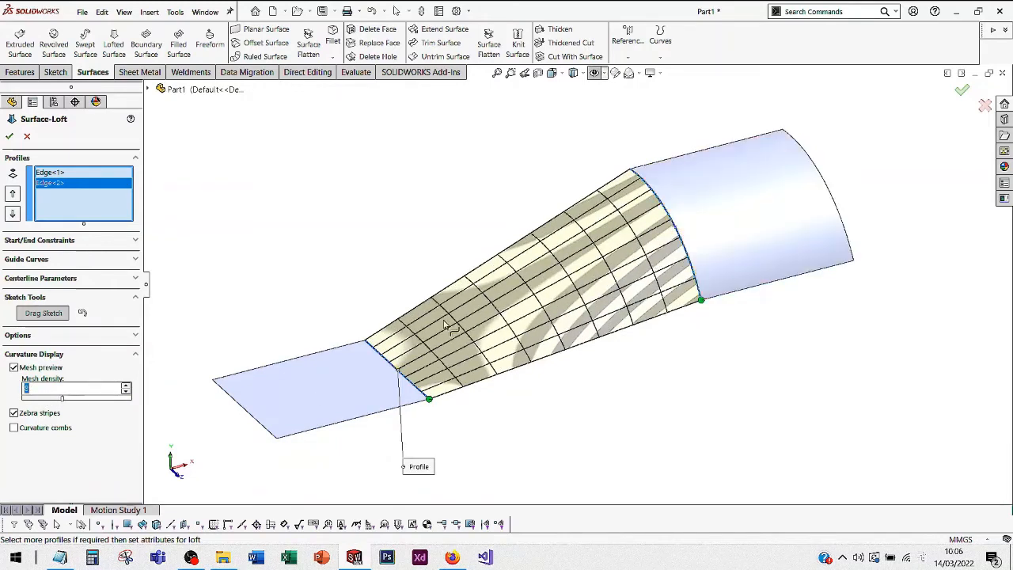
- Turn the loft's mesh preview and zebra stripes off and back on for comparison, and accept the lofted surface
{"action": "left_click", "coordinate": [39, 370]}
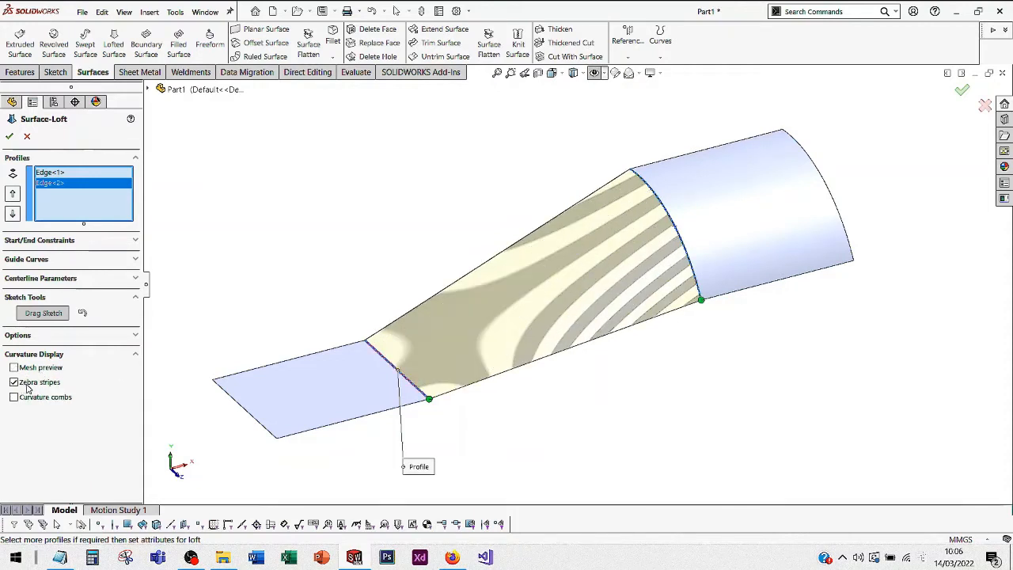
{"action": "left_click", "coordinate": [29, 387]}
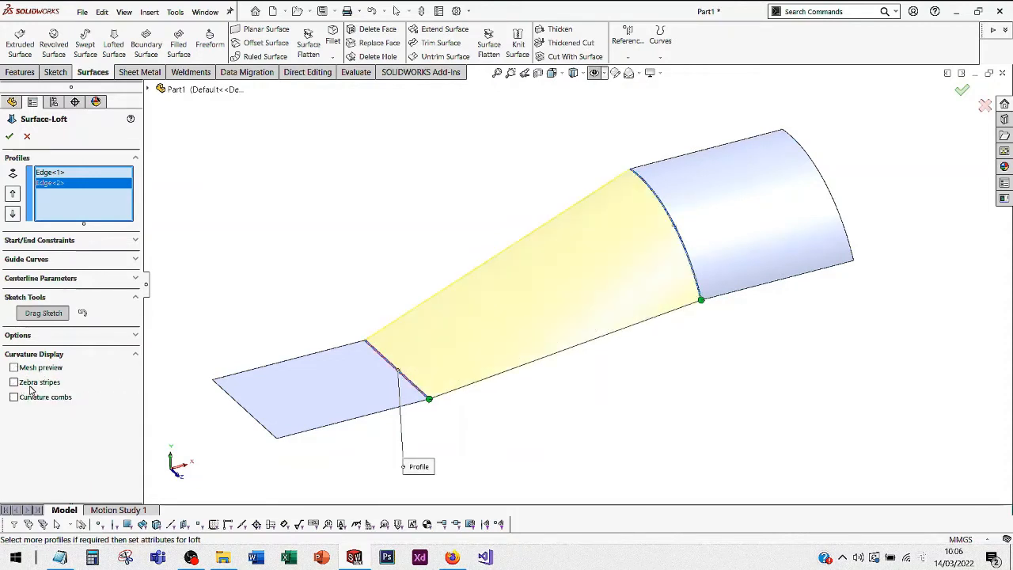
{"action": "left_click", "coordinate": [29, 386]}
{"action": "middle_click_drag", "start_coordinate": [411, 221], "coordinate": [435, 262]}
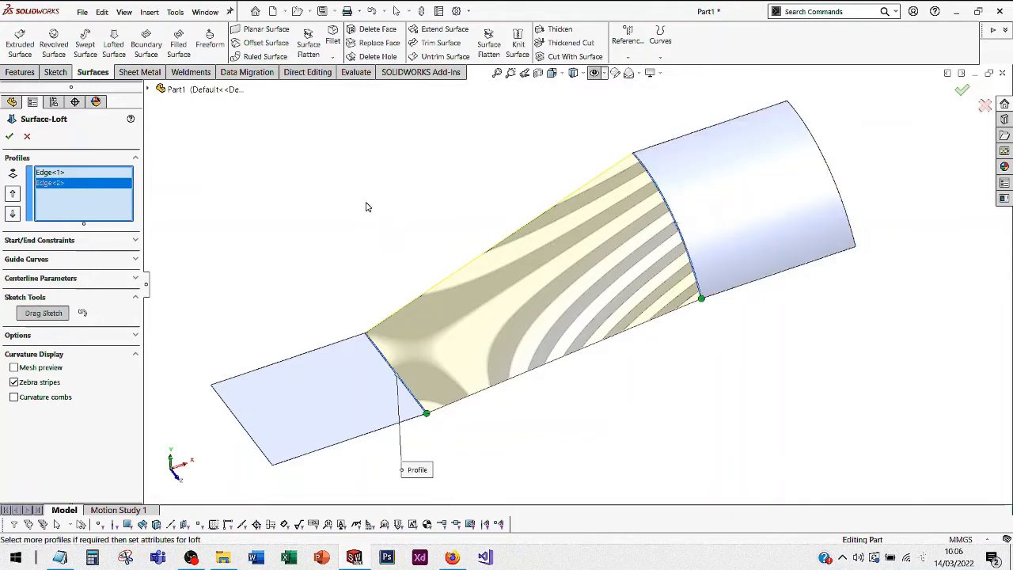
{"action": "left_click", "coordinate": [14, 367]}
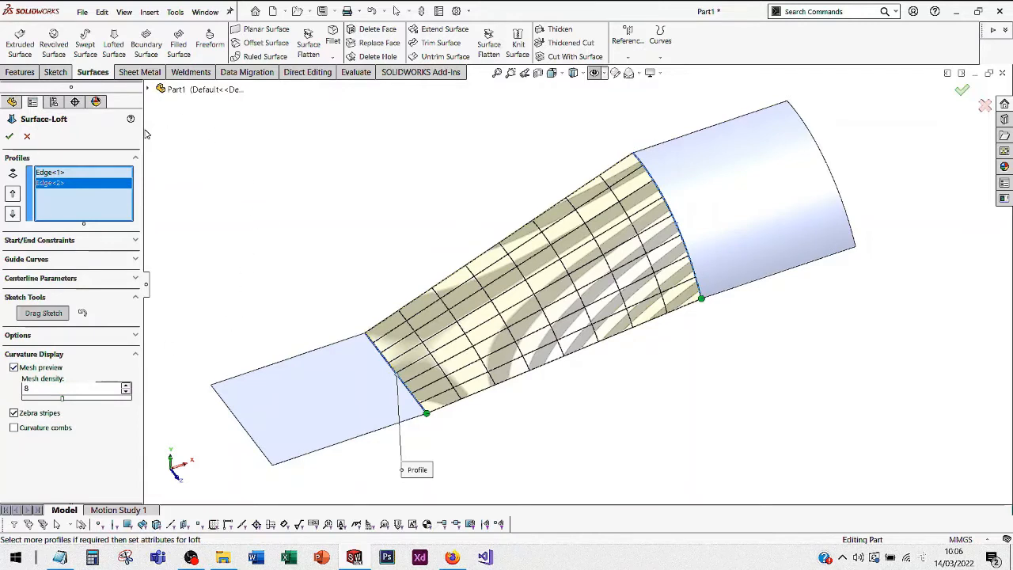
{"action": "left_click", "coordinate": [9, 137]}
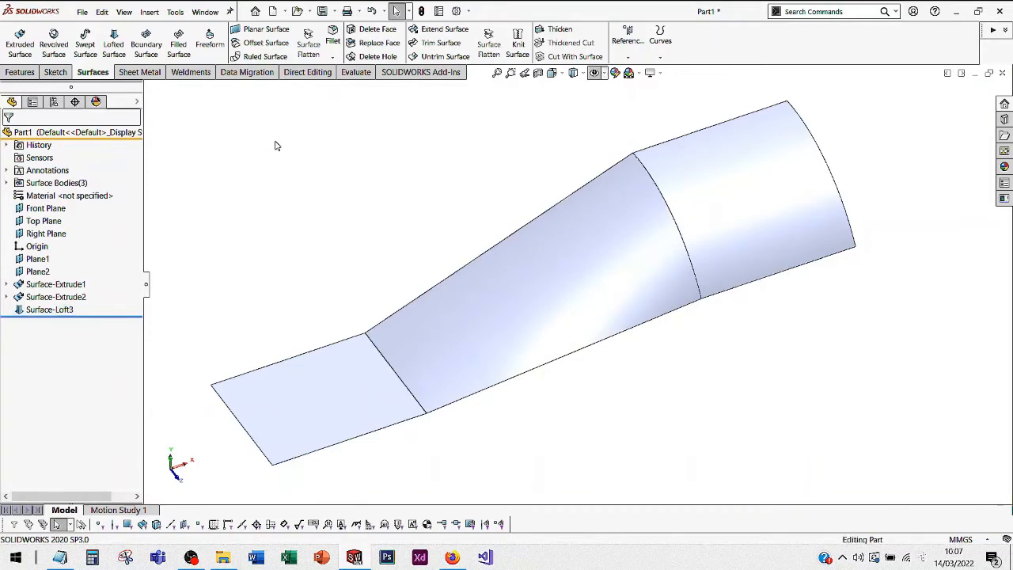
- Inspect how the lofted surface meets the flat and arched surfaces, selecting the arched face
{"action": "mouse_move", "coordinate": [420, 170]}
{"action": "middle_mouse_down"}
{"action": "mouse_move", "coordinate": [431, 152]}
{"action": "mouse_move", "coordinate": [355, 88]}
{"action": "mouse_move", "coordinate": [434, 122]}
{"action": "mouse_move", "coordinate": [459, 175]}
{"action": "mouse_move", "coordinate": [426, 102]}
{"action": "mouse_move", "coordinate": [389, 118]}
{"action": "mouse_move", "coordinate": [422, 145]}
{"action": "mouse_move", "coordinate": [435, 216]}
{"action": "mouse_move", "coordinate": [423, 126]}
{"action": "mouse_move", "coordinate": [346, 110]}
{"action": "mouse_move", "coordinate": [324, 142]}
{"action": "mouse_move", "coordinate": [367, 119]}
{"action": "mouse_move", "coordinate": [335, 97]}
{"action": "mouse_move", "coordinate": [321, 104]}
{"action": "mouse_move", "coordinate": [397, 104]}
{"action": "mouse_move", "coordinate": [480, 135]}
{"action": "mouse_move", "coordinate": [376, 157]}
{"action": "mouse_move", "coordinate": [414, 181]}
{"action": "middle_mouse_up"}
{"action": "right_click", "coordinate": [410, 177]}
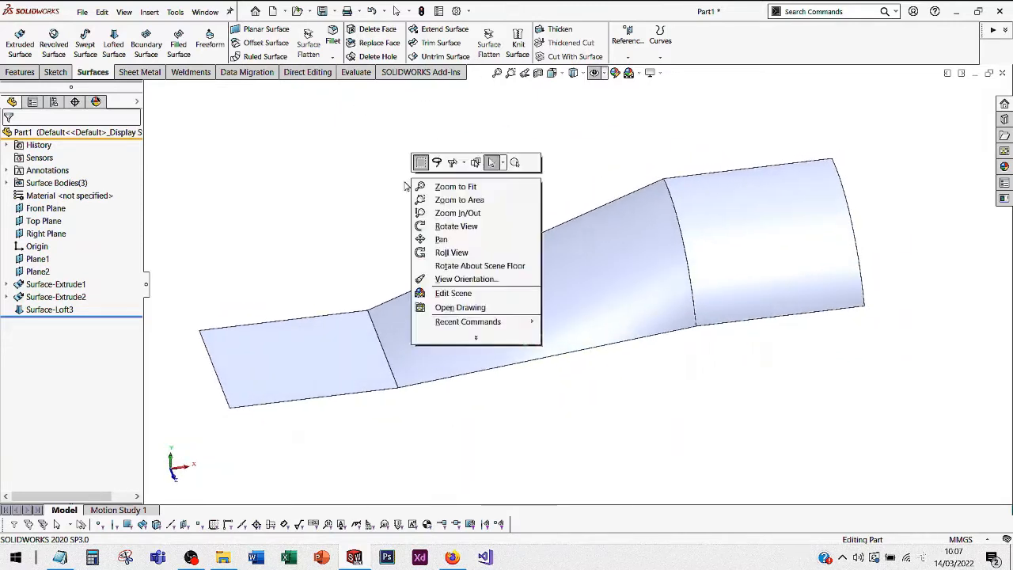
{"action": "left_click", "coordinate": [342, 209]}
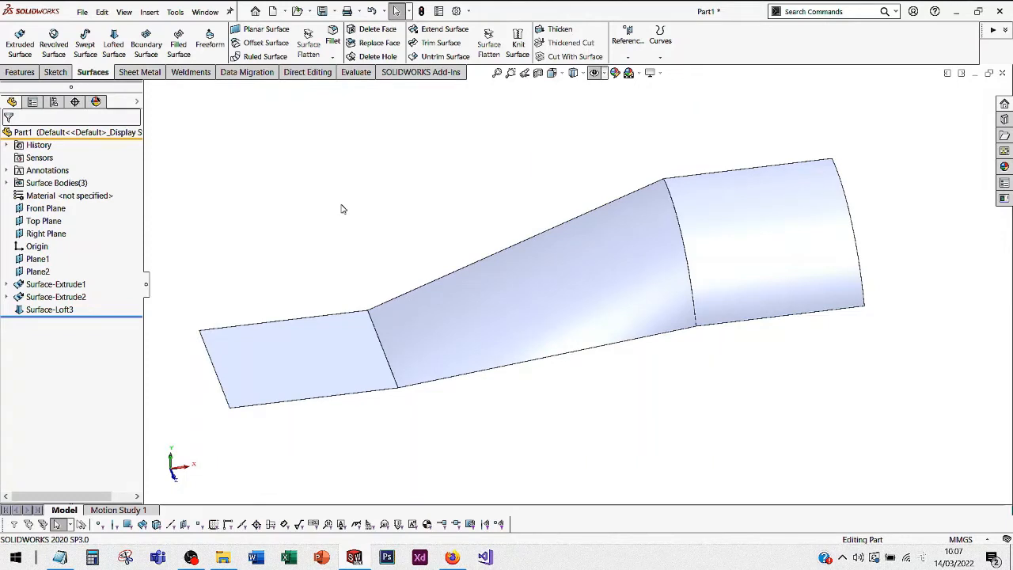
{"action": "left_click", "coordinate": [749, 231]}
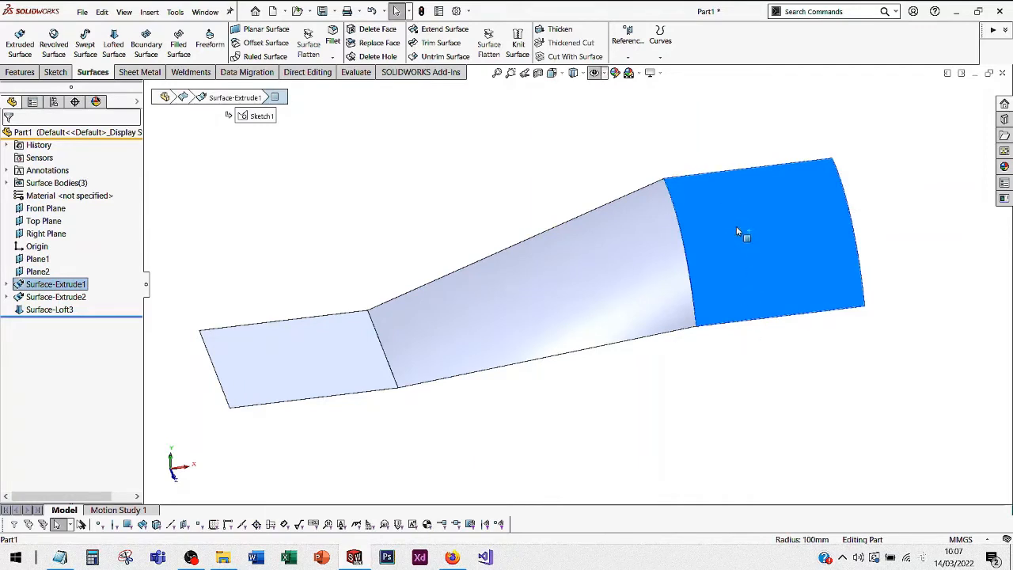
- Select the arched and flat faces in turn and inspect where each meets the lofted surface
{"action": "key", "text": "Escape"}
{"action": "left_click", "coordinate": [736, 269]}
{"action": "left_click", "coordinate": [376, 249]}
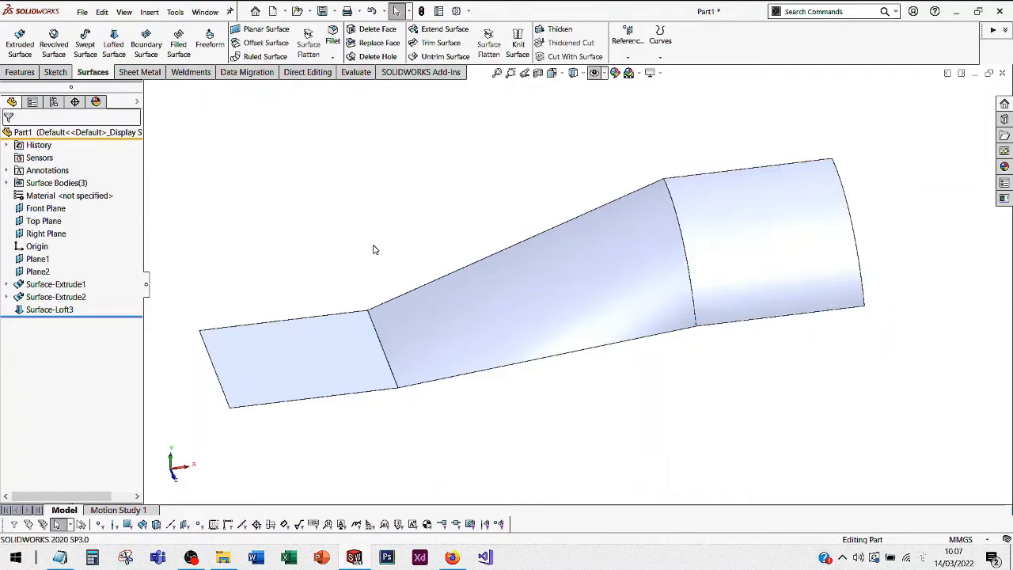
{"action": "left_click", "coordinate": [277, 384]}
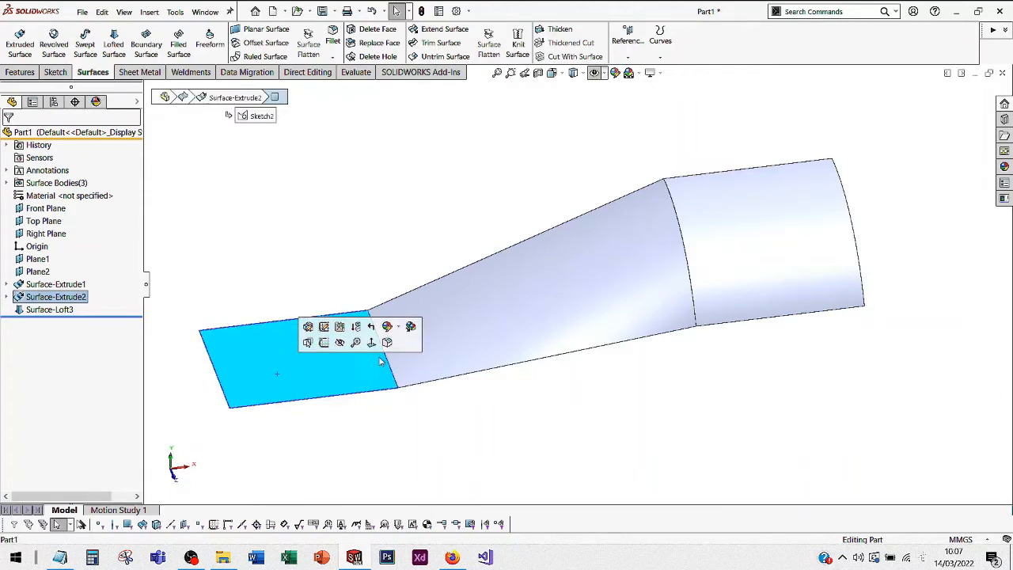
{"action": "key", "text": "Escape"}
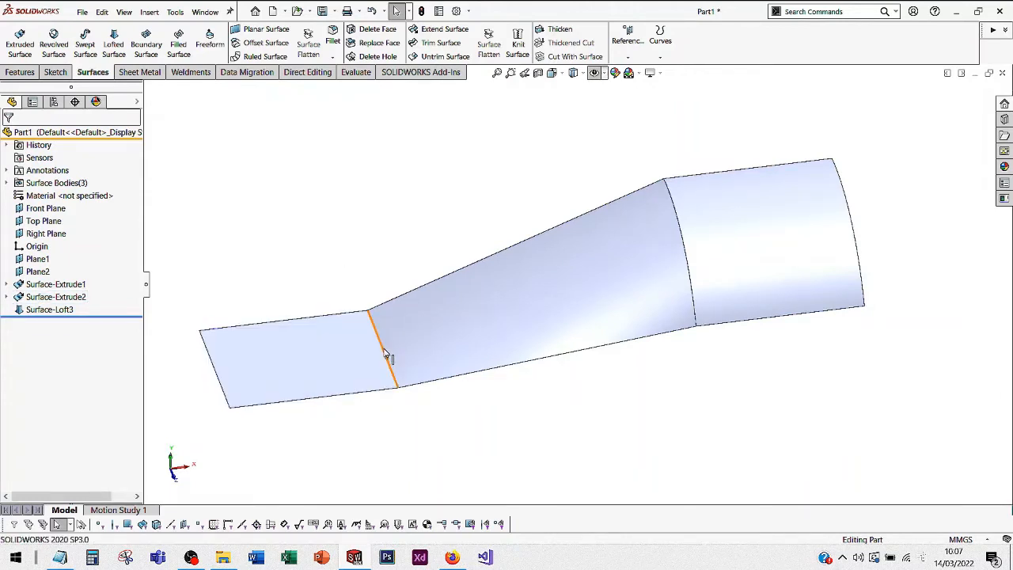
{"action": "middle_click_drag", "start_coordinate": [560, 436], "coordinate": [543, 283]}
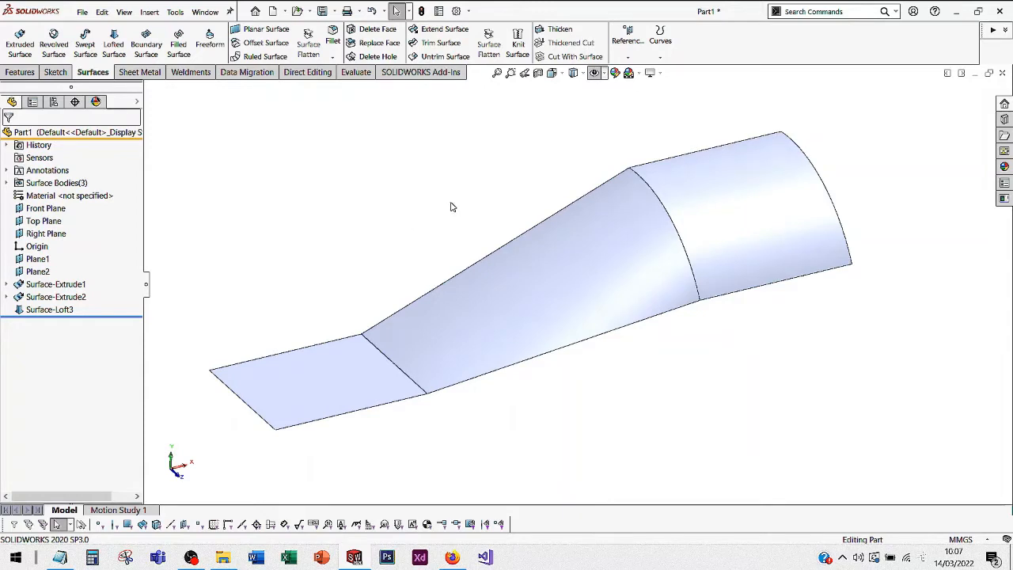
- Apply the Zebra Stripes analysis to the surfaces with horizontal stripes and accept its settings
{"action": "left_click", "coordinate": [356, 73]}
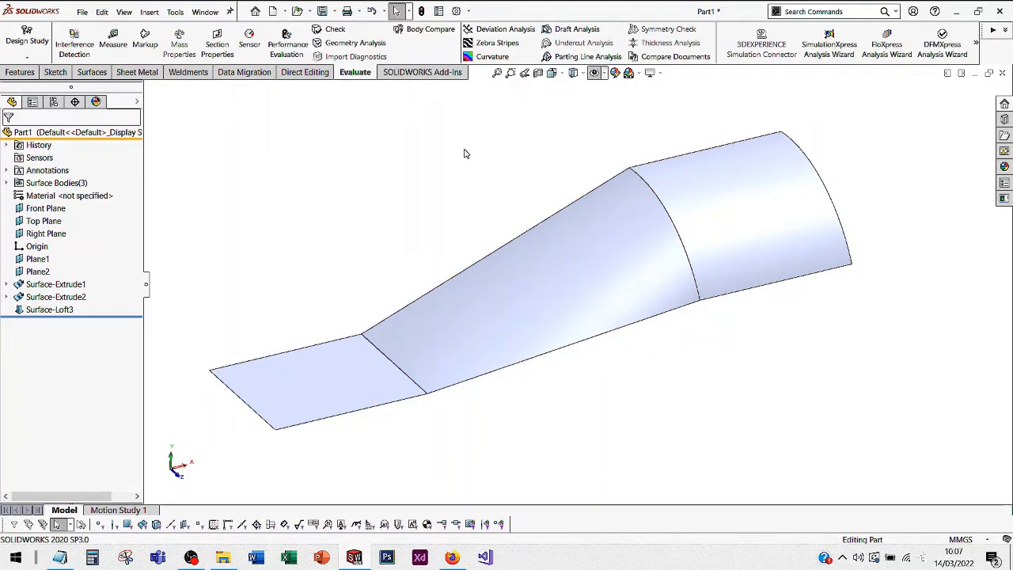
{"action": "left_click", "coordinate": [498, 44]}
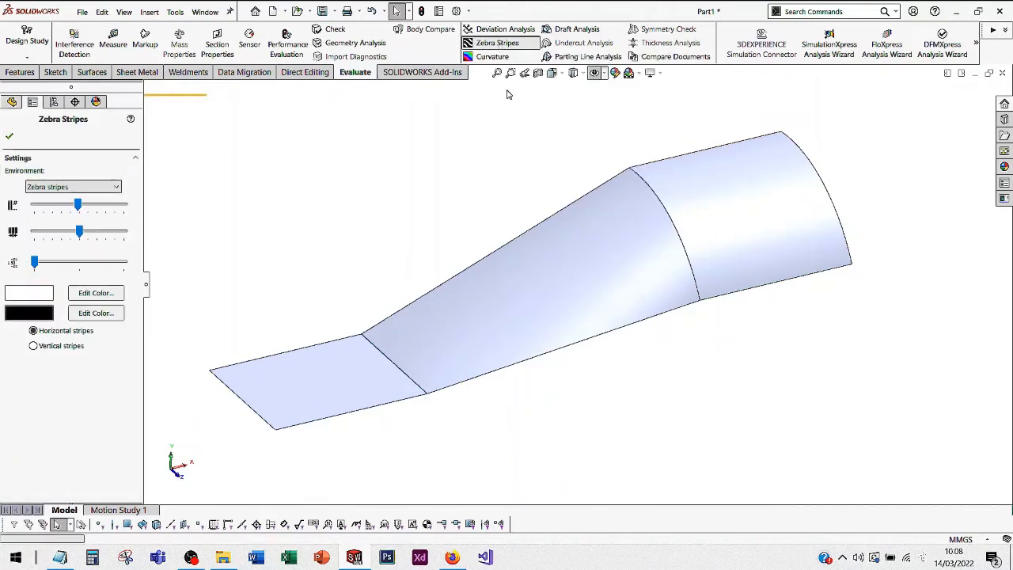
{"action": "mouse_move", "coordinate": [663, 228]}
{"action": "middle_mouse_down"}
{"action": "mouse_move", "coordinate": [663, 323]}
{"action": "mouse_move", "coordinate": [645, 210]}
{"action": "mouse_move", "coordinate": [678, 226]}
{"action": "middle_mouse_up"}
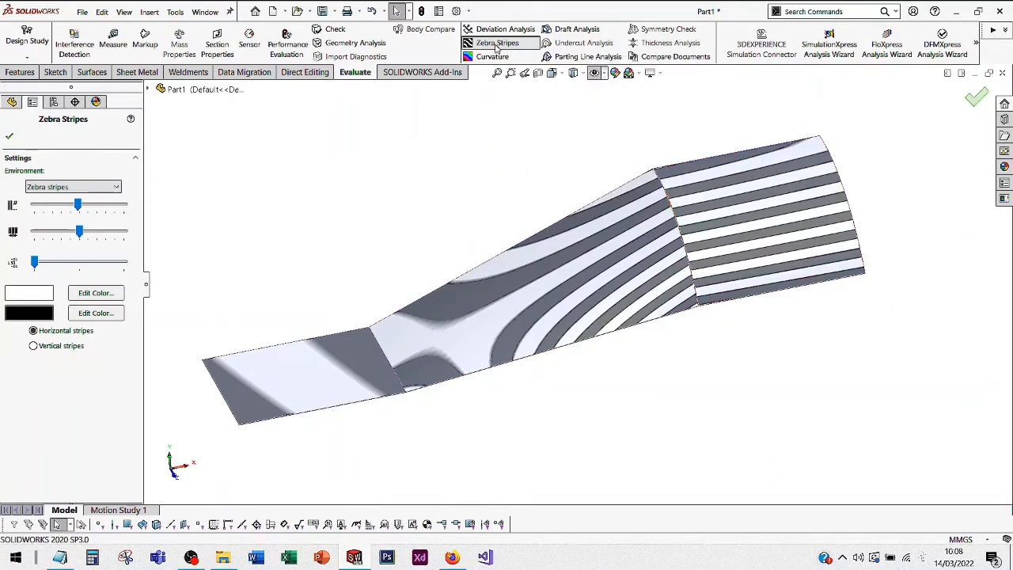
{"action": "mouse_move", "coordinate": [611, 159]}
{"action": "middle_mouse_down"}
{"action": "mouse_move", "coordinate": [583, 147]}
{"action": "mouse_move", "coordinate": [618, 174]}
{"action": "middle_mouse_up"}
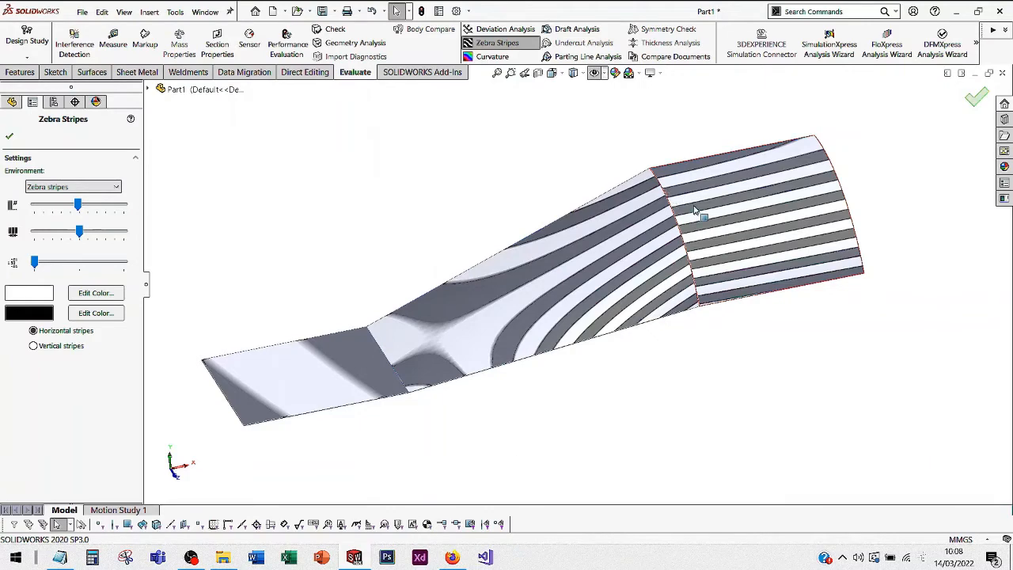
{"action": "scroll", "coordinate": [800, 190], "scroll_direction": "down", "scroll_amount": 2}
{"action": "scroll", "coordinate": [762, 197], "scroll_direction": "up", "scroll_amount": 1}
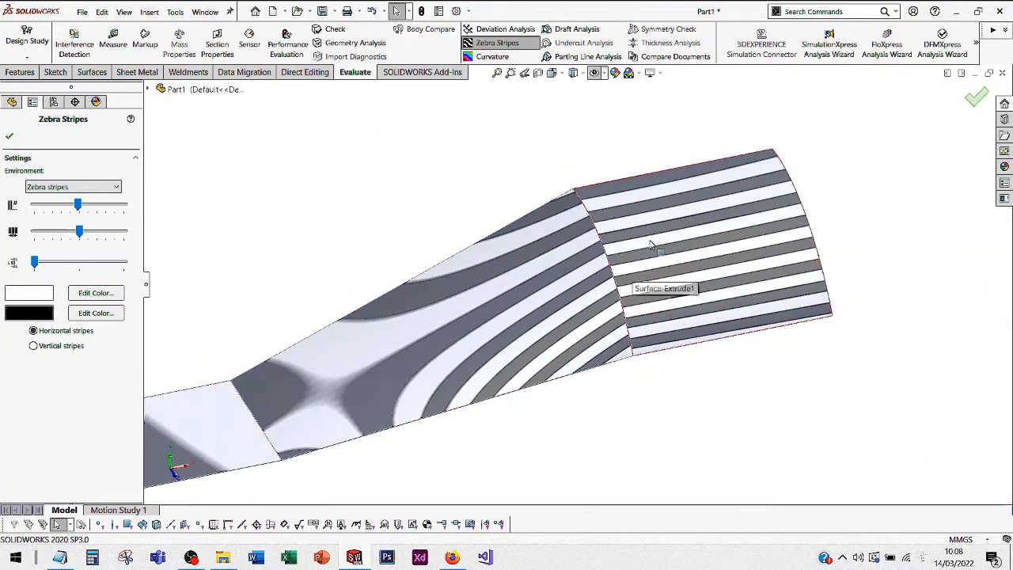
{"action": "scroll", "coordinate": [665, 228], "scroll_direction": "down", "scroll_amount": 1}
{"action": "key", "text": "Return"}
- Examine the zebra stripes' continuity across both ends of the loft, and switch the stripe display off
{"action": "middle_click_drag", "start_coordinate": [621, 247], "coordinate": [610, 267]}
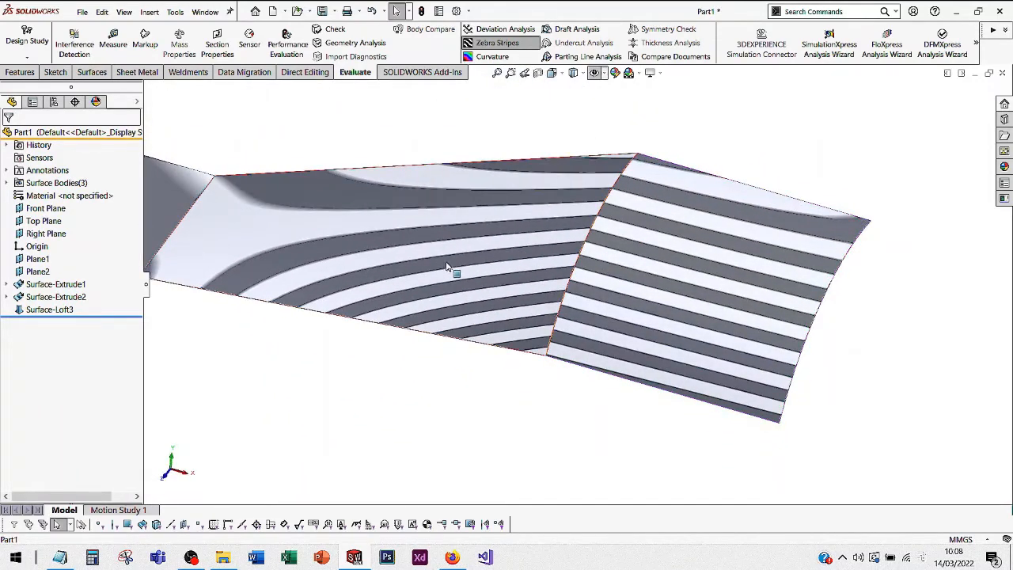
{"action": "scroll", "coordinate": [438, 261], "scroll_direction": "up", "scroll_amount": 1}
{"action": "scroll", "coordinate": [339, 232], "scroll_direction": "up", "scroll_amount": 1}
{"action": "scroll", "coordinate": [278, 225], "scroll_direction": "down", "scroll_amount": 2}
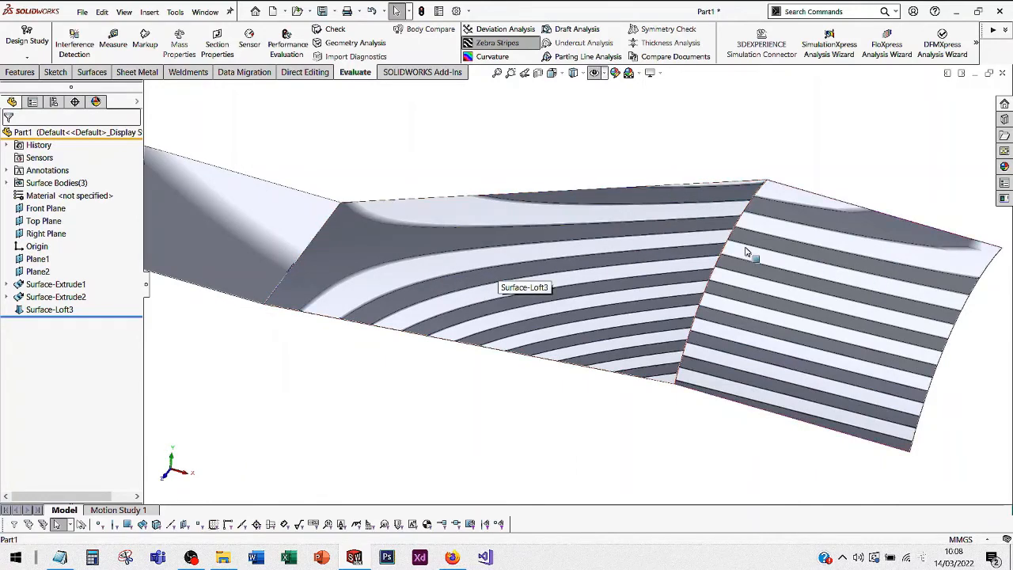
{"action": "middle_click_drag", "start_coordinate": [744, 250], "coordinate": [436, 301]}
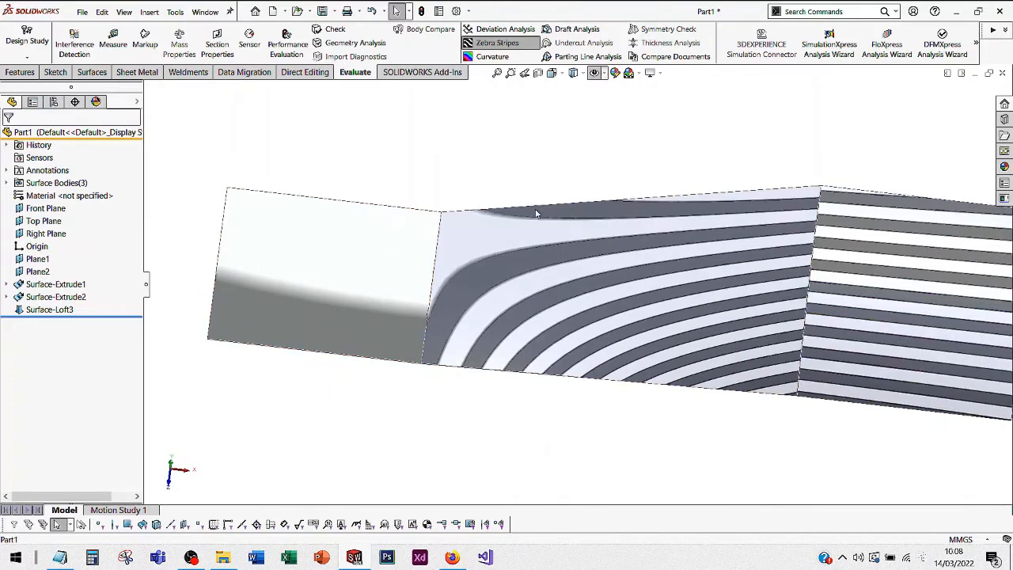
{"action": "middle_click_drag", "start_coordinate": [443, 276], "coordinate": [505, 264]}
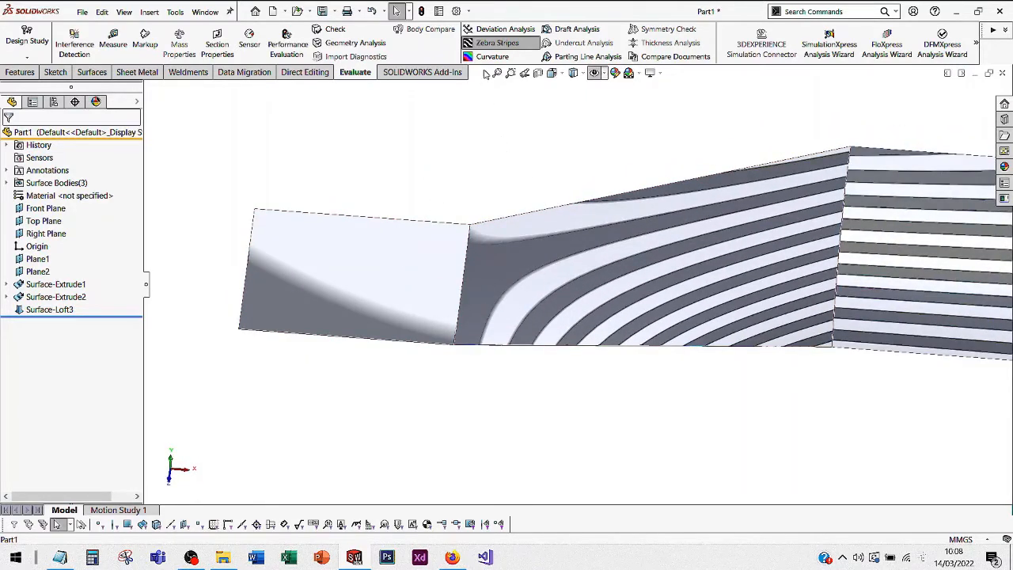
{"action": "left_click", "coordinate": [497, 43]}
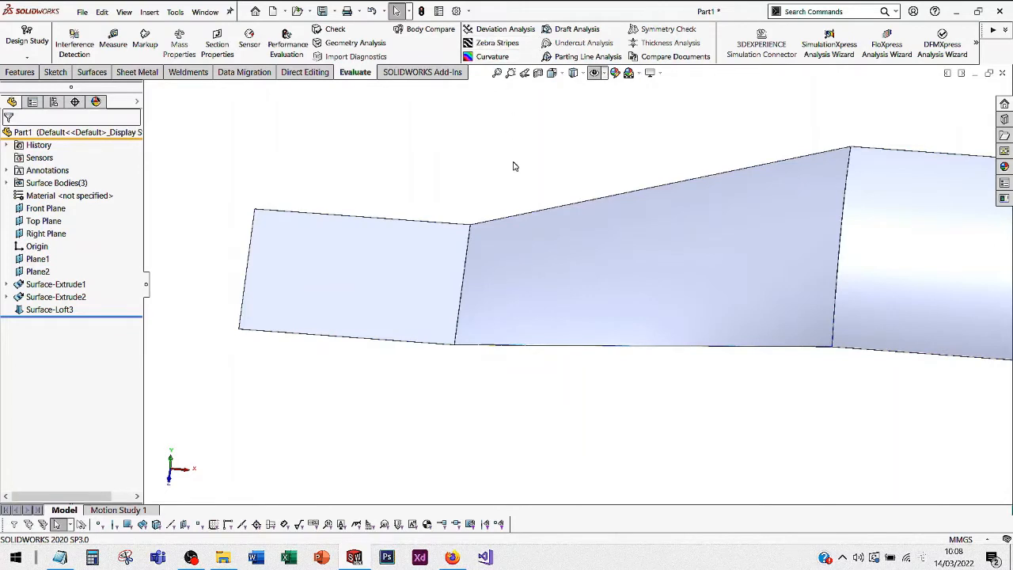
- Examine the Curvature color display across the flat, lofted and arched surfaces, and switch it off
{"action": "left_click", "coordinate": [492, 60]}
{"action": "middle_click_drag", "start_coordinate": [645, 149], "coordinate": [629, 73]}
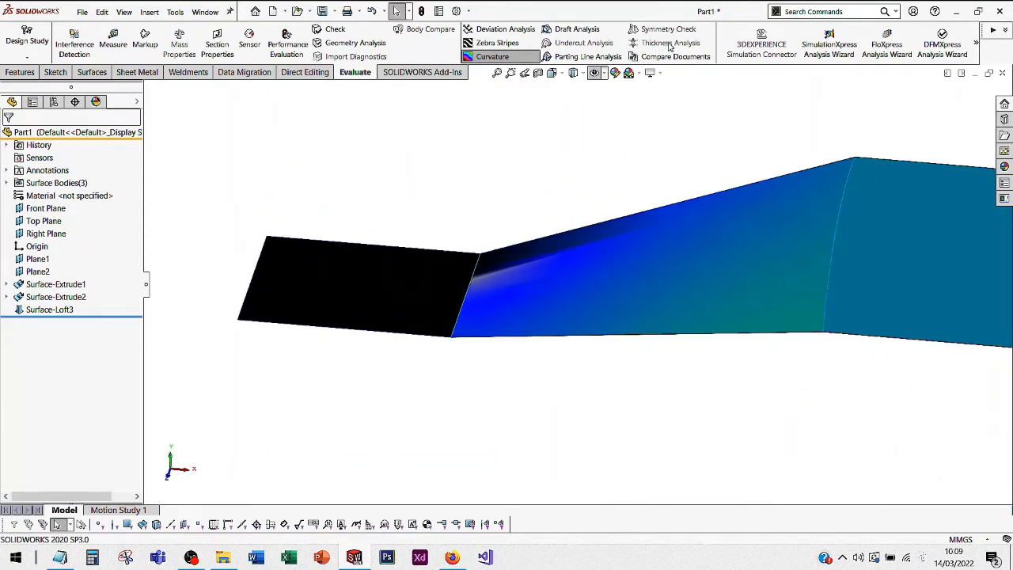
{"action": "middle_click_drag", "start_coordinate": [717, 228], "coordinate": [789, 215]}
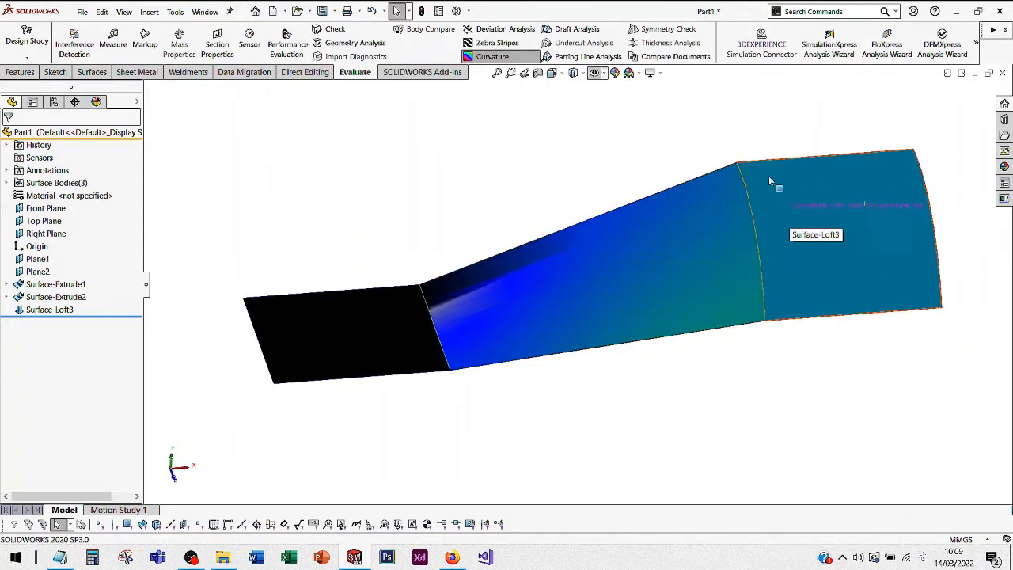
{"action": "scroll", "coordinate": [861, 243], "scroll_direction": "down", "scroll_amount": 2}
{"action": "middle_click_drag", "start_coordinate": [870, 185], "coordinate": [866, 111]}
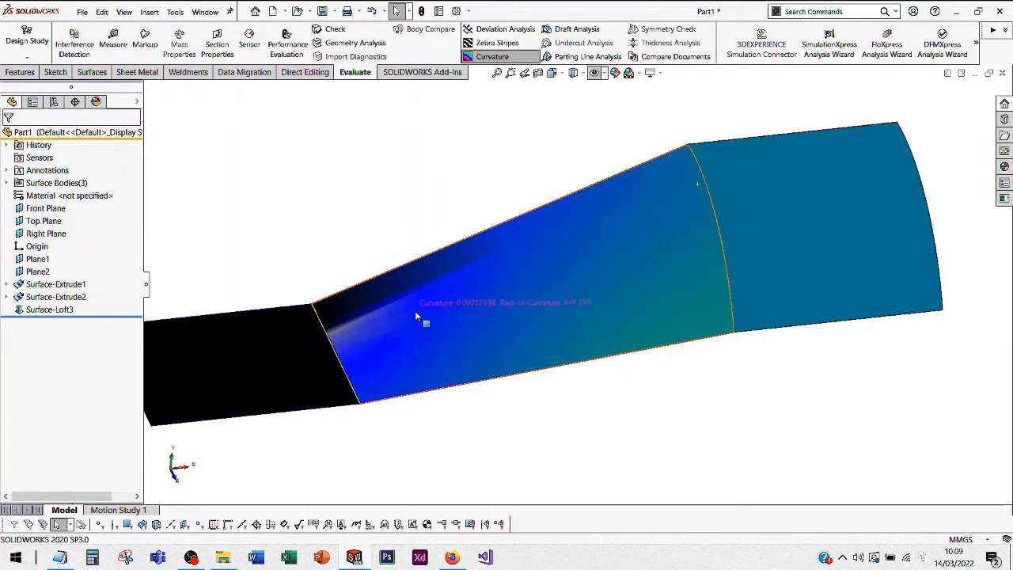
{"action": "scroll", "coordinate": [417, 312], "scroll_direction": "up", "scroll_amount": 1}
{"action": "scroll", "coordinate": [418, 312], "scroll_direction": "down", "scroll_amount": 1}
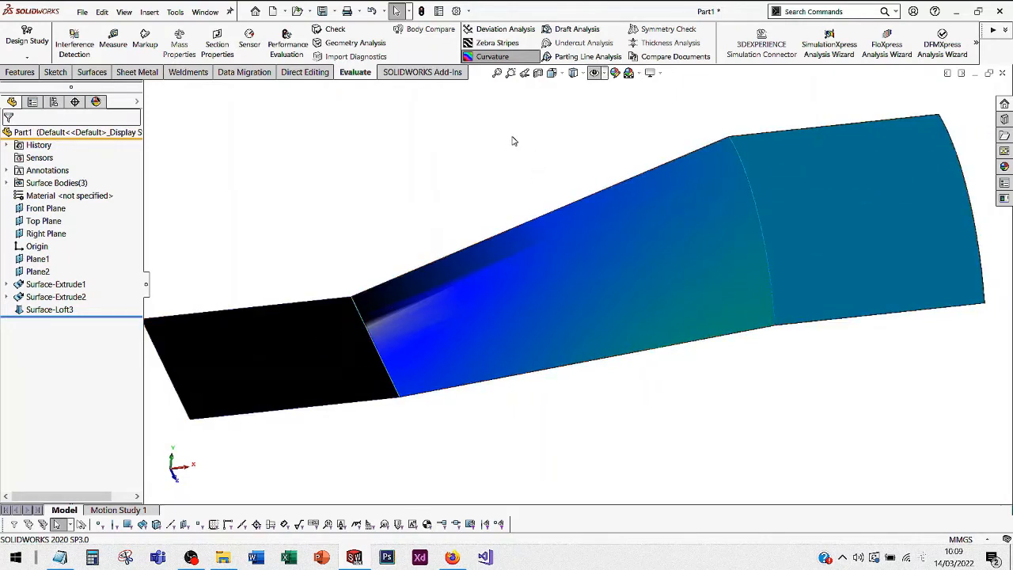
{"action": "left_click", "coordinate": [494, 57]}
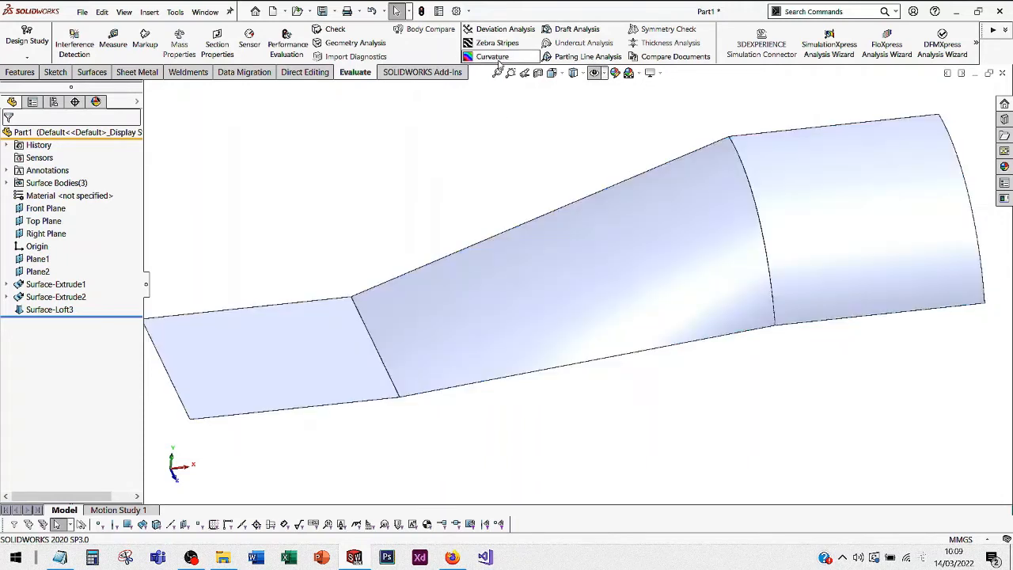
{"action": "scroll", "coordinate": [508, 165], "scroll_direction": "up", "scroll_amount": 1}
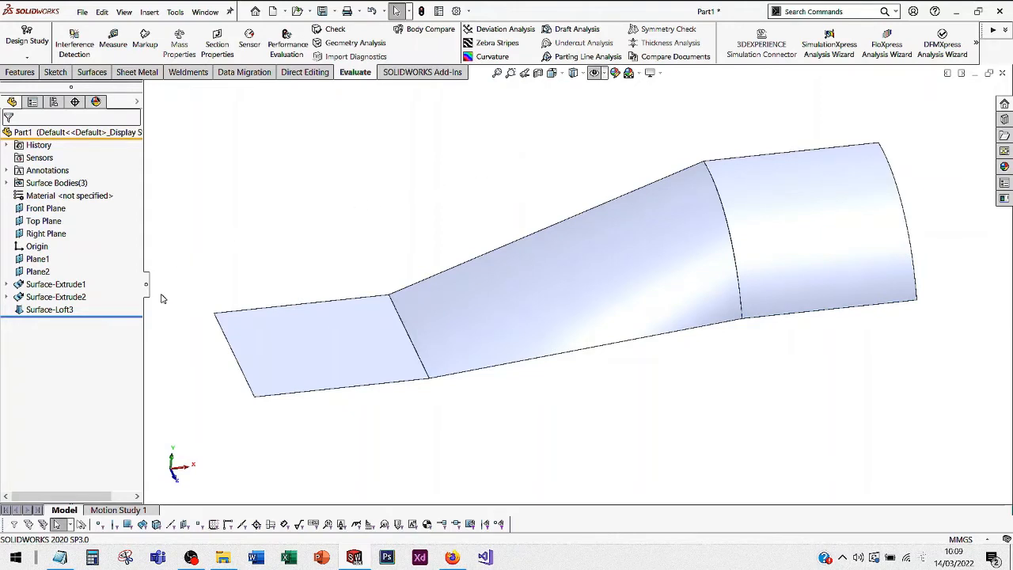
{"action": "right_click", "coordinate": [50, 310]}
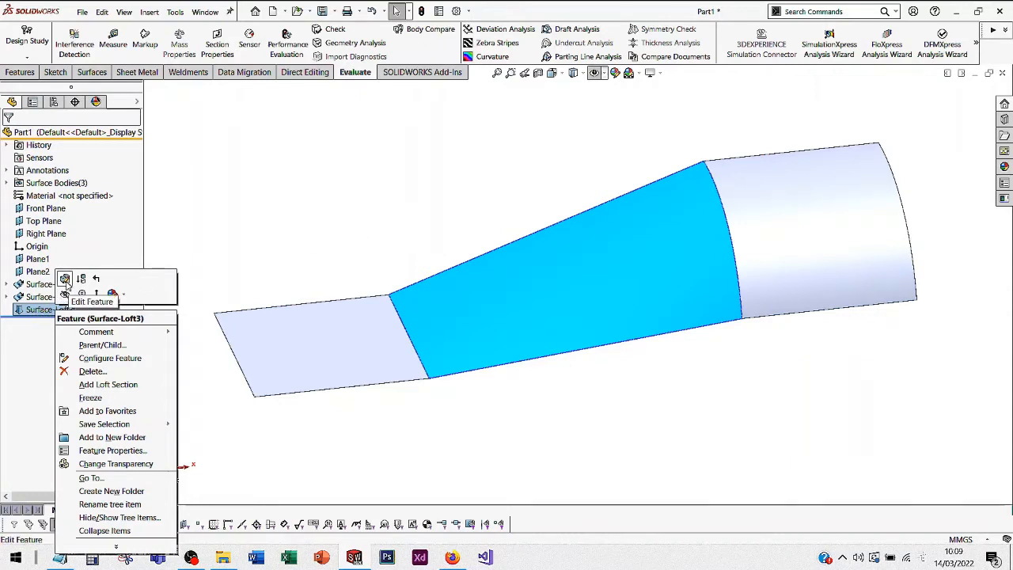
{"action": "left_click", "coordinate": [305, 238]}
{"action": "left_click", "coordinate": [305, 237]}
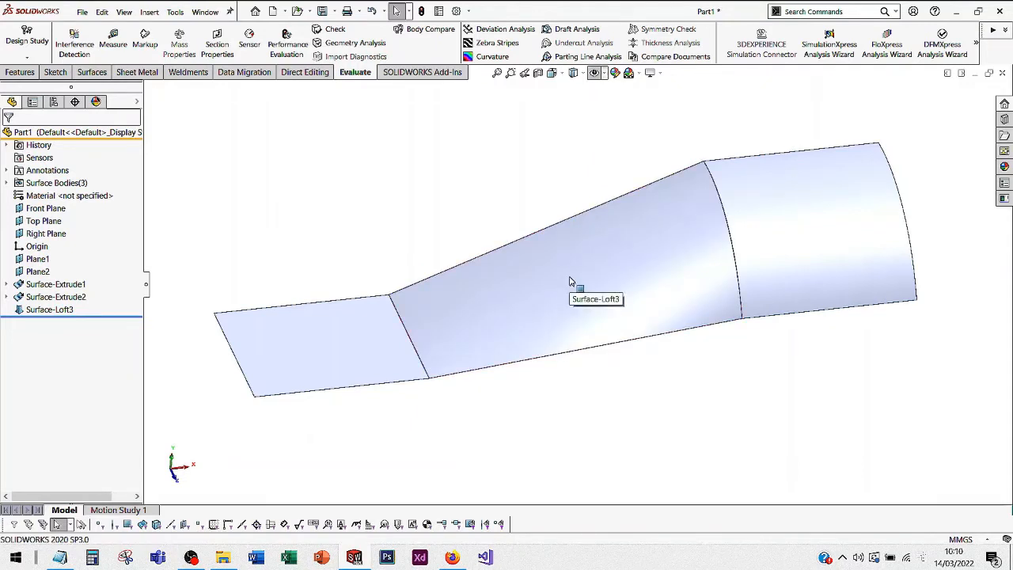
- Open the lofted surface for editing, hide its curvature display settings and show its start and end constraints
{"action": "right_click", "coordinate": [570, 281]}
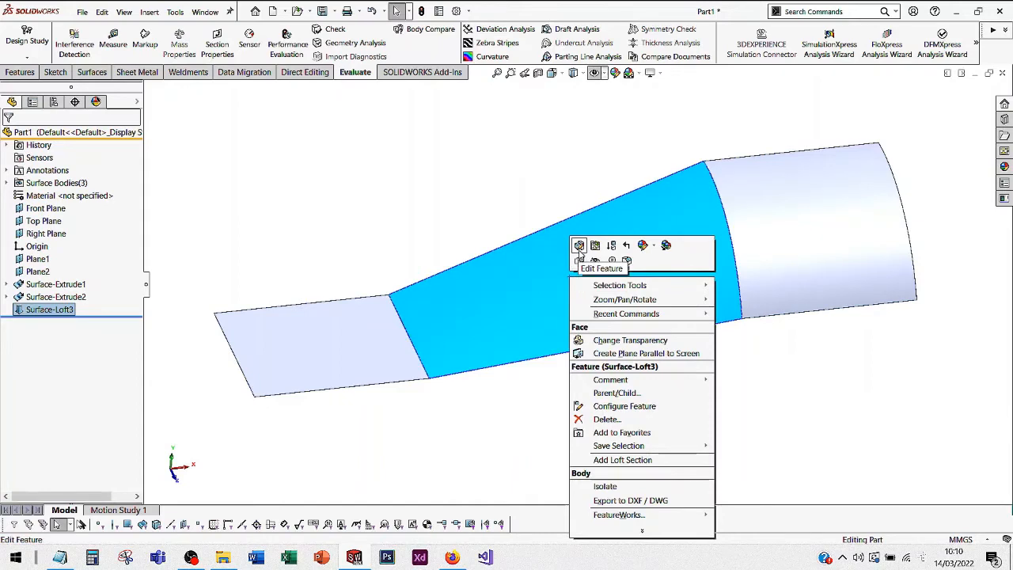
{"action": "left_click", "coordinate": [580, 246]}
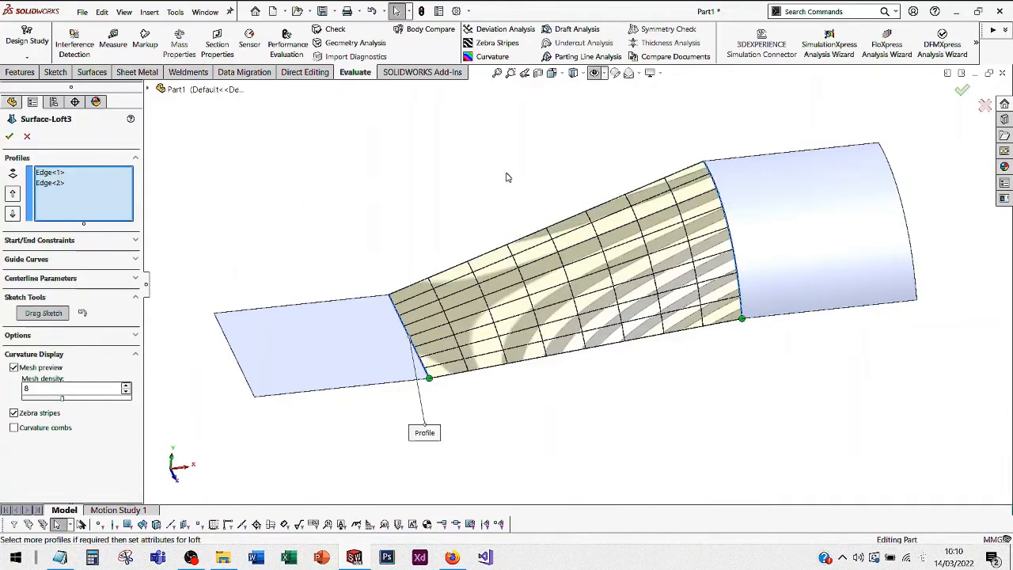
{"action": "left_click", "coordinate": [120, 356]}
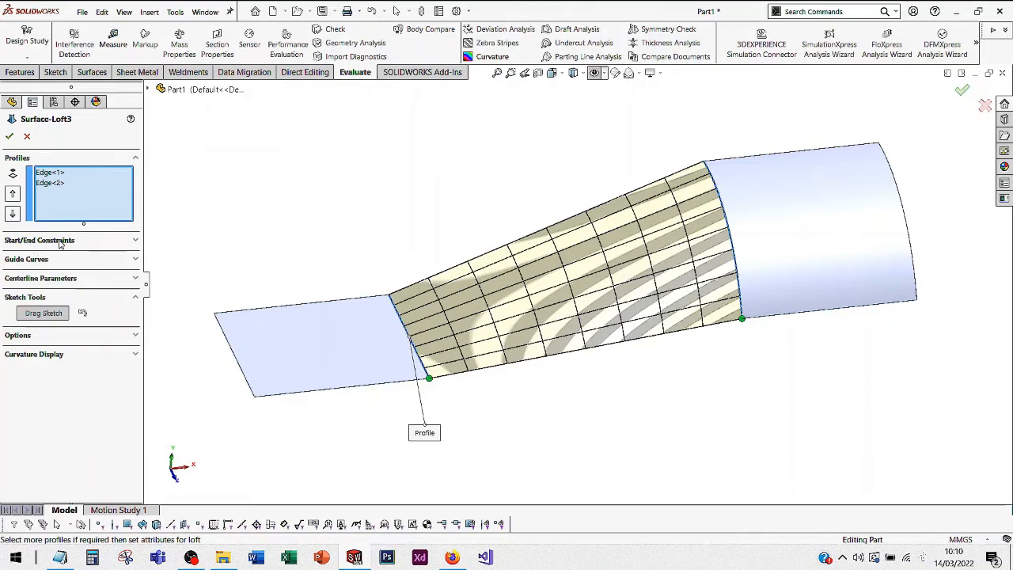
{"action": "left_click", "coordinate": [134, 241]}
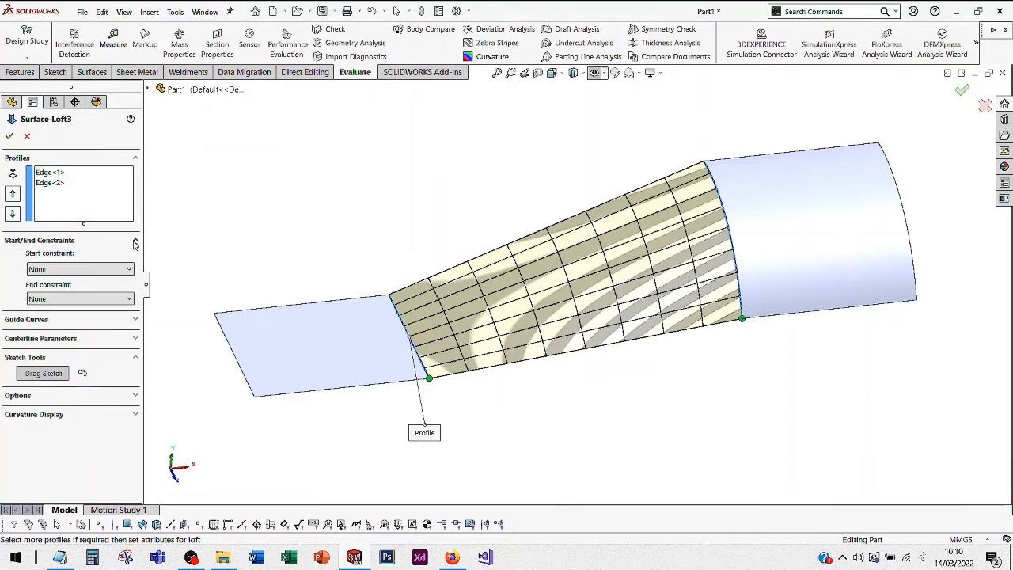
- Identify the arched surface's edge as the loft's first profile and set the start constraint to Normal To Profile
{"action": "left_click", "coordinate": [86, 271]}
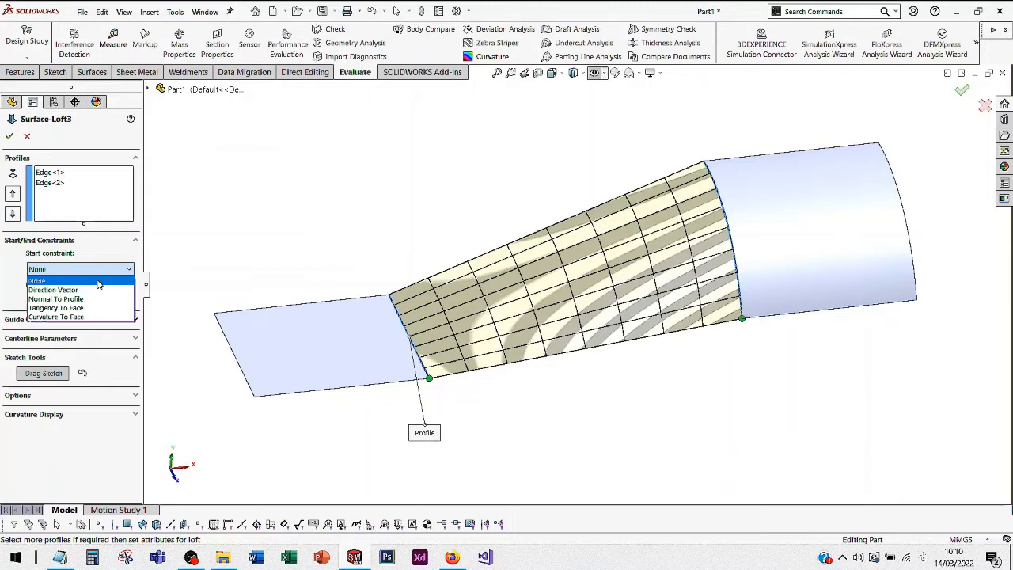
{"action": "left_click", "coordinate": [57, 173]}
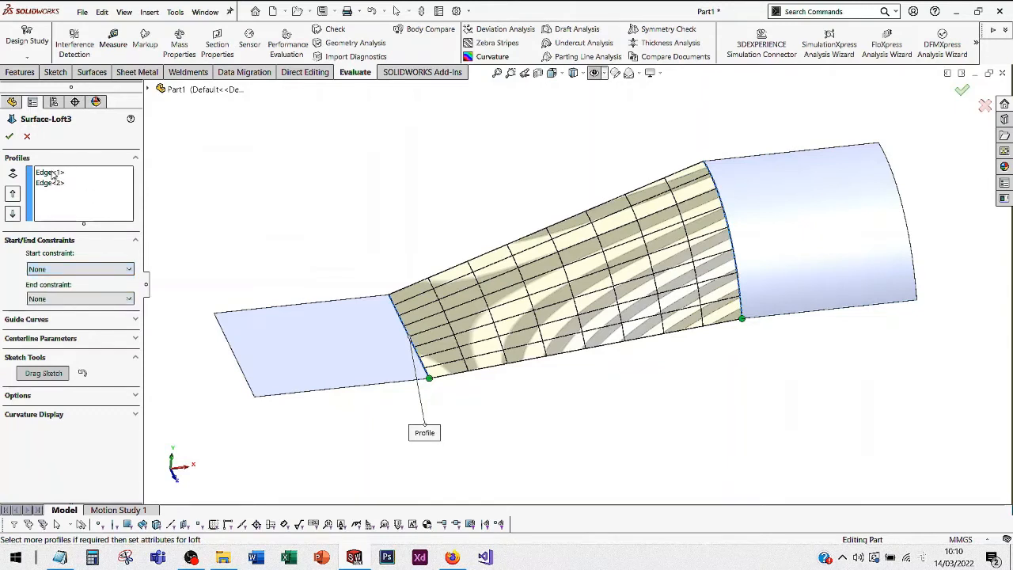
{"action": "left_click", "coordinate": [51, 173]}
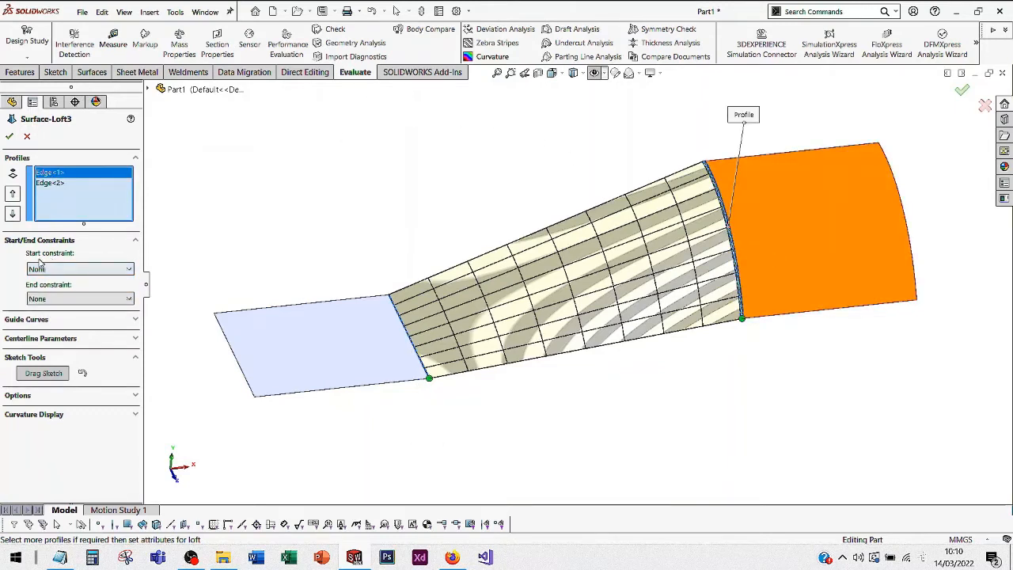
{"action": "left_click", "coordinate": [60, 176]}
{"action": "left_click", "coordinate": [83, 269]}
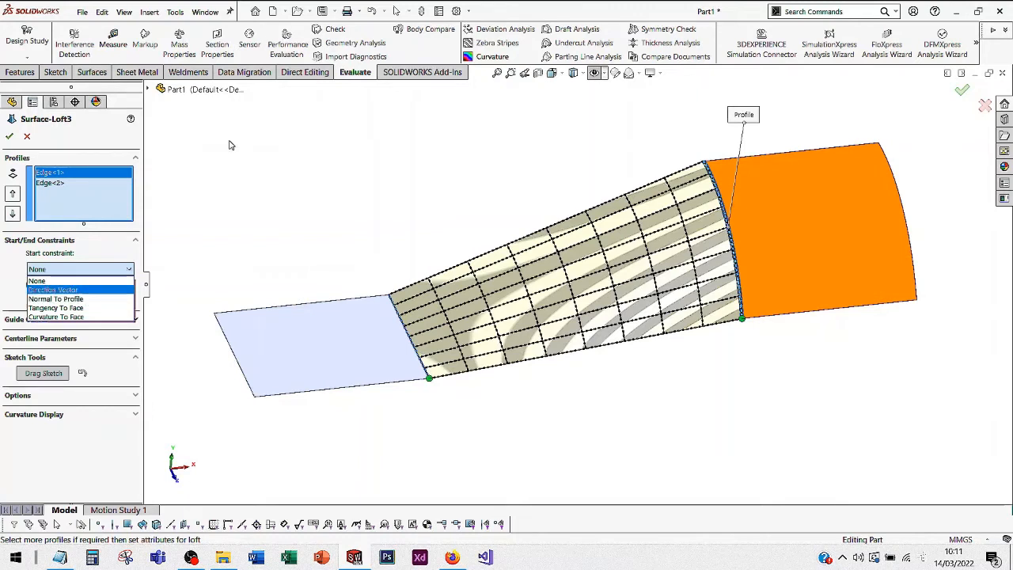
{"action": "left_click", "coordinate": [127, 301]}
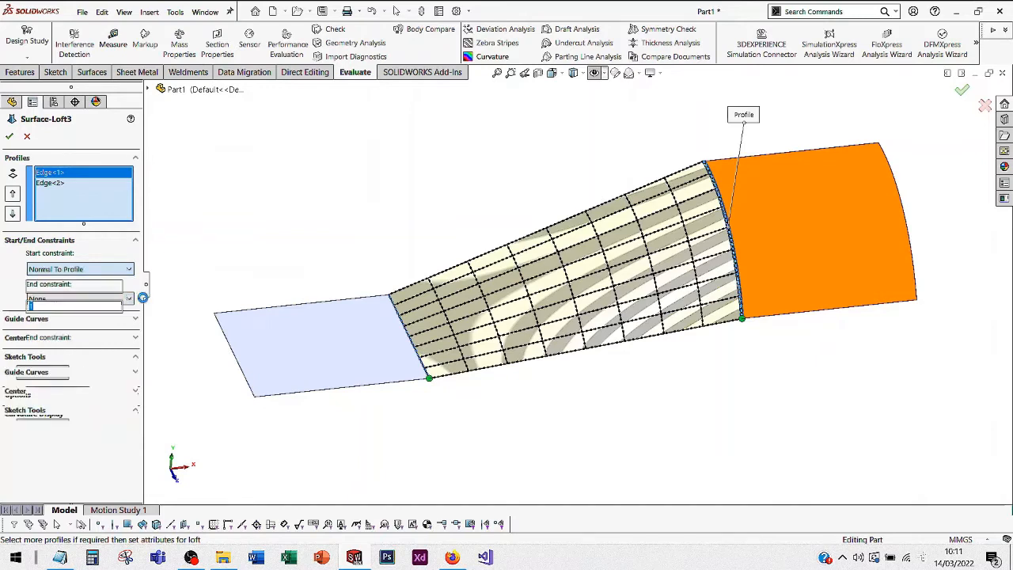
- Identify the flat surface's edge as the second profile, set the end constraint to Tangency To Face, and accept the loft
{"action": "scroll", "coordinate": [827, 209], "scroll_direction": "down", "scroll_amount": 2}
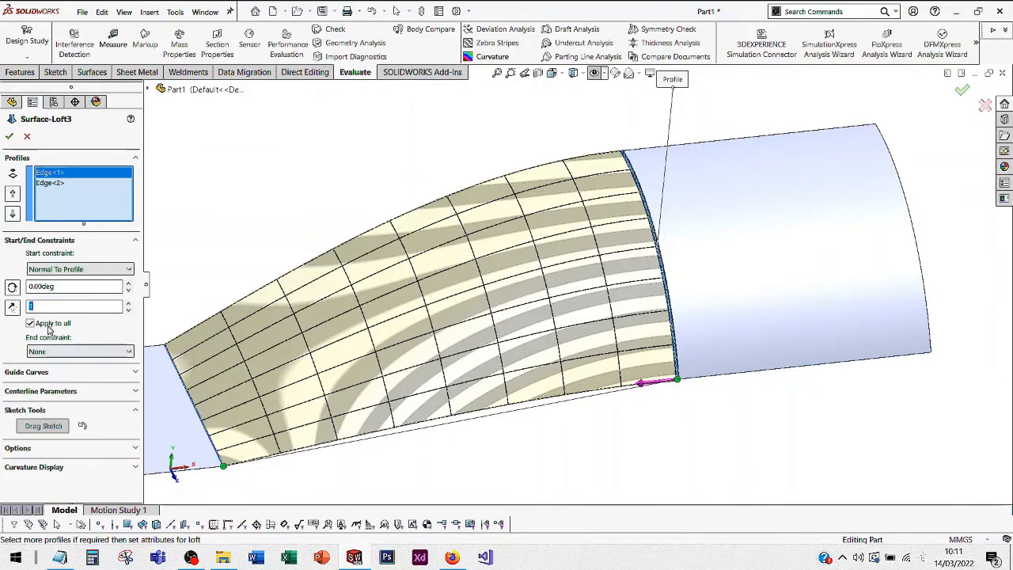
{"action": "scroll", "coordinate": [427, 301], "scroll_direction": "up", "scroll_amount": 1}
{"action": "scroll", "coordinate": [303, 382], "scroll_direction": "down", "scroll_amount": 1}
{"action": "scroll", "coordinate": [303, 383], "scroll_direction": "up", "scroll_amount": 2}
{"action": "scroll", "coordinate": [369, 349], "scroll_direction": "down", "scroll_amount": 1}
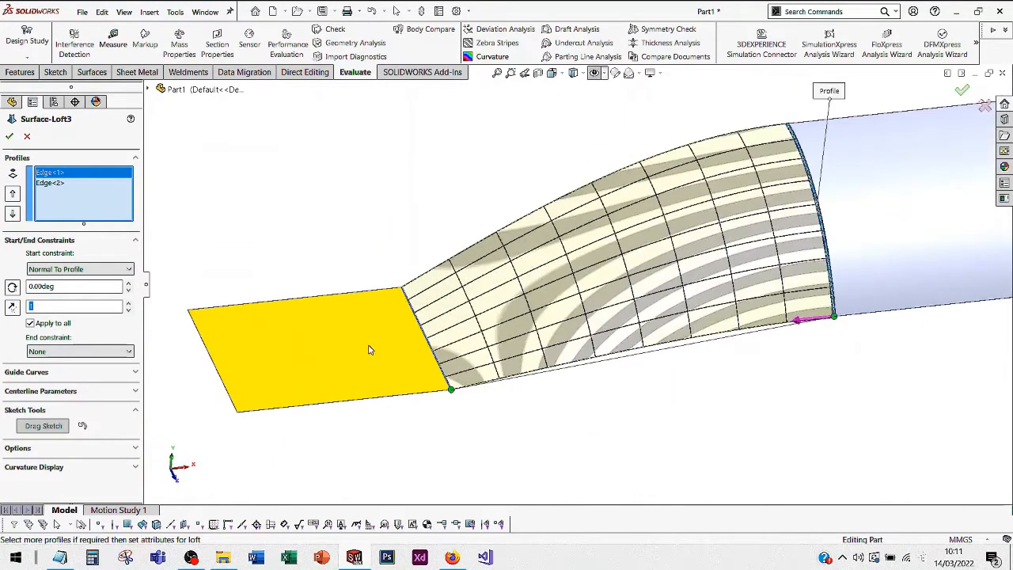
{"action": "left_click", "coordinate": [56, 184]}
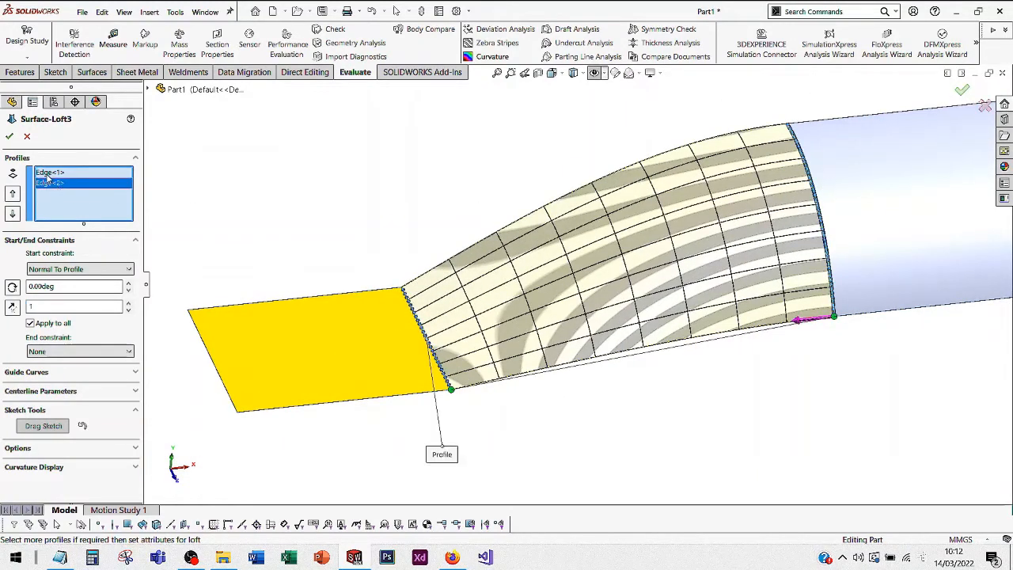
{"action": "left_click", "coordinate": [69, 354]}
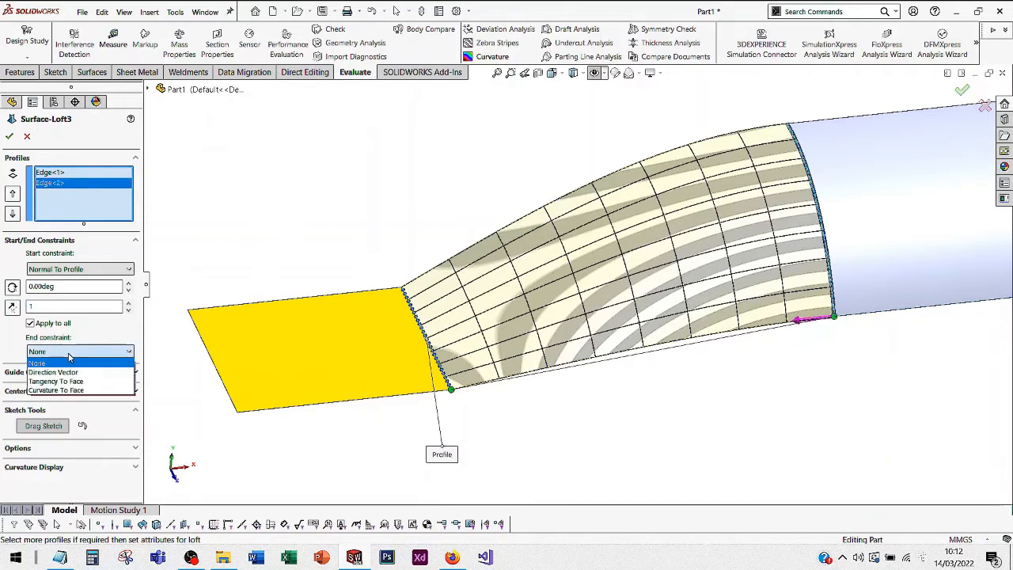
{"action": "left_click", "coordinate": [105, 384]}
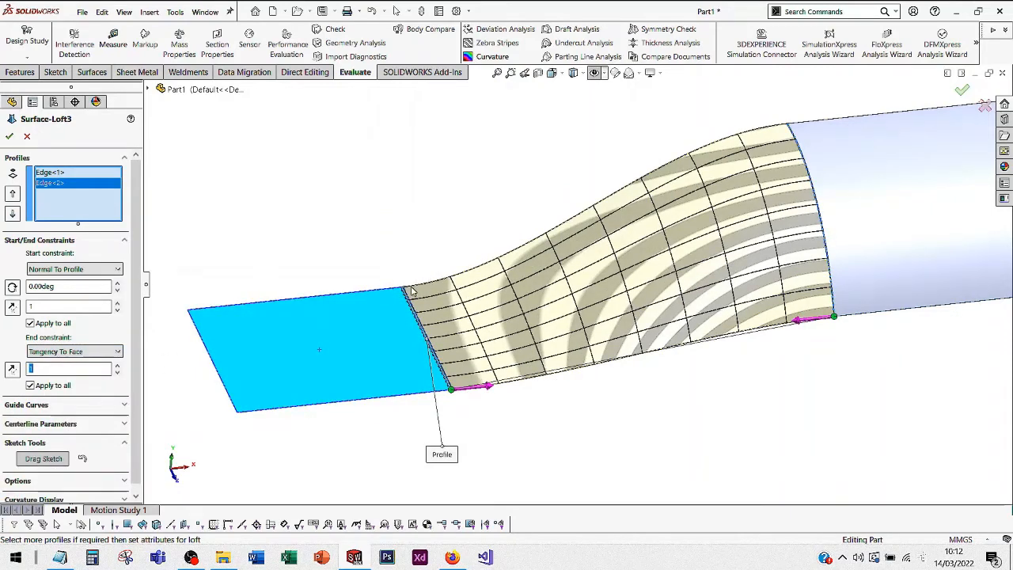
{"action": "mouse_move", "coordinate": [426, 251]}
{"action": "middle_mouse_down"}
{"action": "mouse_move", "coordinate": [414, 229]}
{"action": "mouse_move", "coordinate": [351, 179]}
{"action": "mouse_move", "coordinate": [444, 226]}
{"action": "mouse_move", "coordinate": [403, 242]}
{"action": "mouse_move", "coordinate": [412, 254]}
{"action": "middle_mouse_up"}
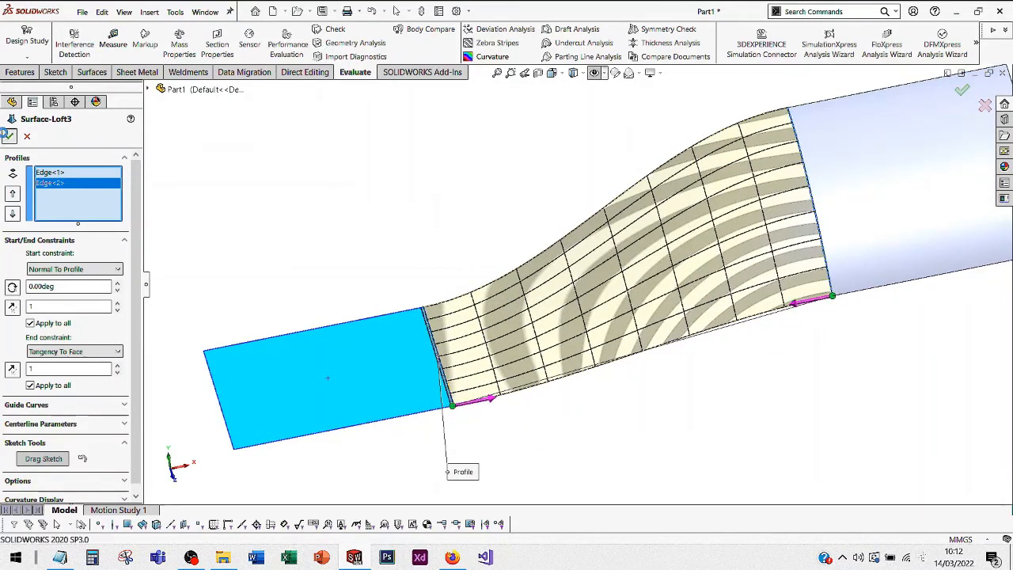
{"action": "left_click", "coordinate": [8, 136]}
- Show zebra stripes on the surfaces and examine their flow across the joint between the loft and the arched surface
{"action": "middle_click_drag", "start_coordinate": [616, 237], "coordinate": [708, 280]}
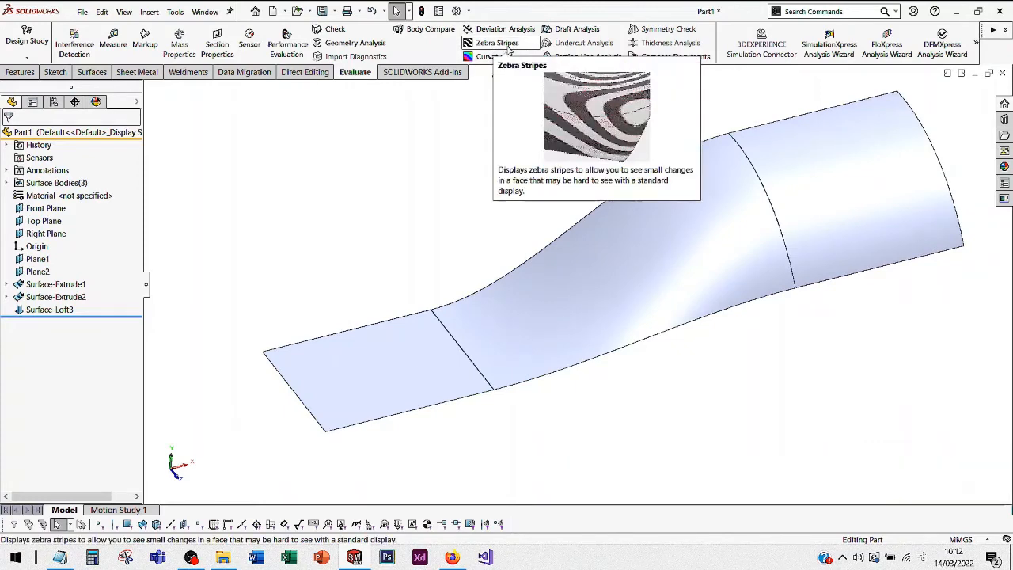
{"action": "left_click", "coordinate": [504, 45]}
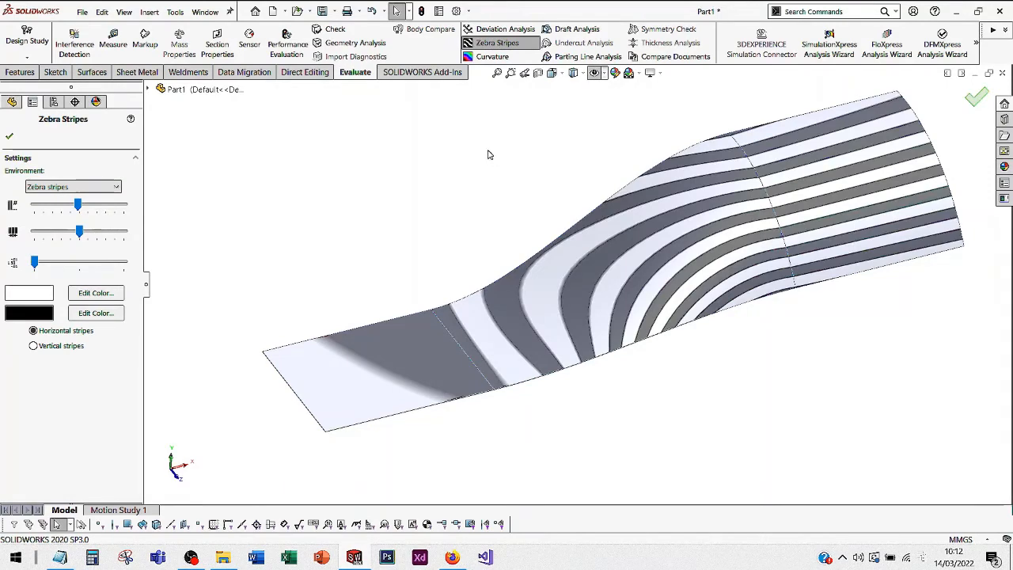
{"action": "middle_click_drag", "start_coordinate": [491, 154], "coordinate": [480, 179]}
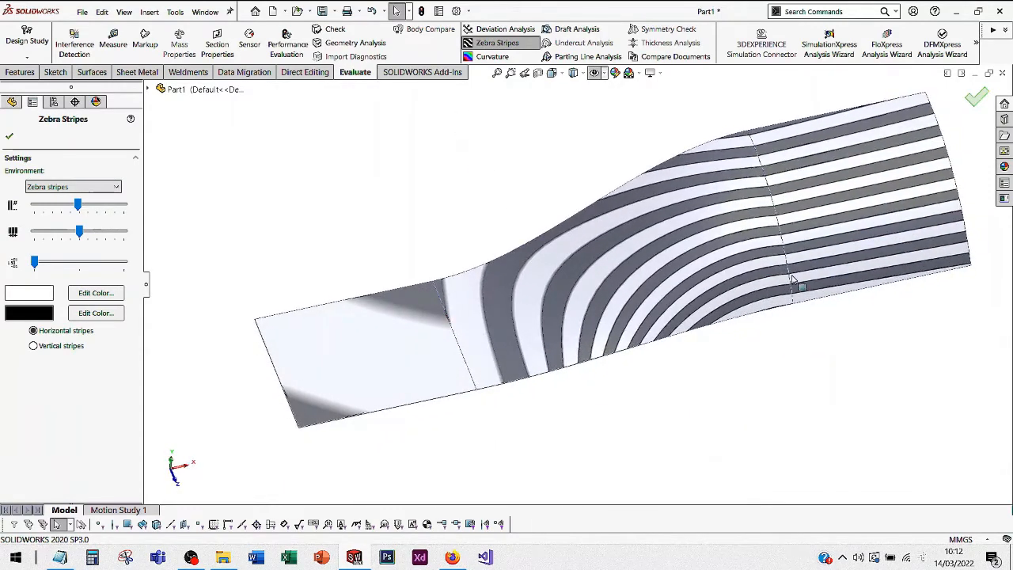
{"action": "scroll", "coordinate": [855, 259], "scroll_direction": "down", "scroll_amount": 3}
{"action": "middle_click_drag", "start_coordinate": [855, 260], "coordinate": [794, 264], "text": "ctrl"}
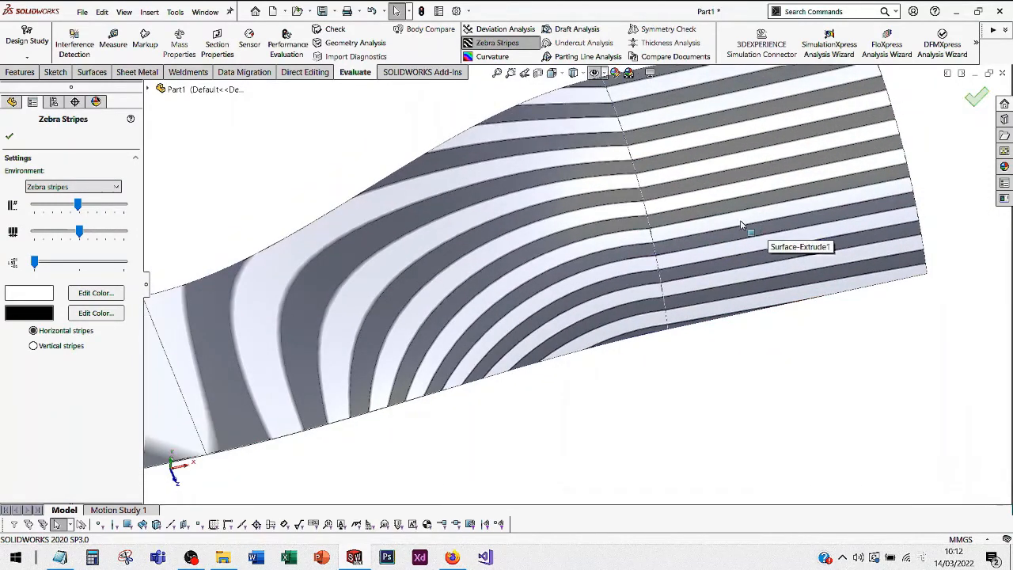
{"action": "middle_click_drag", "start_coordinate": [741, 221], "coordinate": [715, 296], "text": "ctrl"}
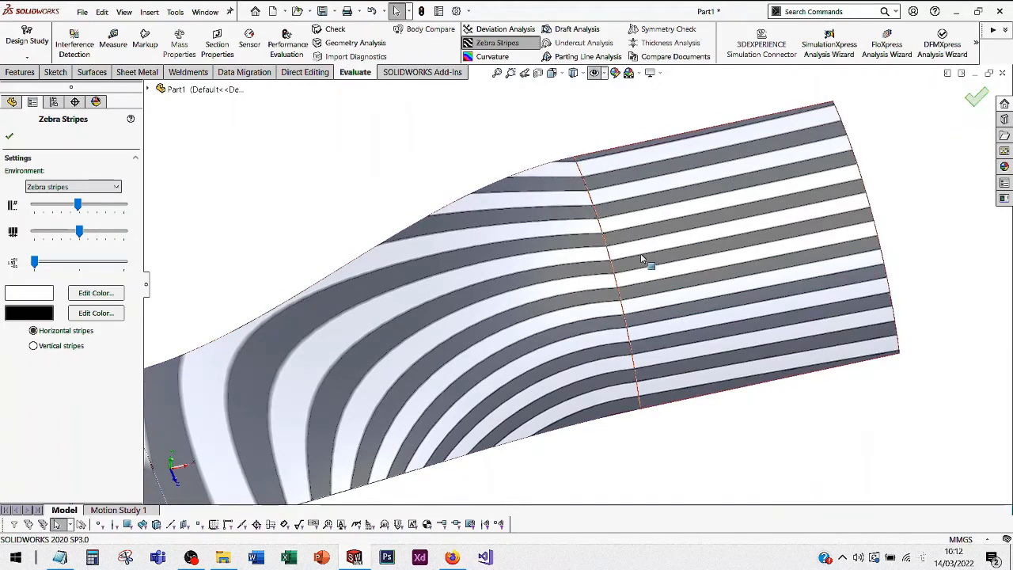
{"action": "key", "text": "Return"}
{"action": "middle_click_drag", "start_coordinate": [640, 253], "coordinate": [685, 235]}
{"action": "left_click", "coordinate": [686, 235]}
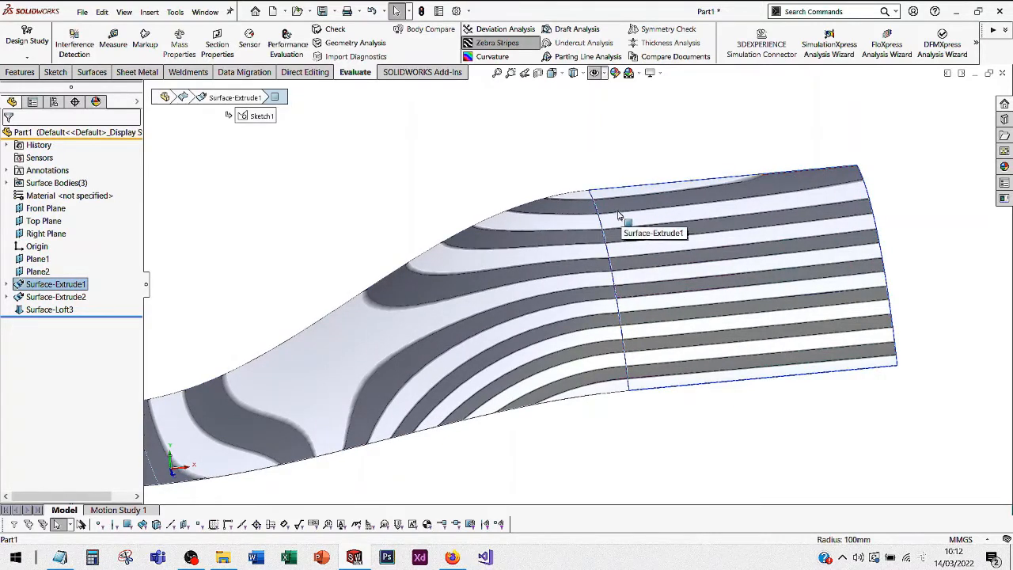
{"action": "key", "text": "Escape"}
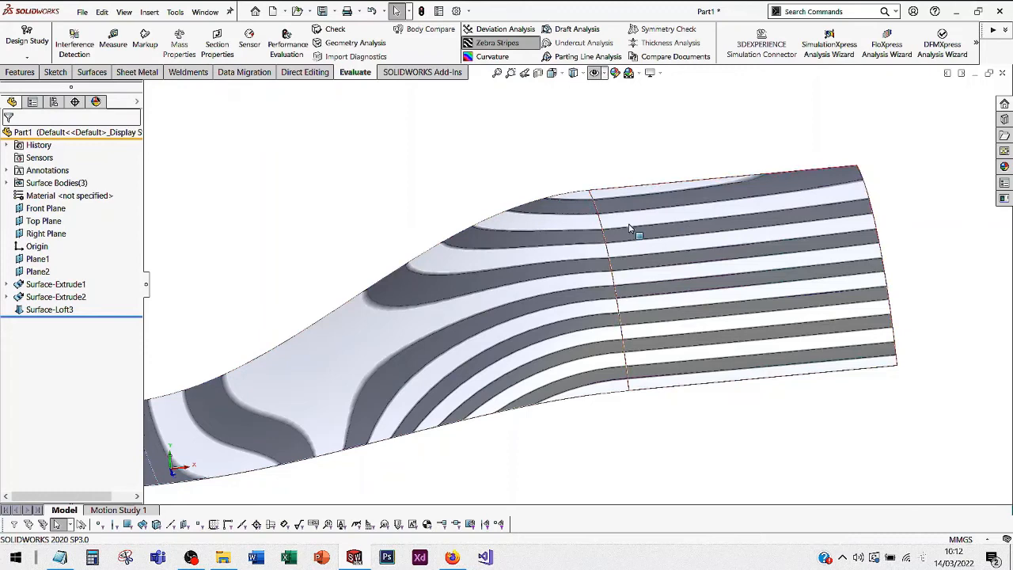
{"action": "left_click", "coordinate": [558, 278]}
{"action": "left_click", "coordinate": [449, 215]}
- Examine the zebra stripes across the joint between the loft and the flat surface from several angles, and switch them off
{"action": "scroll", "coordinate": [445, 274], "scroll_direction": "up", "scroll_amount": 2}
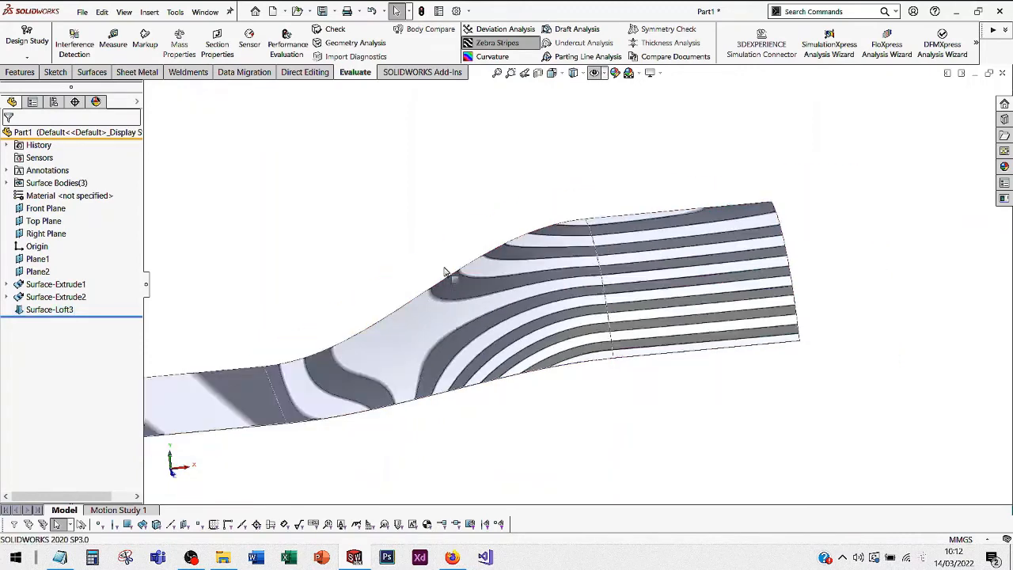
{"action": "scroll", "coordinate": [394, 355], "scroll_direction": "down", "scroll_amount": 1}
{"action": "scroll", "coordinate": [351, 384], "scroll_direction": "up", "scroll_amount": 1}
{"action": "scroll", "coordinate": [351, 384], "scroll_direction": "down", "scroll_amount": 2}
{"action": "scroll", "coordinate": [312, 366], "scroll_direction": "up", "scroll_amount": 3}
{"action": "middle_click_drag", "start_coordinate": [312, 365], "coordinate": [314, 455]}
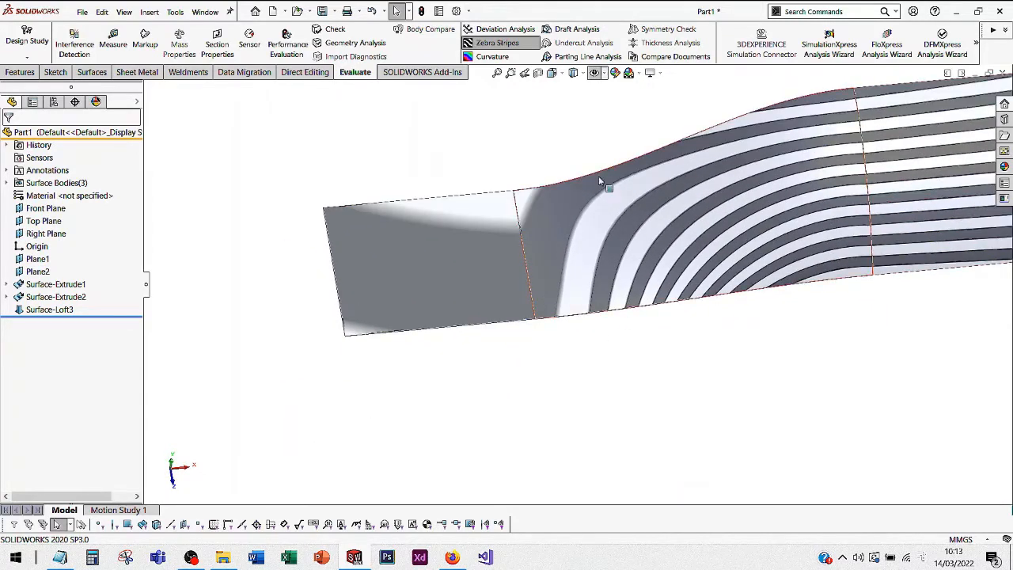
{"action": "middle_click_drag", "start_coordinate": [521, 266], "coordinate": [559, 198]}
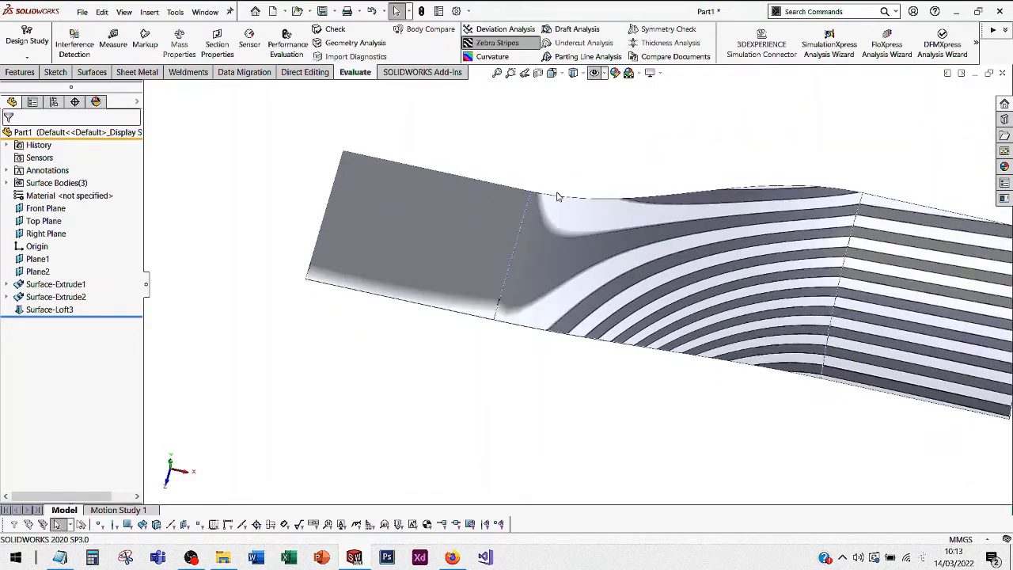
{"action": "right_click", "coordinate": [536, 251]}
{"action": "middle_click_drag", "start_coordinate": [538, 253], "coordinate": [545, 196]}
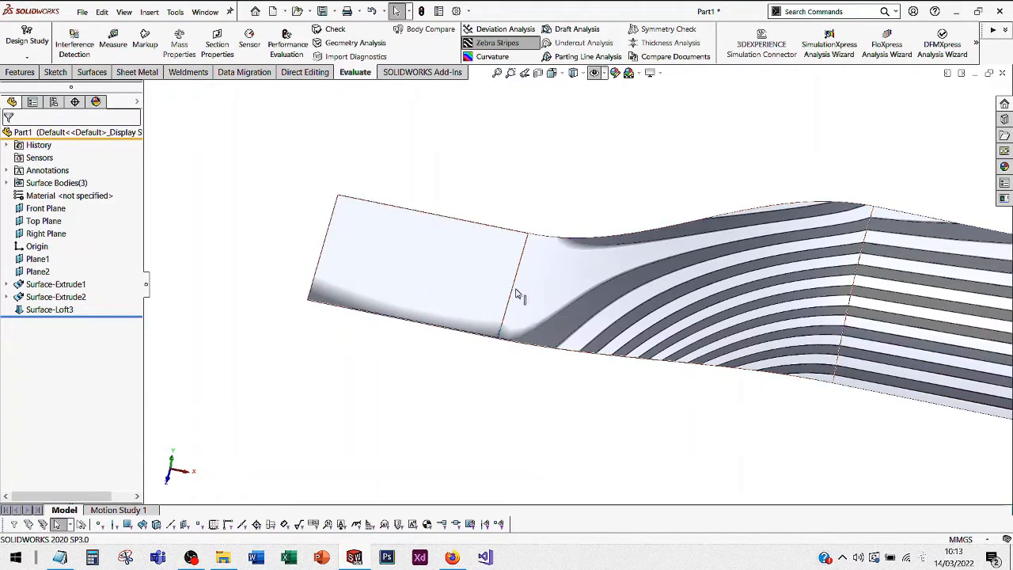
{"action": "middle_click_drag", "start_coordinate": [546, 295], "coordinate": [538, 264]}
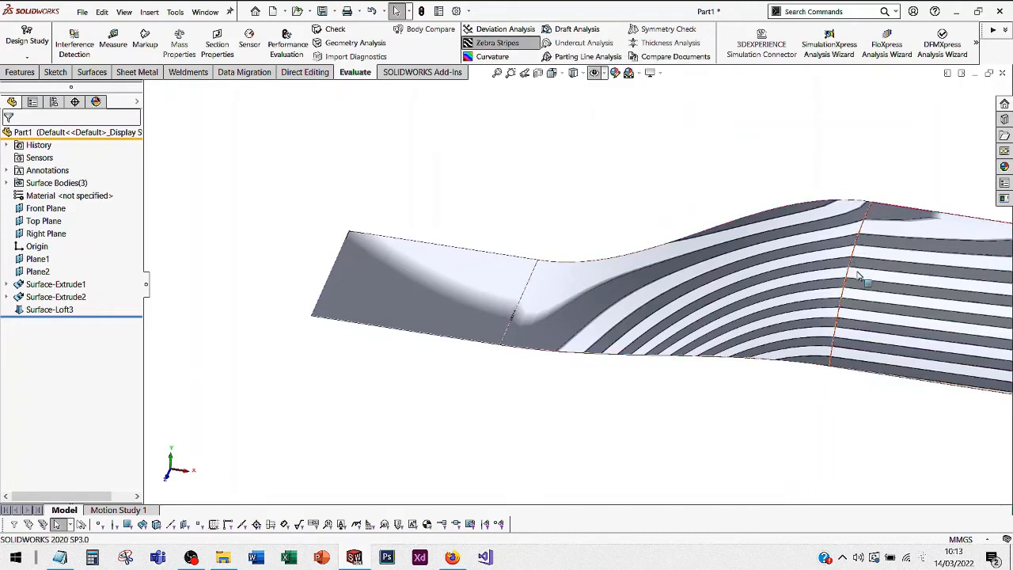
{"action": "middle_click_drag", "start_coordinate": [855, 276], "coordinate": [863, 255]}
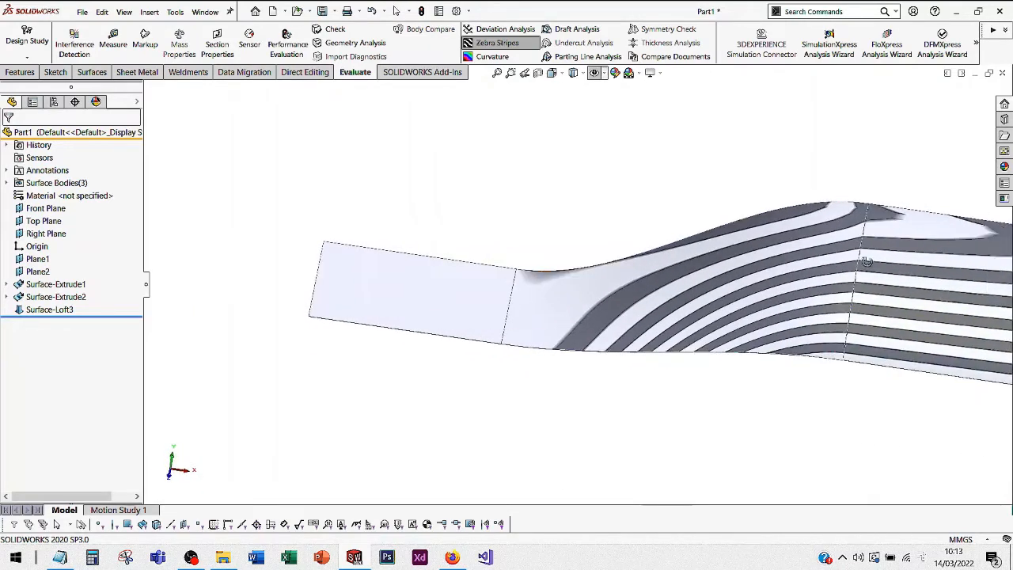
{"action": "left_click", "coordinate": [514, 46]}
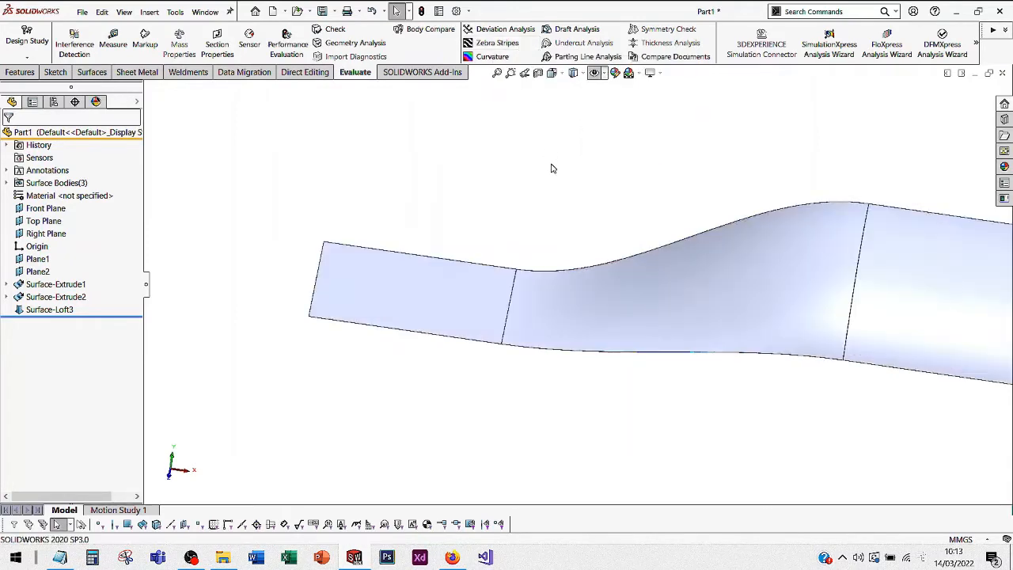
- Display the surfaces' Curvature colors, examine the transitions at both ends of the loft, and switch the display off
{"action": "left_click", "coordinate": [497, 59]}
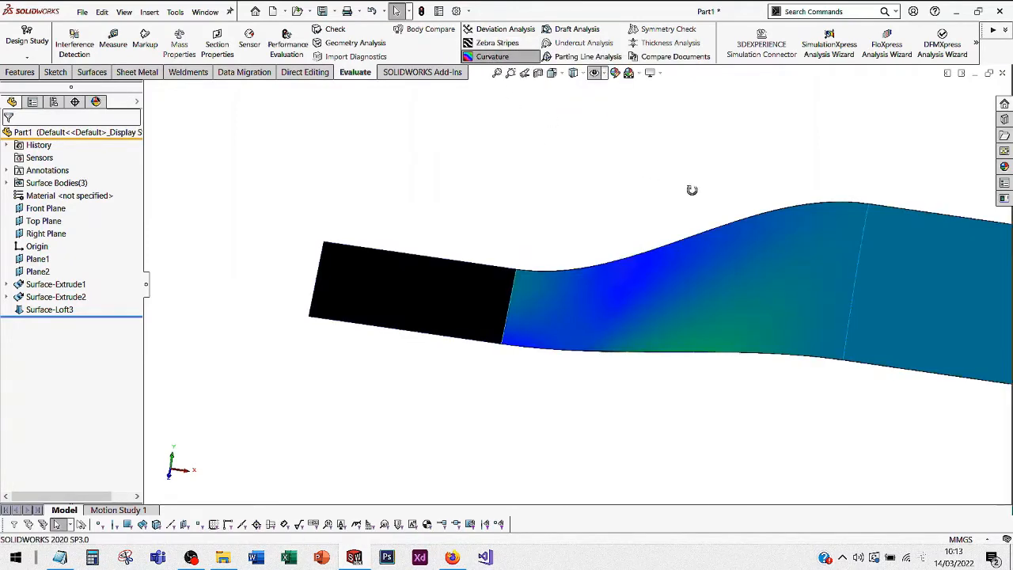
{"action": "middle_click_drag", "start_coordinate": [692, 190], "coordinate": [712, 199]}
{"action": "scroll", "coordinate": [913, 205], "scroll_direction": "down", "scroll_amount": 1}
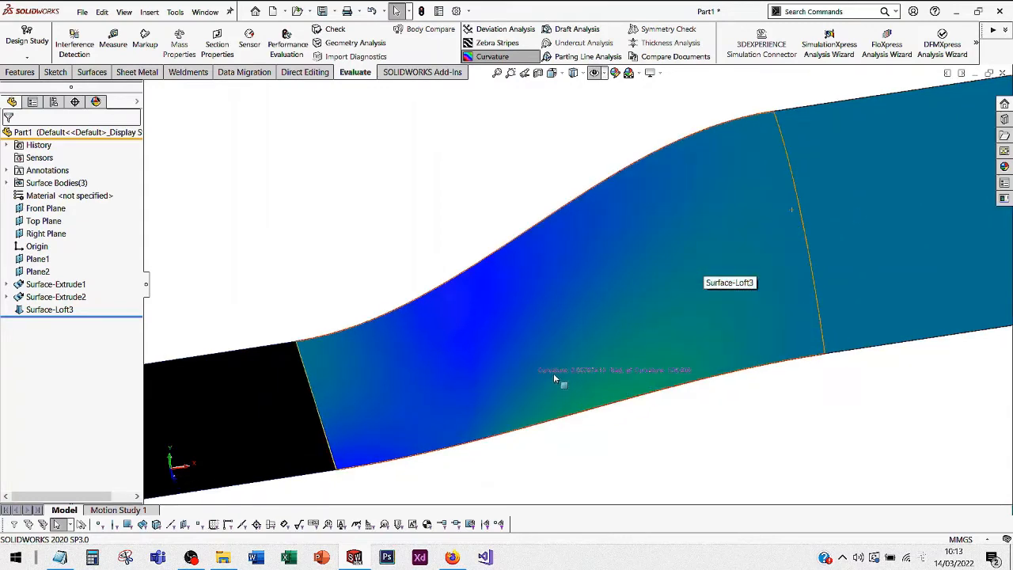
{"action": "middle_click_drag", "start_coordinate": [561, 377], "coordinate": [449, 325]}
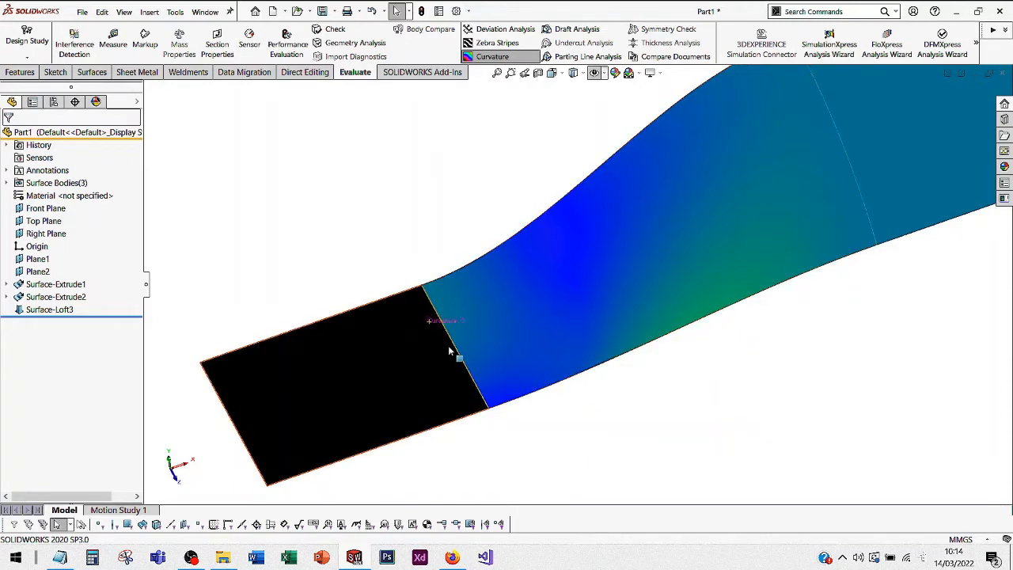
{"action": "mouse_move", "coordinate": [448, 345]}
{"action": "middle_mouse_down"}
{"action": "mouse_move", "coordinate": [477, 376]}
{"action": "mouse_move", "coordinate": [492, 430]}
{"action": "mouse_move", "coordinate": [445, 314]}
{"action": "mouse_move", "coordinate": [454, 369]}
{"action": "mouse_move", "coordinate": [474, 356]}
{"action": "mouse_move", "coordinate": [438, 303]}
{"action": "mouse_move", "coordinate": [453, 351]}
{"action": "middle_mouse_up"}
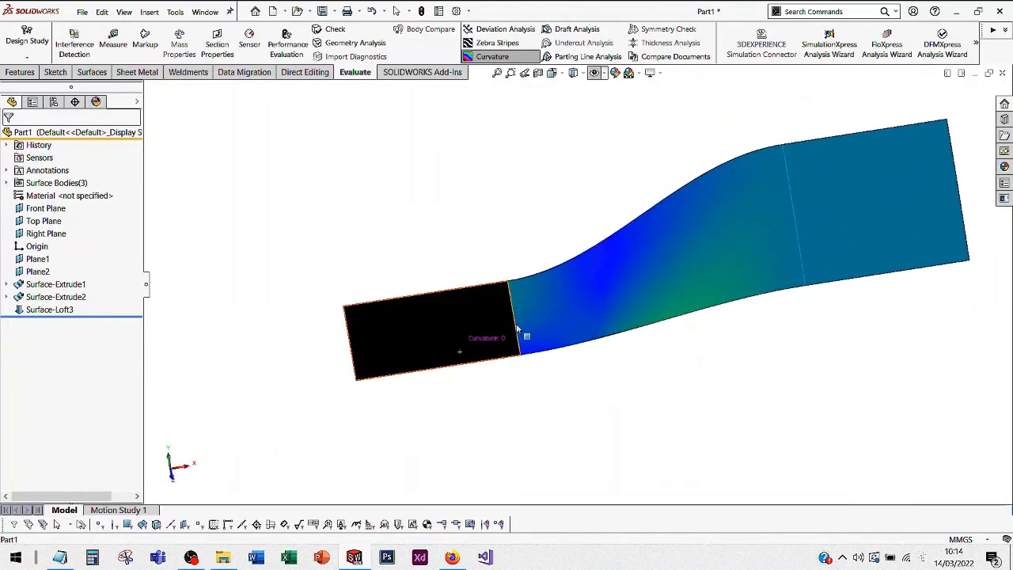
{"action": "scroll", "coordinate": [554, 309], "scroll_direction": "down", "scroll_amount": 2}
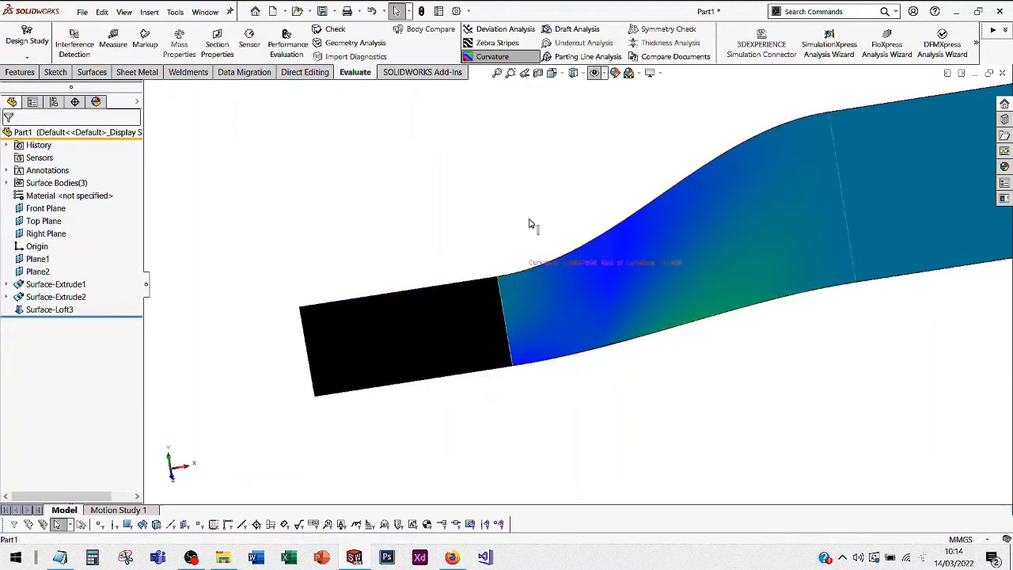
{"action": "left_click", "coordinate": [499, 57]}
- Reopen the lofted surface for editing and set its start constraint at the arched surface to Tangency To Face
{"action": "middle_click_drag", "start_coordinate": [513, 206], "coordinate": [673, 269]}
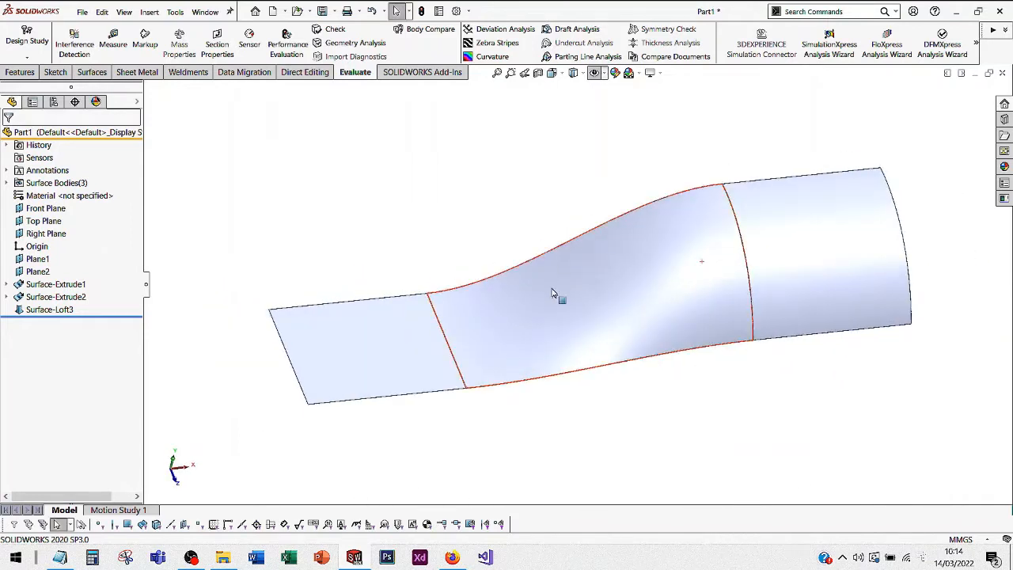
{"action": "right_click", "coordinate": [507, 311]}
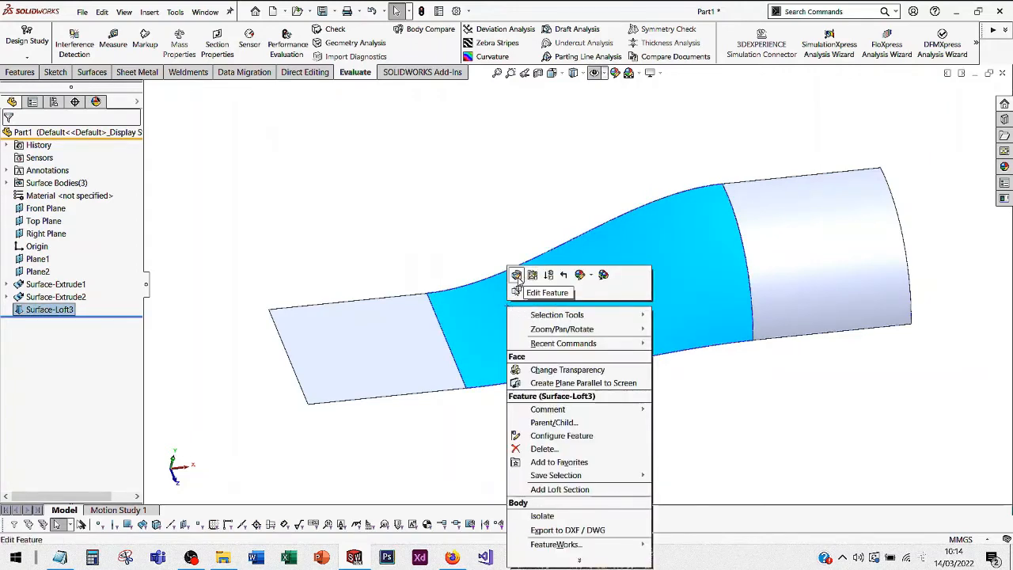
{"action": "left_click", "coordinate": [517, 276]}
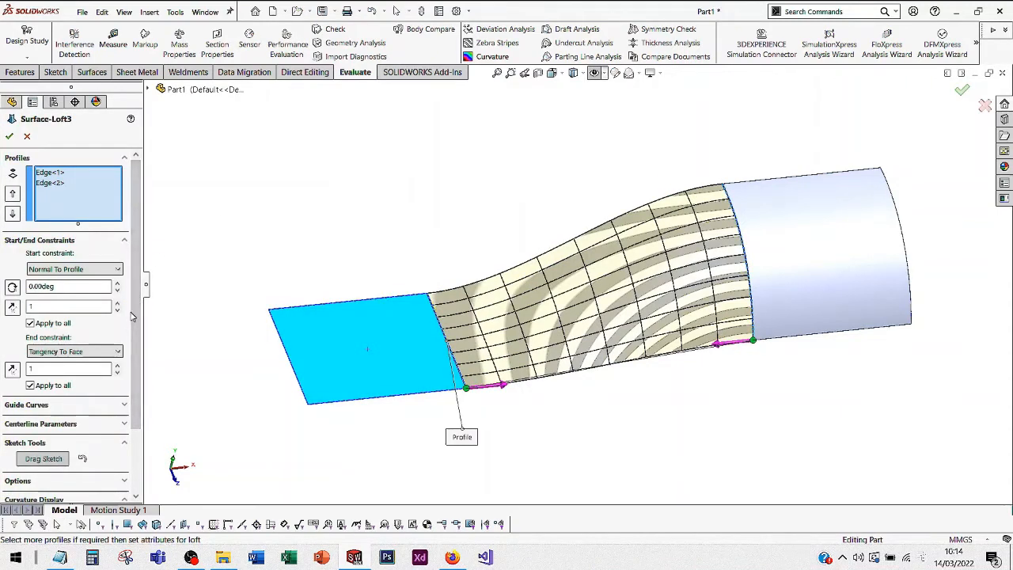
{"action": "left_click", "coordinate": [104, 270]}
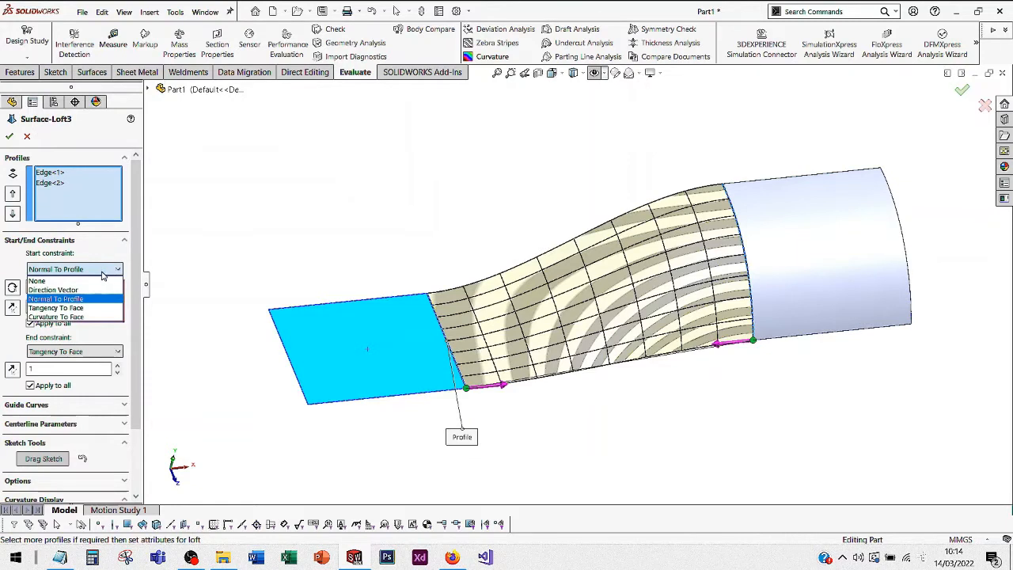
{"action": "left_click", "coordinate": [92, 313]}
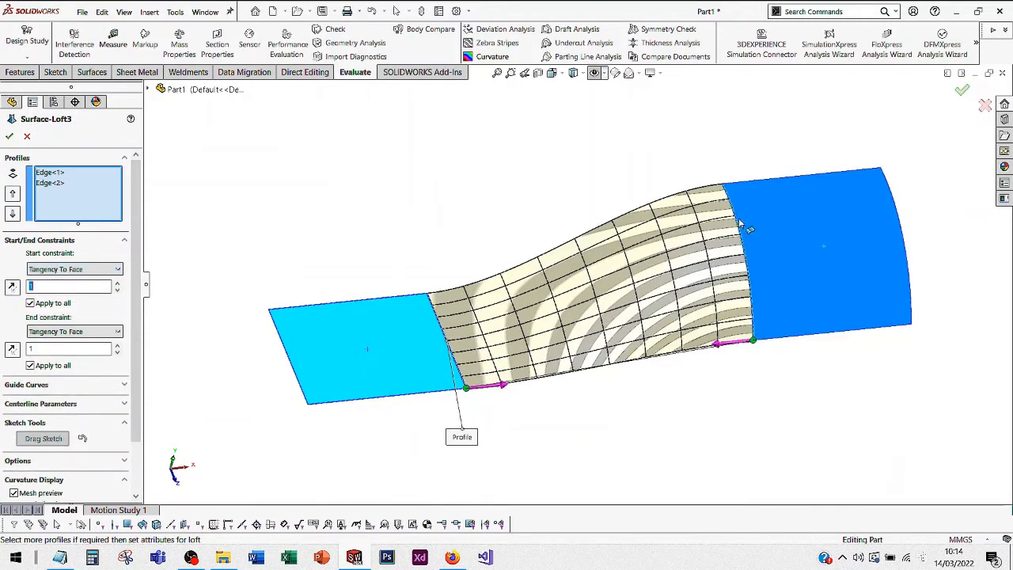
- Compare the start constraint options by switching to Normal To Profile and back to Tangency To Face
{"action": "left_click", "coordinate": [82, 273]}
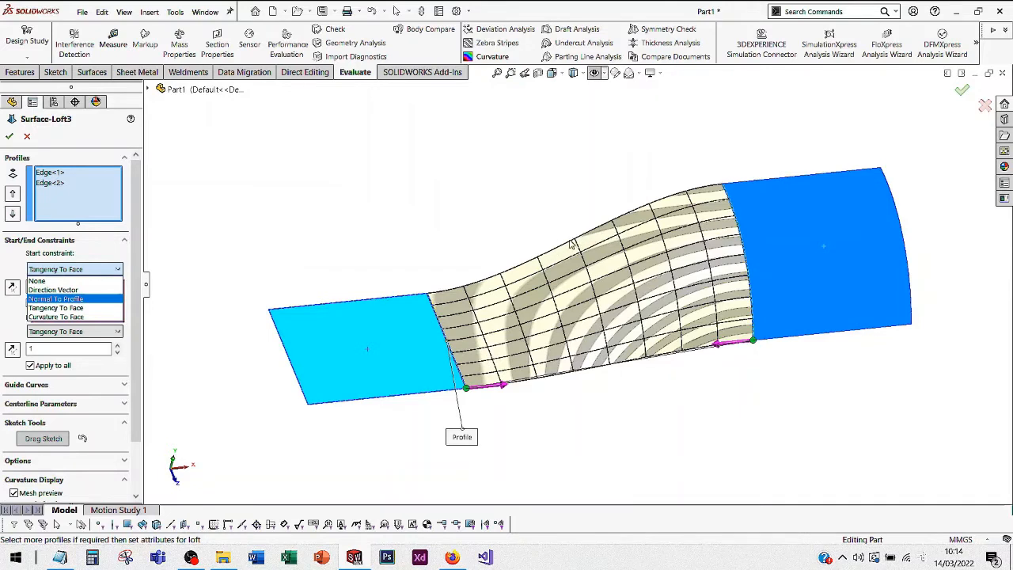
{"action": "left_click", "coordinate": [78, 299]}
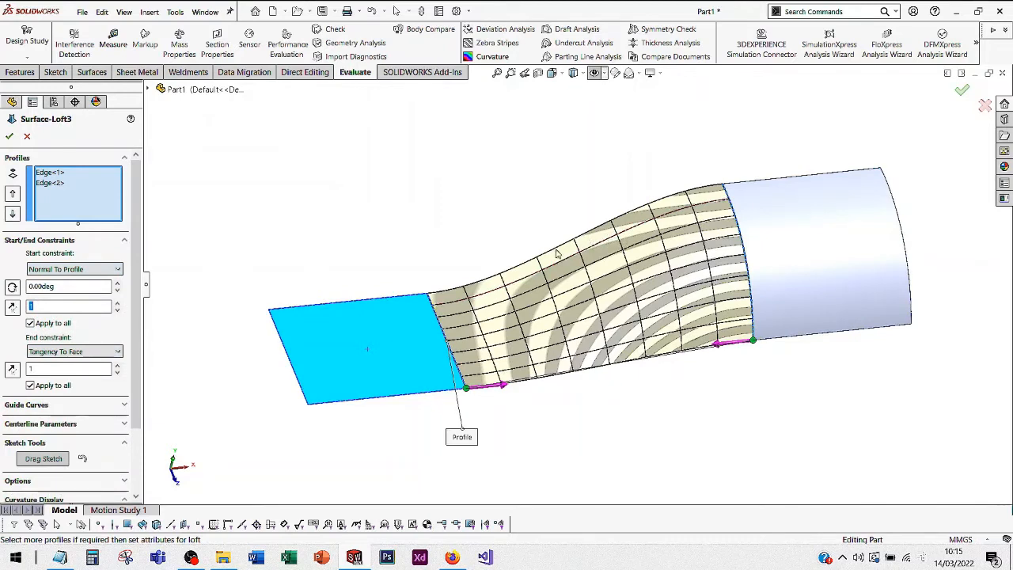
{"action": "left_click", "coordinate": [82, 271]}
{"action": "left_click", "coordinate": [78, 311]}
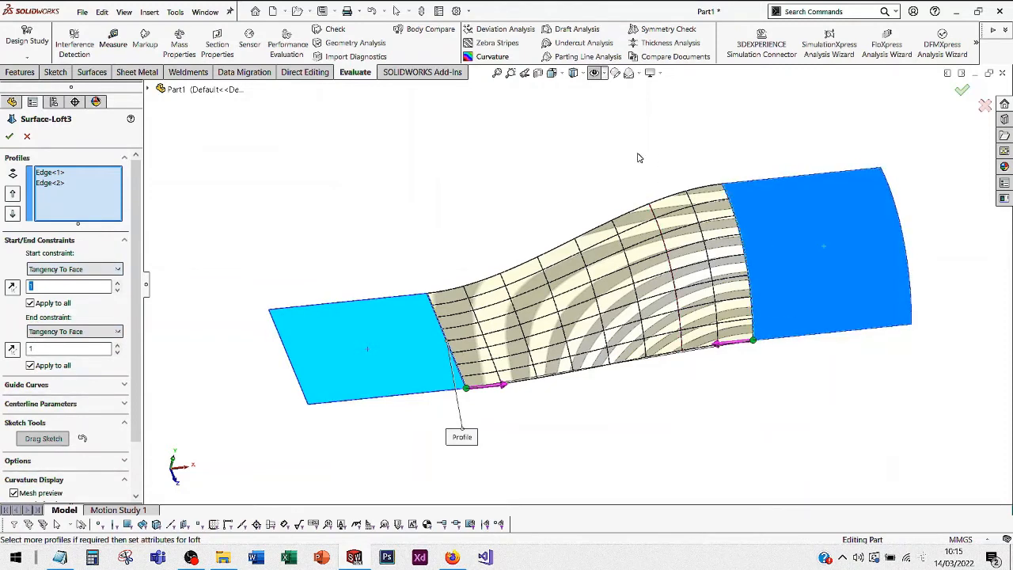
{"action": "left_click", "coordinate": [790, 239]}
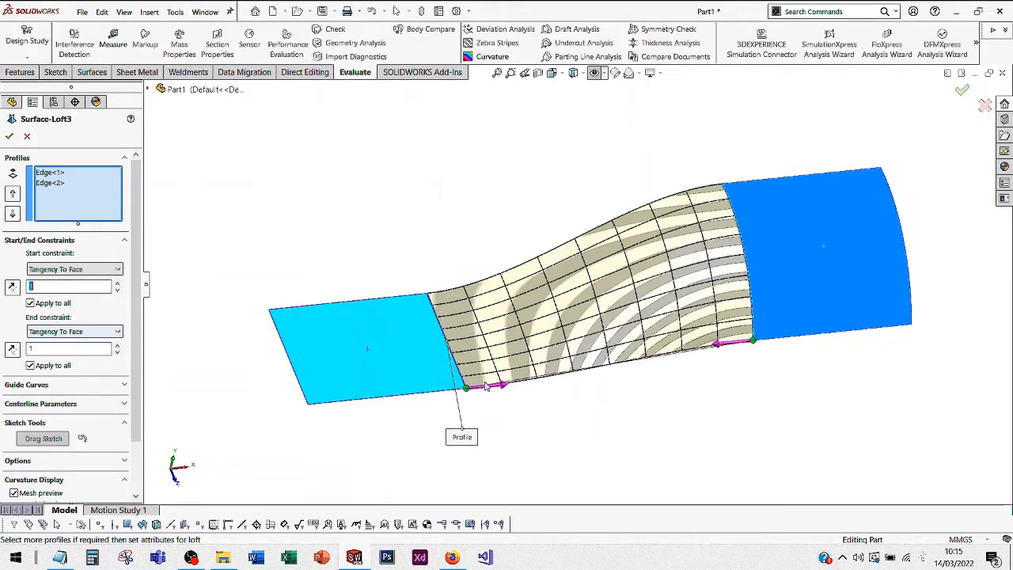
- Set the loft's end constraint at the flat surface to Curvature To Face and accept the edited loft
{"action": "left_click", "coordinate": [91, 332]}
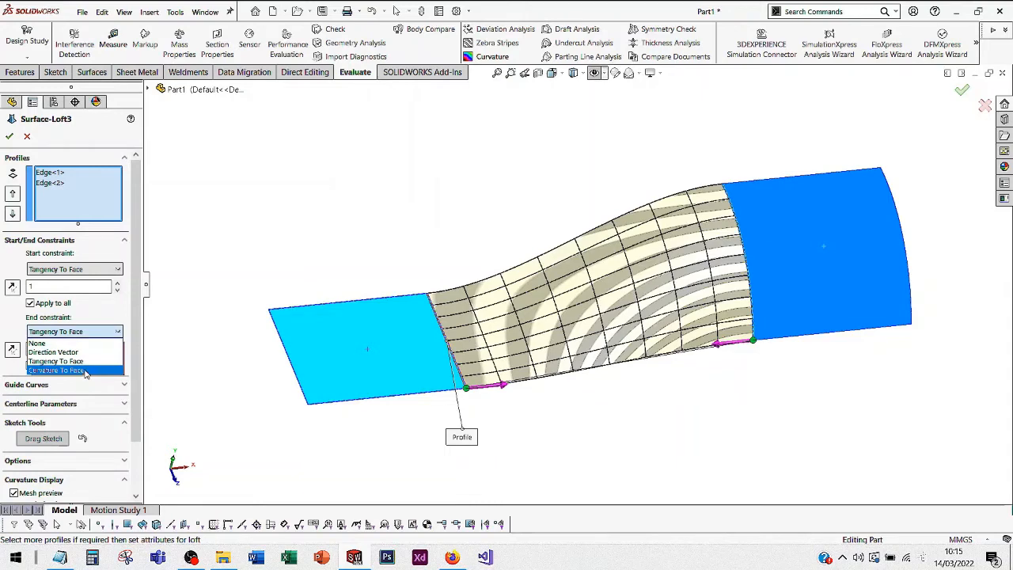
{"action": "left_click", "coordinate": [85, 370]}
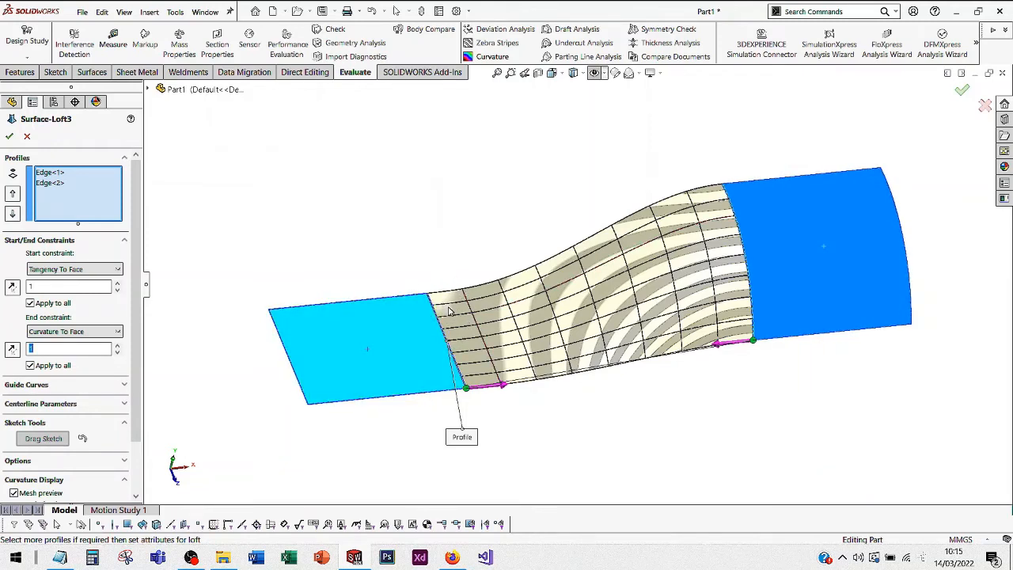
{"action": "left_click", "coordinate": [10, 138]}
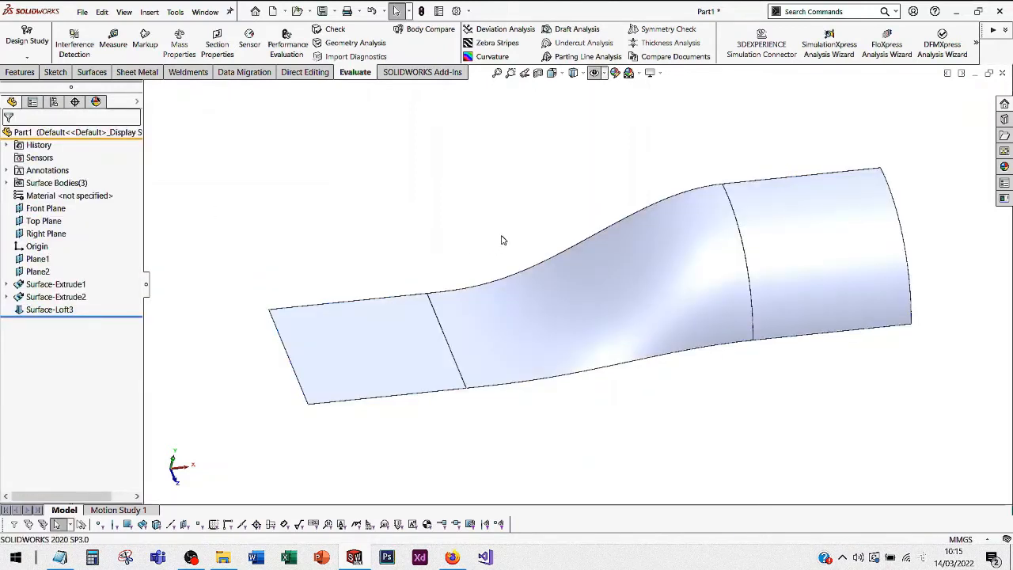
- Display Zebra Stripes on the surfaces, examine the stripe flow across both loft joints from several angles, and switch them off
{"action": "middle_click_drag", "start_coordinate": [720, 164], "coordinate": [636, 198]}
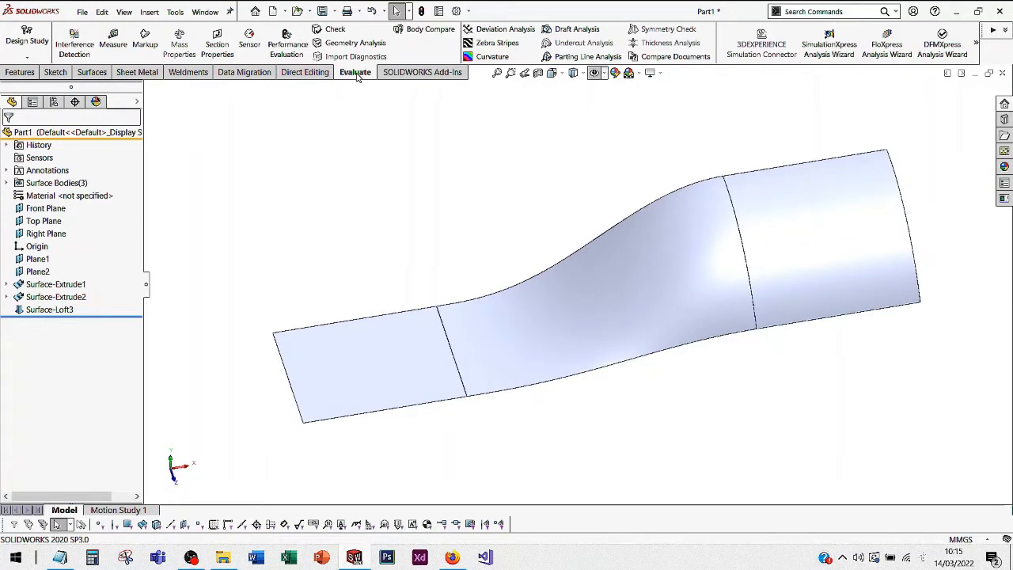
{"action": "left_click", "coordinate": [500, 44]}
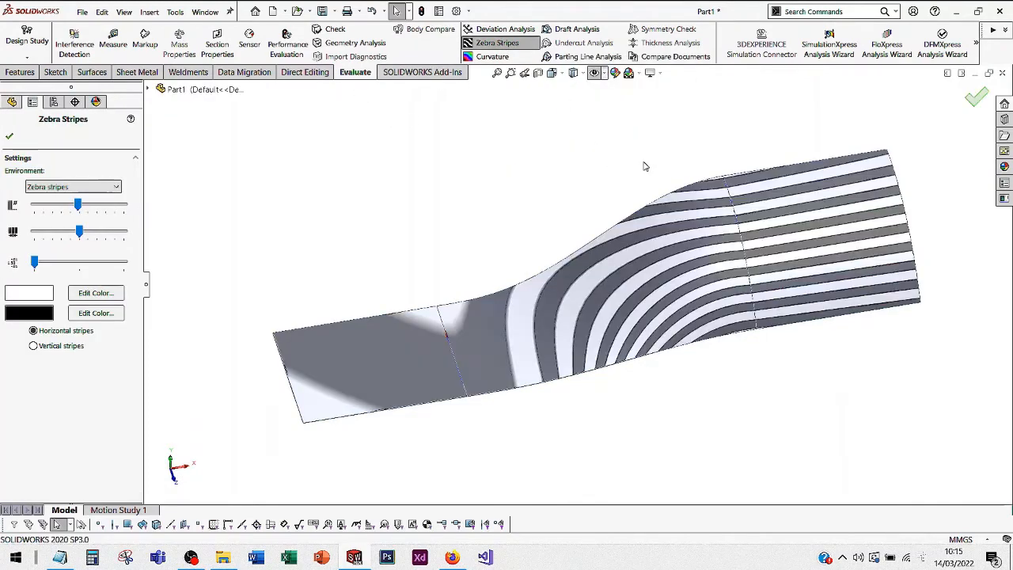
{"action": "middle_click_drag", "start_coordinate": [782, 245], "coordinate": [758, 246]}
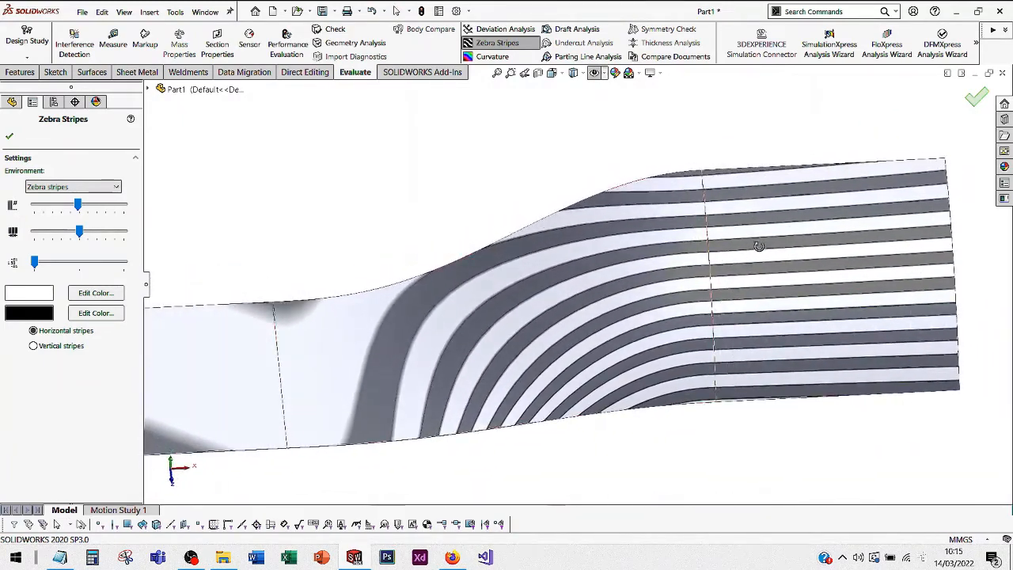
{"action": "middle_click_drag", "start_coordinate": [488, 280], "coordinate": [479, 314]}
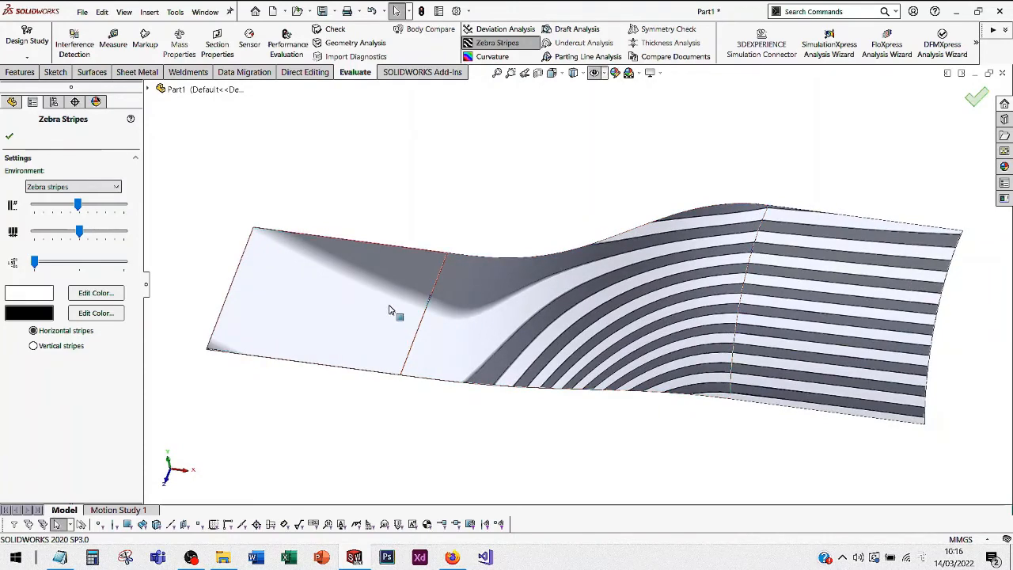
{"action": "middle_click_drag", "start_coordinate": [404, 255], "coordinate": [460, 247]}
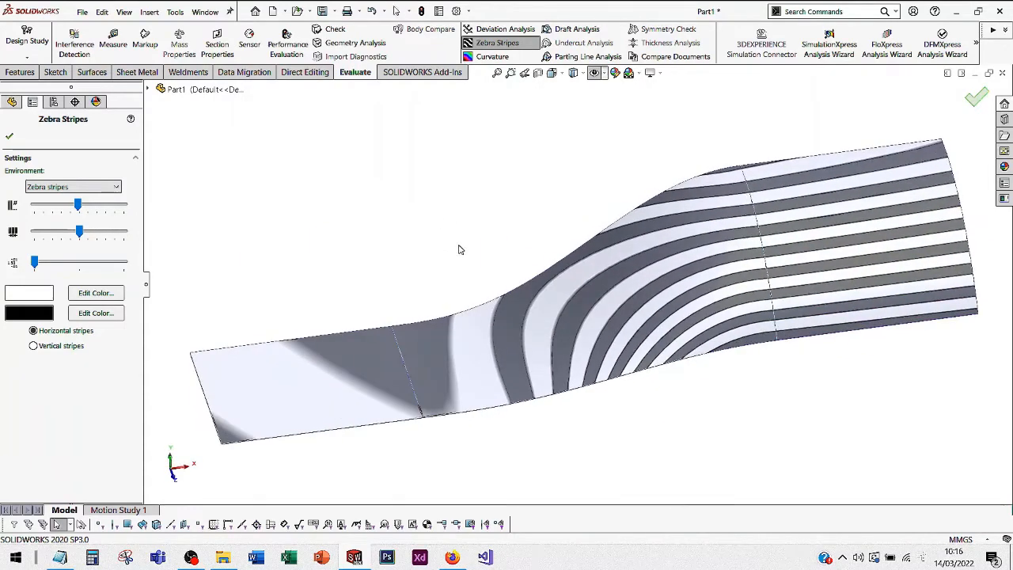
{"action": "key", "text": "Return"}
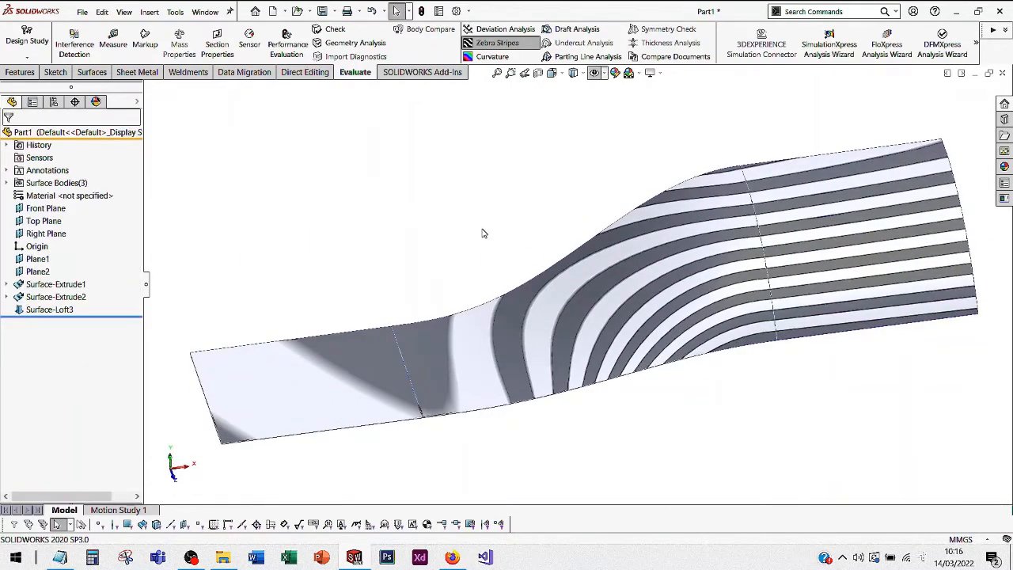
{"action": "left_click", "coordinate": [492, 44]}
- Display the Curvature colors and examine the transitions at both ends of the loft, including close up and from the Top view
{"action": "left_click", "coordinate": [489, 57]}
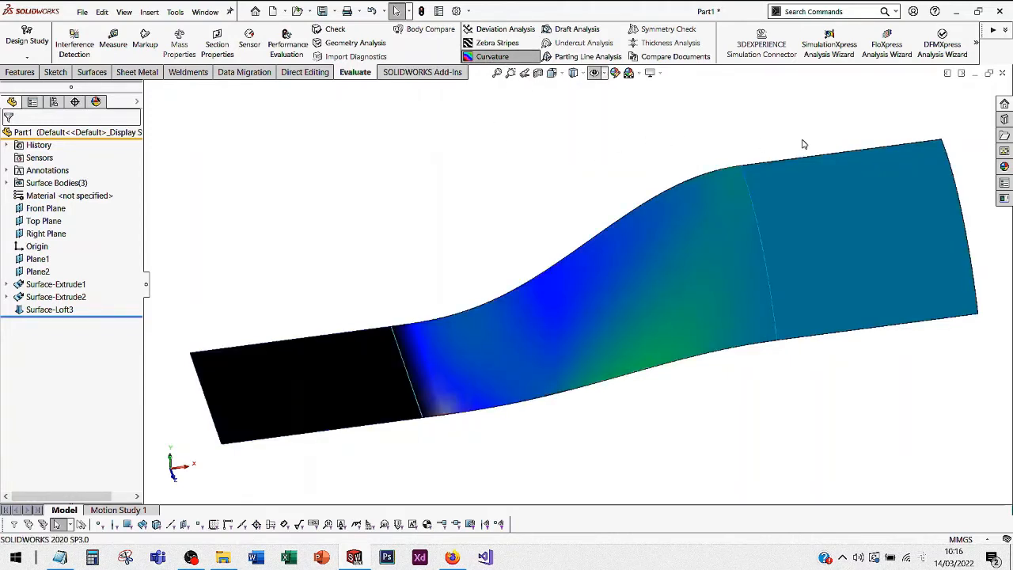
{"action": "mouse_move", "coordinate": [803, 144]}
{"action": "middle_mouse_down"}
{"action": "mouse_move", "coordinate": [773, 113]}
{"action": "mouse_move", "coordinate": [766, 87]}
{"action": "mouse_move", "coordinate": [723, 92]}
{"action": "mouse_move", "coordinate": [796, 116]}
{"action": "mouse_move", "coordinate": [779, 143]}
{"action": "middle_mouse_up"}
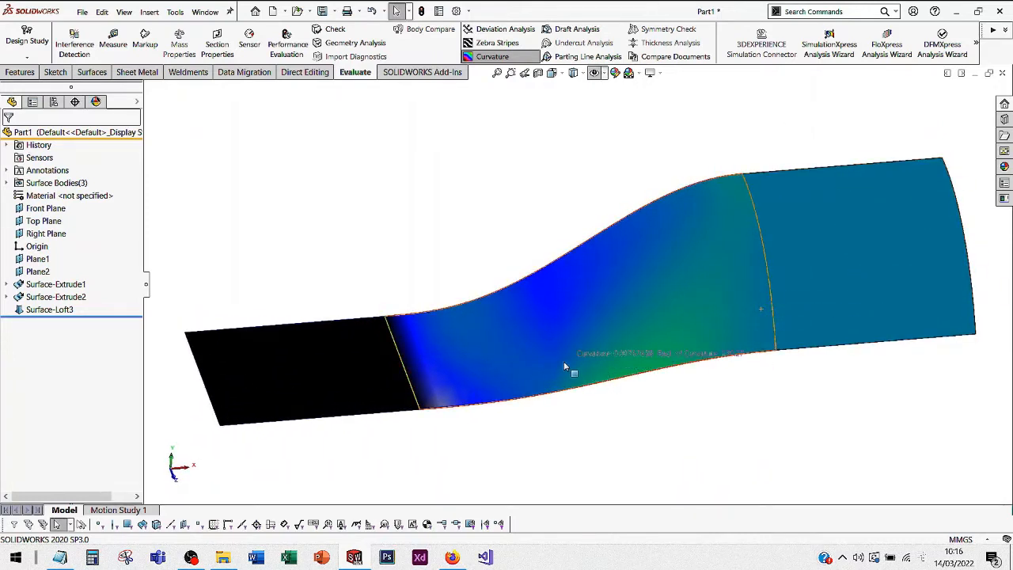
{"action": "scroll", "coordinate": [425, 370], "scroll_direction": "down", "scroll_amount": 2}
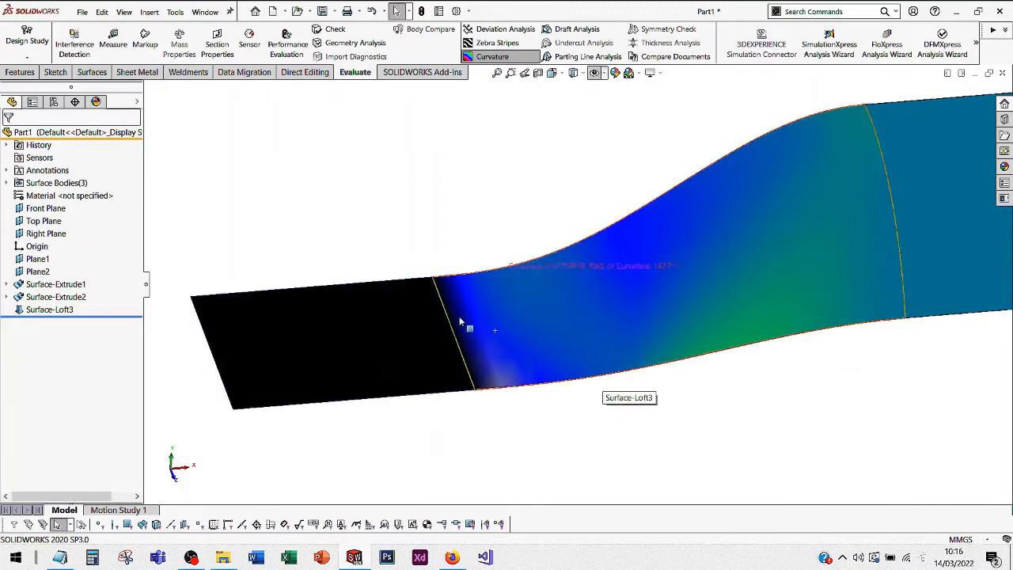
{"action": "scroll", "coordinate": [468, 293], "scroll_direction": "down", "scroll_amount": 1}
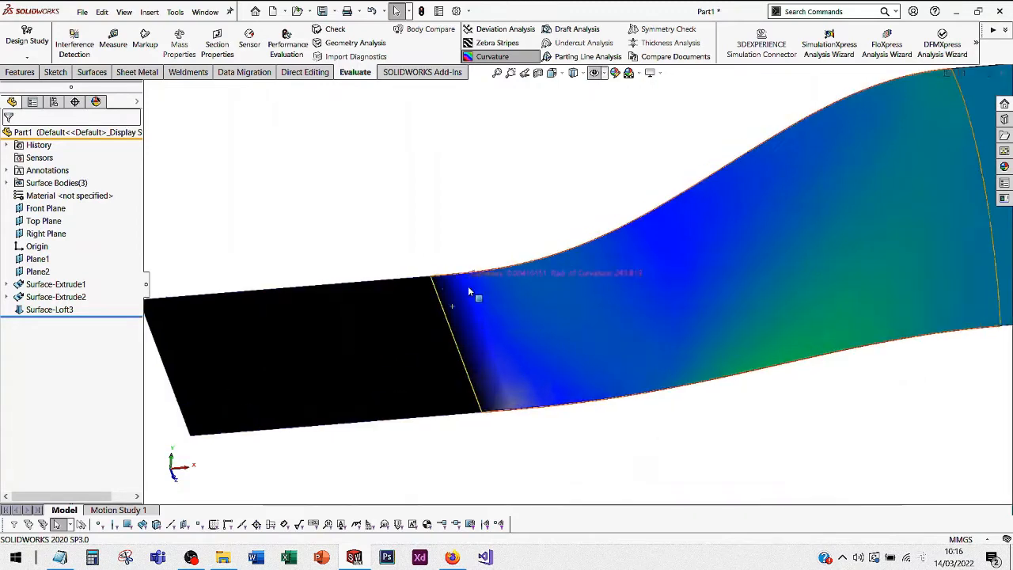
{"action": "key", "text": "ctrl+1"}
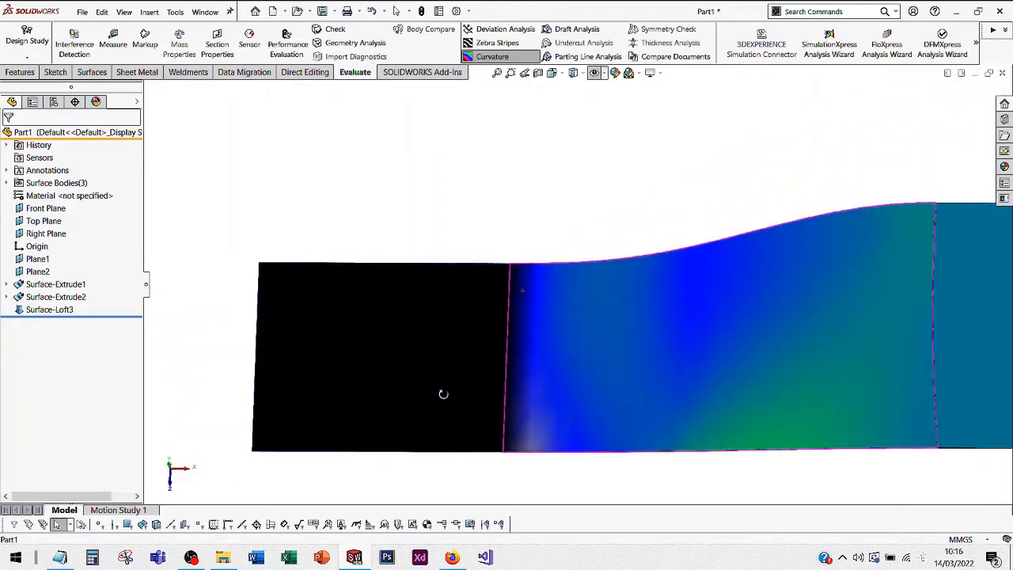
{"action": "key", "text": "space"}
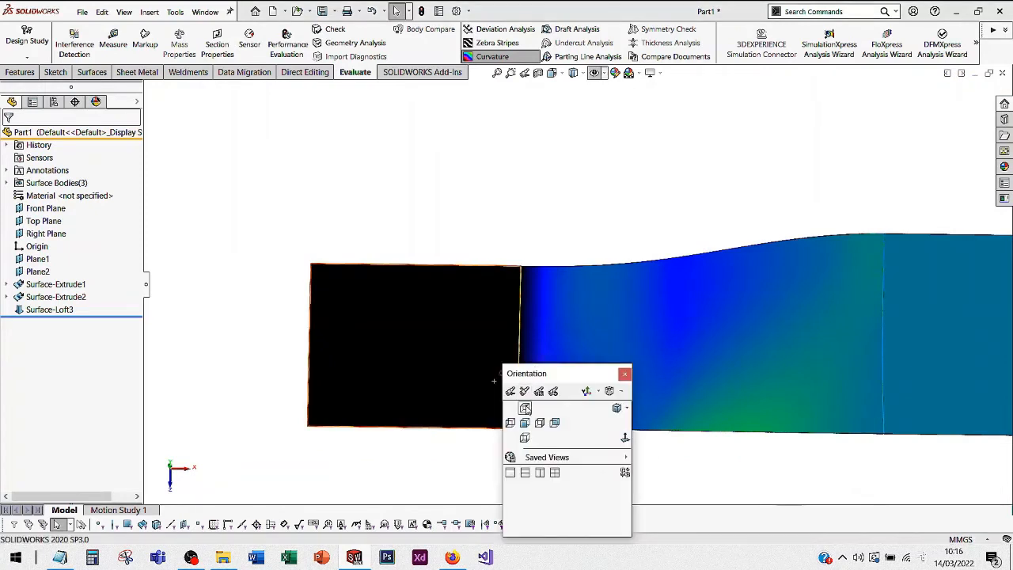
{"action": "left_click", "coordinate": [525, 408]}
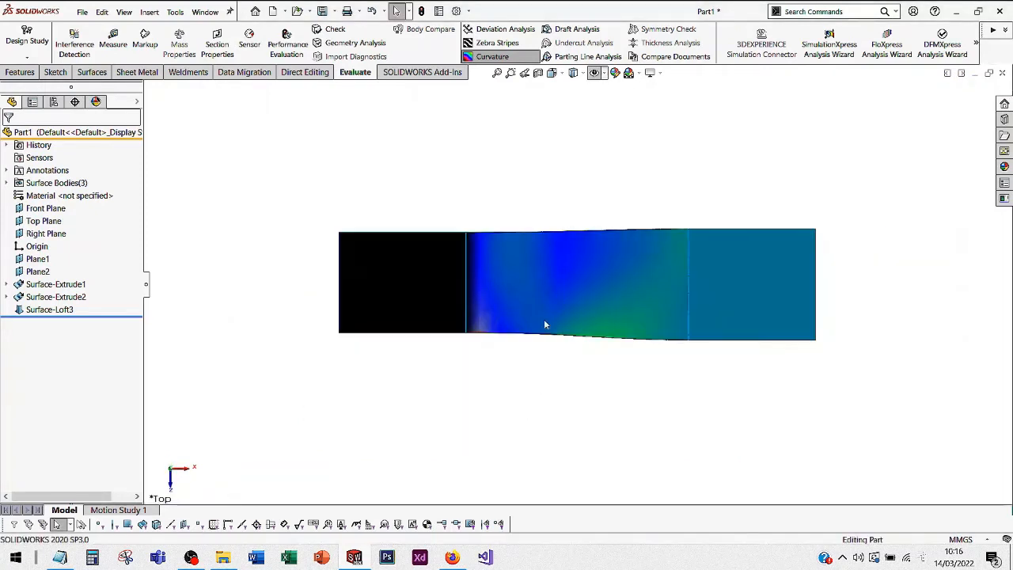
{"action": "scroll", "coordinate": [522, 177], "scroll_direction": "down", "scroll_amount": 3}
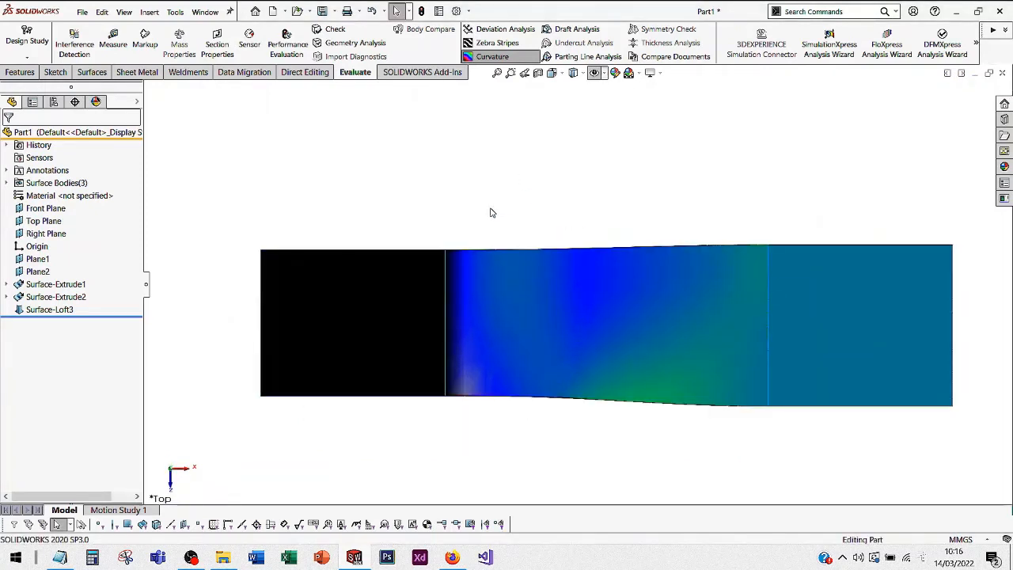
{"action": "middle_click_drag", "start_coordinate": [477, 204], "coordinate": [447, 186], "text": "ctrl"}
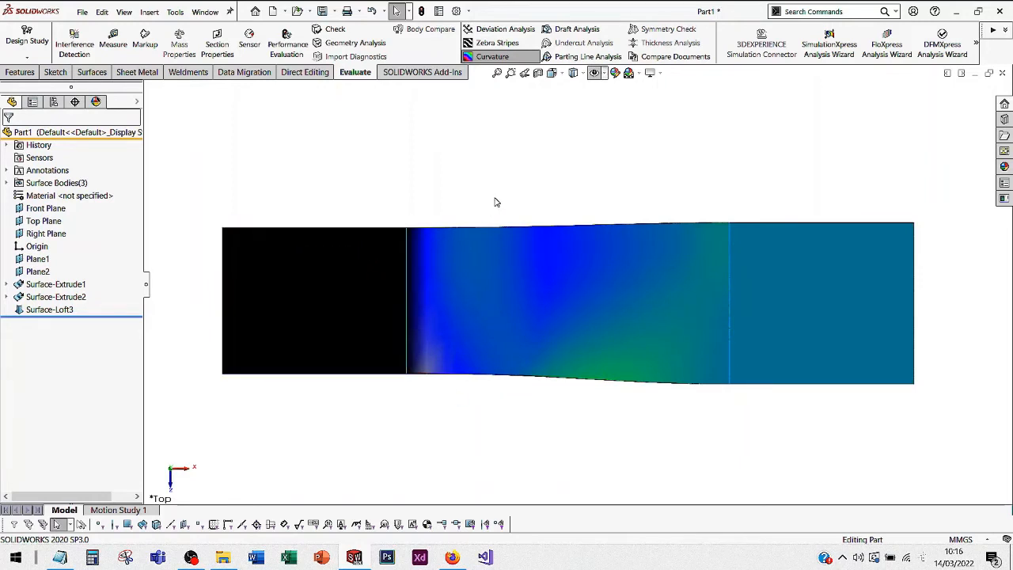
{"action": "key", "text": "space"}
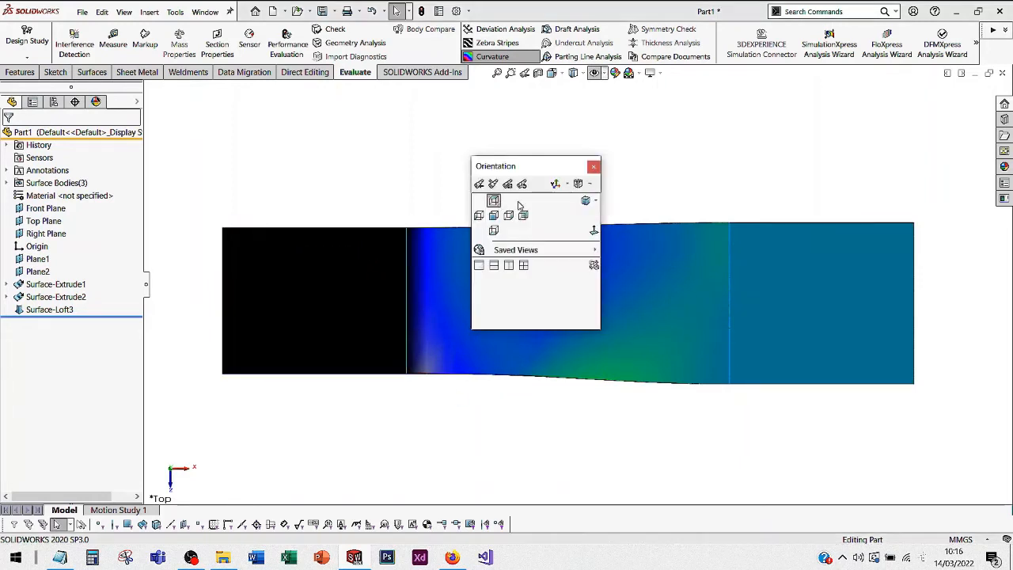
{"action": "left_click", "coordinate": [585, 201]}
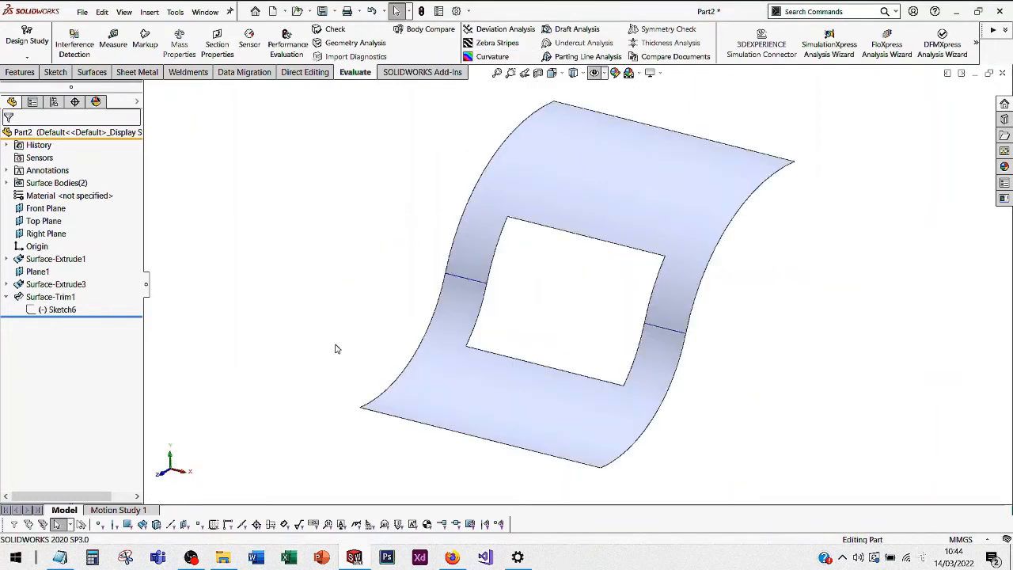
- Try selecting all edges around the rectangular opening in the S-shaped surface at once, including with a box selection
{"action": "right_click", "coordinate": [528, 222]}
{"action": "left_click", "coordinate": [601, 247]}
{"action": "left_click", "coordinate": [596, 333]}
{"action": "right_click", "coordinate": [537, 227]}
{"action": "left_click", "coordinate": [604, 246]}
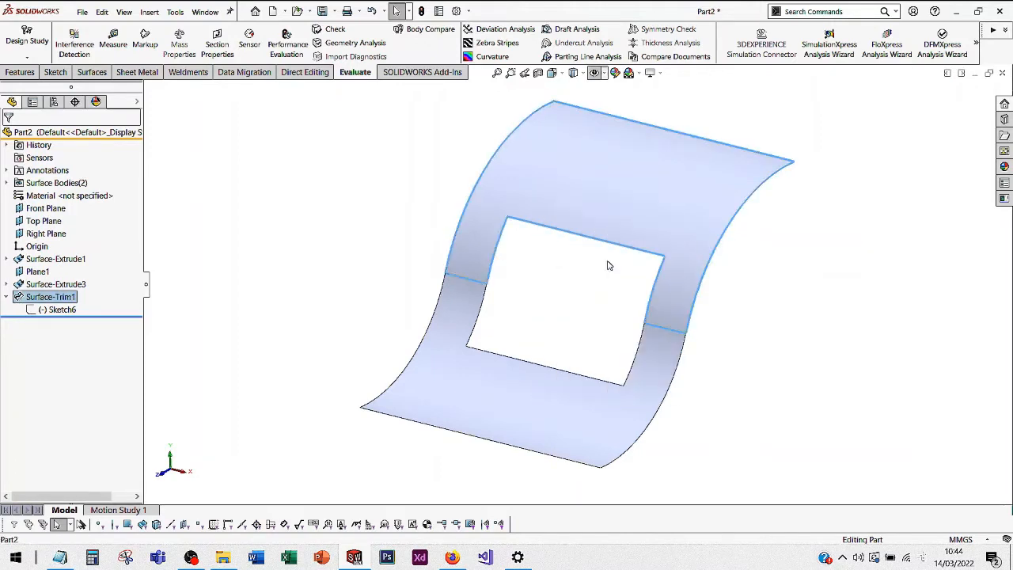
{"action": "left_click", "coordinate": [532, 281]}
{"action": "left_click_drag", "start_coordinate": [402, 175], "coordinate": [706, 425]}
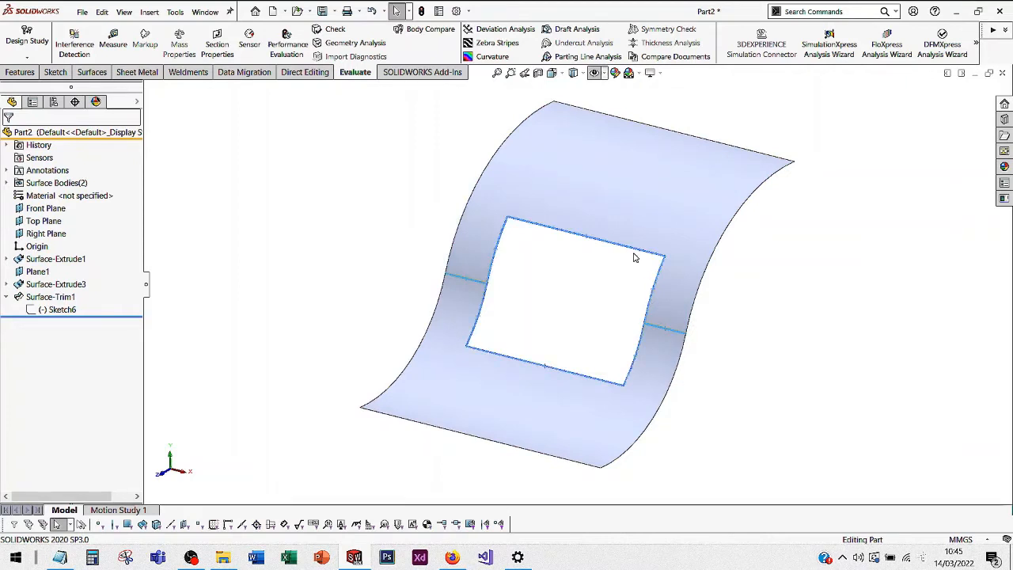
{"action": "left_click", "coordinate": [572, 339]}
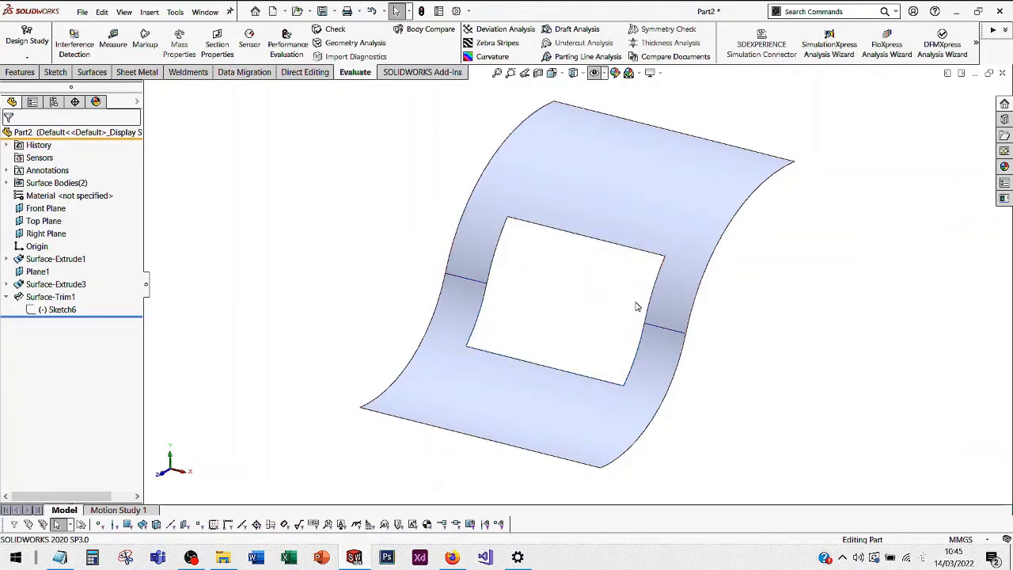
- Inspect the individual edges bounding the rectangular opening one by one, and clear the selection
{"action": "left_click", "coordinate": [654, 281]}
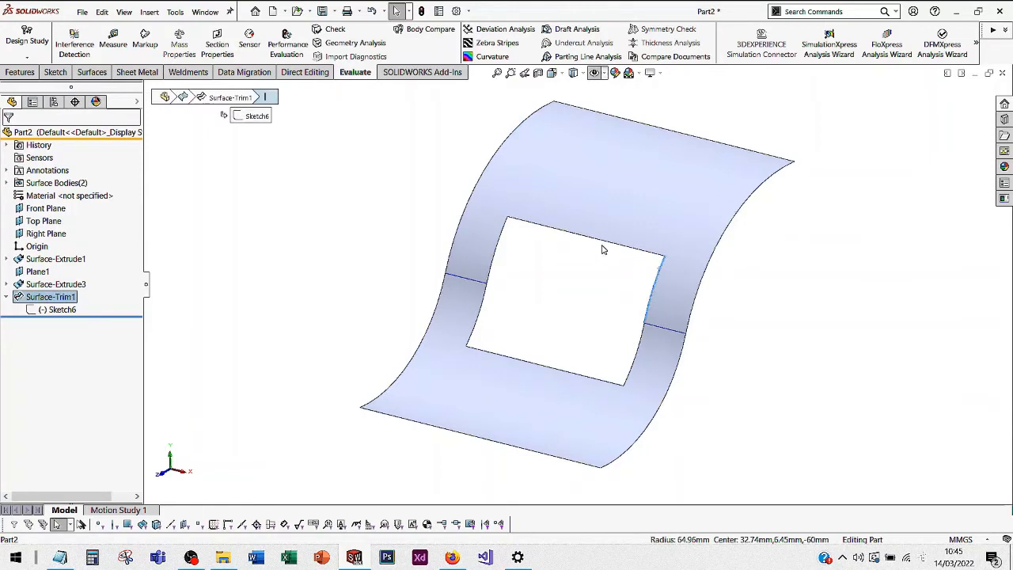
{"action": "left_click", "coordinate": [586, 235]}
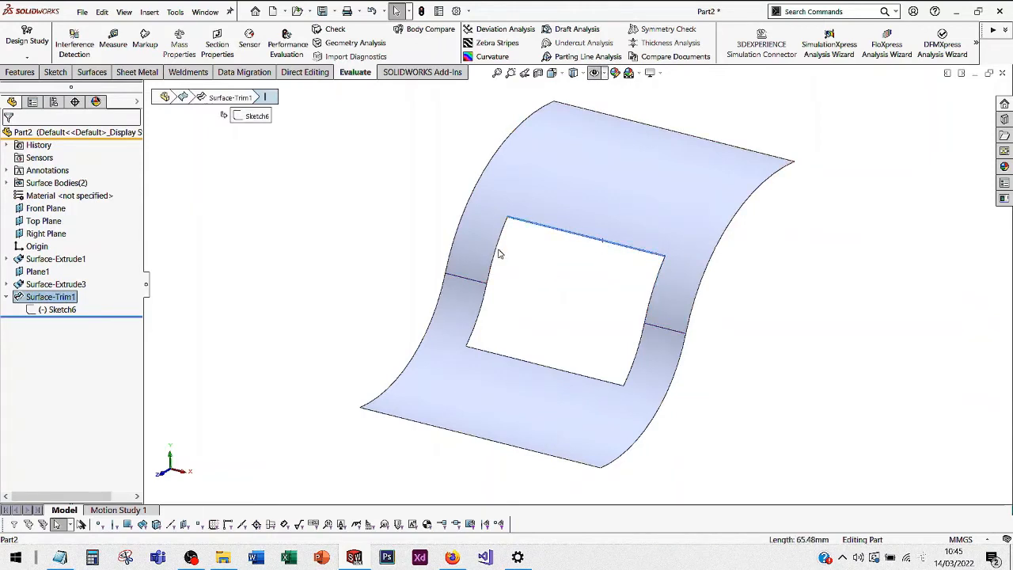
{"action": "left_click", "coordinate": [497, 254]}
{"action": "left_click", "coordinate": [479, 316]}
{"action": "left_click", "coordinate": [475, 328]}
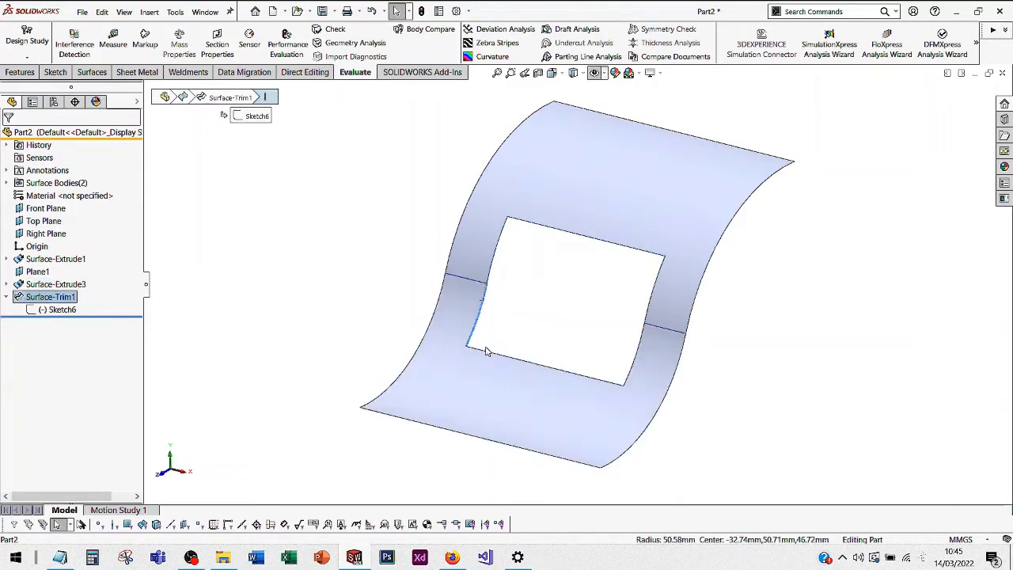
{"action": "left_click", "coordinate": [487, 353]}
{"action": "left_click", "coordinate": [642, 341]}
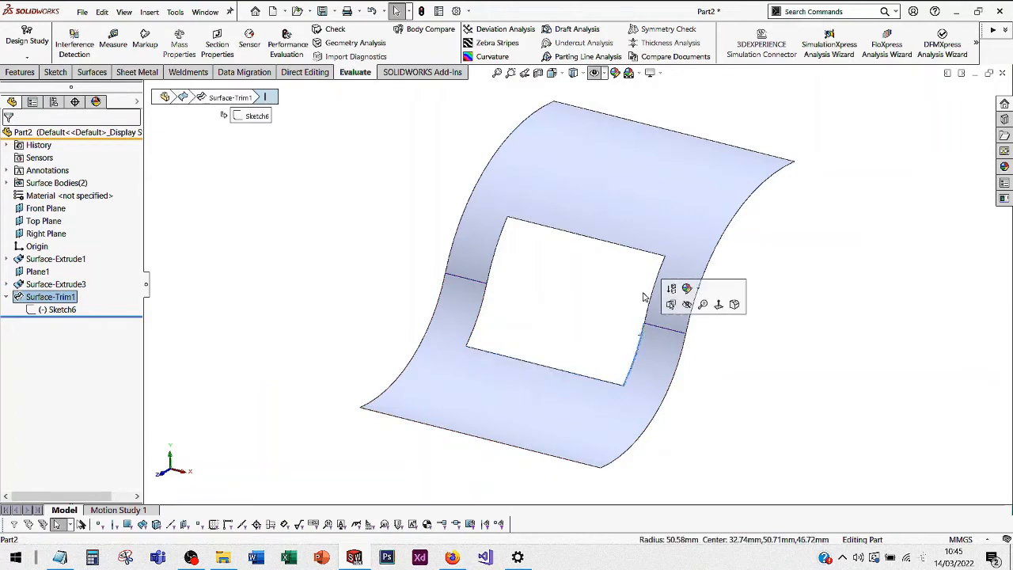
{"action": "left_click", "coordinate": [654, 291]}
{"action": "left_click", "coordinate": [609, 295]}
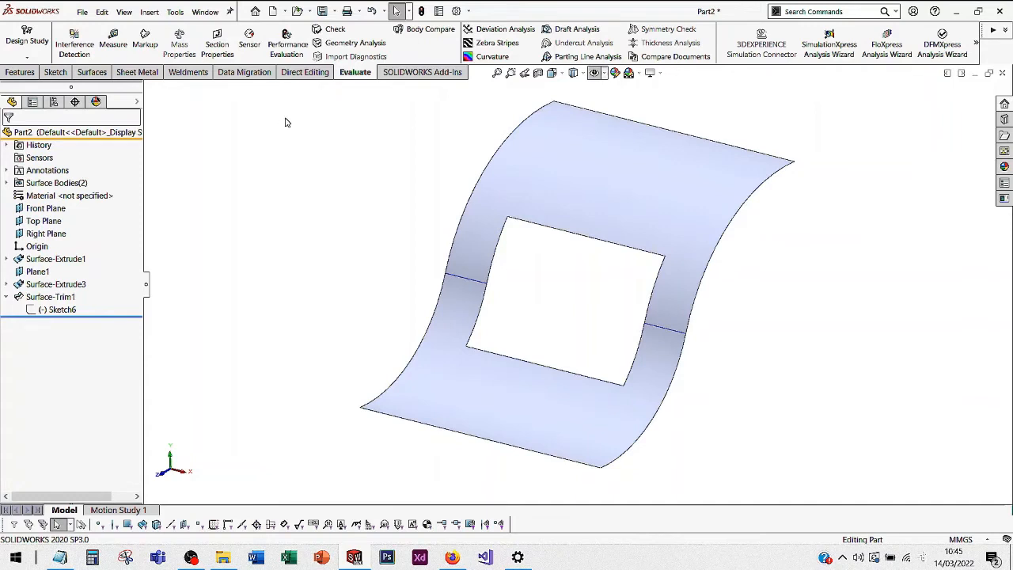
- Start a Filled Surface and select all six edges around the rectangular opening in the S-shaped surface as its patch boundary
{"action": "left_click", "coordinate": [92, 72]}
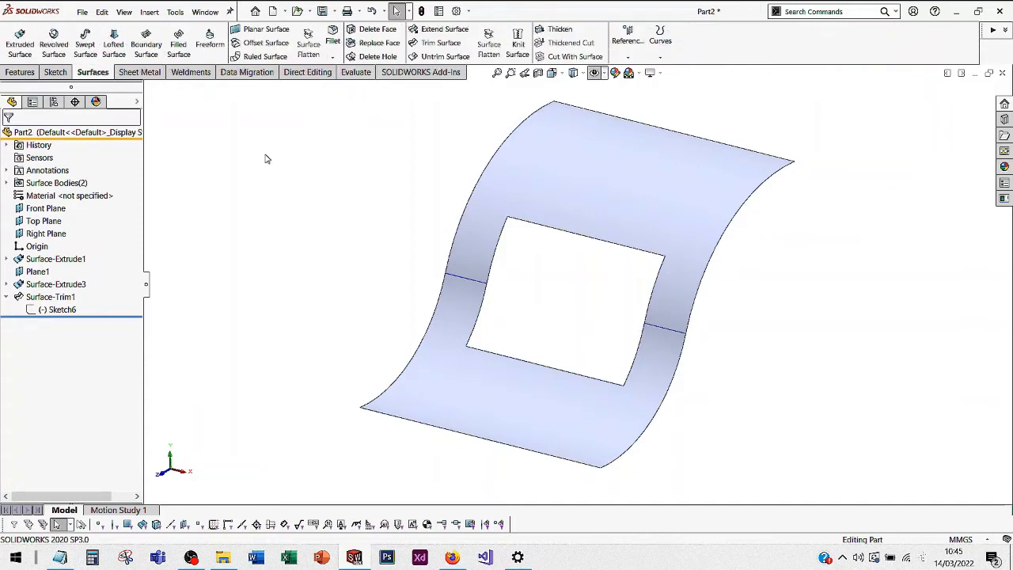
{"action": "left_click", "coordinate": [180, 49]}
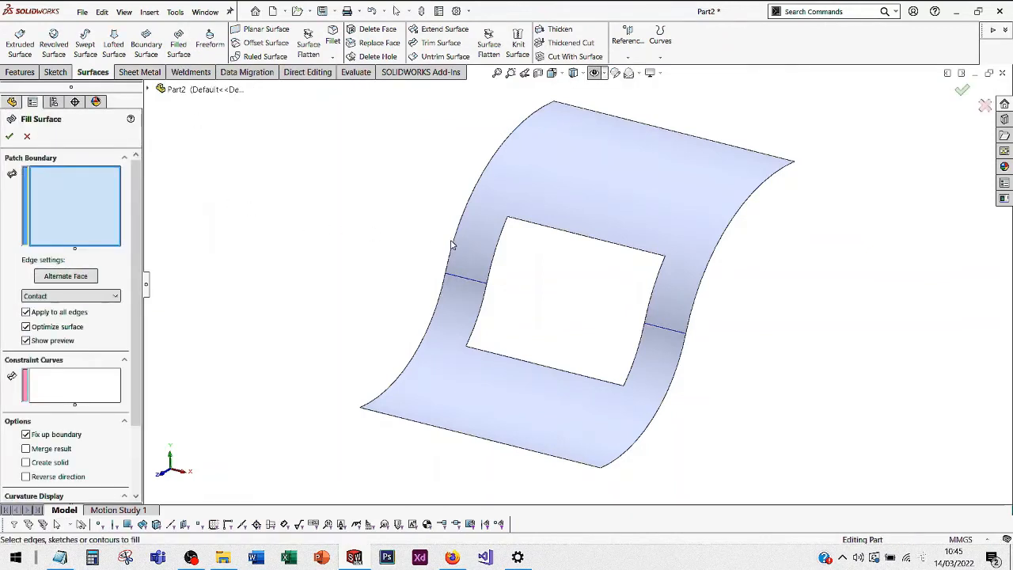
{"action": "right_click", "coordinate": [600, 244]}
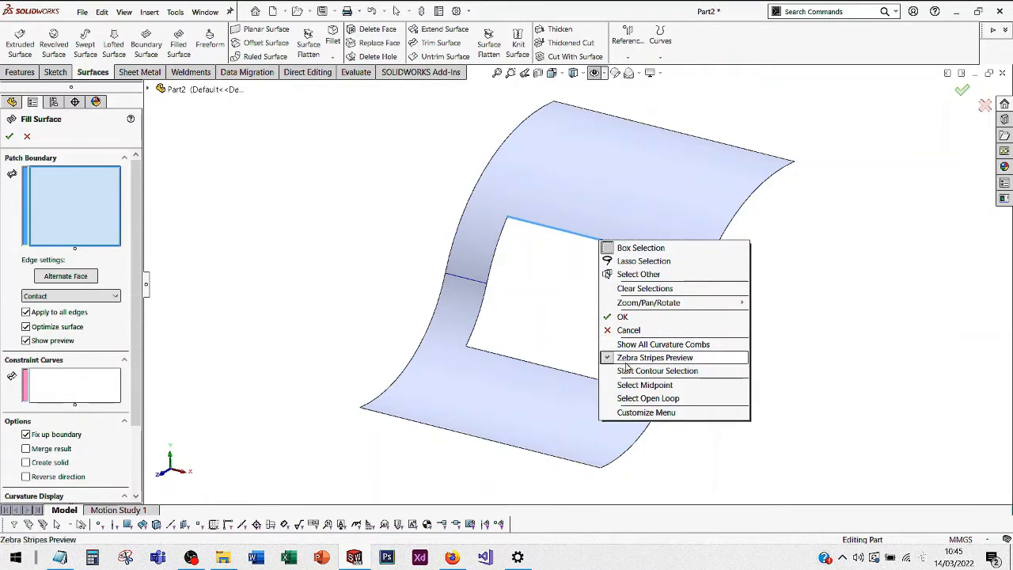
{"action": "left_click", "coordinate": [550, 274]}
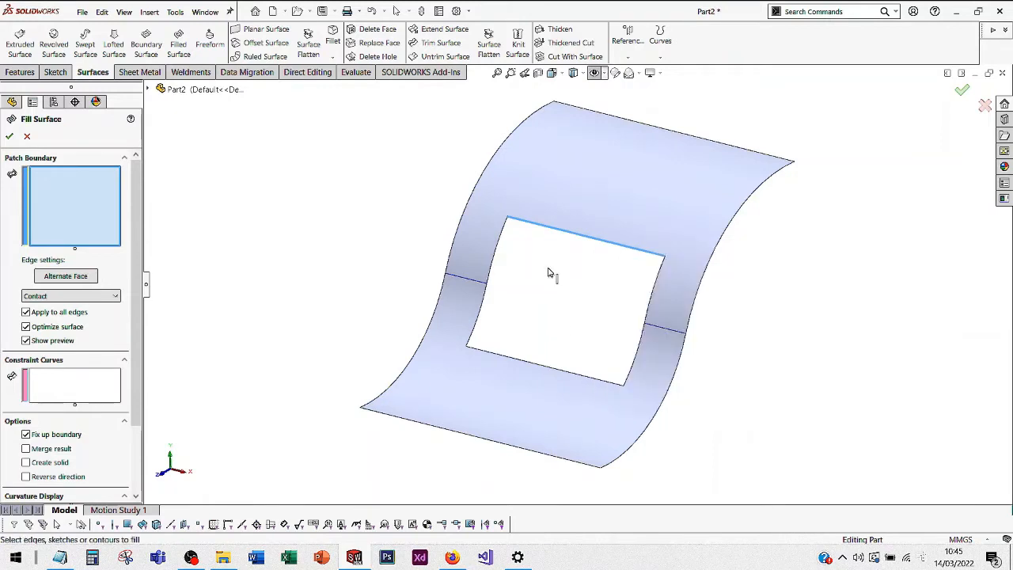
{"action": "left_click", "coordinate": [578, 237]}
{"action": "left_click", "coordinate": [644, 346]}
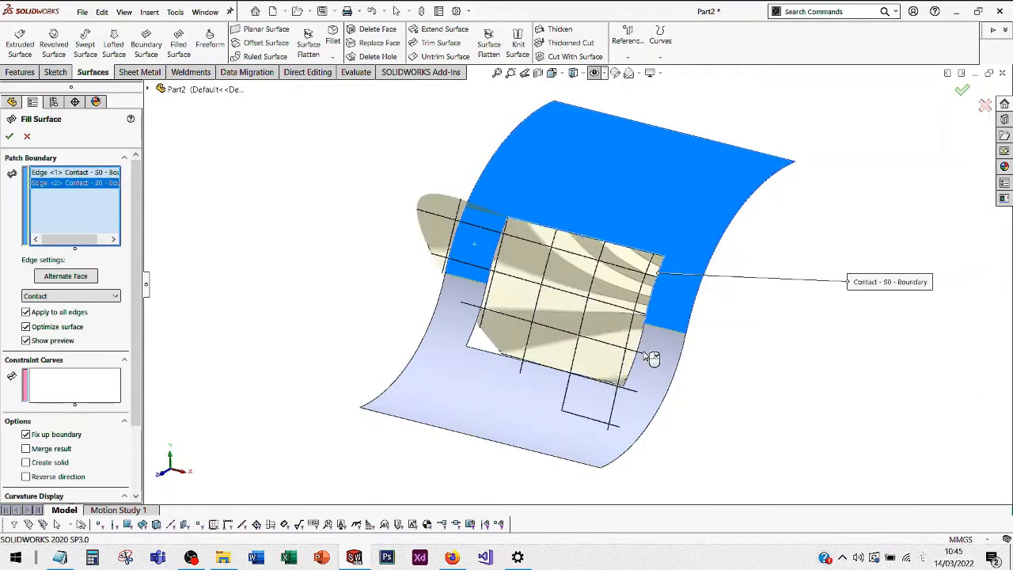
{"action": "left_click", "coordinate": [570, 372]}
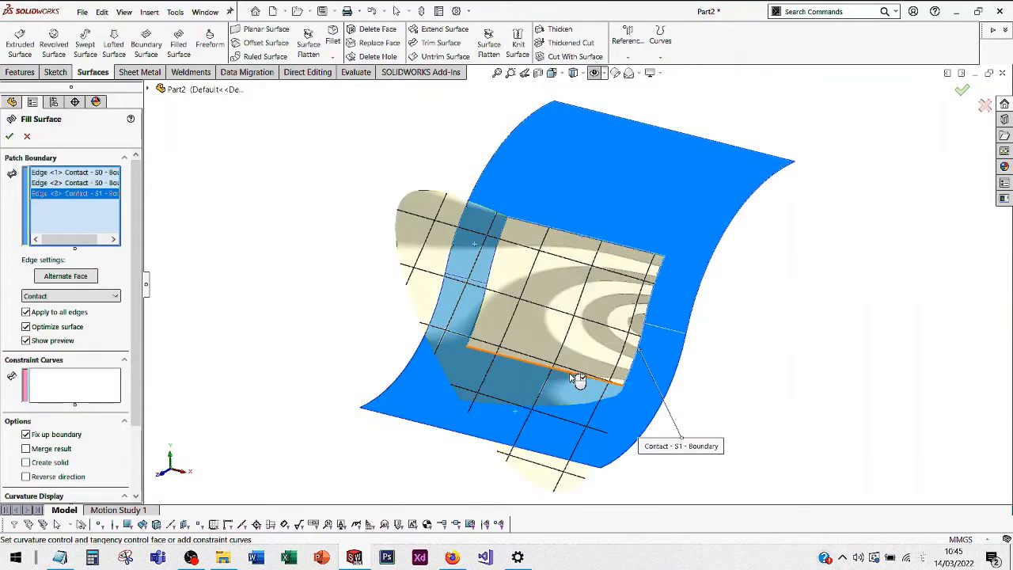
{"action": "left_click", "coordinate": [570, 374]}
{"action": "left_click", "coordinate": [481, 307]}
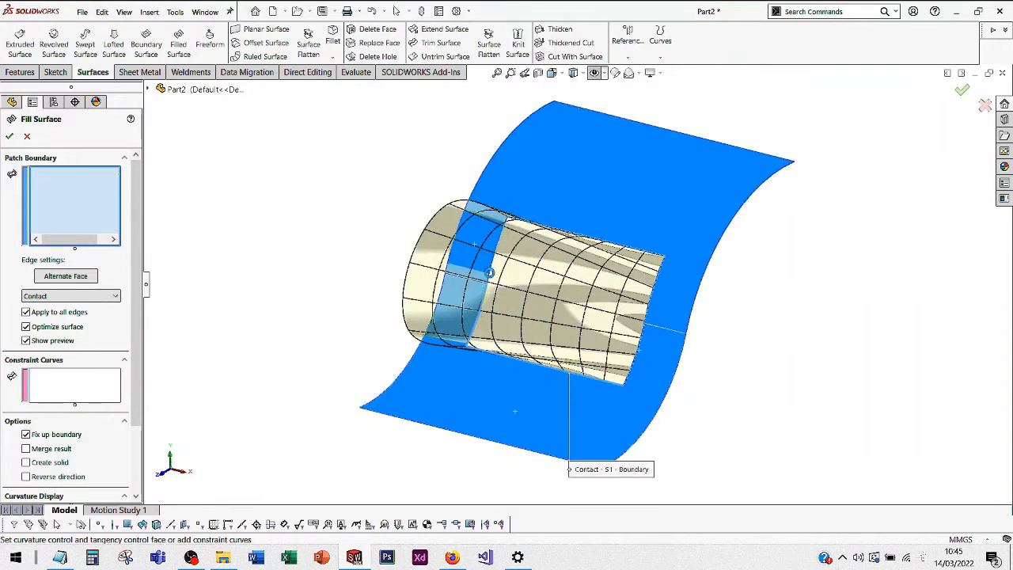
{"action": "left_click", "coordinate": [499, 252]}
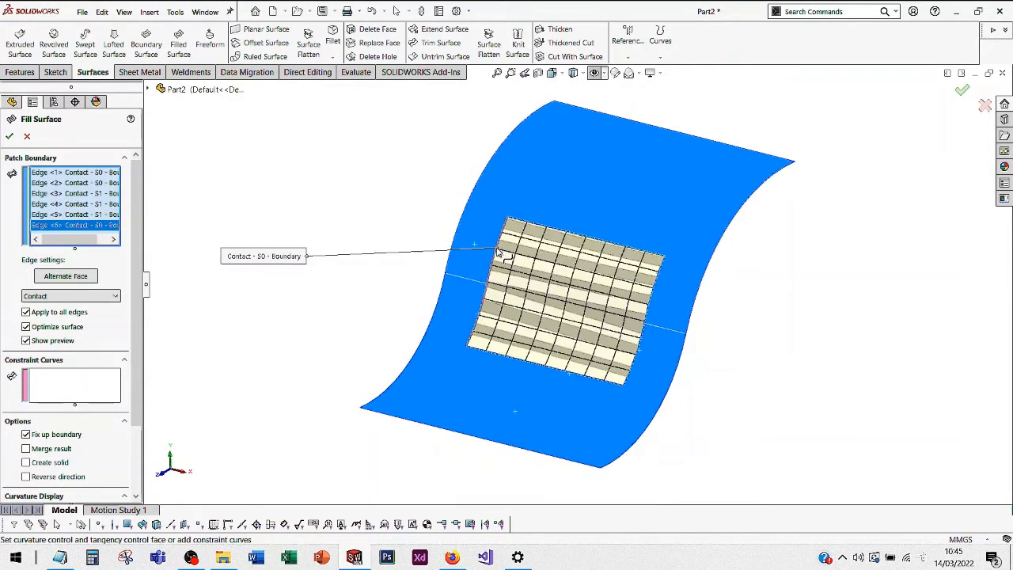
- Set the edge condition to Curvature for all patch boundary edges and create the filled surface
{"action": "middle_click_drag", "start_coordinate": [578, 255], "coordinate": [552, 296]}
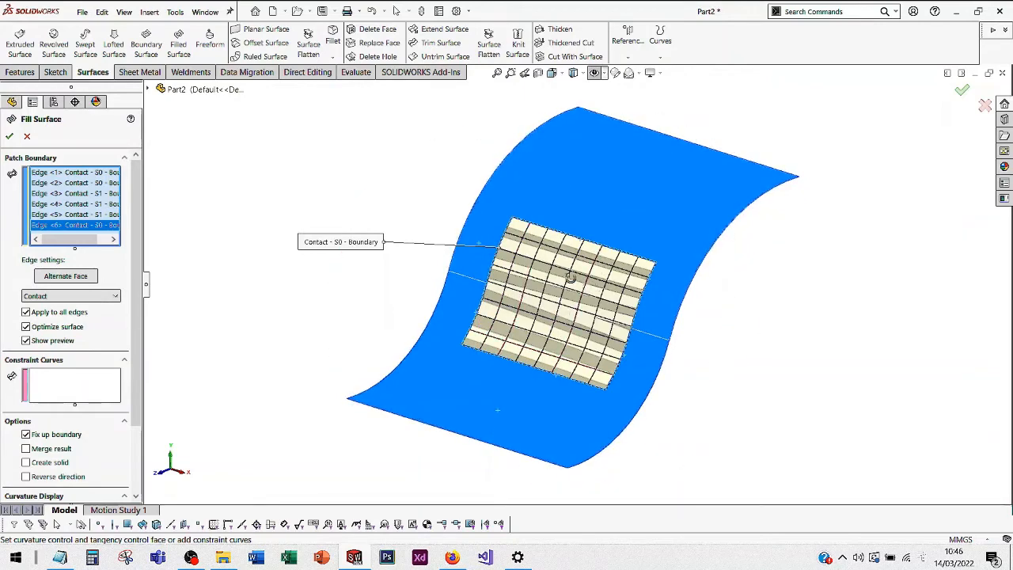
{"action": "middle_click_drag", "start_coordinate": [592, 289], "coordinate": [330, 262]}
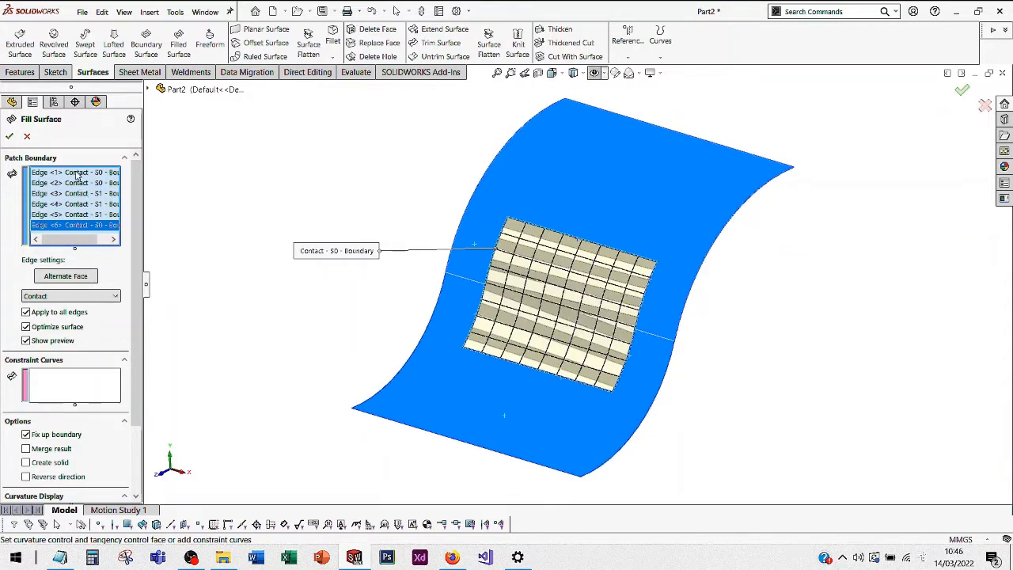
{"action": "left_click", "coordinate": [77, 299]}
{"action": "left_click", "coordinate": [53, 296]}
{"action": "left_click", "coordinate": [56, 297]}
{"action": "left_click", "coordinate": [47, 326]}
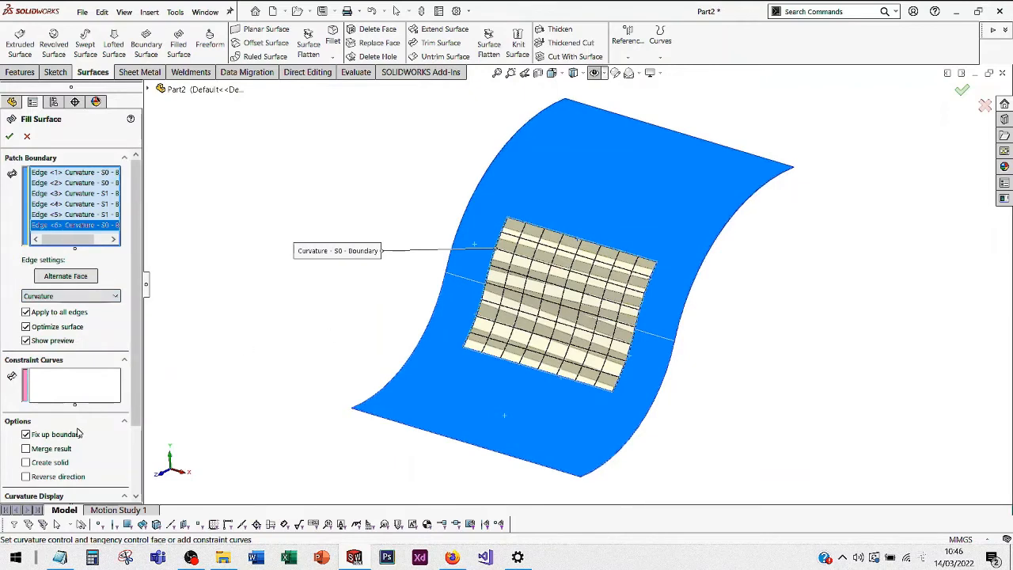
{"action": "left_click", "coordinate": [8, 137]}
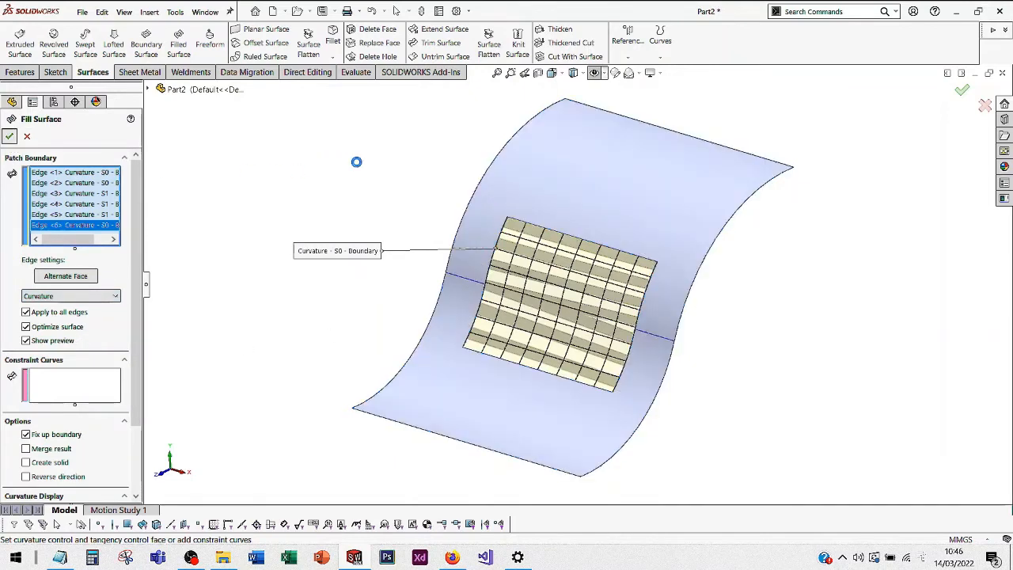
- Display the Curvature colors, examine the patch and its transitions to the surrounding surfaces from several angles, and switch them off
{"action": "left_click", "coordinate": [356, 73]}
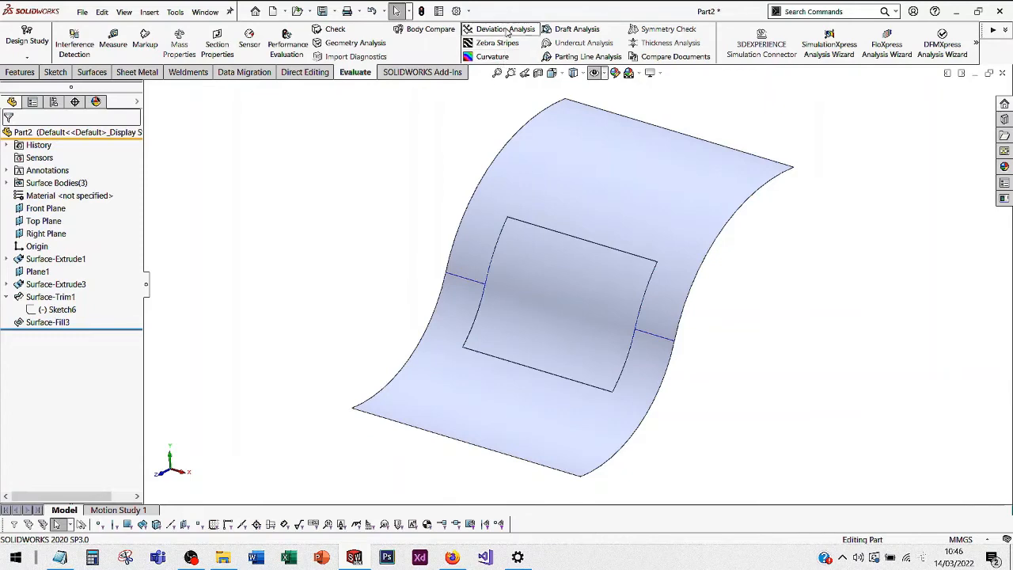
{"action": "left_click", "coordinate": [490, 57]}
{"action": "mouse_move", "coordinate": [570, 294]}
{"action": "middle_mouse_down"}
{"action": "mouse_move", "coordinate": [629, 298]}
{"action": "mouse_move", "coordinate": [618, 250]}
{"action": "mouse_move", "coordinate": [549, 249]}
{"action": "mouse_move", "coordinate": [642, 218]}
{"action": "mouse_move", "coordinate": [685, 120]}
{"action": "middle_mouse_up"}
{"action": "middle_click_drag", "start_coordinate": [644, 153], "coordinate": [623, 137]}
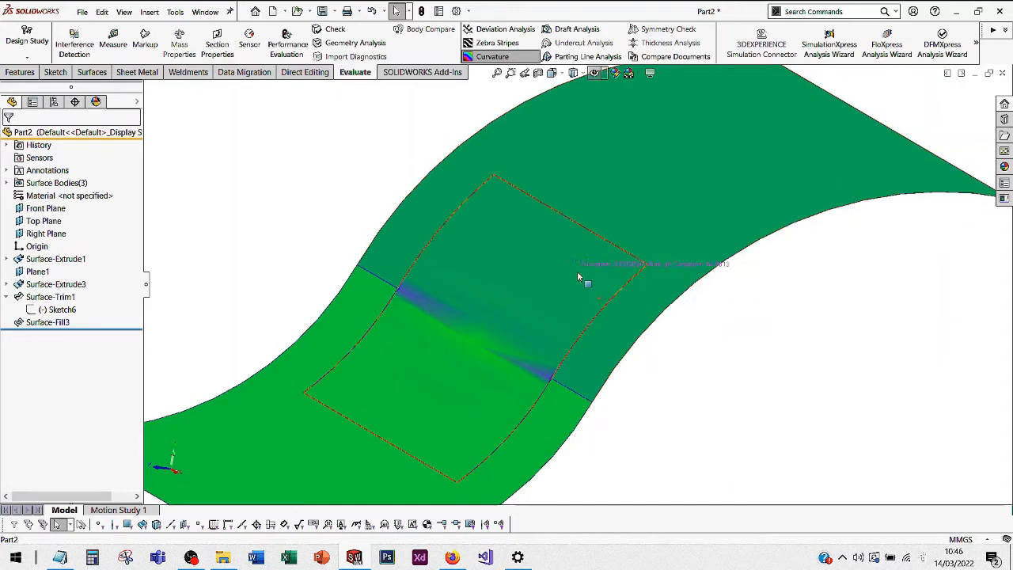
{"action": "scroll", "coordinate": [577, 272], "scroll_direction": "up", "scroll_amount": 1}
{"action": "middle_click_drag", "start_coordinate": [577, 273], "coordinate": [572, 277]}
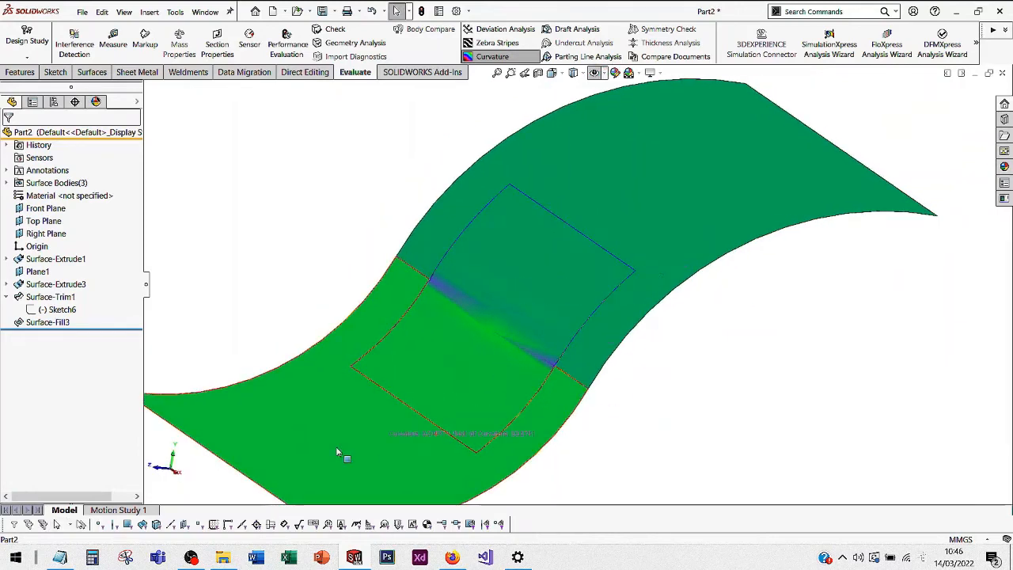
{"action": "middle_click_drag", "start_coordinate": [285, 407], "coordinate": [391, 375]}
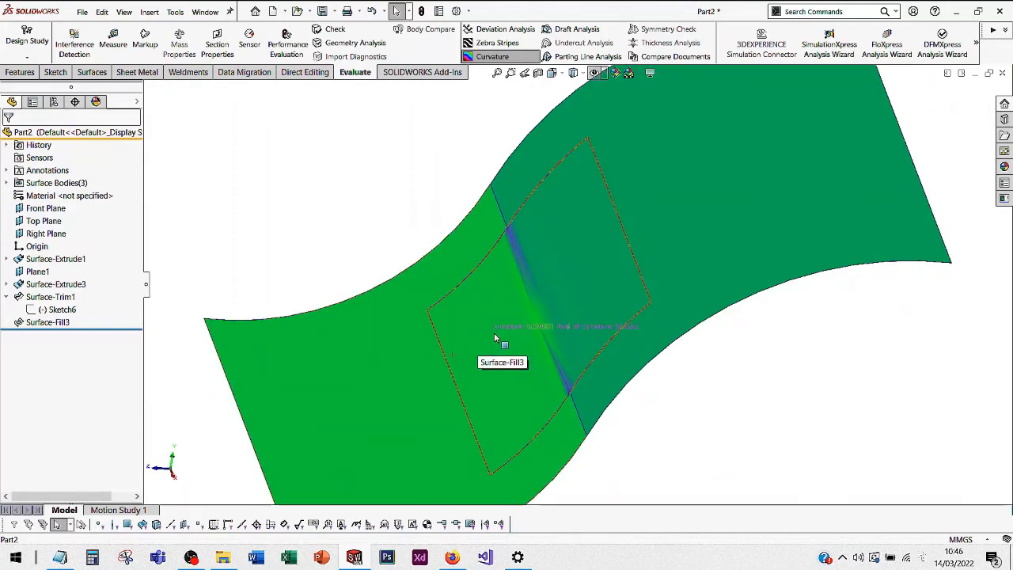
{"action": "middle_click_drag", "start_coordinate": [517, 327], "coordinate": [538, 315]}
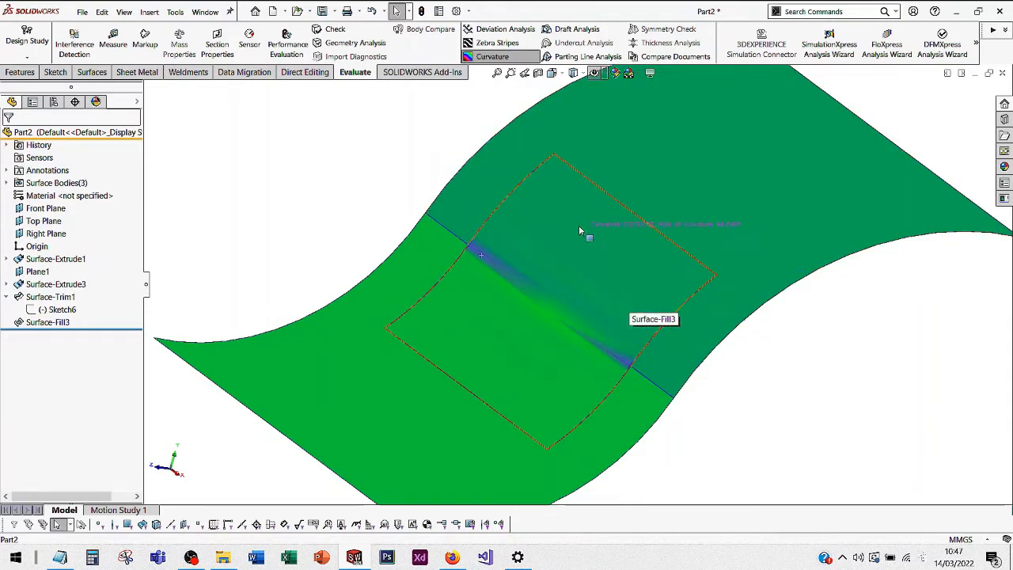
{"action": "scroll", "coordinate": [578, 283], "scroll_direction": "up", "scroll_amount": 1}
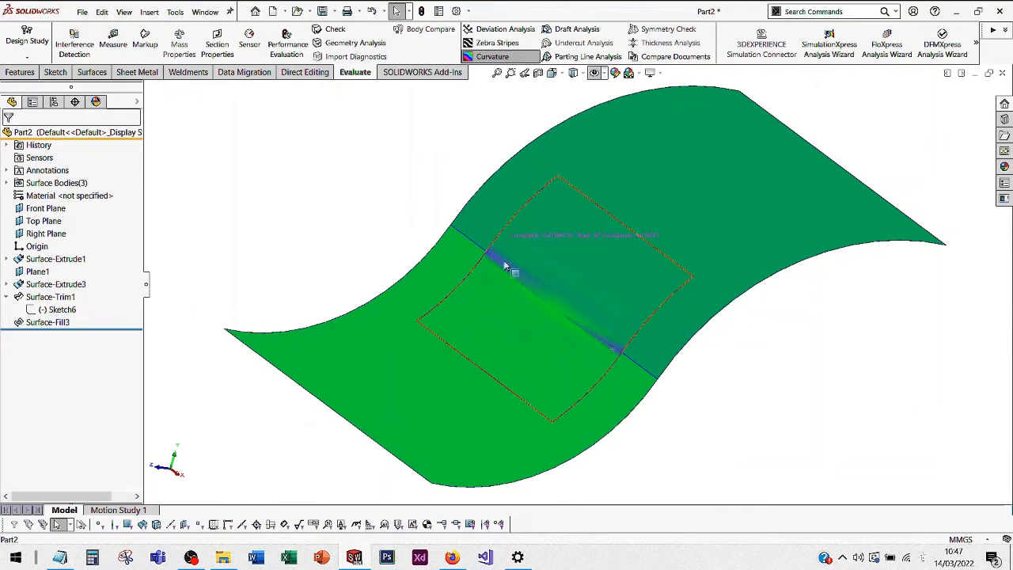
{"action": "mouse_move", "coordinate": [486, 125]}
{"action": "middle_mouse_down"}
{"action": "mouse_move", "coordinate": [432, 122]}
{"action": "mouse_move", "coordinate": [473, 109]}
{"action": "mouse_move", "coordinate": [495, 123]}
{"action": "middle_mouse_up"}
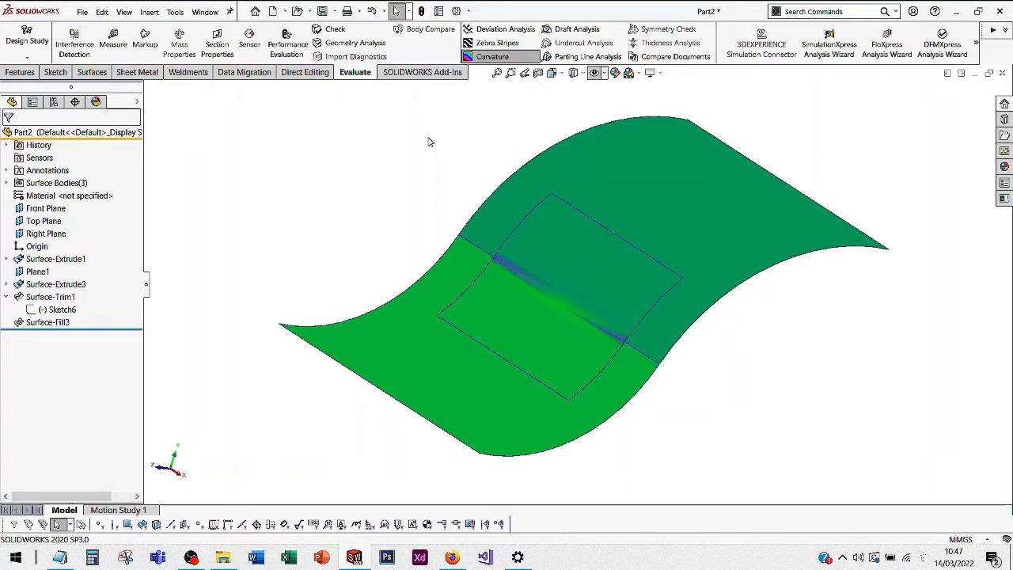
{"action": "left_click", "coordinate": [491, 57]}
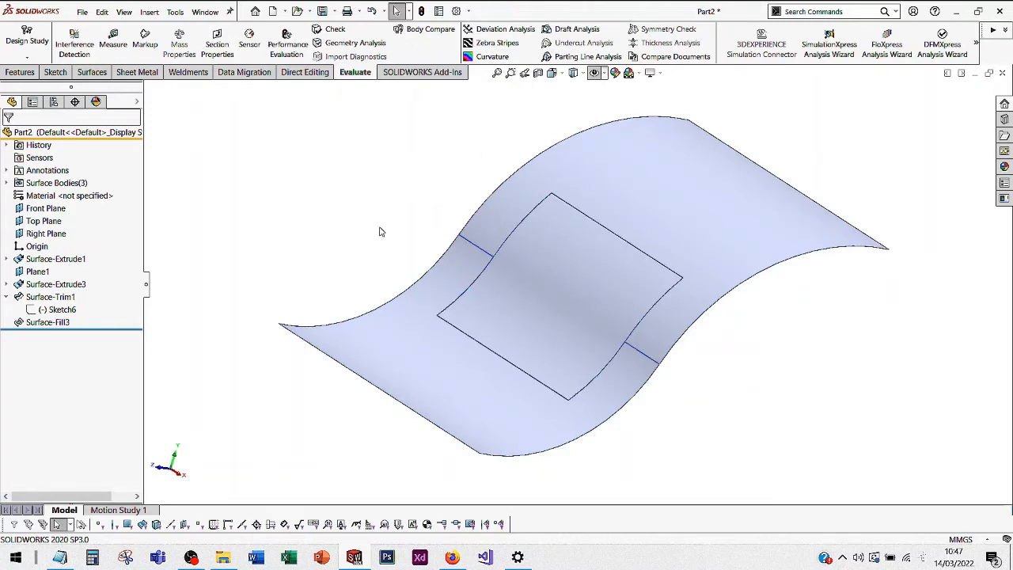
- Suppress the Surface-Fill3 feature so that the rectangular opening is uncovered again
{"action": "left_click", "coordinate": [6, 296]}
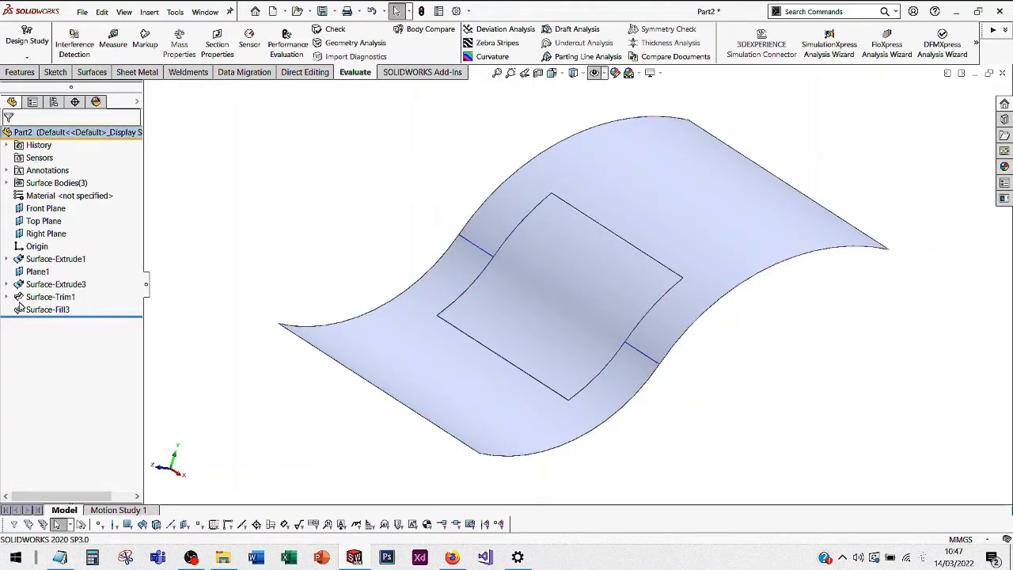
{"action": "right_click", "coordinate": [45, 310]}
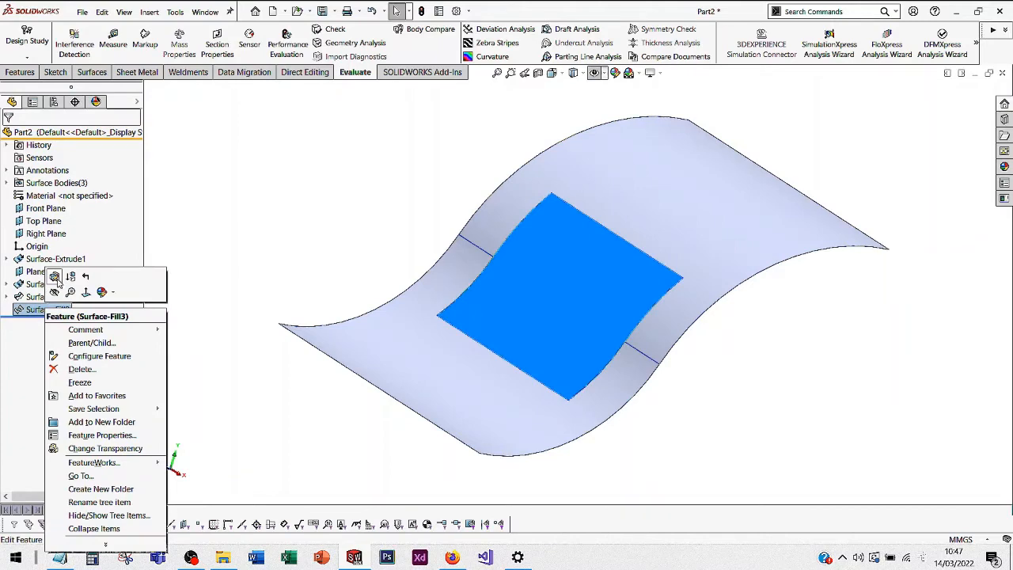
{"action": "left_click", "coordinate": [70, 276]}
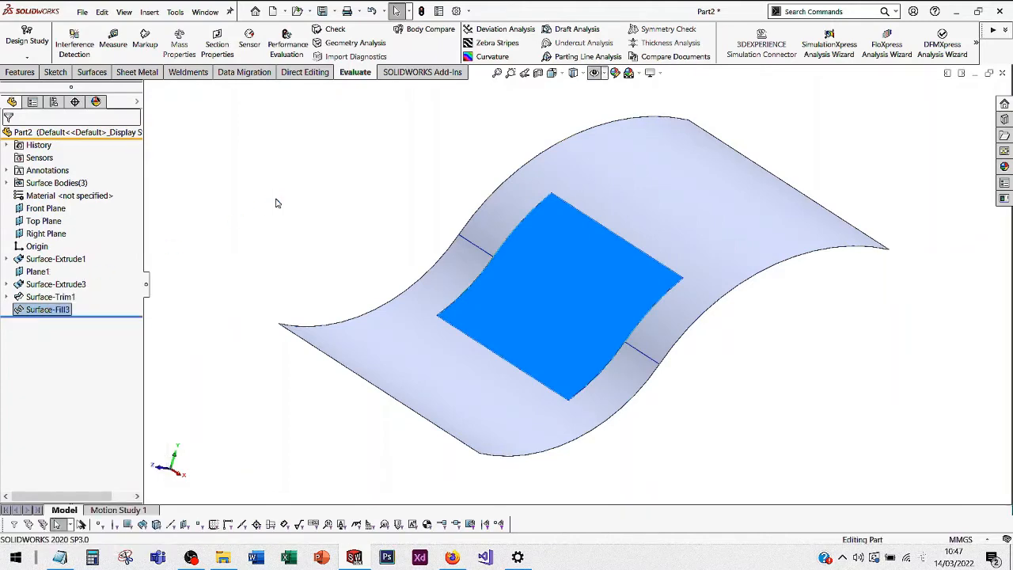
{"action": "middle_click_drag", "start_coordinate": [608, 312], "coordinate": [600, 274]}
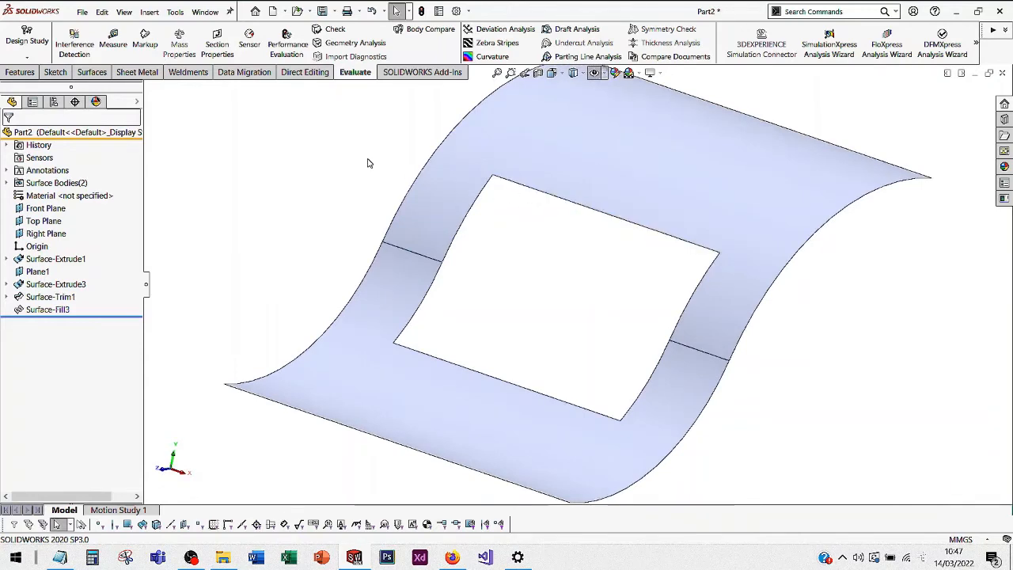
- Inspect the two extruded surfaces that form the S-shape by highlighting the upper and the lower one in turn
{"action": "left_click", "coordinate": [92, 72]}
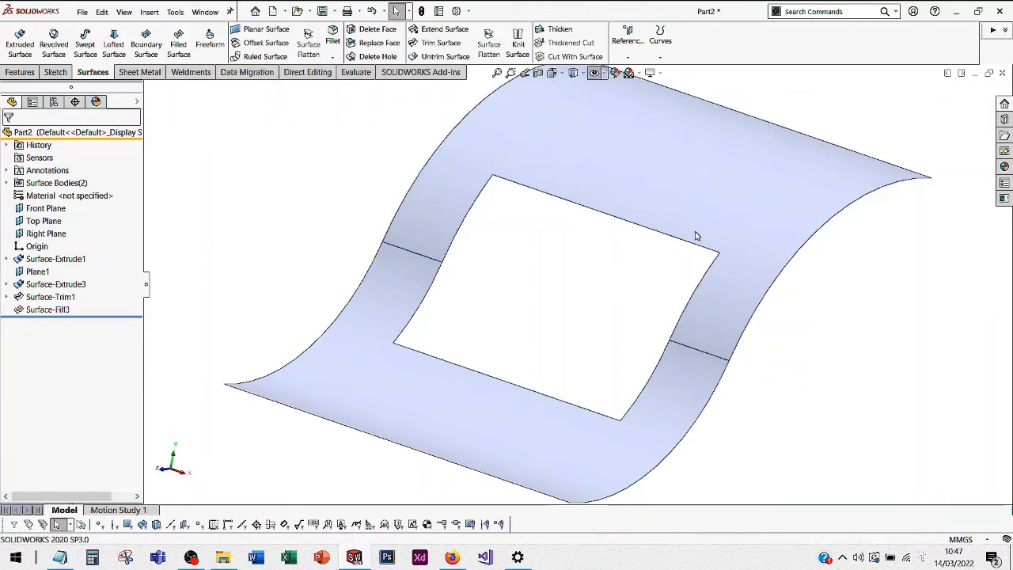
{"action": "left_click", "coordinate": [455, 240]}
{"action": "left_click", "coordinate": [522, 238]}
{"action": "key", "text": "z"}
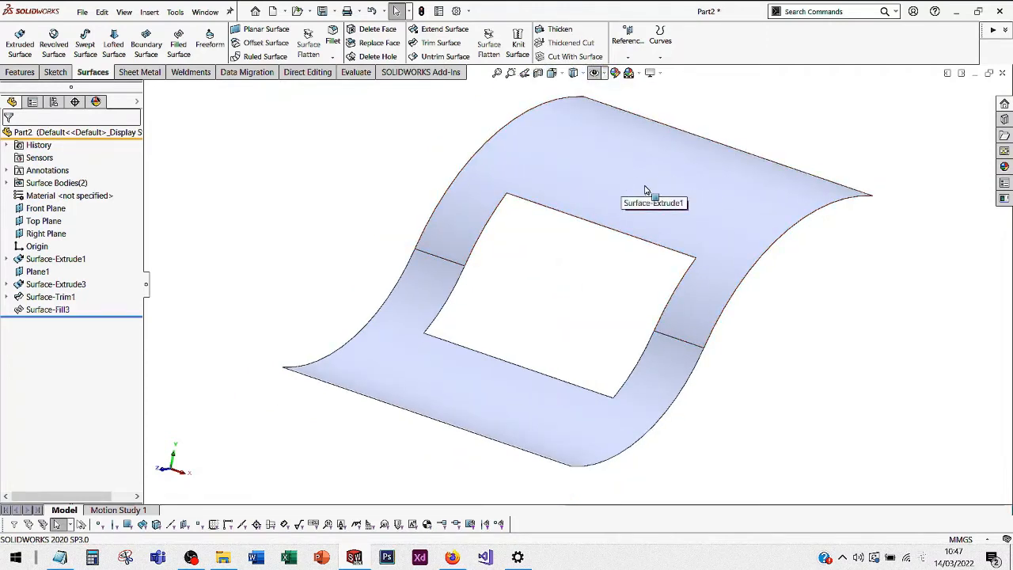
{"action": "left_click", "coordinate": [645, 187]}
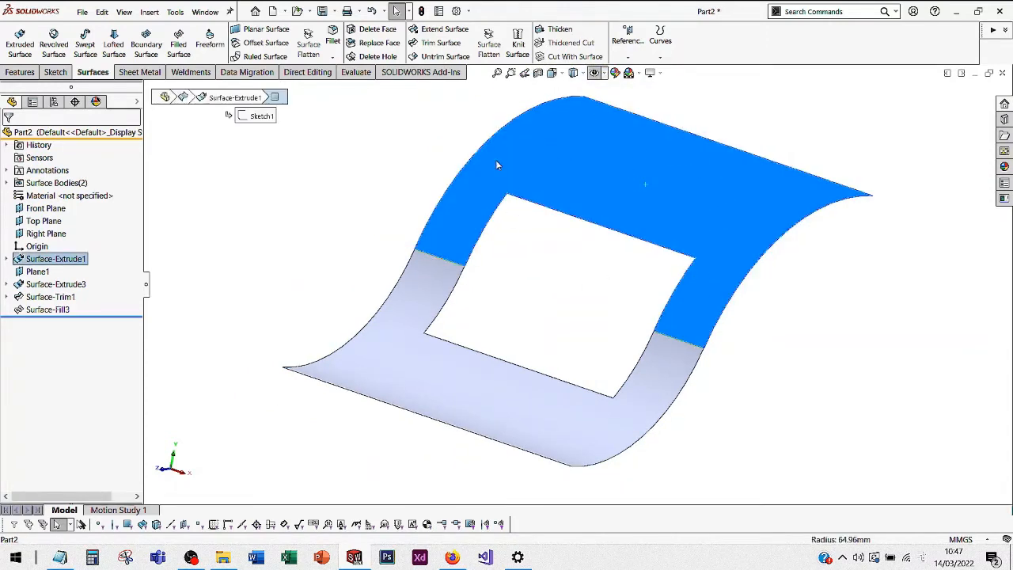
{"action": "left_click", "coordinate": [509, 323]}
{"action": "left_click", "coordinate": [422, 401]}
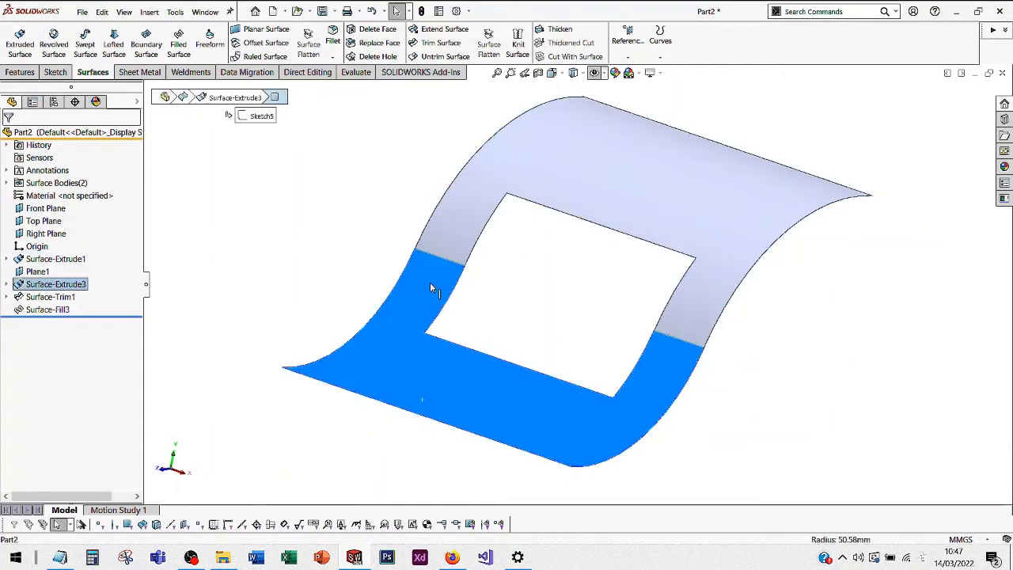
{"action": "left_click", "coordinate": [562, 260]}
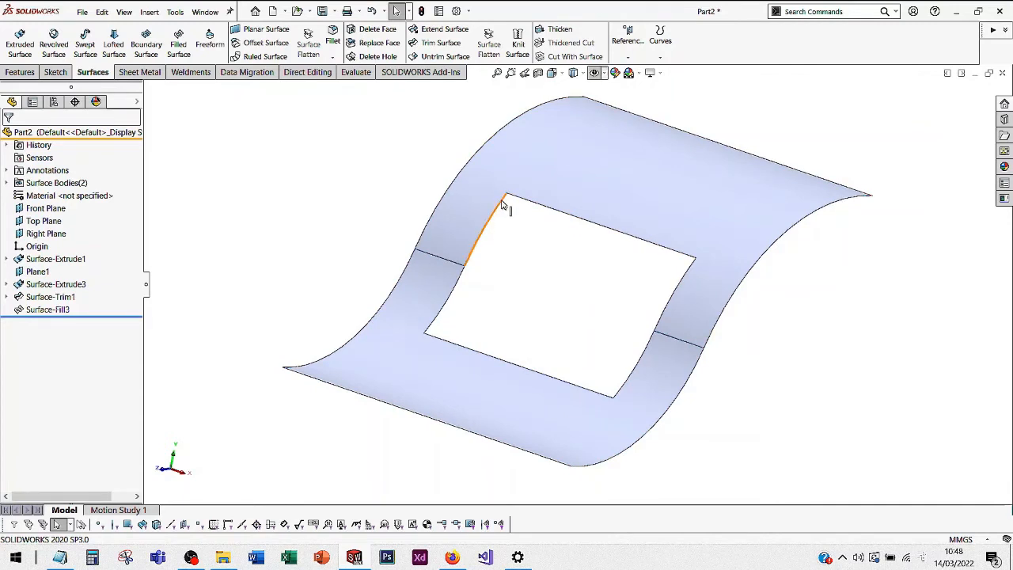
- Examine the upper extruded surface and the areas around the rectangular opening from several angles and distances
{"action": "left_click", "coordinate": [575, 189]}
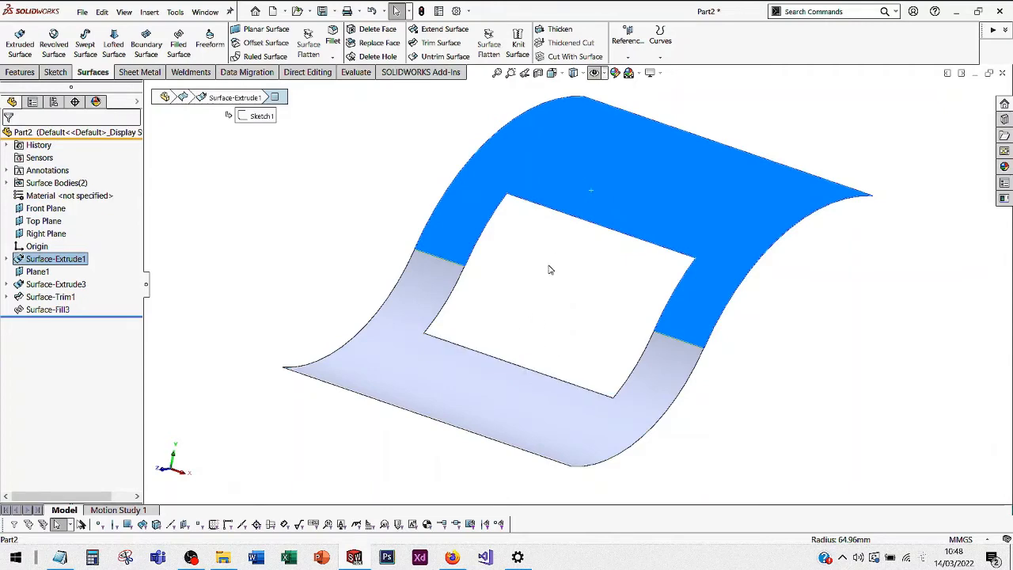
{"action": "left_click", "coordinate": [506, 234]}
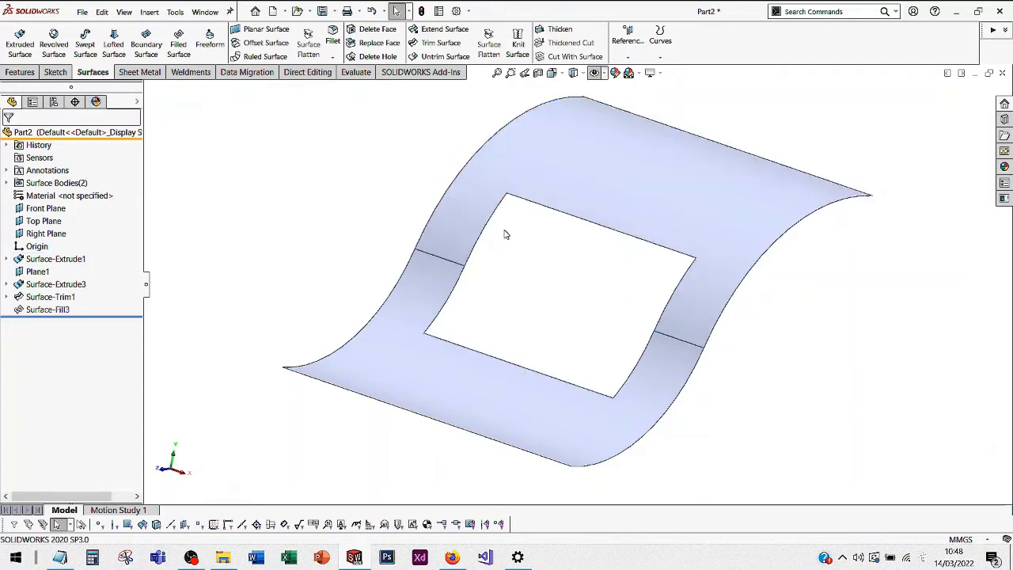
{"action": "left_click", "coordinate": [660, 153]}
{"action": "mouse_move", "coordinate": [742, 154]}
{"action": "middle_mouse_down"}
{"action": "mouse_move", "coordinate": [729, 193]}
{"action": "mouse_move", "coordinate": [744, 192]}
{"action": "middle_mouse_up"}
{"action": "scroll", "coordinate": [742, 186], "scroll_direction": "up", "scroll_amount": 1}
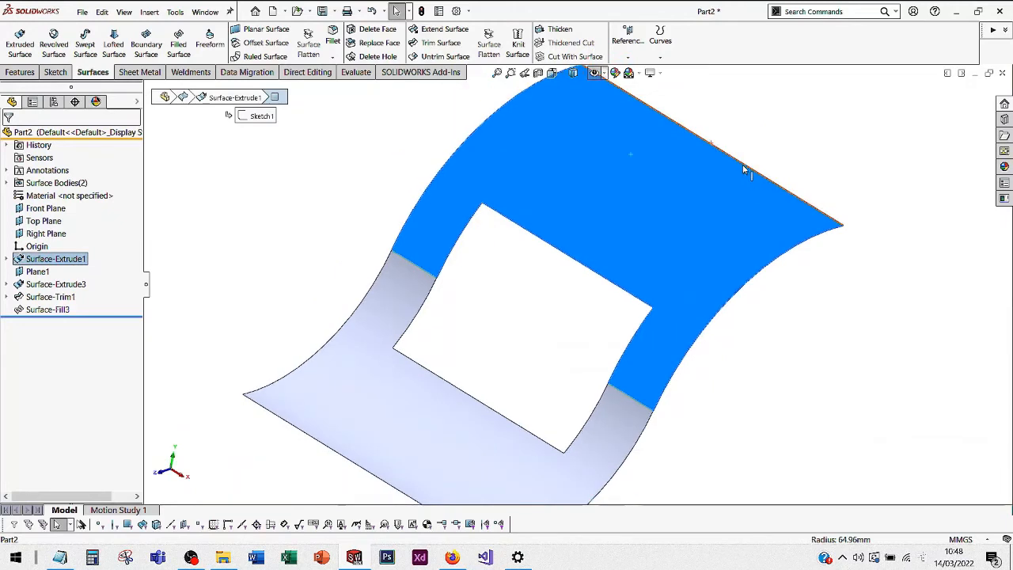
{"action": "scroll", "coordinate": [780, 131], "scroll_direction": "down", "scroll_amount": 1}
{"action": "middle_click_drag", "start_coordinate": [752, 138], "coordinate": [772, 128]}
{"action": "left_click", "coordinate": [402, 254]}
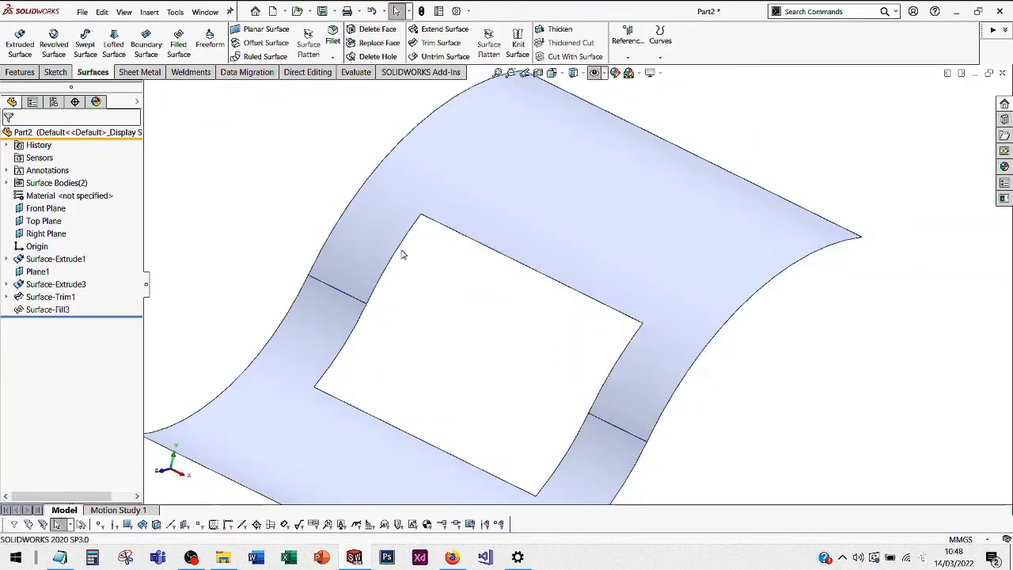
{"action": "scroll", "coordinate": [471, 323], "scroll_direction": "up", "scroll_amount": 2}
{"action": "scroll", "coordinate": [514, 352], "scroll_direction": "down", "scroll_amount": 1}
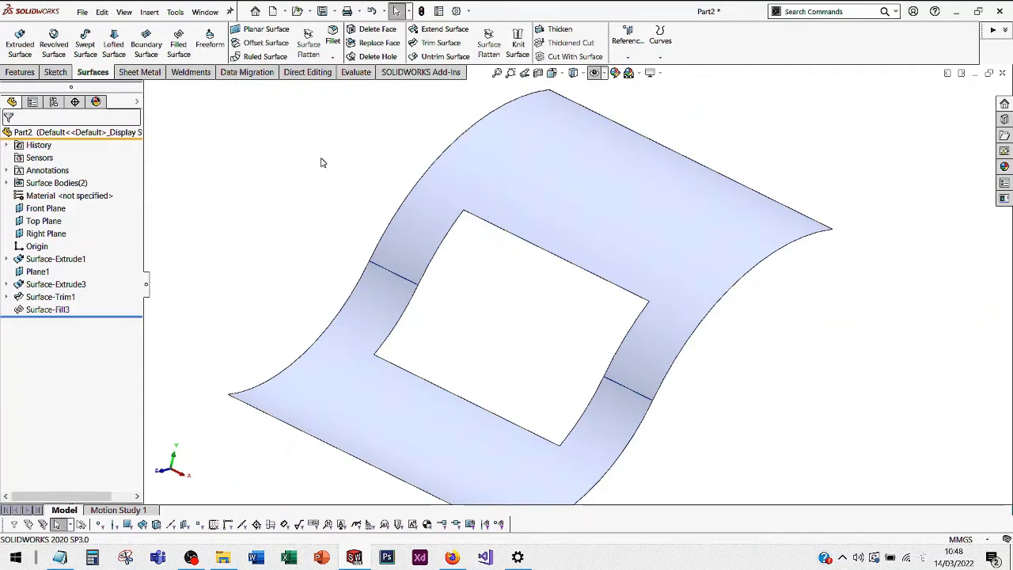
{"action": "left_click", "coordinate": [356, 72]}
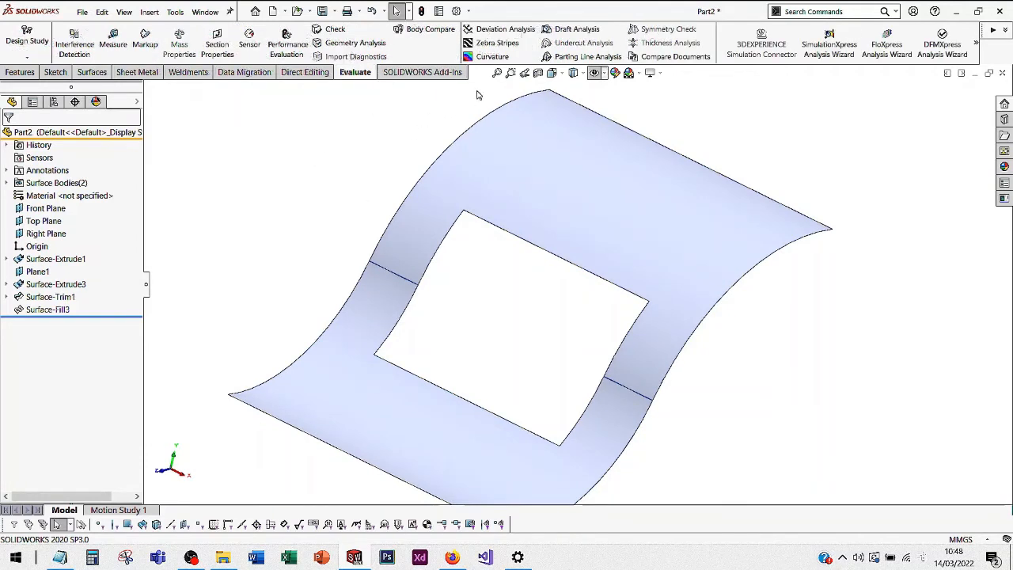
- Display the Curvature colors on the two S-shape surfaces, examine the transition where they meet, and switch the colors off
{"action": "left_click", "coordinate": [495, 59]}
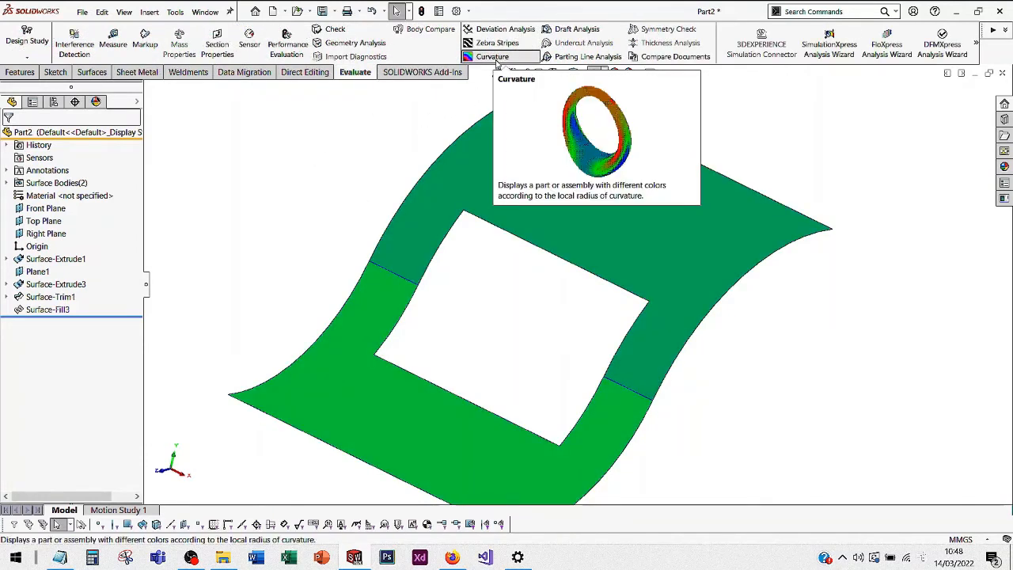
{"action": "scroll", "coordinate": [396, 262], "scroll_direction": "up", "scroll_amount": 1}
{"action": "scroll", "coordinate": [474, 330], "scroll_direction": "down", "scroll_amount": 1}
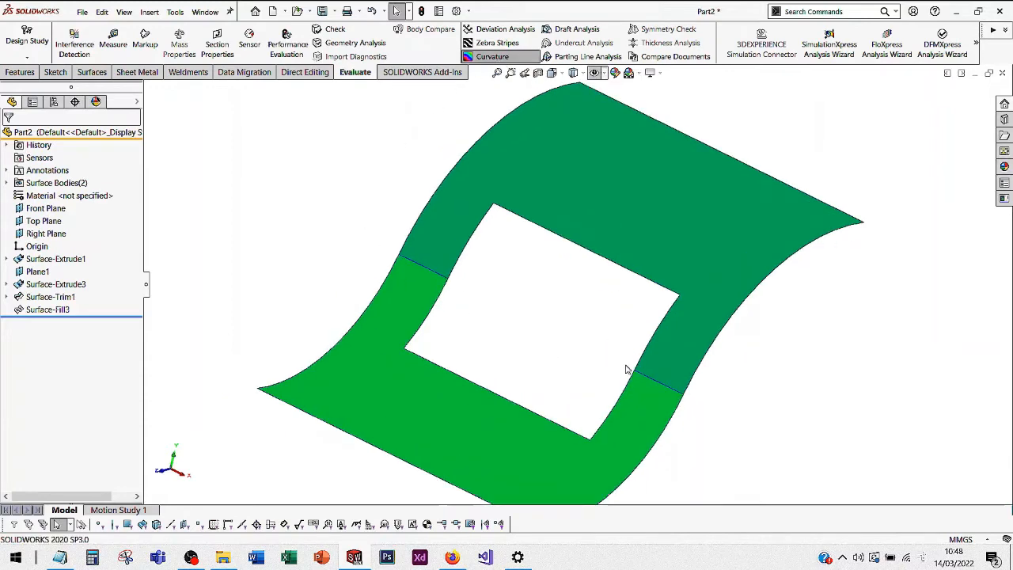
{"action": "scroll", "coordinate": [641, 289], "scroll_direction": "up", "scroll_amount": 1}
{"action": "middle_click_drag", "start_coordinate": [641, 290], "coordinate": [617, 255]}
{"action": "scroll", "coordinate": [633, 289], "scroll_direction": "down", "scroll_amount": 1}
{"action": "mouse_move", "coordinate": [449, 241]}
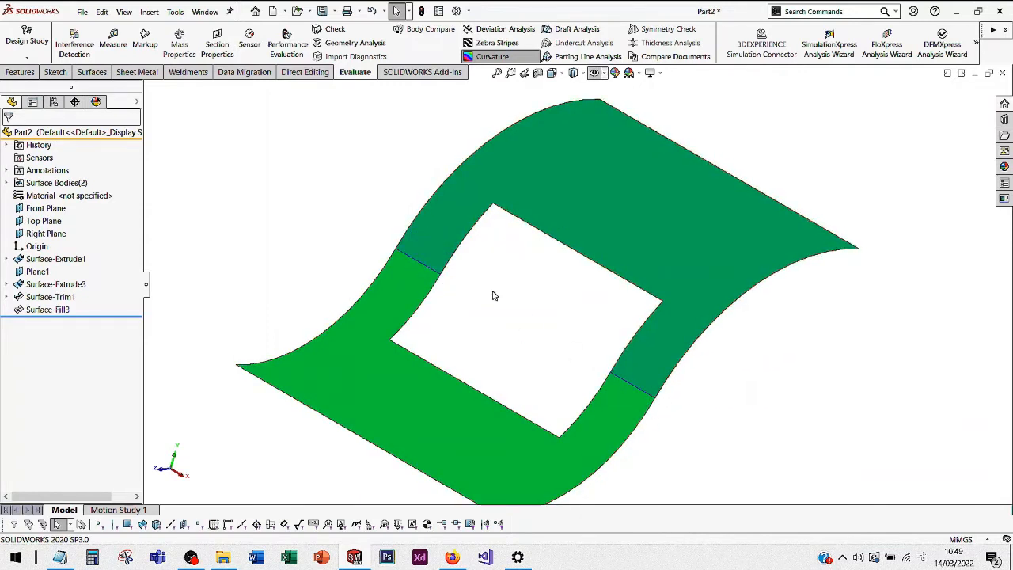
{"action": "left_click", "coordinate": [497, 57]}
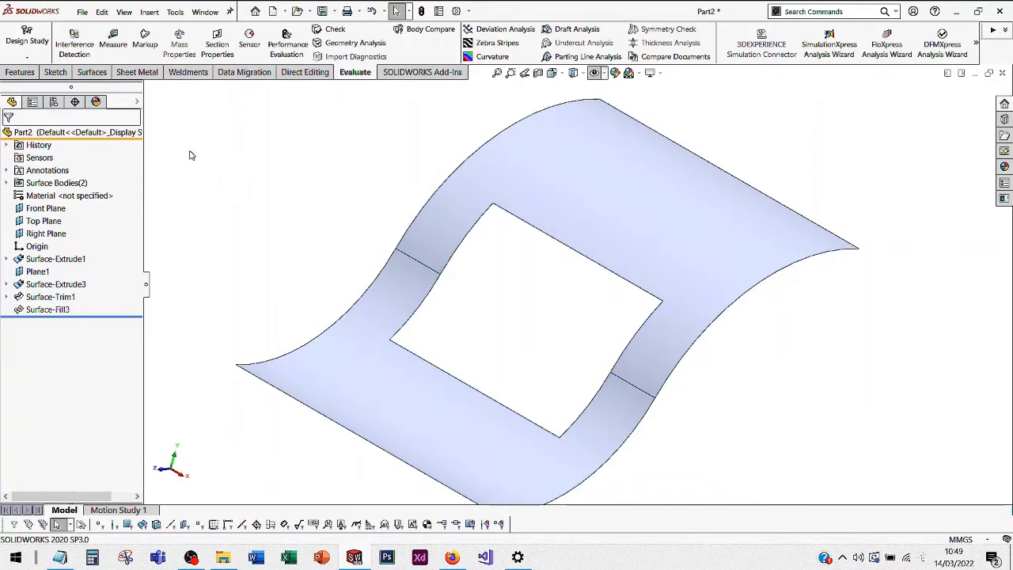
{"action": "left_click", "coordinate": [92, 72]}
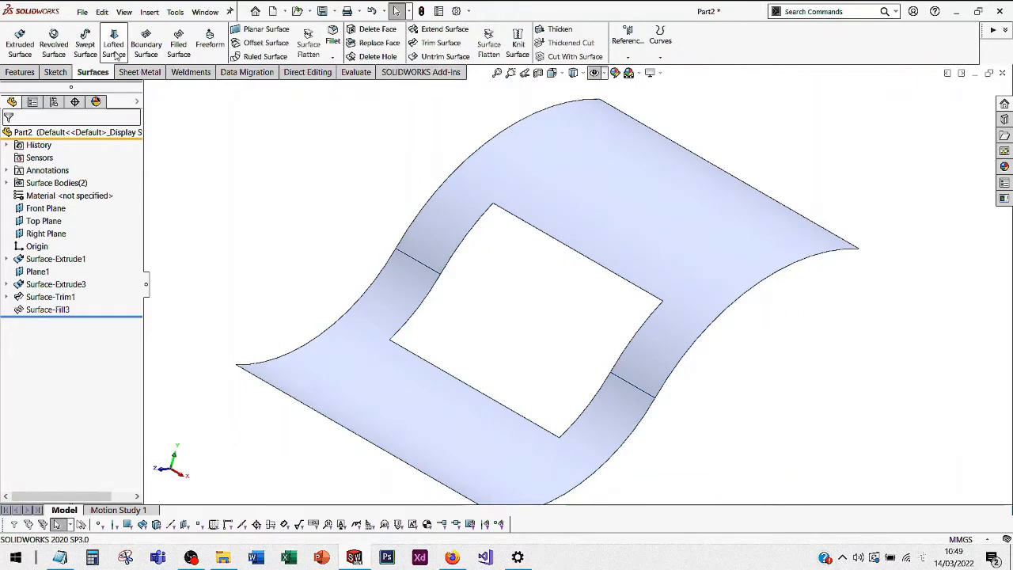
{"action": "left_click", "coordinate": [114, 49]}
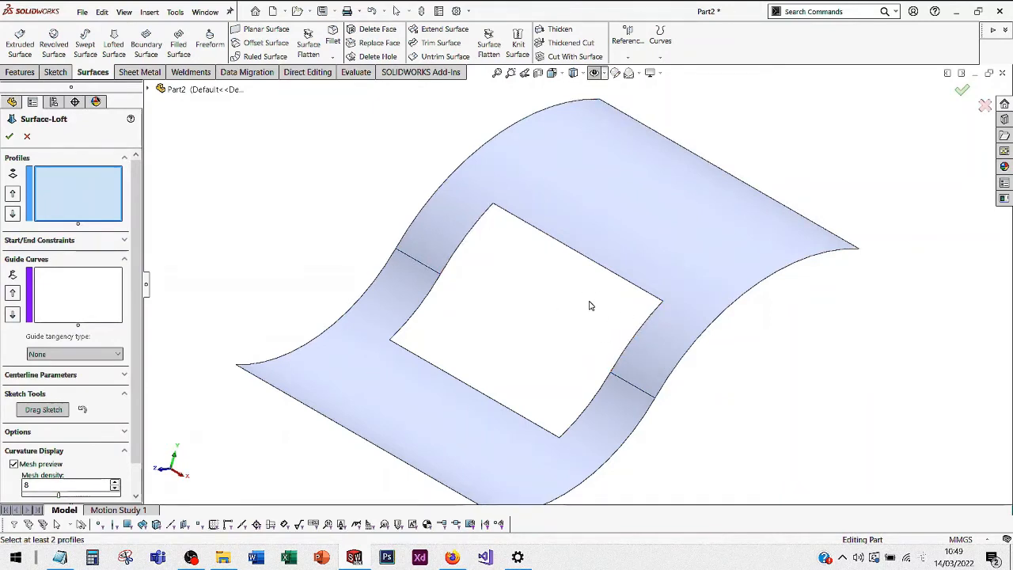
{"action": "left_click", "coordinate": [481, 224]}
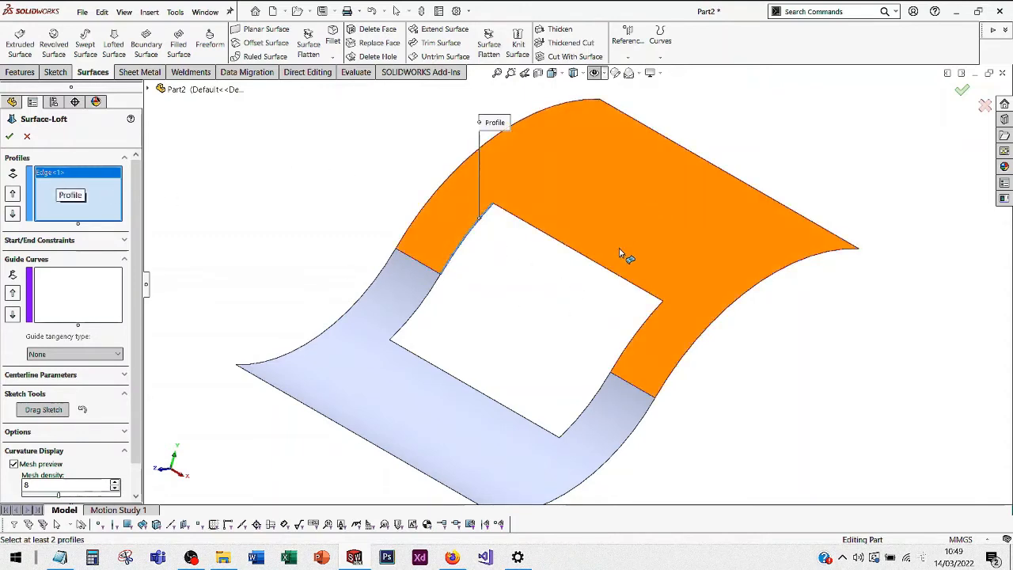
{"action": "left_click", "coordinate": [27, 136]}
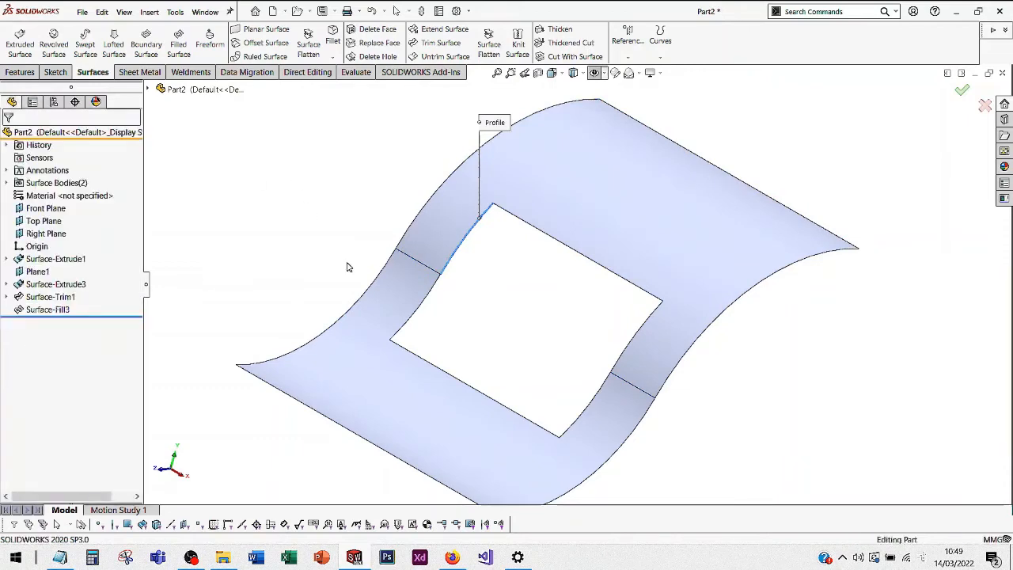
- Hide the lower extruded surface body so that only the upper half of the S-shape is displayed
{"action": "right_click", "coordinate": [412, 353]}
{"action": "left_click", "coordinate": [403, 380]}
{"action": "right_click", "coordinate": [403, 380]}
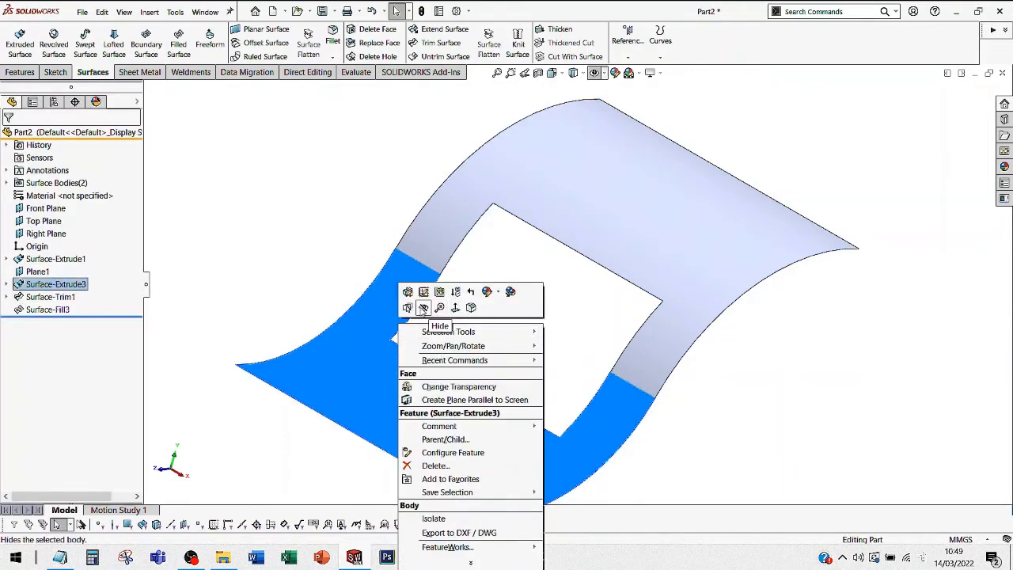
{"action": "left_click", "coordinate": [424, 307]}
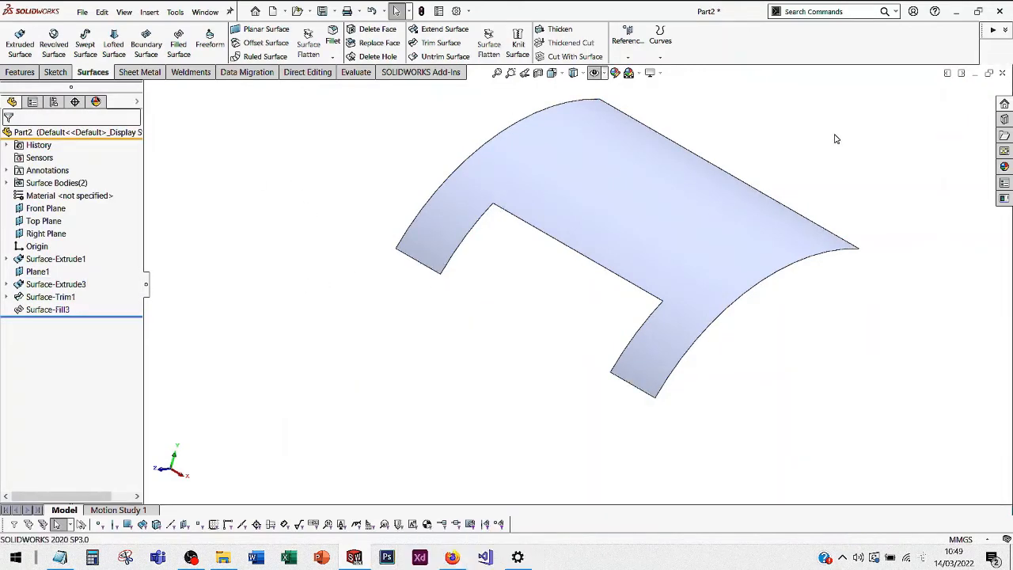
{"action": "key", "text": "f"}
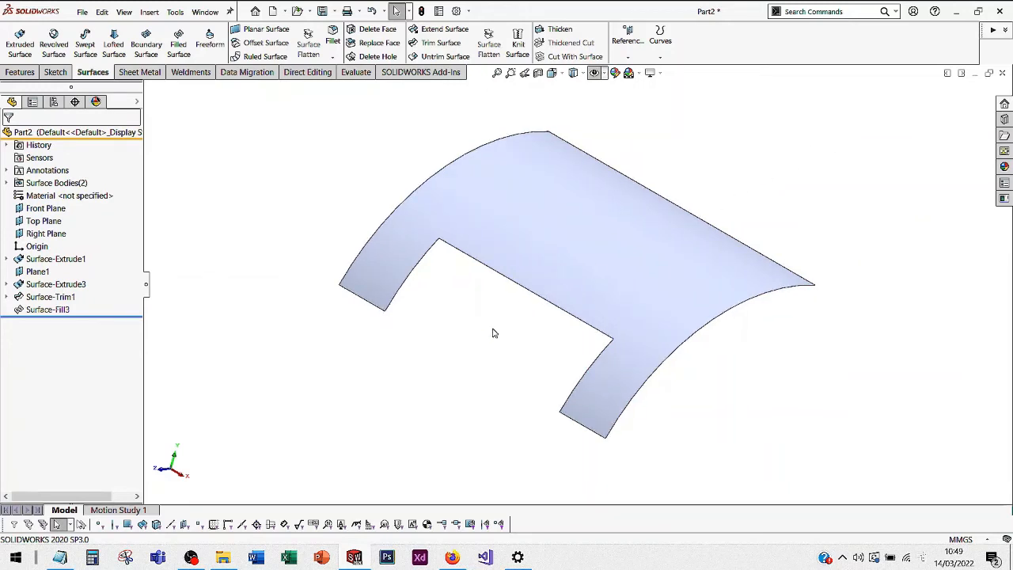
- Create a Lofted Surface between the two curved side edges of the upper surface's notch, using the notch's straight edge as guide curve
{"action": "left_click", "coordinate": [123, 61]}
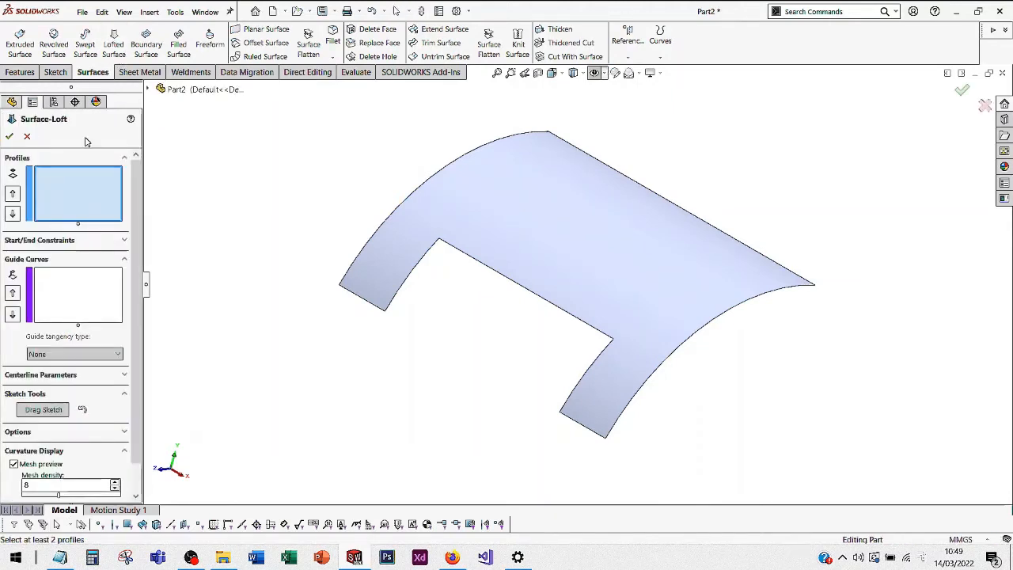
{"action": "left_click", "coordinate": [429, 256]}
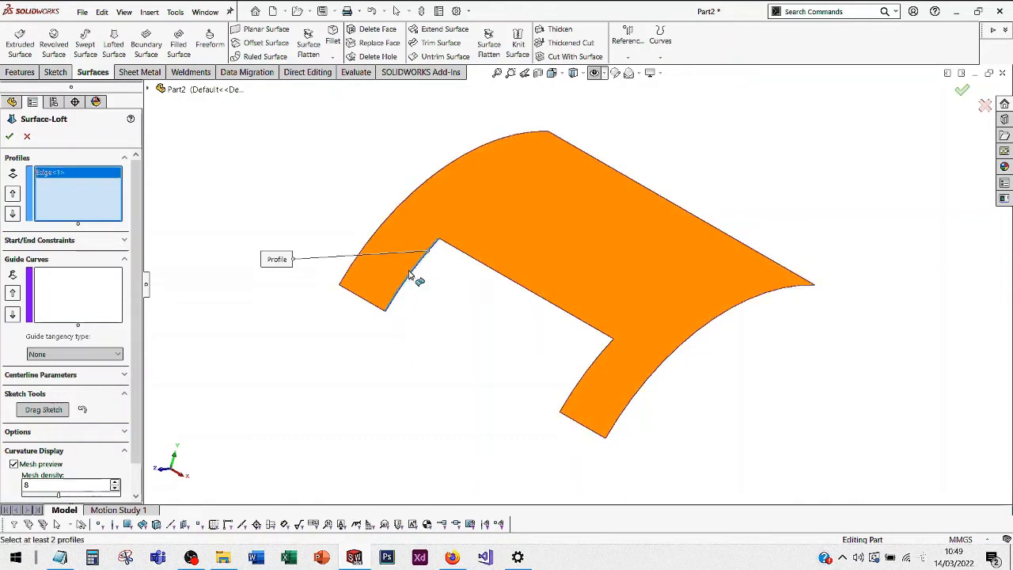
{"action": "left_click", "coordinate": [593, 374]}
{"action": "mouse_move", "coordinate": [568, 369]}
{"action": "middle_mouse_down"}
{"action": "mouse_move", "coordinate": [654, 364]}
{"action": "mouse_move", "coordinate": [649, 333]}
{"action": "mouse_move", "coordinate": [591, 264]}
{"action": "mouse_move", "coordinate": [644, 290]}
{"action": "mouse_move", "coordinate": [646, 356]}
{"action": "mouse_move", "coordinate": [599, 193]}
{"action": "mouse_move", "coordinate": [622, 233]}
{"action": "middle_mouse_up"}
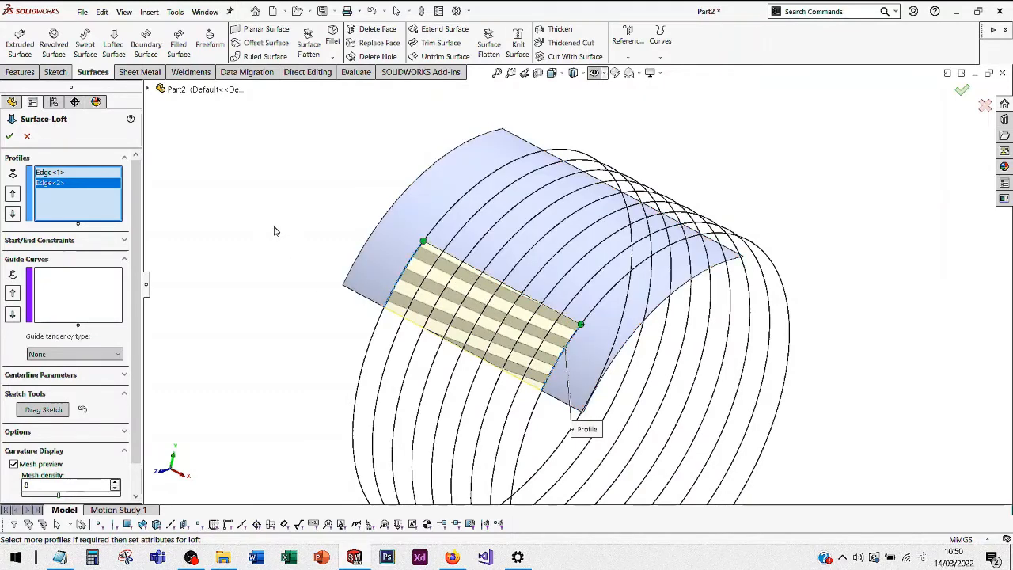
{"action": "left_click", "coordinate": [61, 241]}
{"action": "left_click", "coordinate": [62, 240]}
{"action": "left_click", "coordinate": [78, 294]}
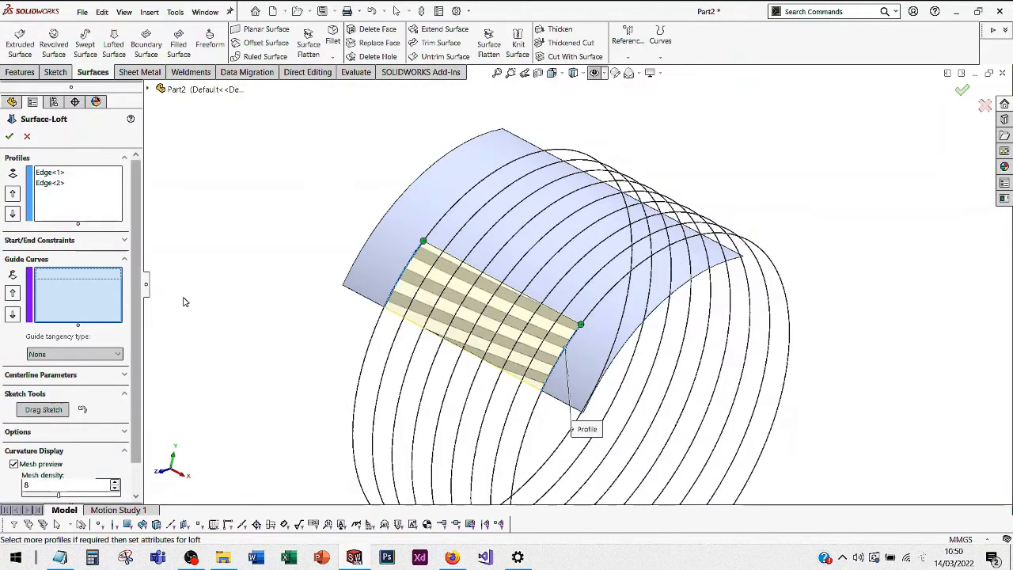
{"action": "left_click", "coordinate": [477, 271]}
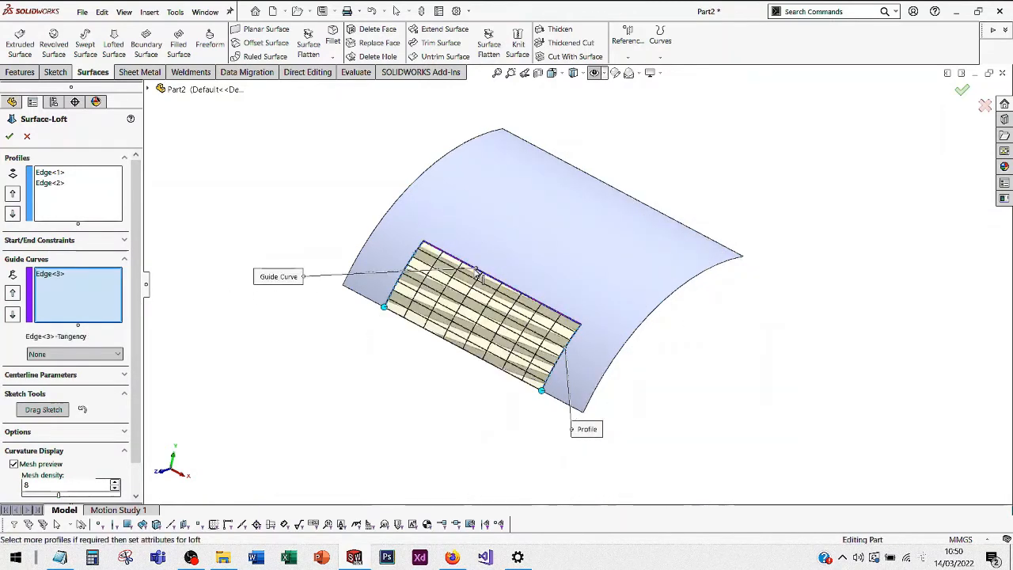
{"action": "scroll", "coordinate": [490, 311], "scroll_direction": "down", "scroll_amount": 2}
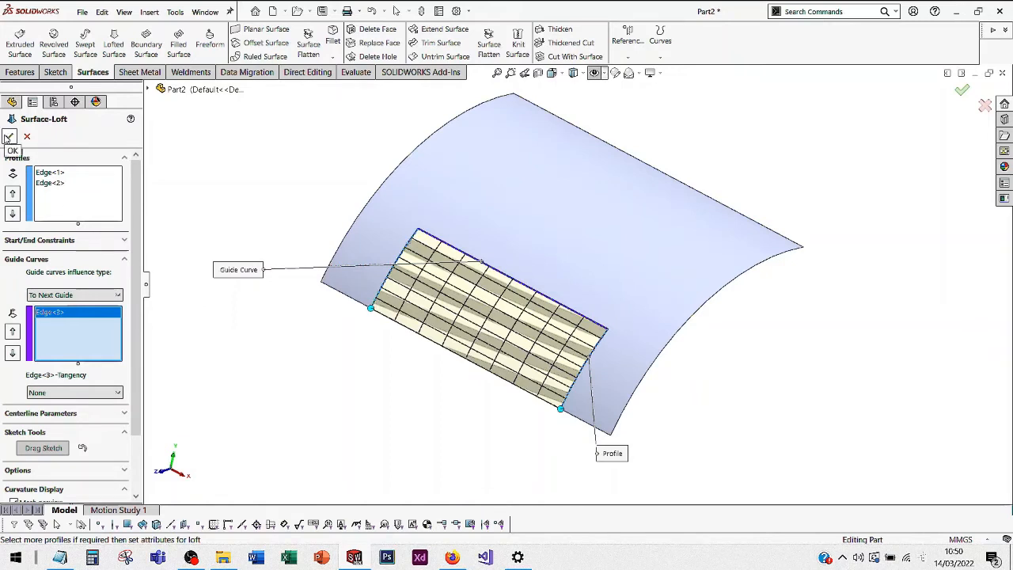
{"action": "left_click", "coordinate": [9, 138]}
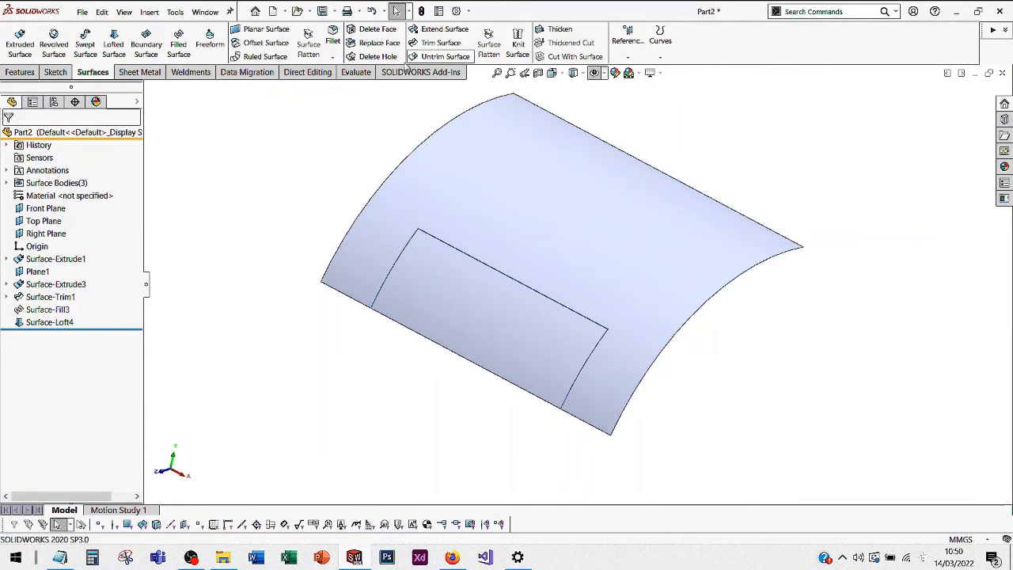
- Display the Curvature colors, examine the lofted patch against the upper surface from several angles, and switch the colors off
{"action": "left_click", "coordinate": [364, 75]}
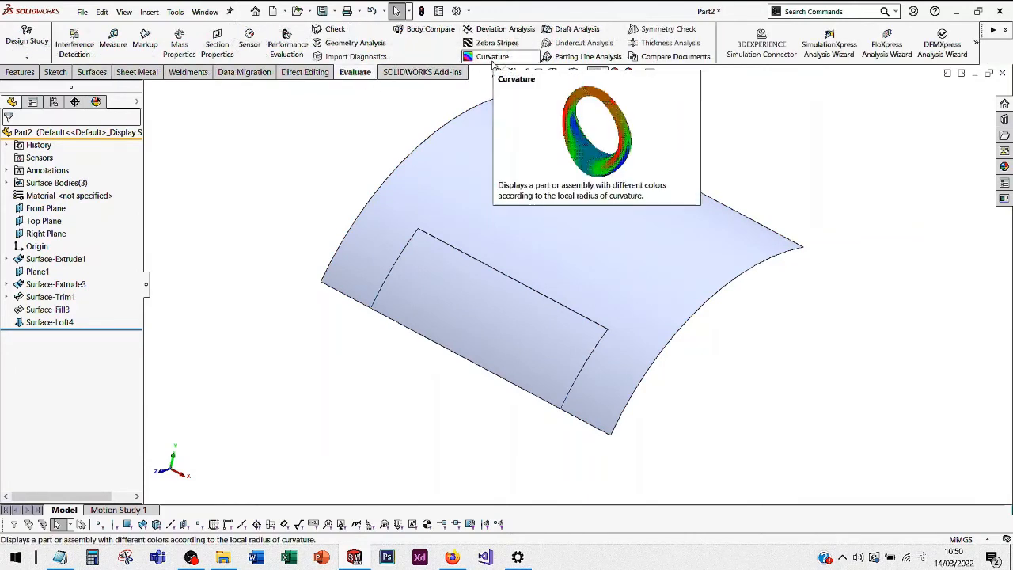
{"action": "left_click", "coordinate": [491, 57]}
{"action": "middle_click_drag", "start_coordinate": [736, 152], "coordinate": [612, 296]}
{"action": "key", "text": "Escape"}
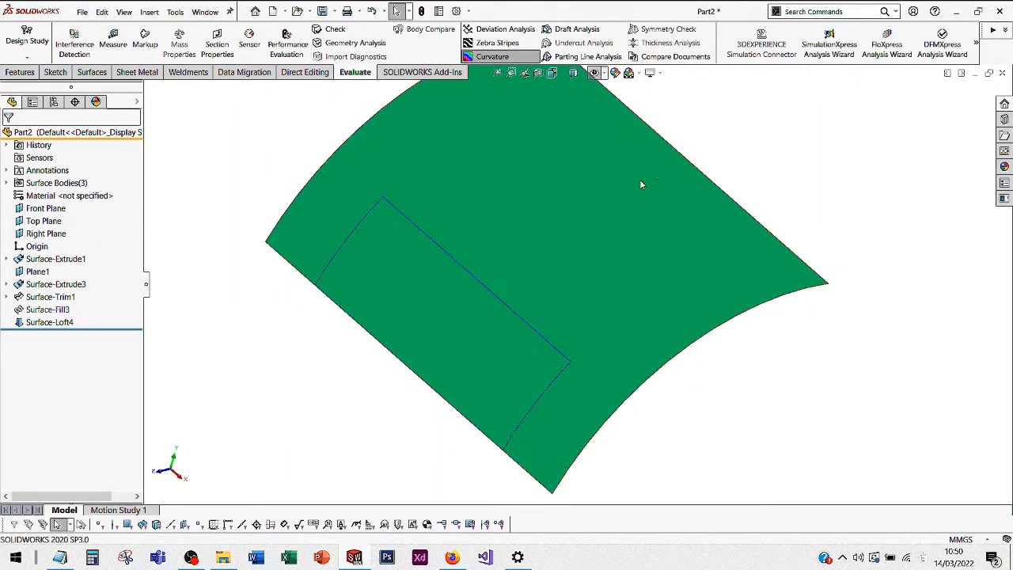
{"action": "scroll", "coordinate": [403, 362], "scroll_direction": "down", "scroll_amount": 3}
{"action": "key", "text": "f"}
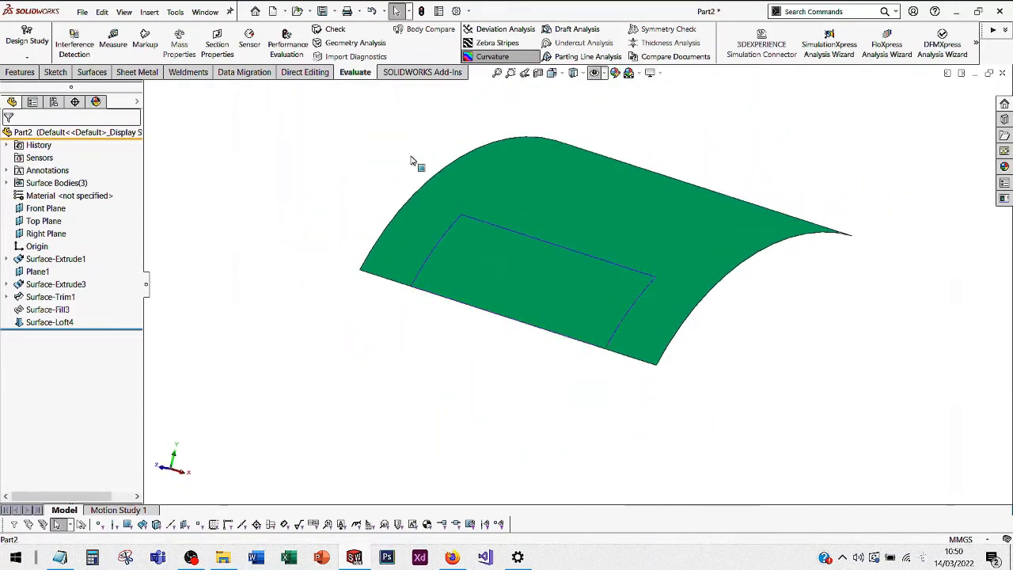
{"action": "left_click", "coordinate": [524, 63]}
- Check the flow of the Zebra Stripes across the edges of the lofted patch and switch the stripes off
{"action": "left_click", "coordinate": [497, 43]}
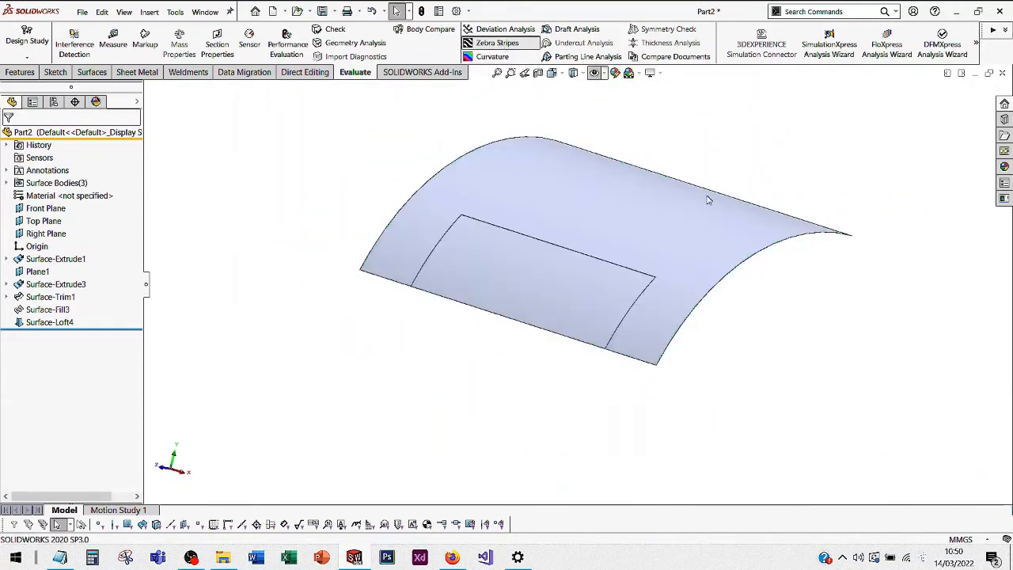
{"action": "mouse_move", "coordinate": [807, 204]}
{"action": "middle_mouse_down"}
{"action": "mouse_move", "coordinate": [816, 210]}
{"action": "mouse_move", "coordinate": [789, 188]}
{"action": "mouse_move", "coordinate": [789, 204]}
{"action": "middle_mouse_up"}
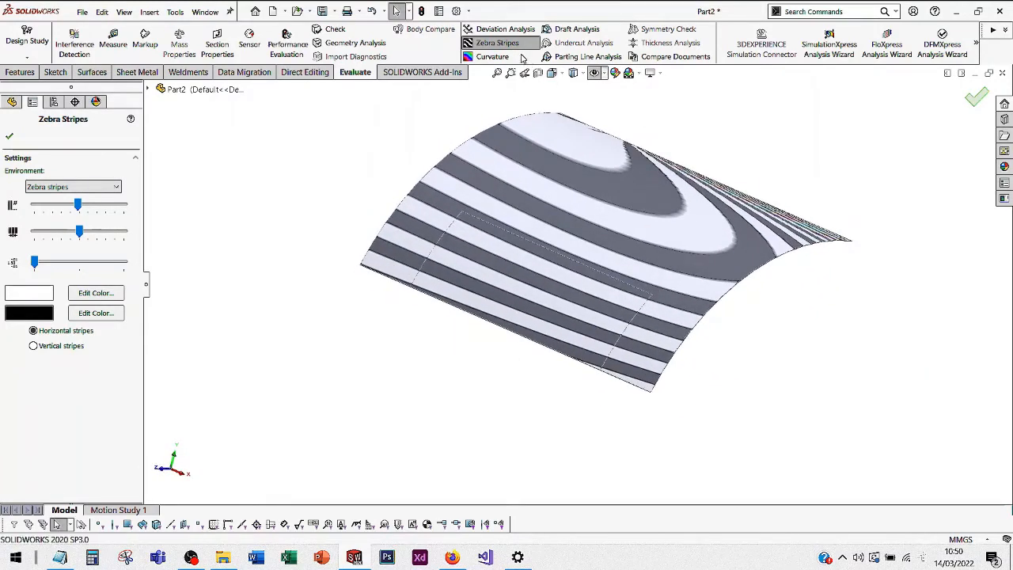
{"action": "left_click", "coordinate": [497, 43]}
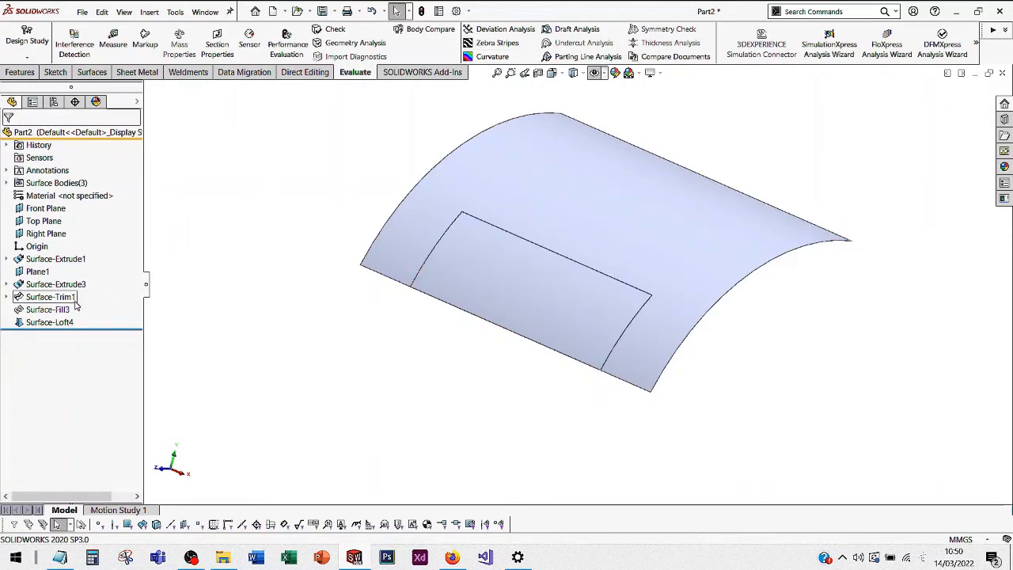
- Show the hidden lower surface body Surface-Trim1[2] again
{"action": "left_click", "coordinate": [6, 183]}
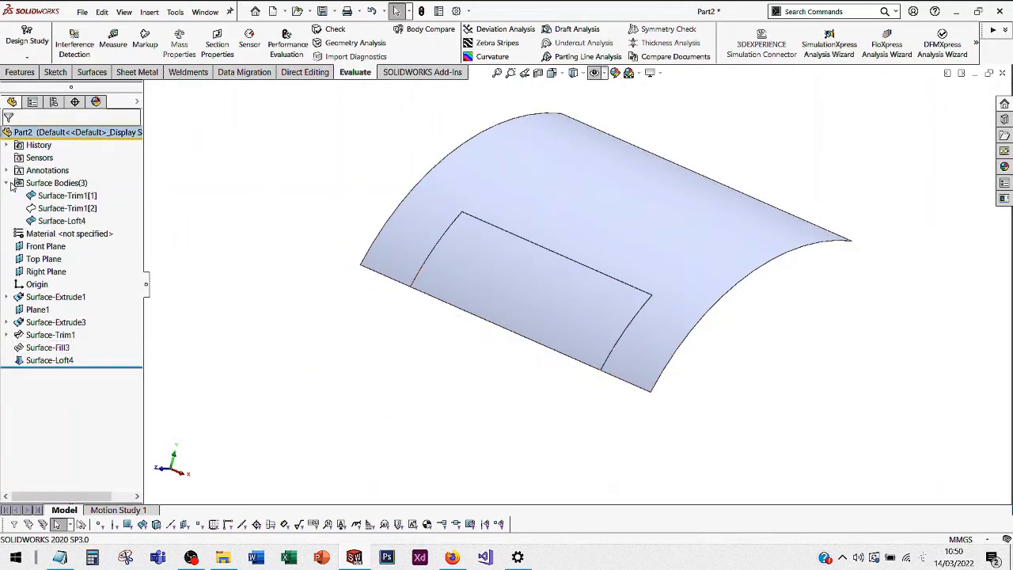
{"action": "left_click", "coordinate": [46, 208]}
{"action": "left_click", "coordinate": [106, 190]}
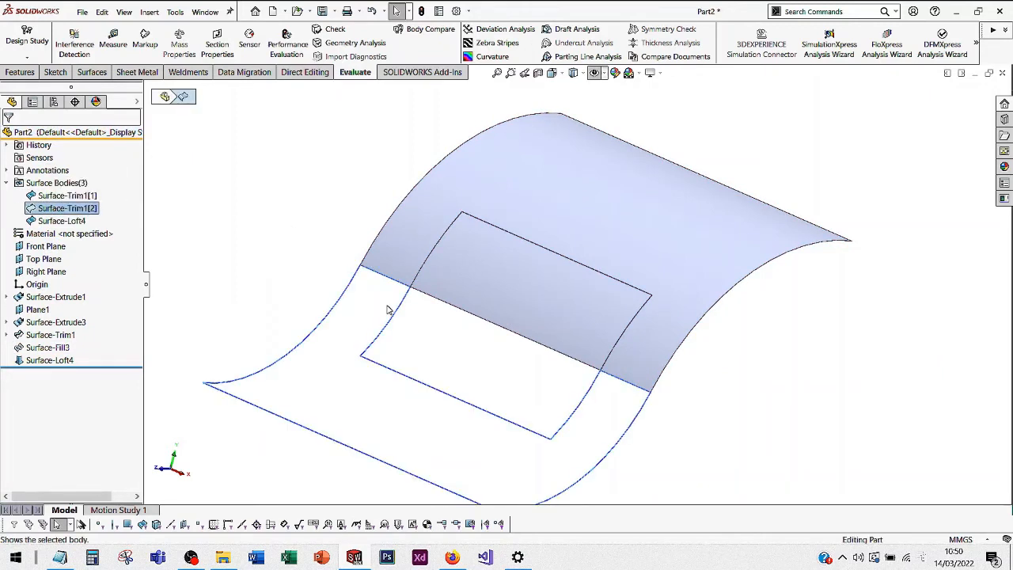
- Create a Lofted Surface between the two curved side edges of the lower surface's notch, using the notch's straight edge as guide curve
{"action": "scroll", "coordinate": [546, 376], "scroll_direction": "down", "scroll_amount": 2}
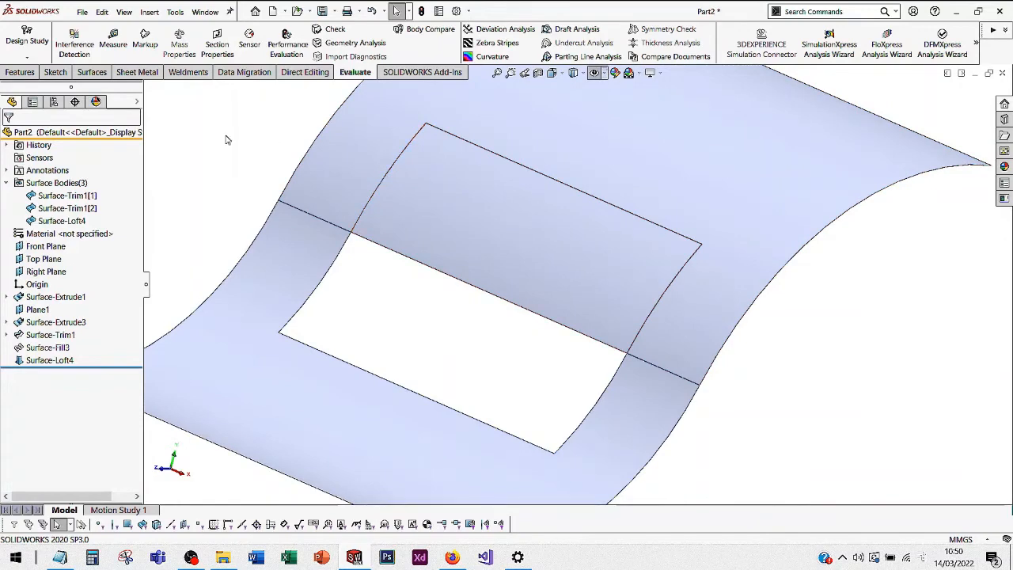
{"action": "left_click", "coordinate": [92, 72]}
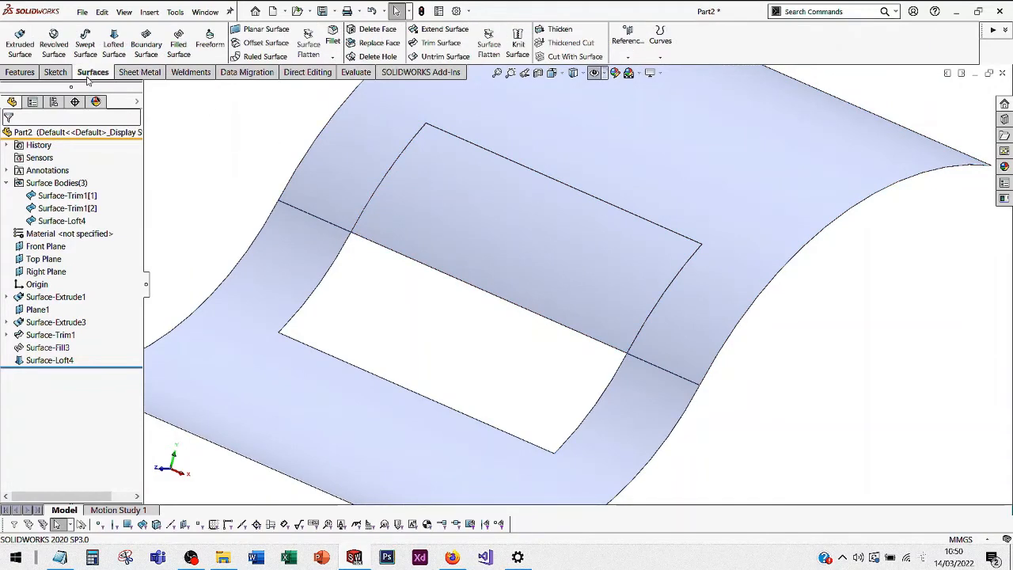
{"action": "left_click", "coordinate": [113, 53]}
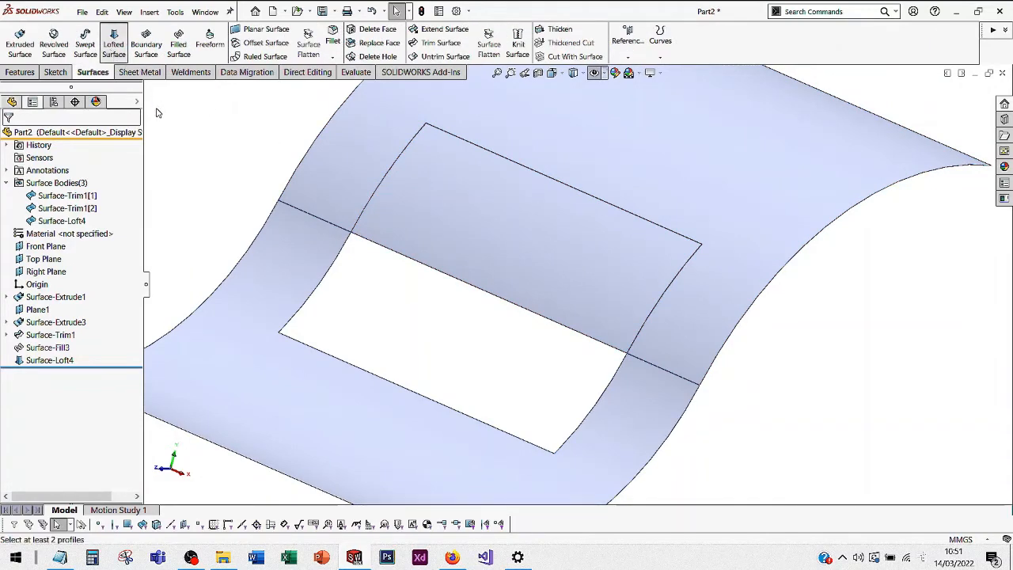
{"action": "left_click", "coordinate": [324, 286]}
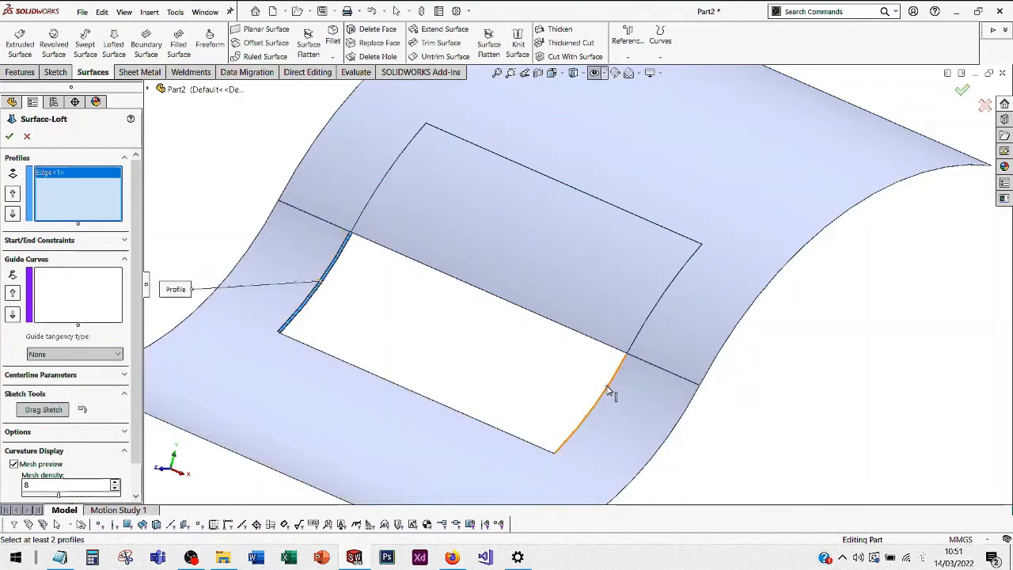
{"action": "left_click", "coordinate": [609, 394]}
{"action": "scroll", "coordinate": [568, 364], "scroll_direction": "up", "scroll_amount": 2}
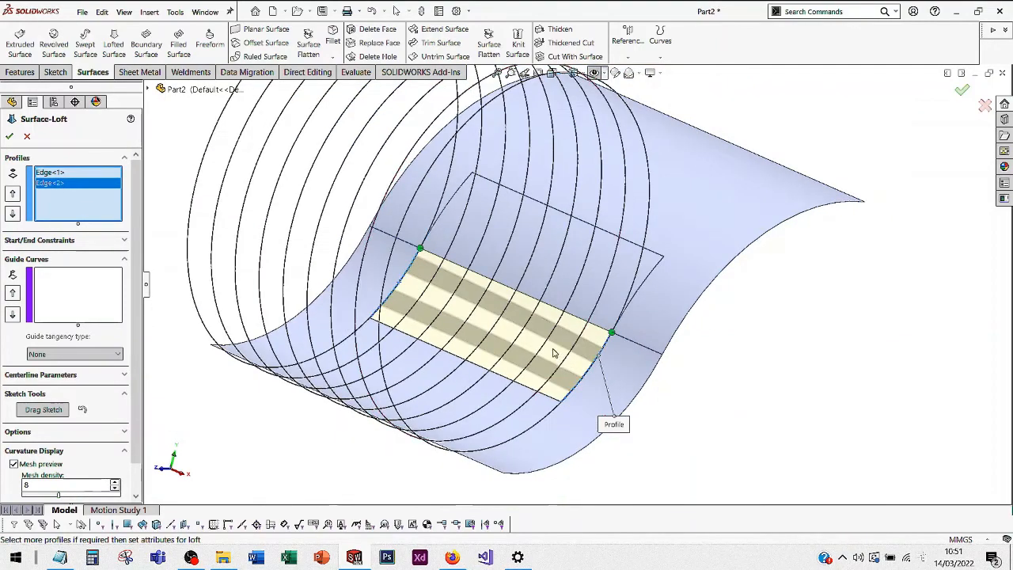
{"action": "middle_click_drag", "start_coordinate": [554, 353], "coordinate": [520, 344]}
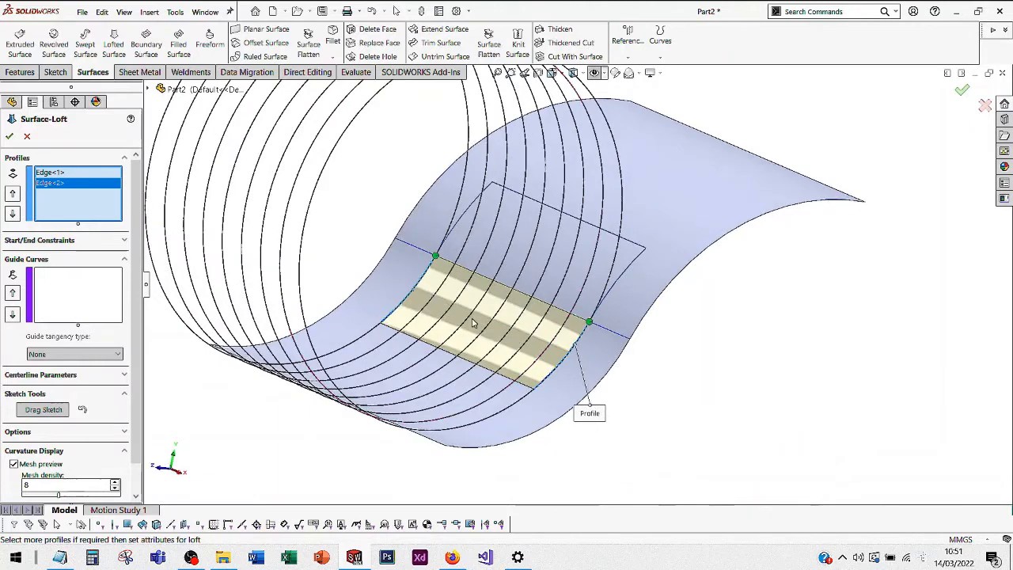
{"action": "scroll", "coordinate": [473, 323], "scroll_direction": "down", "scroll_amount": 2}
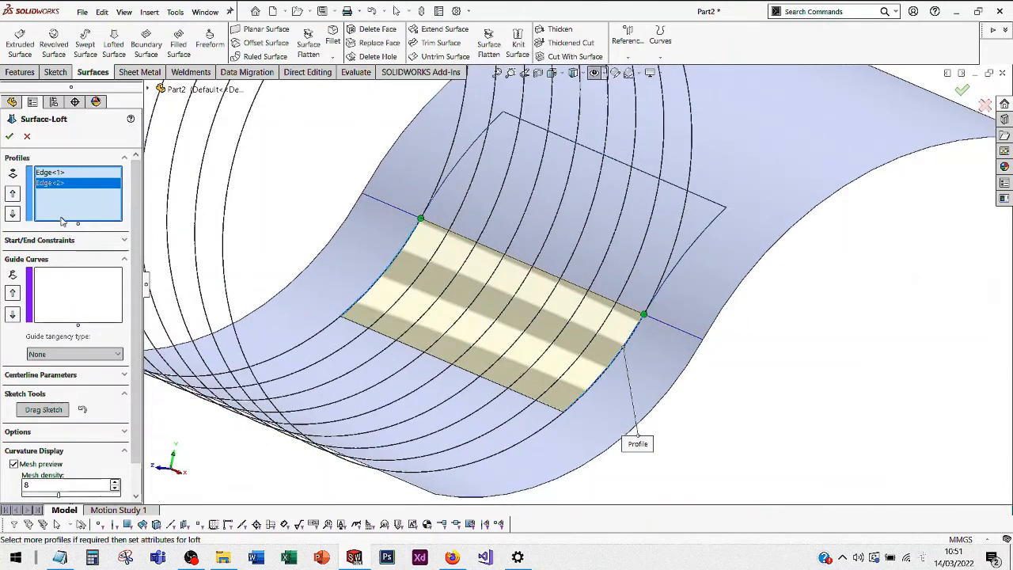
{"action": "left_click", "coordinate": [87, 285]}
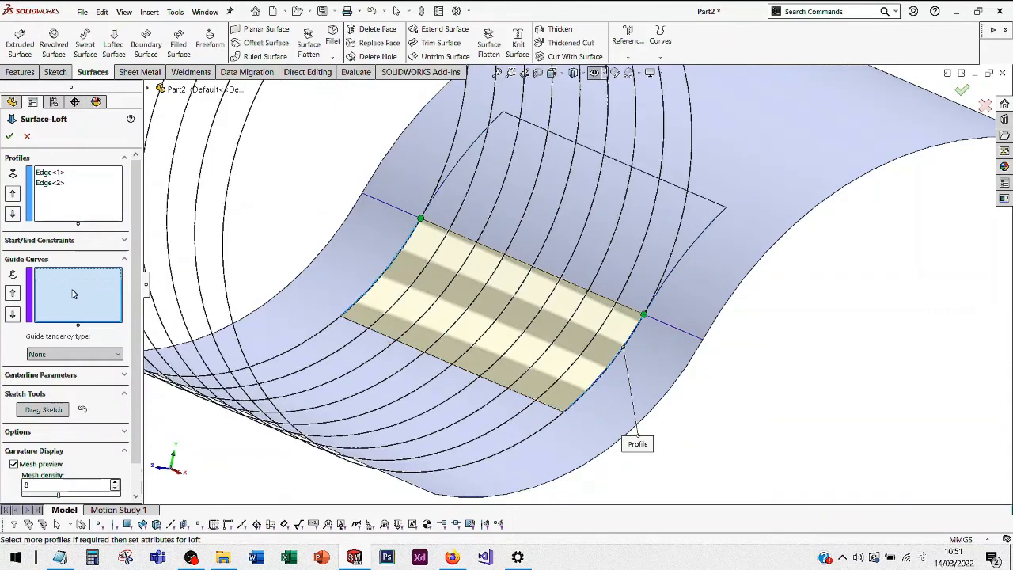
{"action": "left_click", "coordinate": [394, 342]}
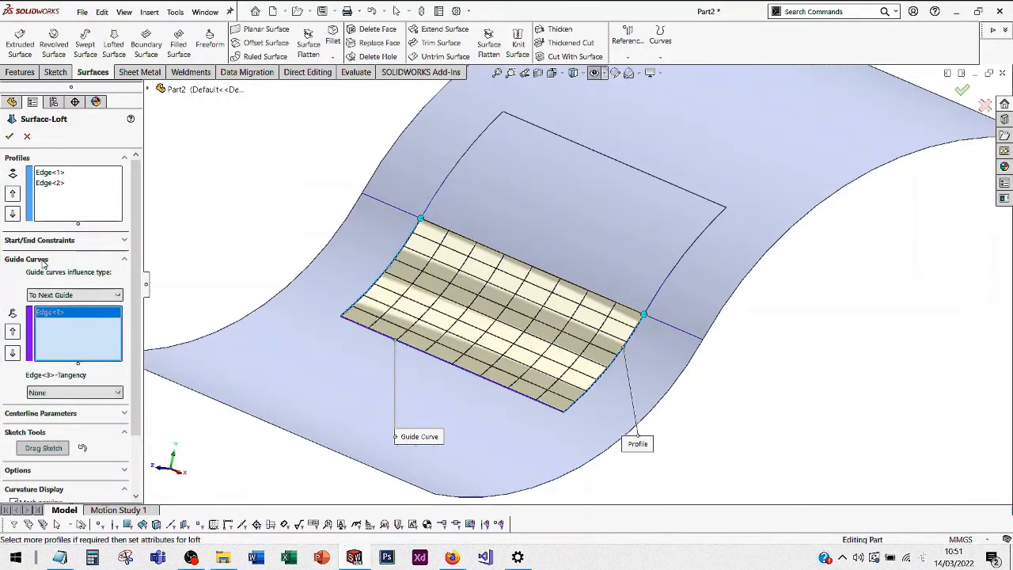
{"action": "left_click", "coordinate": [9, 138]}
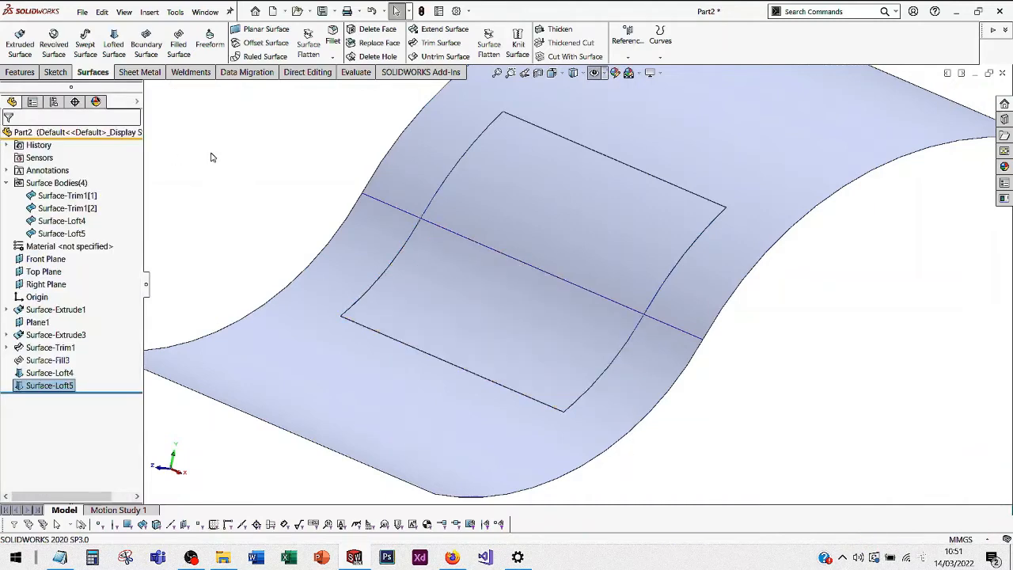
- Display the Curvature colors, compare the lower lofted patch with the surrounding lower surface, and switch the colors off
{"action": "middle_click_drag", "start_coordinate": [441, 265], "coordinate": [491, 307]}
{"action": "middle_click_drag", "start_coordinate": [414, 323], "coordinate": [448, 335]}
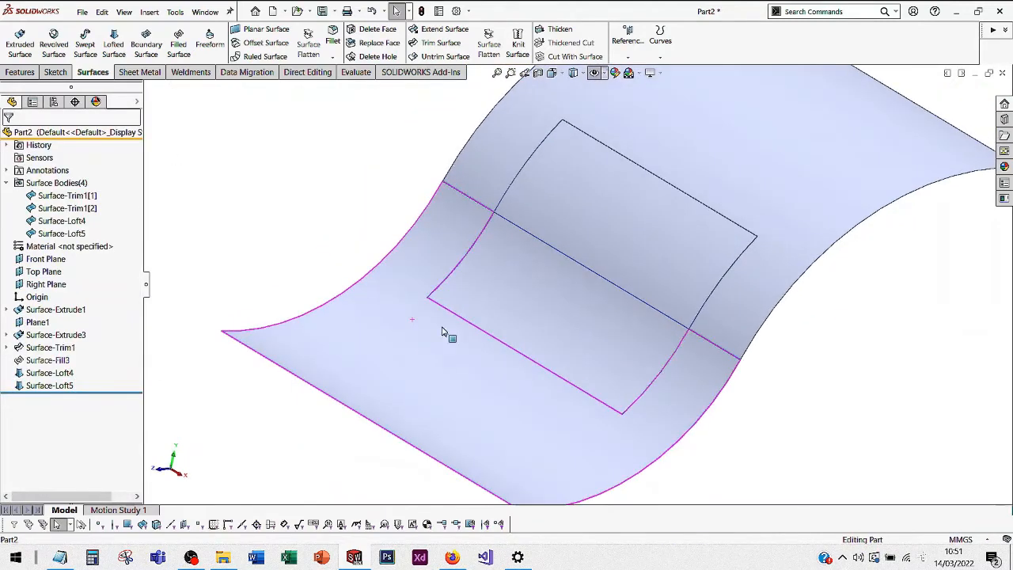
{"action": "left_click", "coordinate": [357, 72]}
{"action": "left_click", "coordinate": [493, 56]}
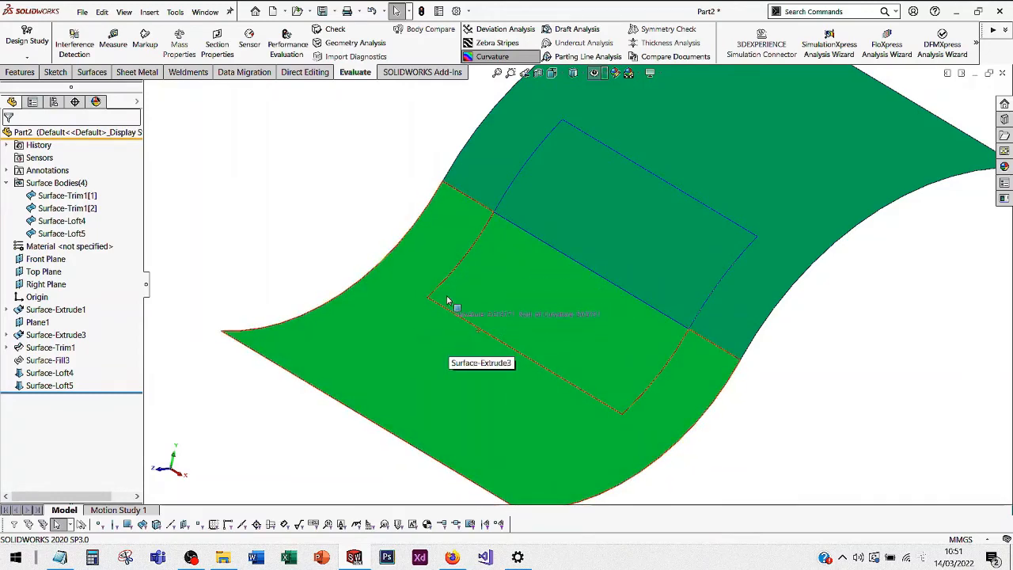
{"action": "left_click", "coordinate": [475, 281]}
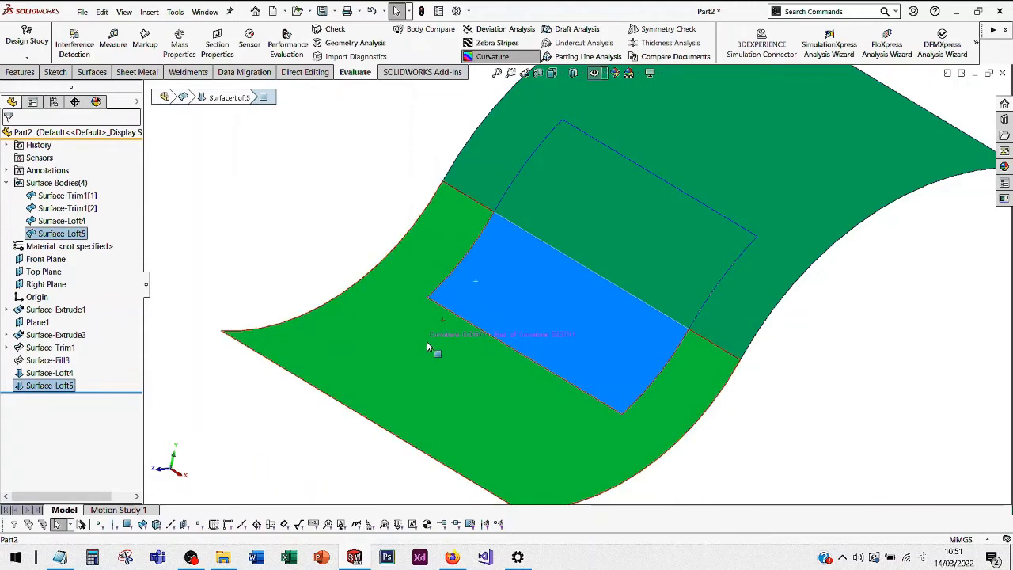
{"action": "left_click", "coordinate": [426, 336]}
{"action": "left_click", "coordinate": [387, 214]}
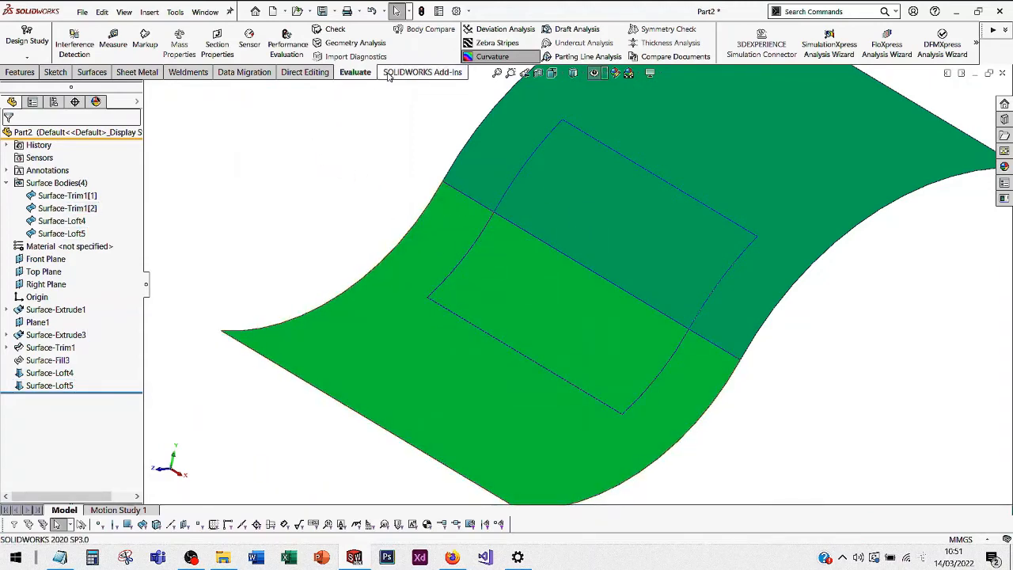
{"action": "left_click", "coordinate": [490, 57]}
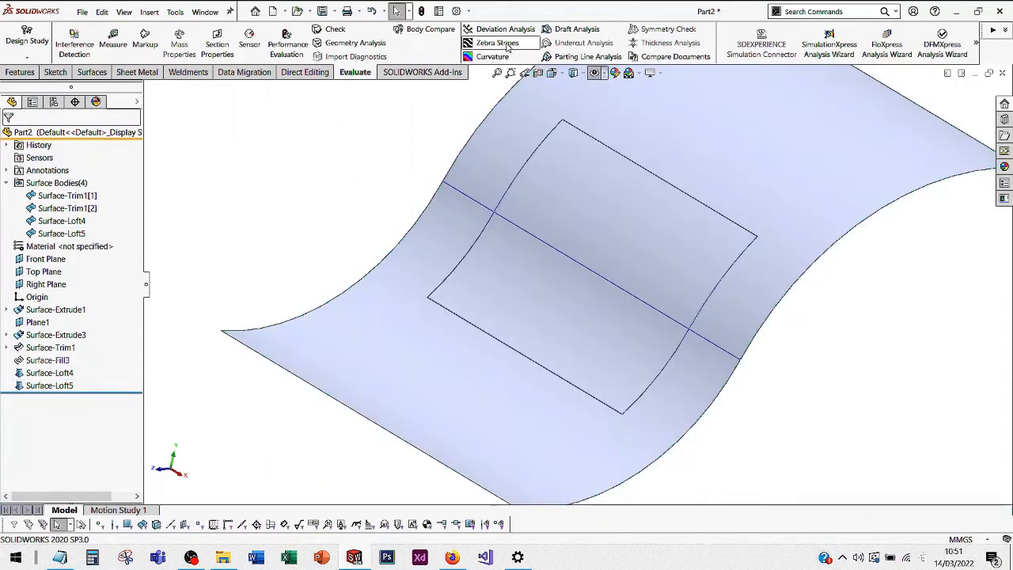
- Examine the Zebra Stripes across both lofted patches and the central seam from several angles, and switch the stripes off
{"action": "left_click", "coordinate": [508, 44]}
{"action": "middle_click_drag", "start_coordinate": [525, 199], "coordinate": [799, 394]}
{"action": "key", "text": "Return"}
{"action": "scroll", "coordinate": [297, 306], "scroll_direction": "down", "scroll_amount": 3}
{"action": "mouse_move", "coordinate": [445, 287]}
{"action": "middle_mouse_down"}
{"action": "mouse_move", "coordinate": [436, 322]}
{"action": "mouse_move", "coordinate": [448, 304]}
{"action": "middle_mouse_up"}
{"action": "scroll", "coordinate": [448, 303], "scroll_direction": "up", "scroll_amount": 5}
{"action": "middle_click_drag", "start_coordinate": [515, 319], "coordinate": [565, 317]}
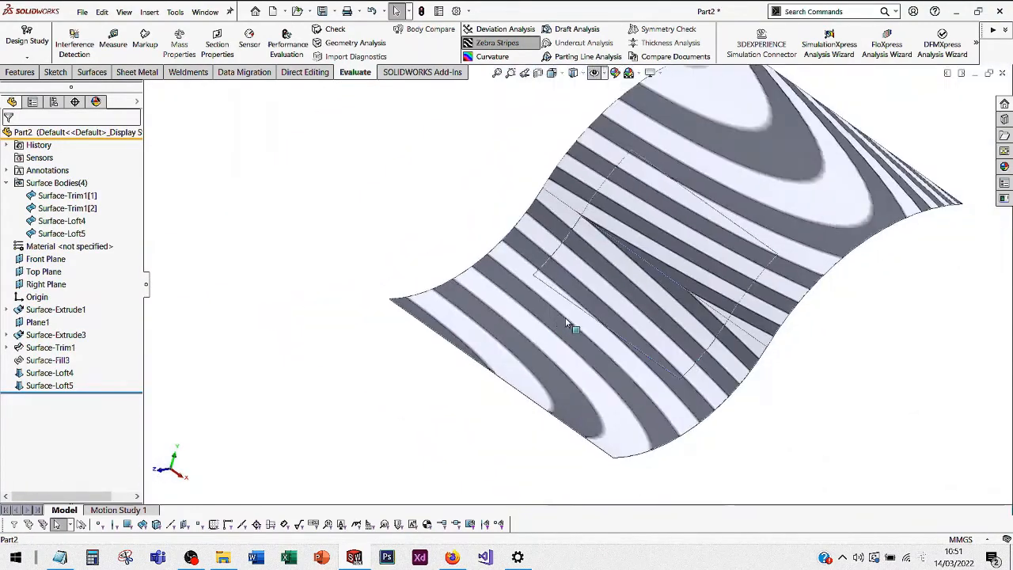
{"action": "scroll", "coordinate": [566, 317], "scroll_direction": "up", "scroll_amount": 1}
{"action": "scroll", "coordinate": [602, 346], "scroll_direction": "down", "scroll_amount": 4}
{"action": "scroll", "coordinate": [578, 283], "scroll_direction": "up", "scroll_amount": 4}
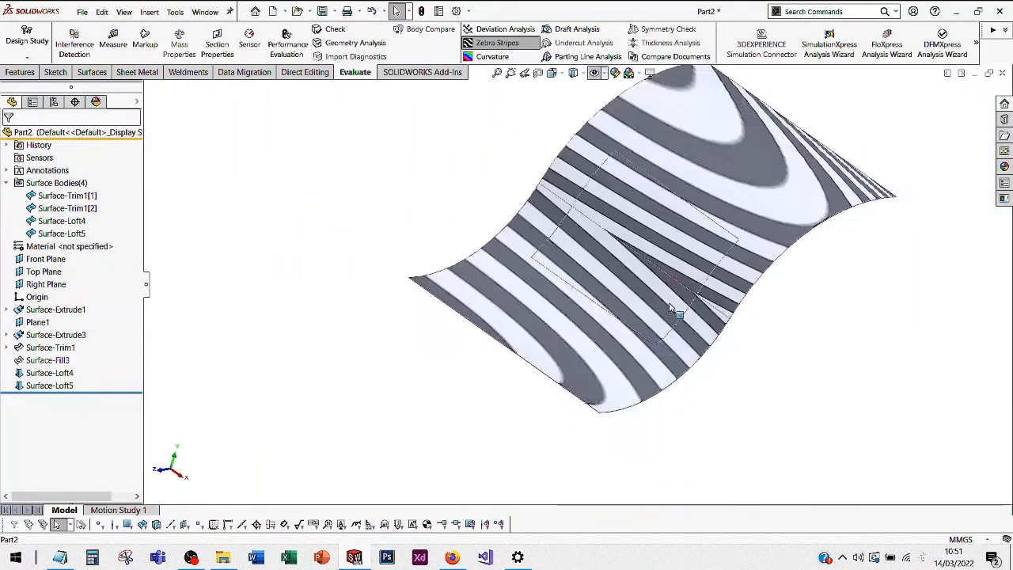
{"action": "middle_click_drag", "start_coordinate": [678, 312], "coordinate": [418, 150]}
{"action": "scroll", "coordinate": [410, 157], "scroll_direction": "up", "scroll_amount": 2}
{"action": "scroll", "coordinate": [490, 200], "scroll_direction": "up", "scroll_amount": 2}
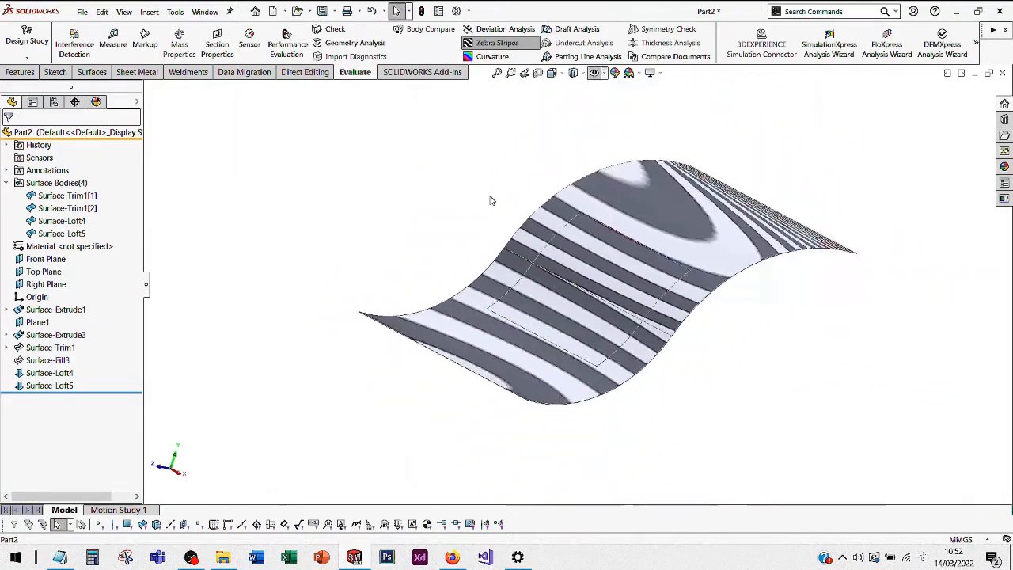
{"action": "scroll", "coordinate": [491, 200], "scroll_direction": "down", "scroll_amount": 2}
{"action": "scroll", "coordinate": [690, 353], "scroll_direction": "up", "scroll_amount": 1}
{"action": "scroll", "coordinate": [673, 346], "scroll_direction": "down", "scroll_amount": 3}
{"action": "mouse_move", "coordinate": [549, 289]}
{"action": "middle_mouse_down"}
{"action": "mouse_move", "coordinate": [547, 310]}
{"action": "mouse_move", "coordinate": [528, 301]}
{"action": "mouse_move", "coordinate": [552, 277]}
{"action": "middle_mouse_up"}
{"action": "scroll", "coordinate": [550, 277], "scroll_direction": "up", "scroll_amount": 2}
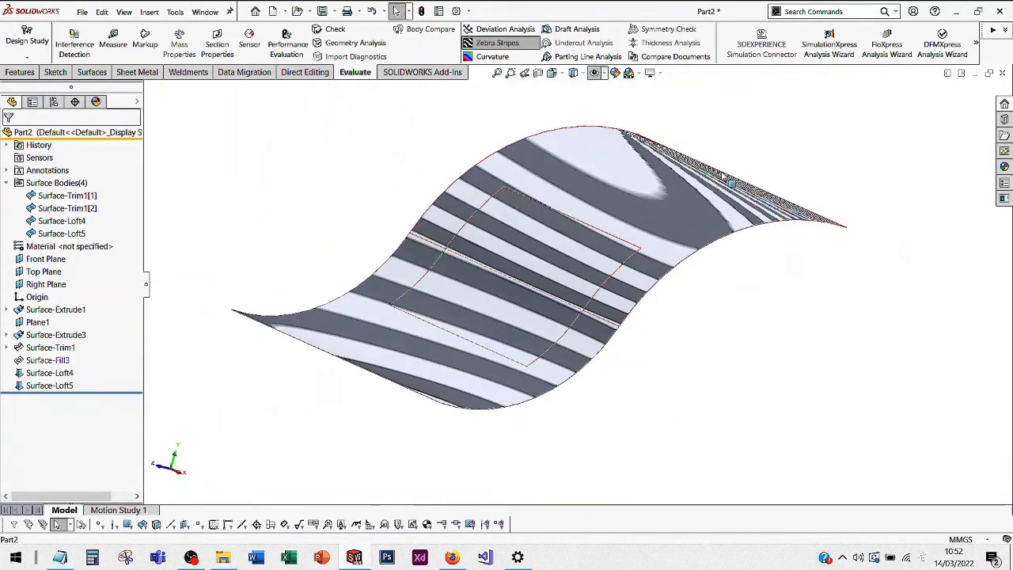
{"action": "middle_click_drag", "start_coordinate": [432, 237], "coordinate": [412, 363]}
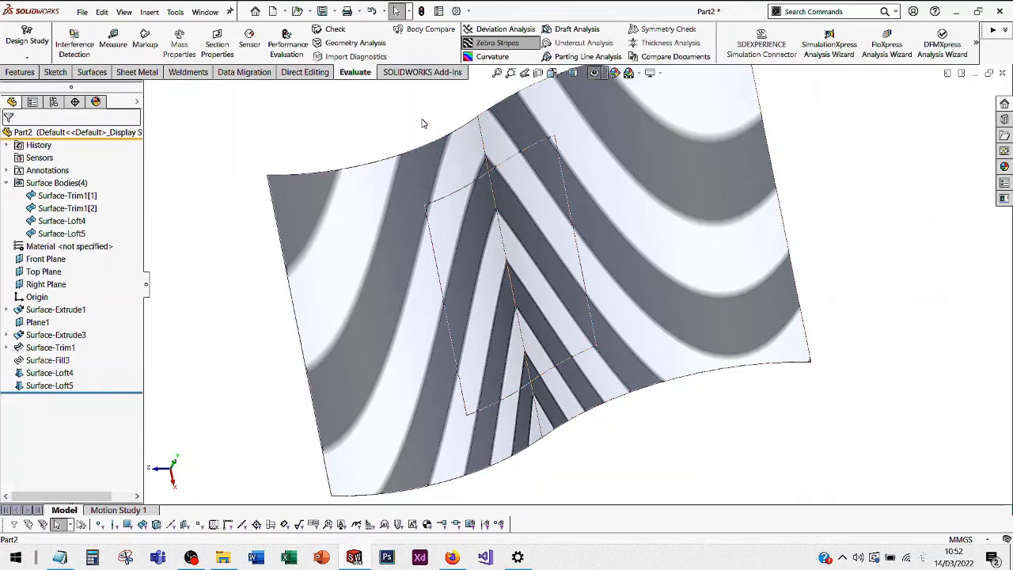
{"action": "middle_click_drag", "start_coordinate": [422, 120], "coordinate": [448, 126]}
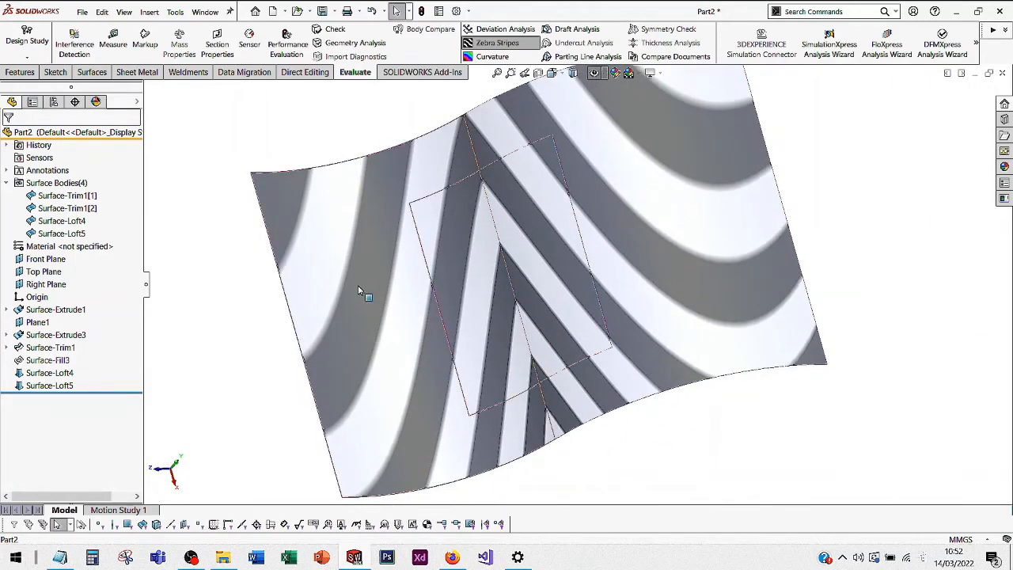
{"action": "left_click", "coordinate": [496, 44]}
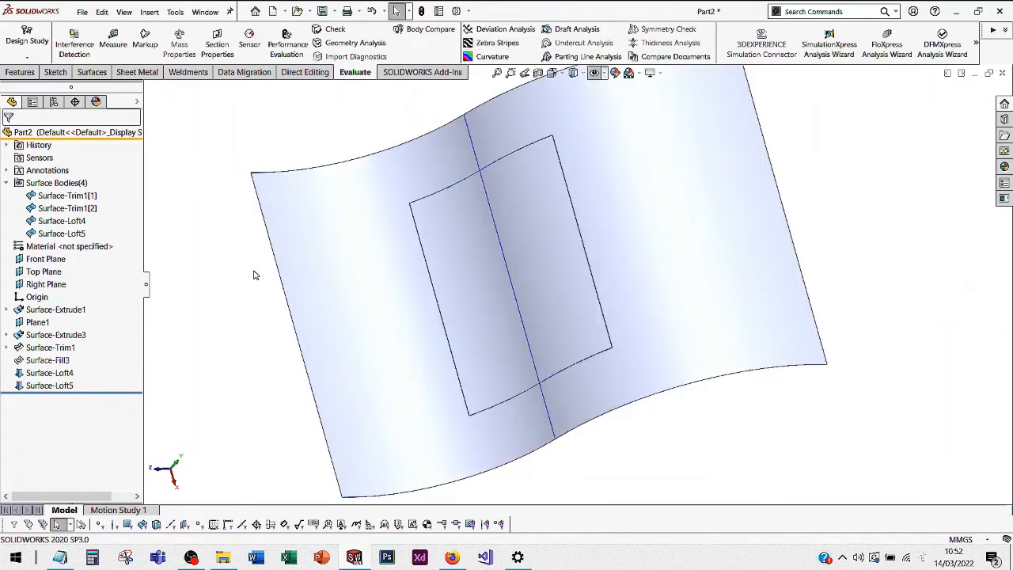
- Knit the upper trimmed surface and its lofted patch into one surface with Merge entities enabled
{"action": "middle_click_drag", "start_coordinate": [246, 285], "coordinate": [268, 206]}
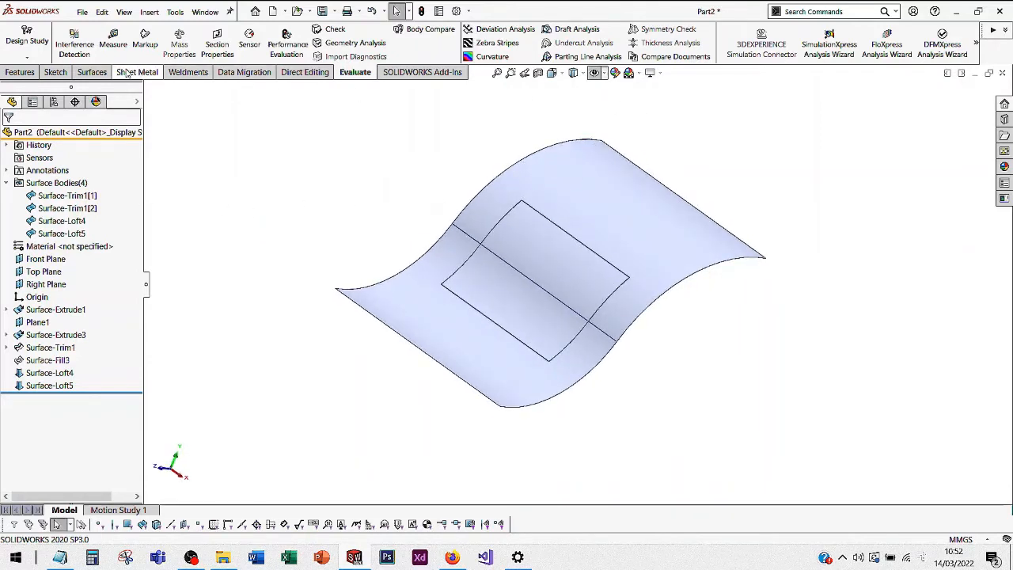
{"action": "left_click", "coordinate": [98, 74]}
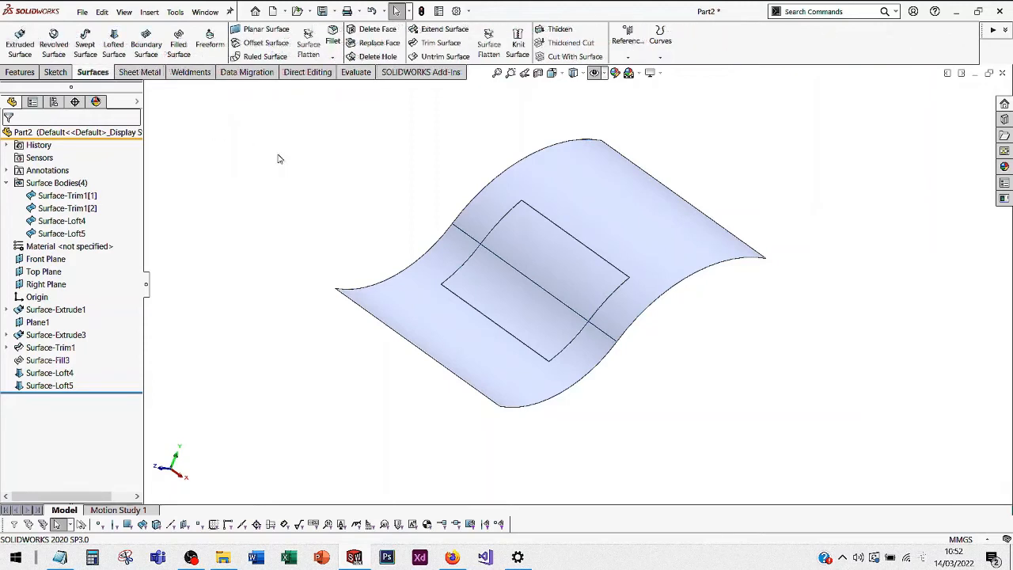
{"action": "left_click", "coordinate": [519, 44]}
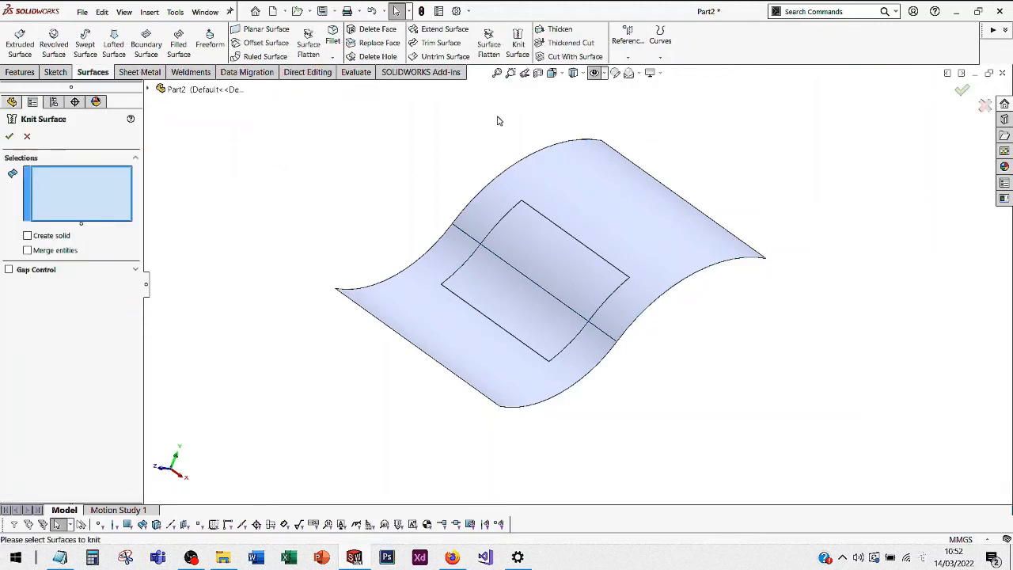
{"action": "left_click", "coordinate": [606, 228]}
{"action": "left_click", "coordinate": [575, 284]}
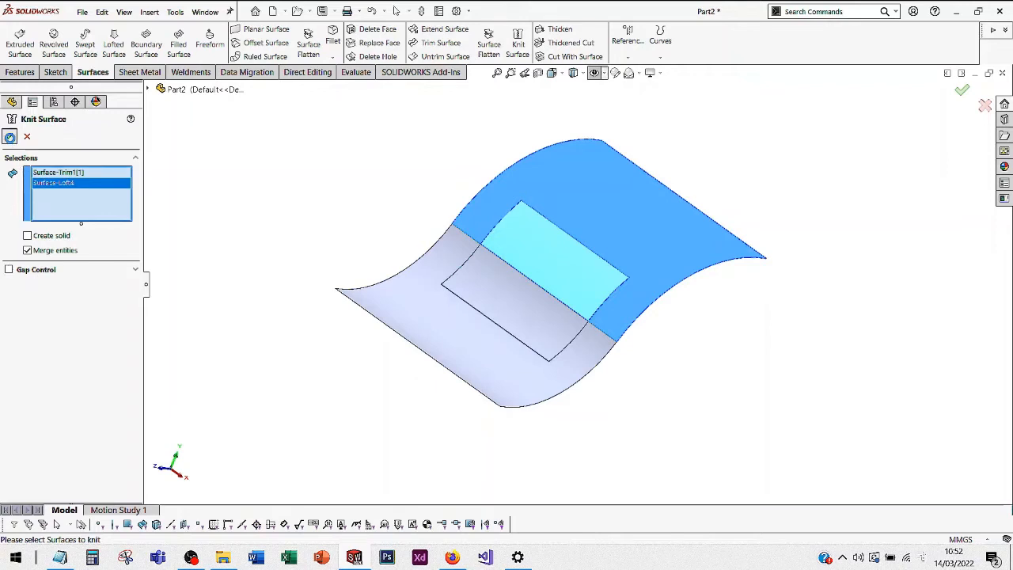
{"action": "left_click", "coordinate": [10, 136]}
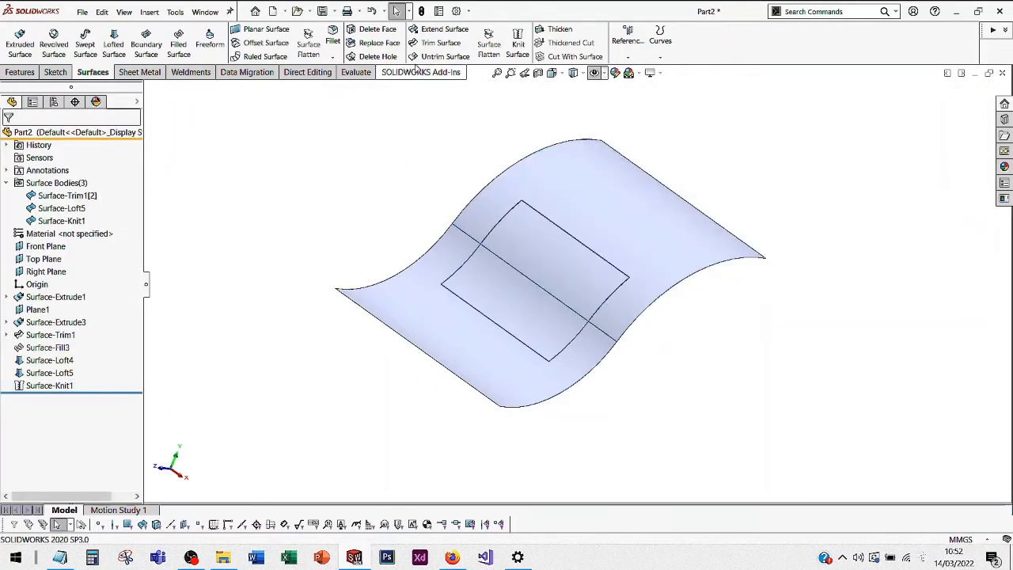
- Check the Curvature colors on the knitted upper surface and switch them off
{"action": "left_click", "coordinate": [355, 72]}
{"action": "left_click", "coordinate": [489, 57]}
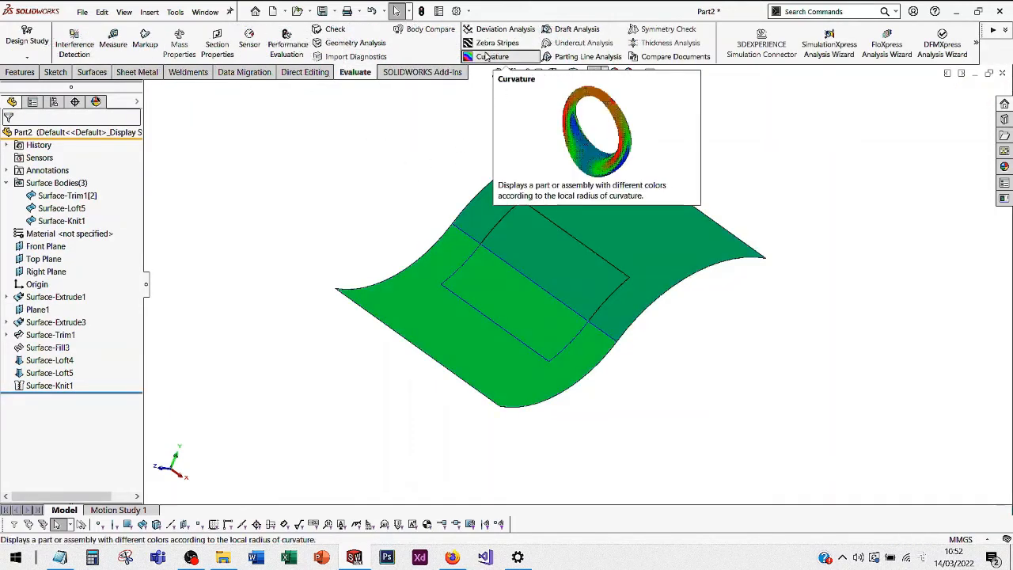
{"action": "left_click", "coordinate": [488, 56]}
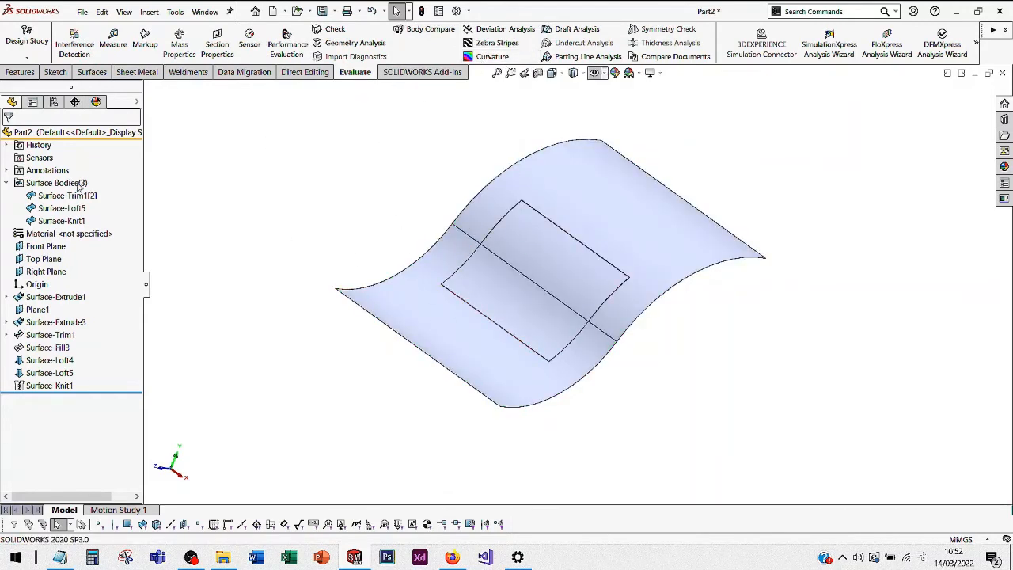
- Knit the lower lofted patch and the lower trimmed surface into one surface with Merge entities enabled
{"action": "left_click", "coordinate": [90, 72]}
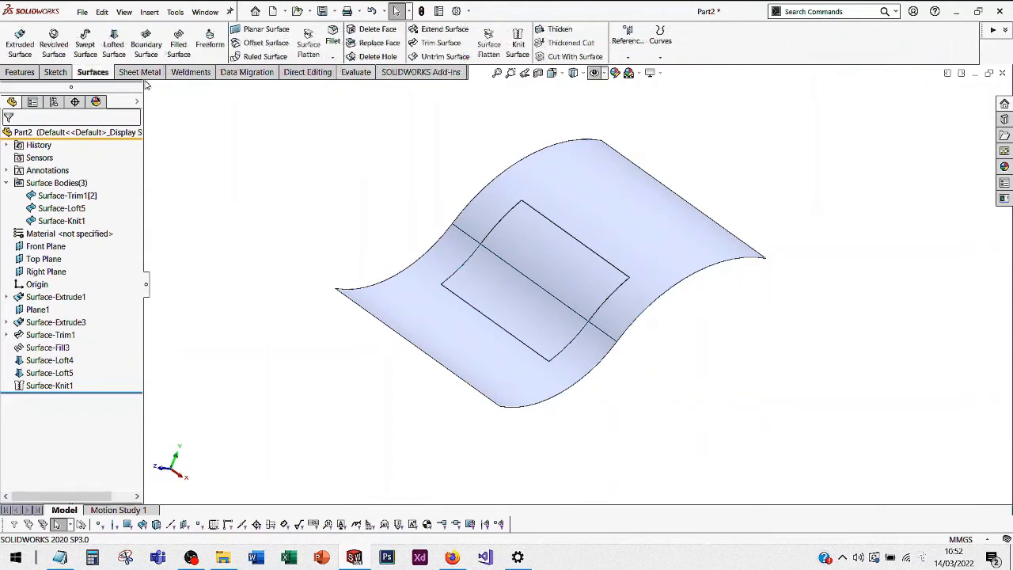
{"action": "left_click", "coordinate": [518, 43]}
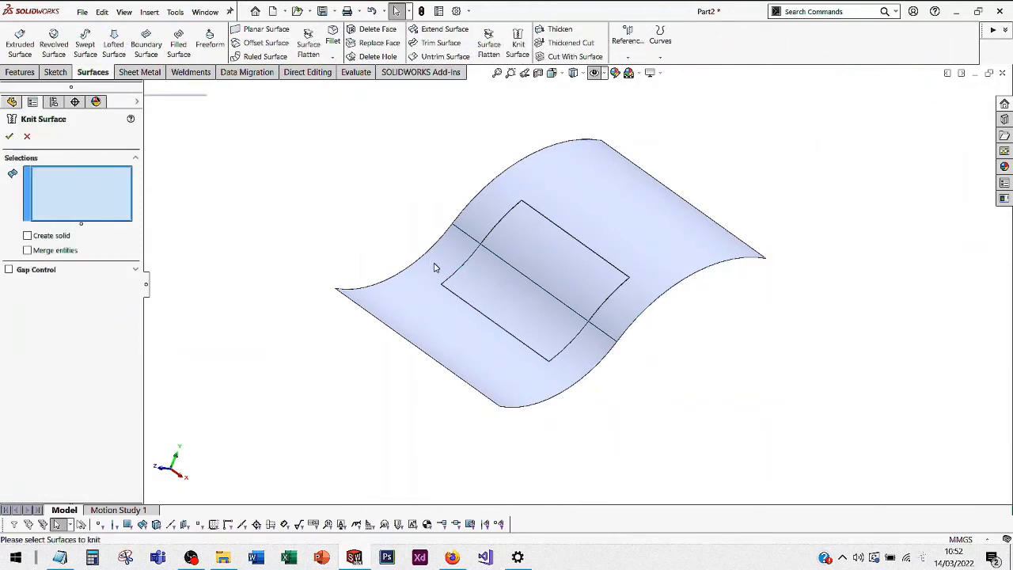
{"action": "left_click", "coordinate": [498, 302]}
{"action": "left_click", "coordinate": [458, 336]}
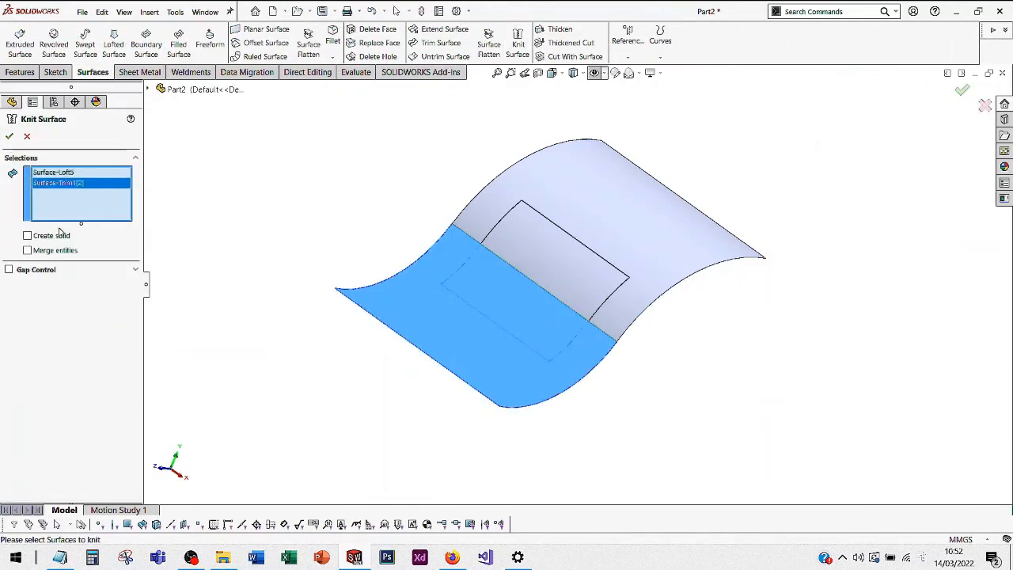
{"action": "left_click", "coordinate": [11, 137]}
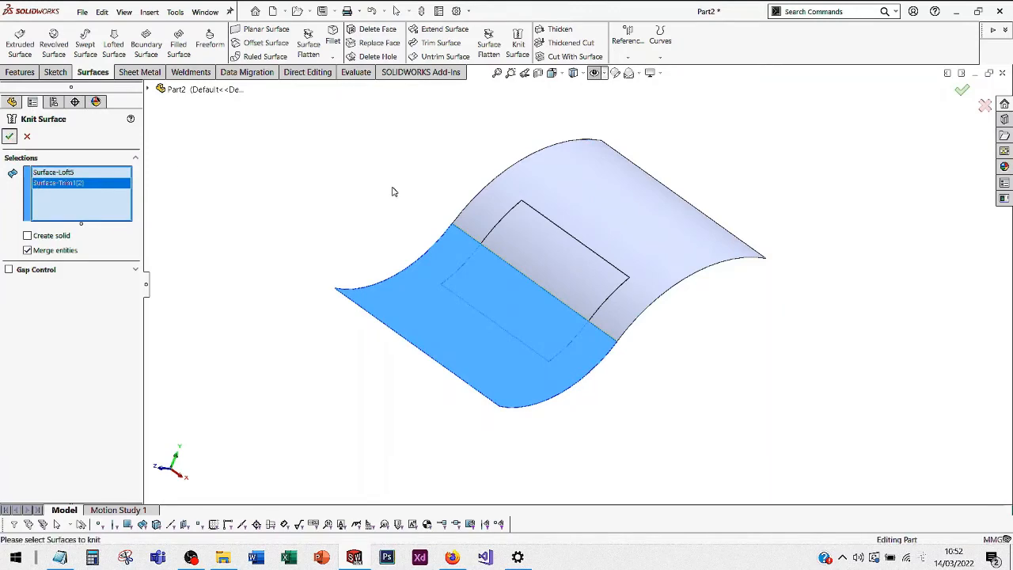
{"action": "middle_click_drag", "start_coordinate": [543, 169], "coordinate": [554, 232]}
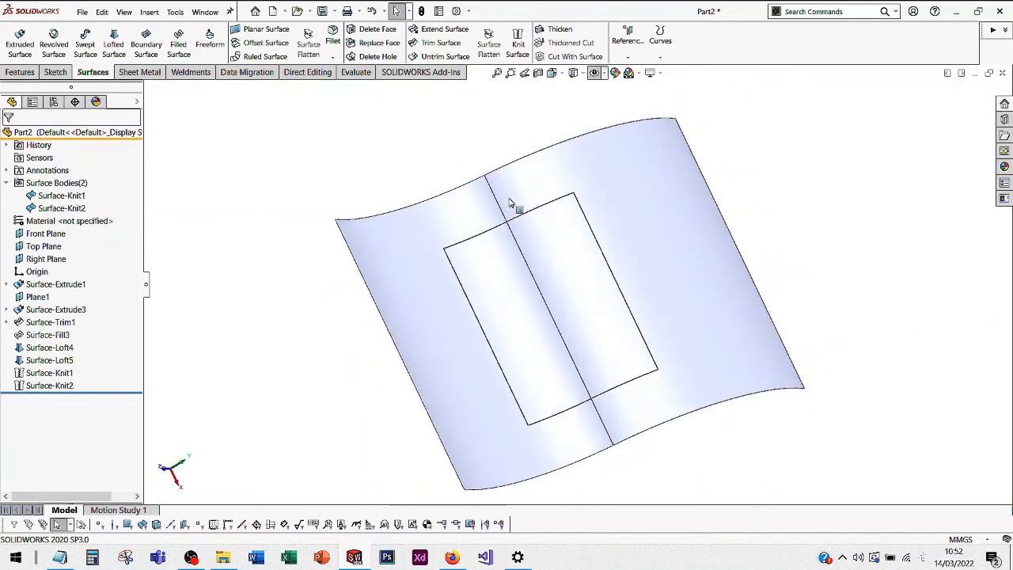
{"action": "mouse_move", "coordinate": [514, 201]}
{"action": "middle_mouse_down"}
{"action": "mouse_move", "coordinate": [530, 154]}
{"action": "mouse_move", "coordinate": [512, 183]}
{"action": "middle_mouse_up"}
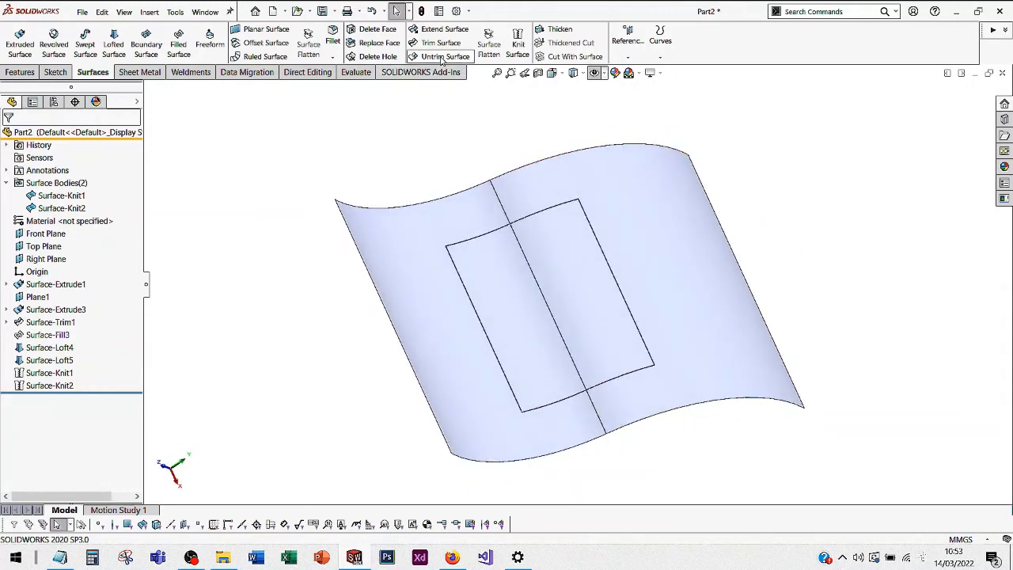
- Examine the Zebra Stripes and the Curvature colors across the central seam of the two knitted surfaces, switching each display off
{"action": "left_click", "coordinate": [355, 72]}
{"action": "left_click", "coordinate": [497, 43]}
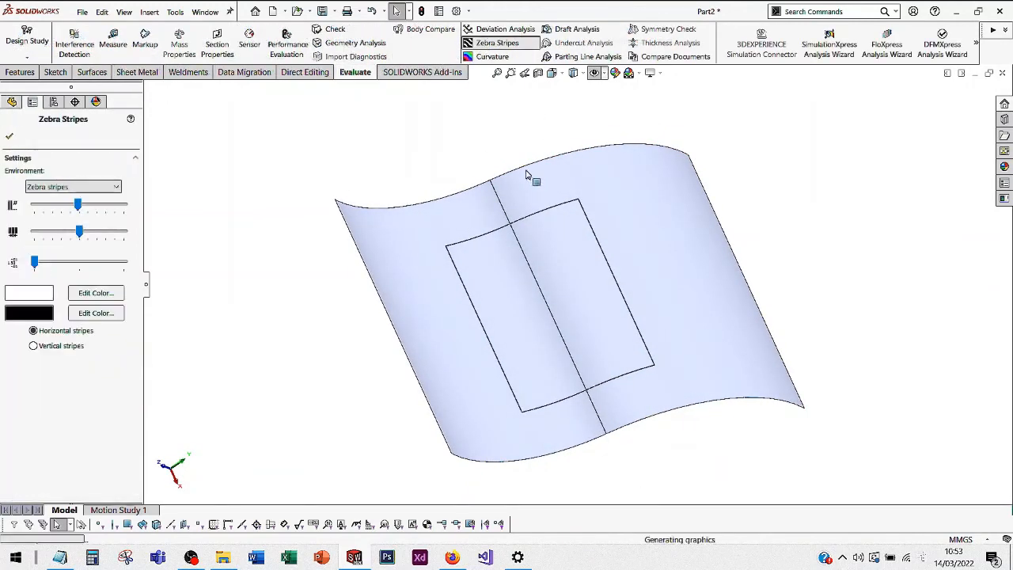
{"action": "mouse_move", "coordinate": [497, 167]}
{"action": "middle_mouse_down"}
{"action": "mouse_move", "coordinate": [450, 167]}
{"action": "mouse_move", "coordinate": [515, 254]}
{"action": "mouse_move", "coordinate": [500, 229]}
{"action": "mouse_move", "coordinate": [488, 153]}
{"action": "mouse_move", "coordinate": [515, 127]}
{"action": "mouse_move", "coordinate": [483, 156]}
{"action": "middle_mouse_up"}
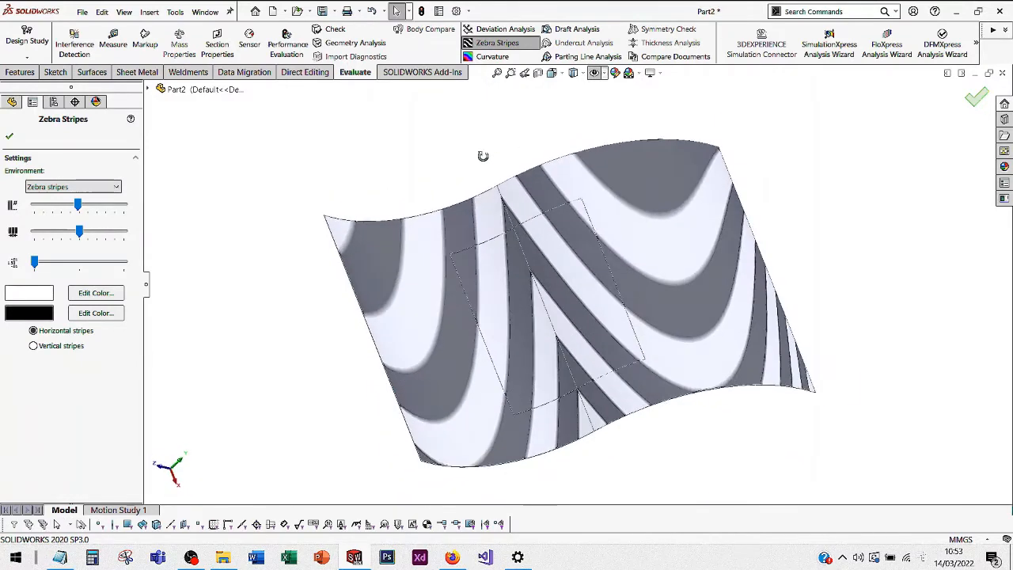
{"action": "left_click", "coordinate": [9, 137]}
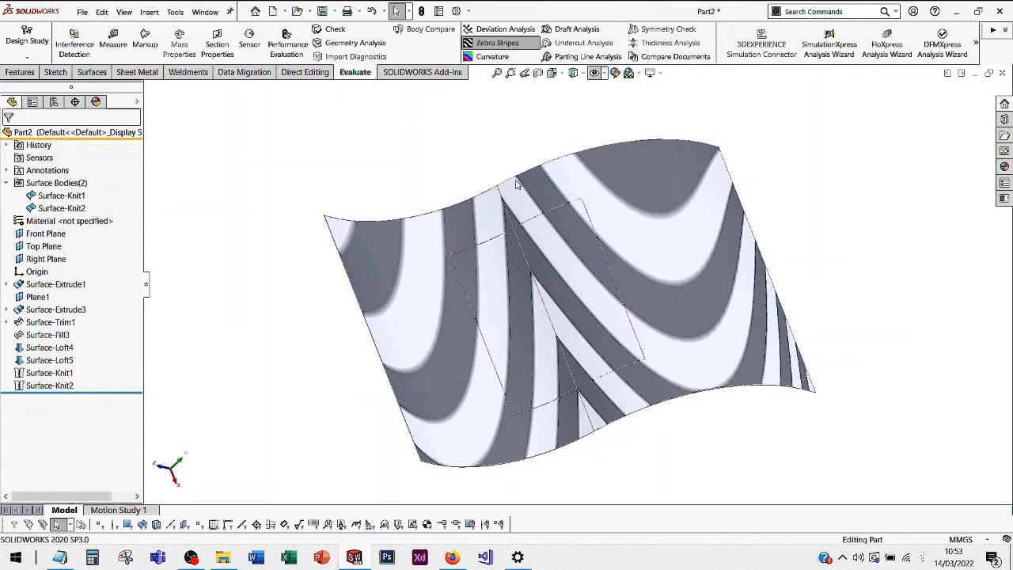
{"action": "left_click", "coordinate": [564, 315]}
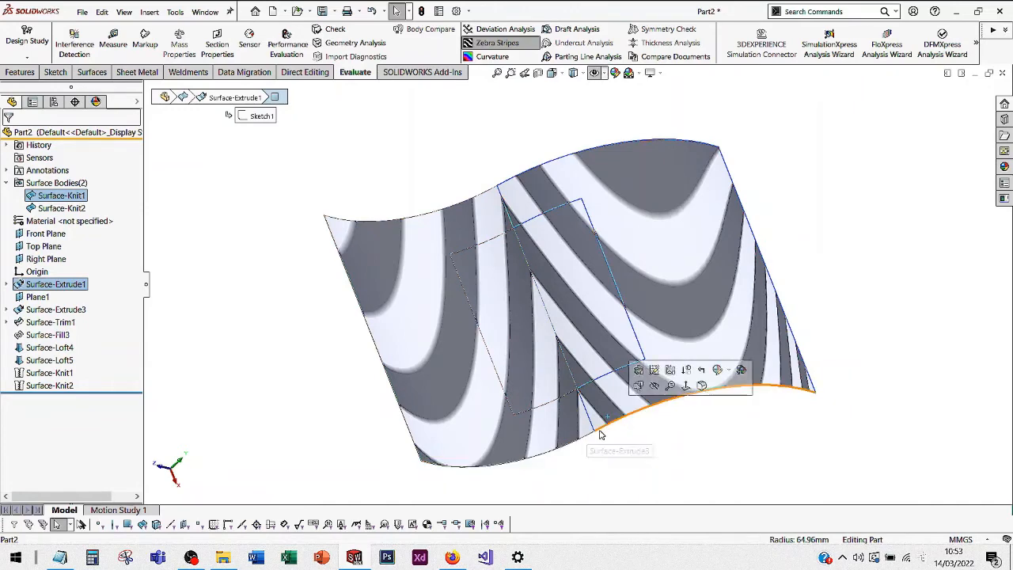
{"action": "middle_click_drag", "start_coordinate": [587, 410], "coordinate": [564, 318]}
{"action": "left_click", "coordinate": [414, 162]}
{"action": "left_click", "coordinate": [497, 45]}
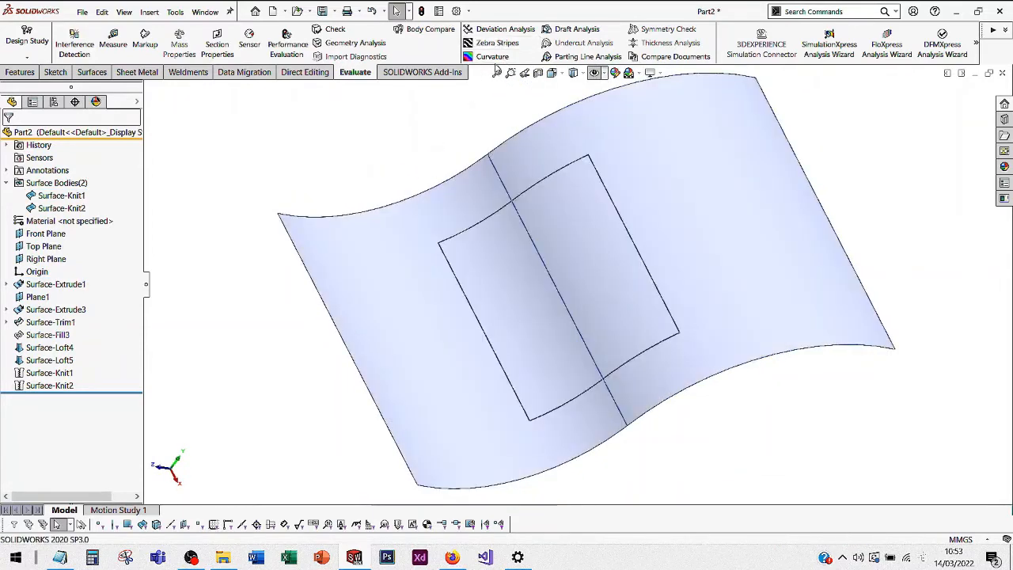
{"action": "left_click", "coordinate": [492, 56]}
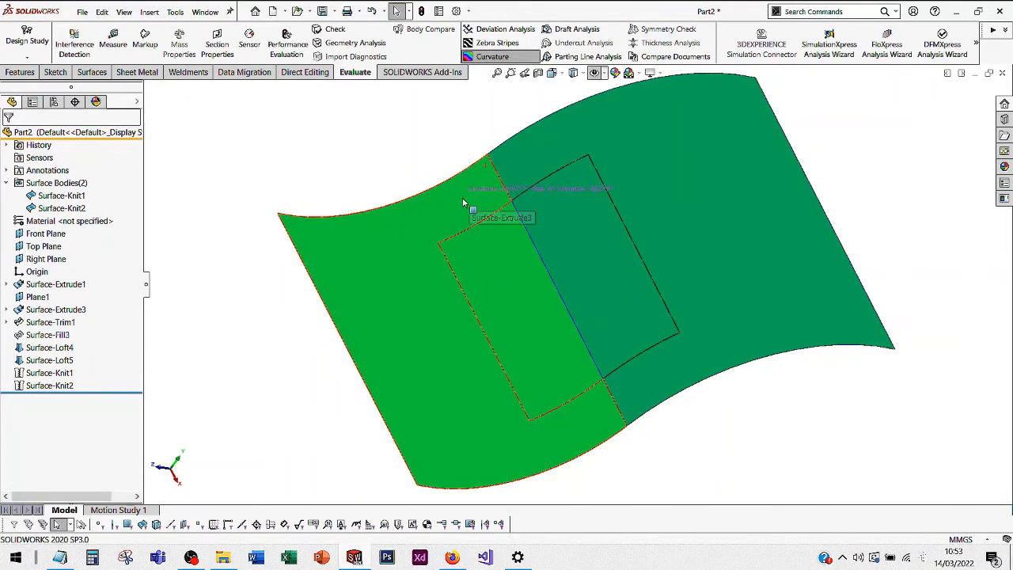
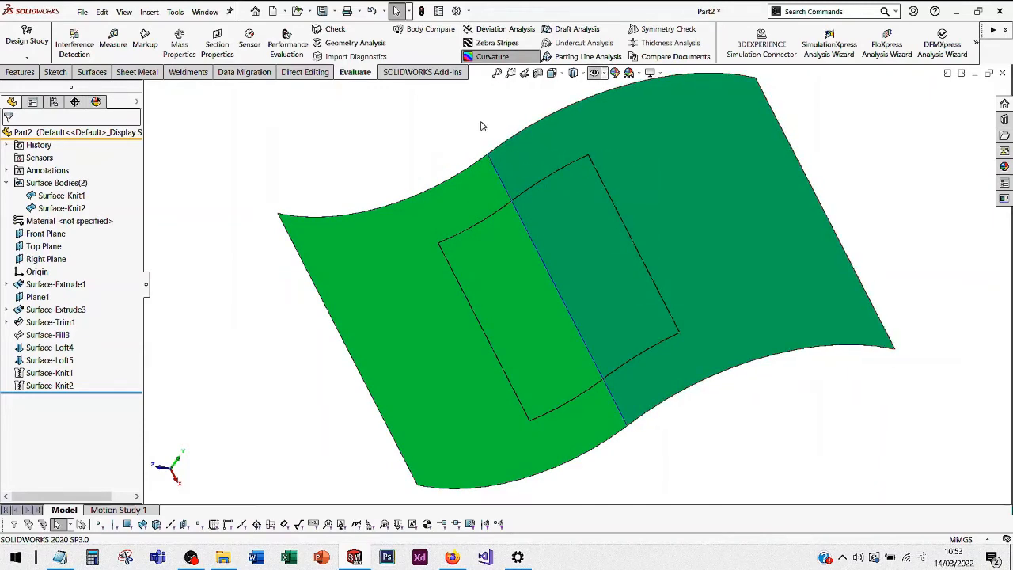
{"action": "left_click", "coordinate": [493, 56]}
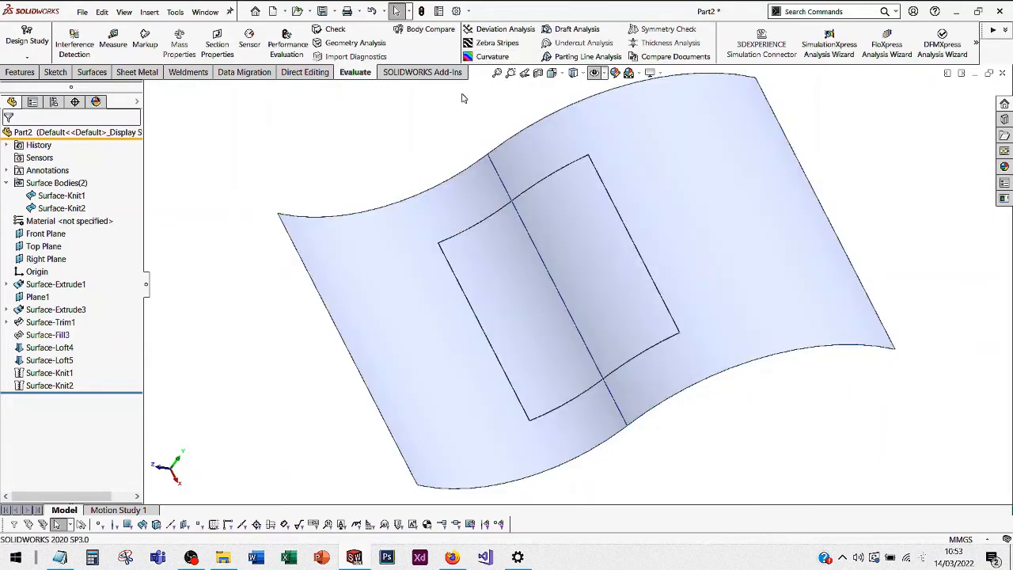
{"action": "left_click", "coordinate": [52, 250]}
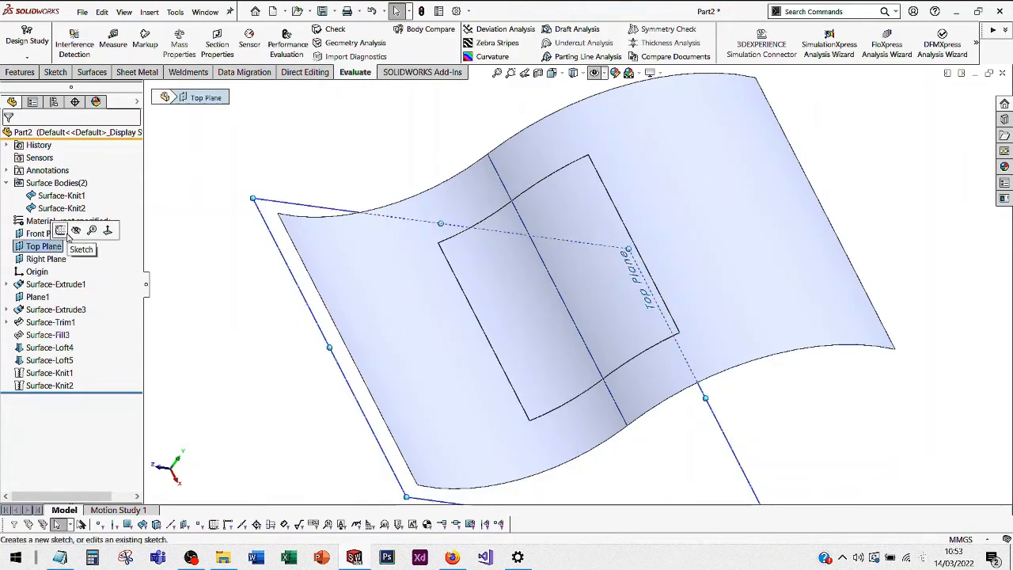
{"action": "left_click", "coordinate": [60, 230]}
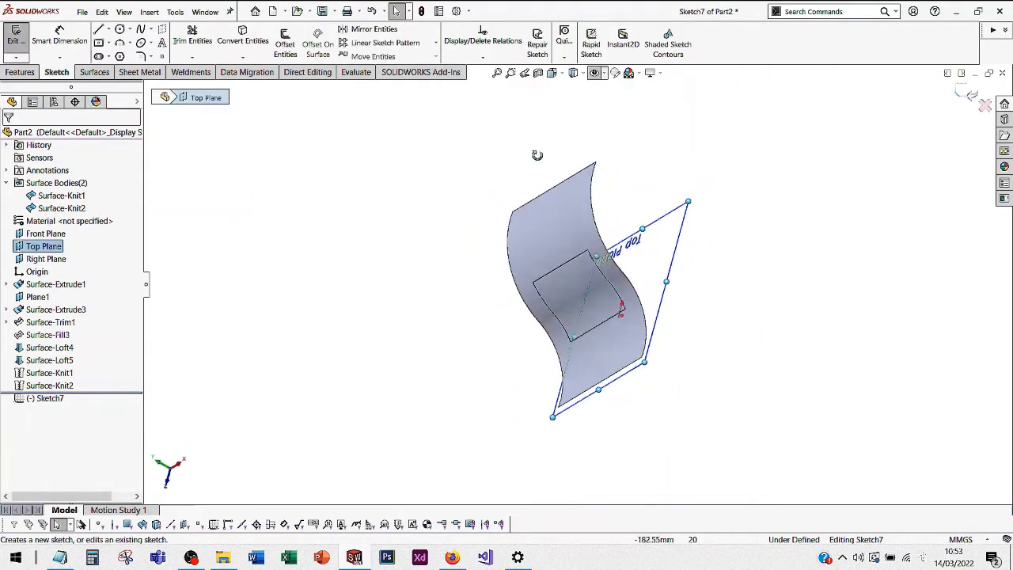
{"action": "left_click", "coordinate": [981, 101]}
- Sketch a center rectangle on the Front Plane, centred on the seam's midpoint, about 122 mm wide and 7.1 mm high, overhanging both surface sides
{"action": "scroll", "coordinate": [546, 305], "scroll_direction": "down", "scroll_amount": 3}
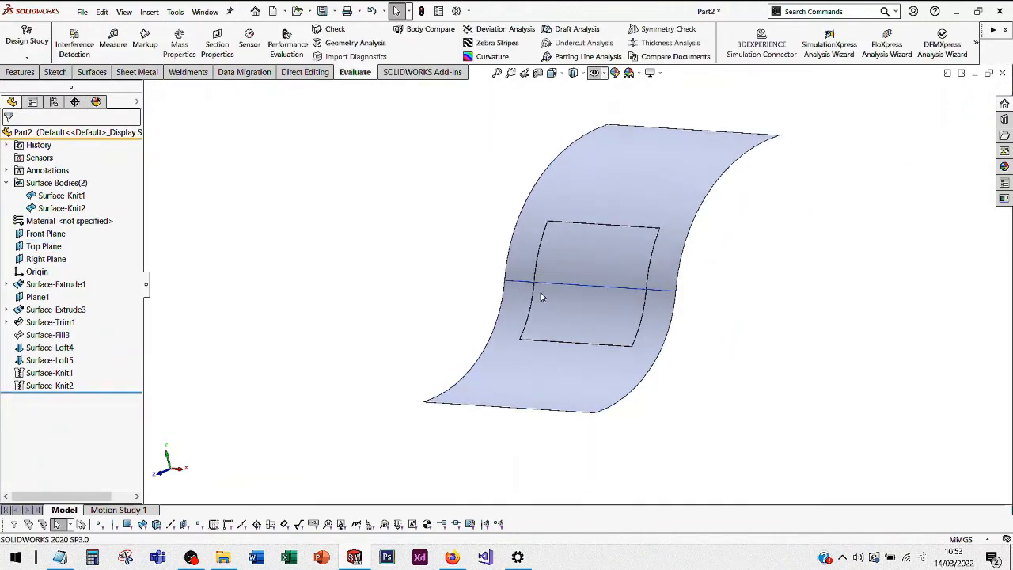
{"action": "scroll", "coordinate": [540, 293], "scroll_direction": "down", "scroll_amount": 1}
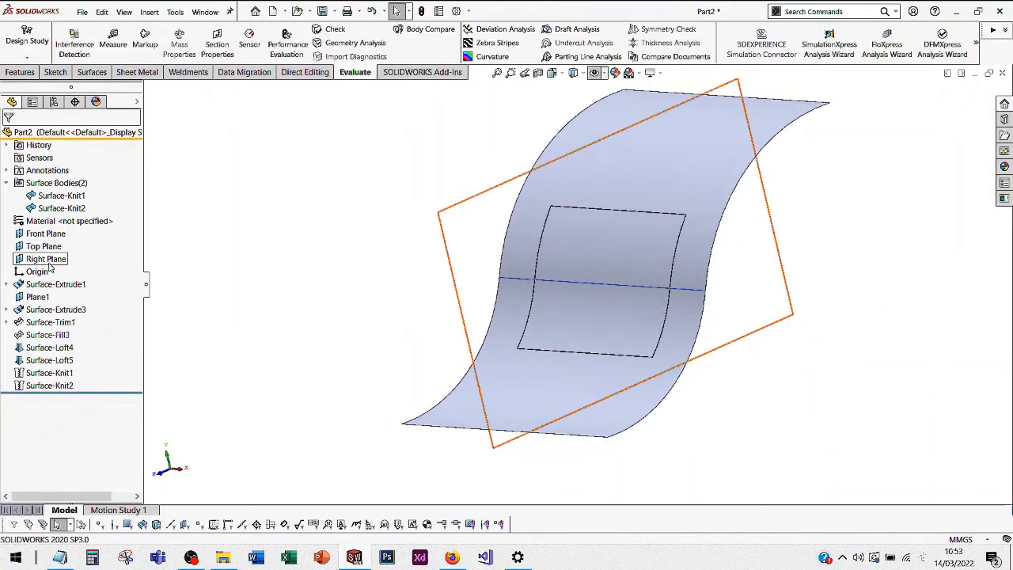
{"action": "left_click", "coordinate": [46, 234]}
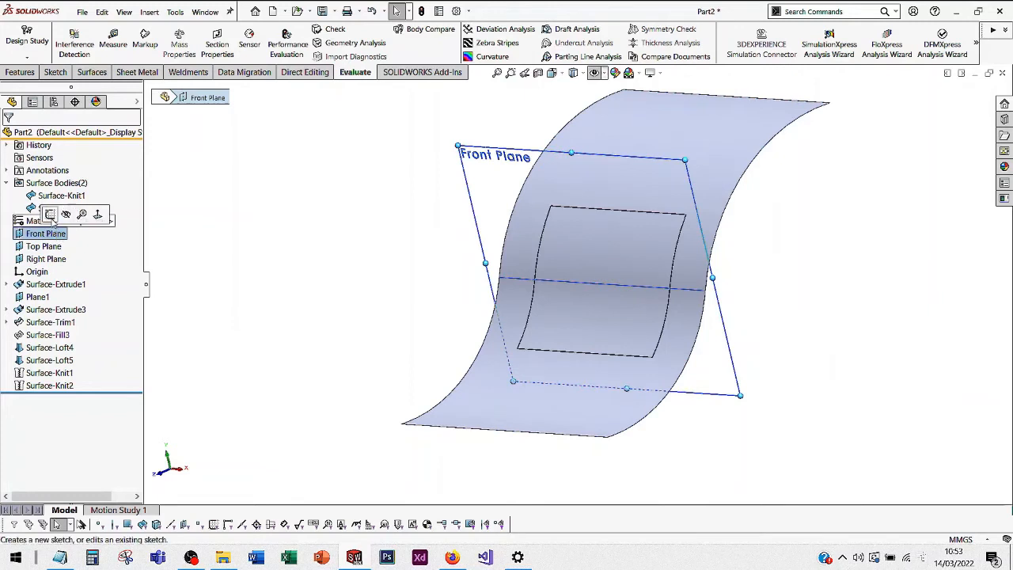
{"action": "left_click", "coordinate": [50, 215]}
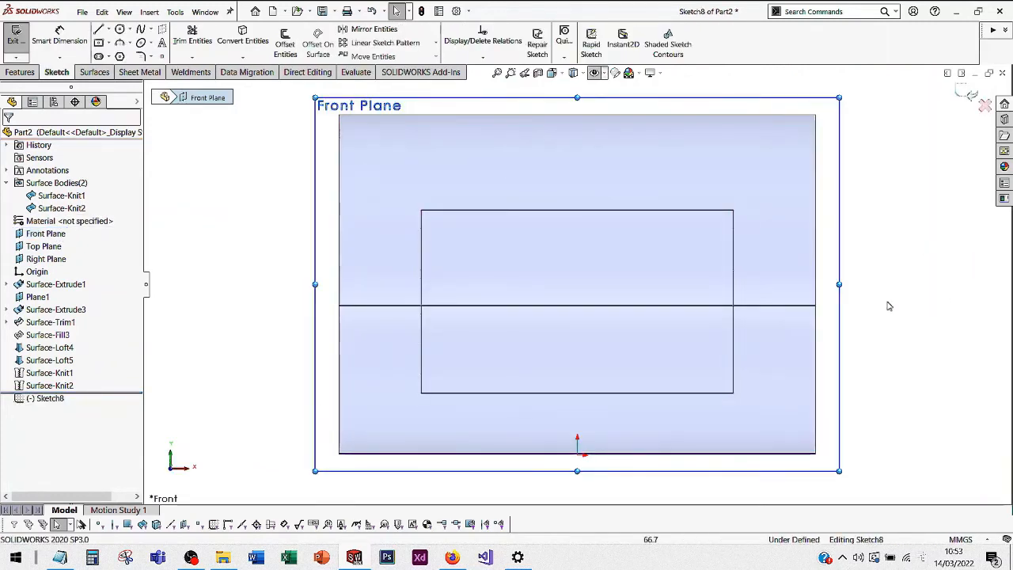
{"action": "left_click", "coordinate": [888, 306]}
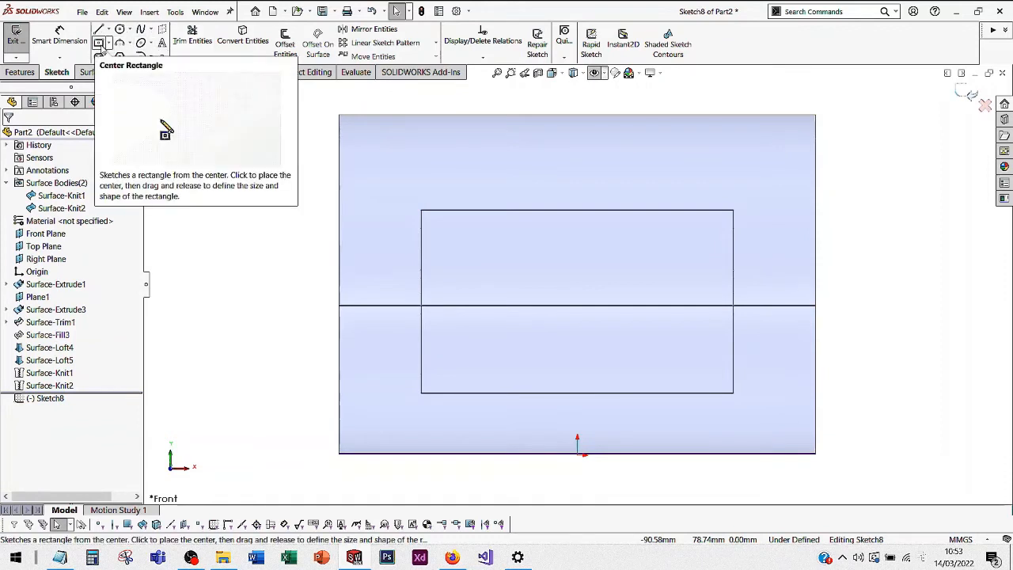
{"action": "left_click", "coordinate": [99, 44]}
{"action": "key", "text": "r"}
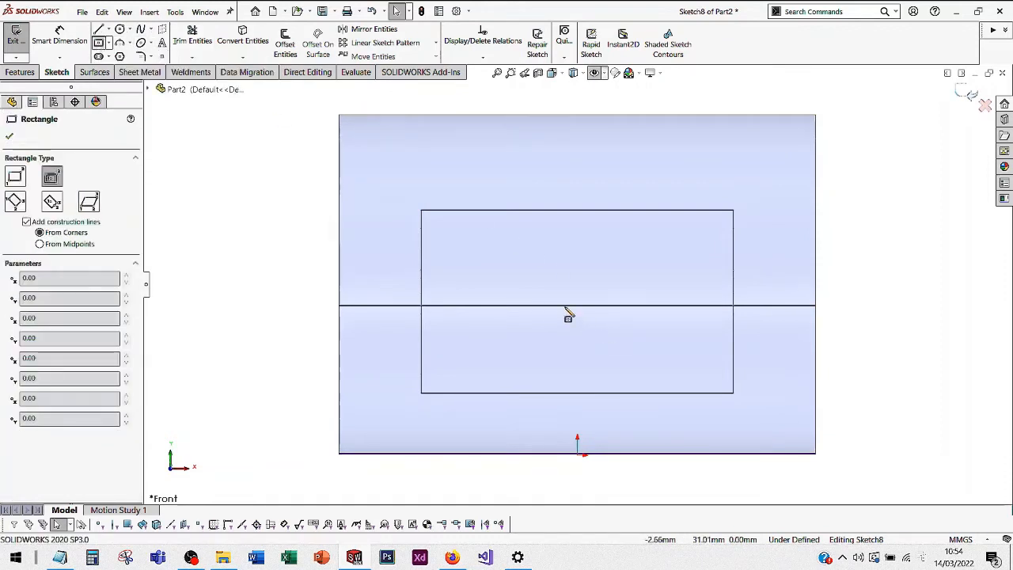
{"action": "left_click", "coordinate": [577, 305]}
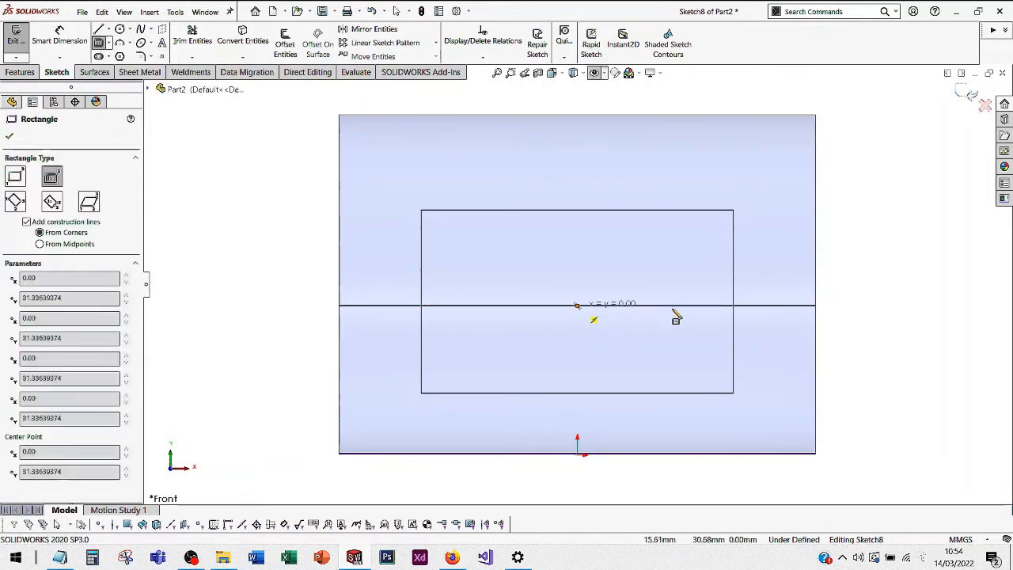
{"action": "left_click", "coordinate": [867, 288]}
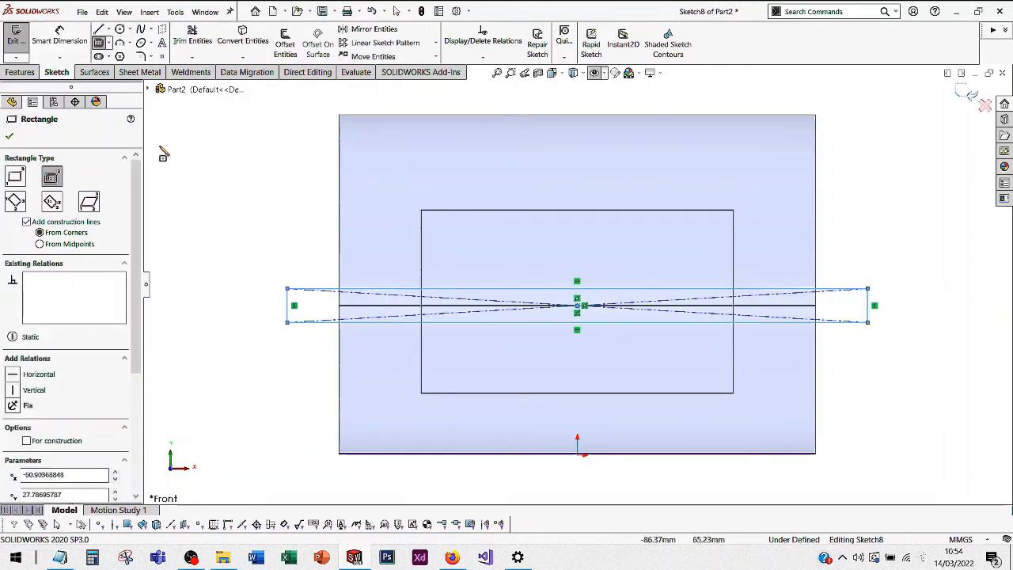
- Dimension the rectangle's height at 15 mm and leave the dimension tool
{"action": "left_click", "coordinate": [59, 35]}
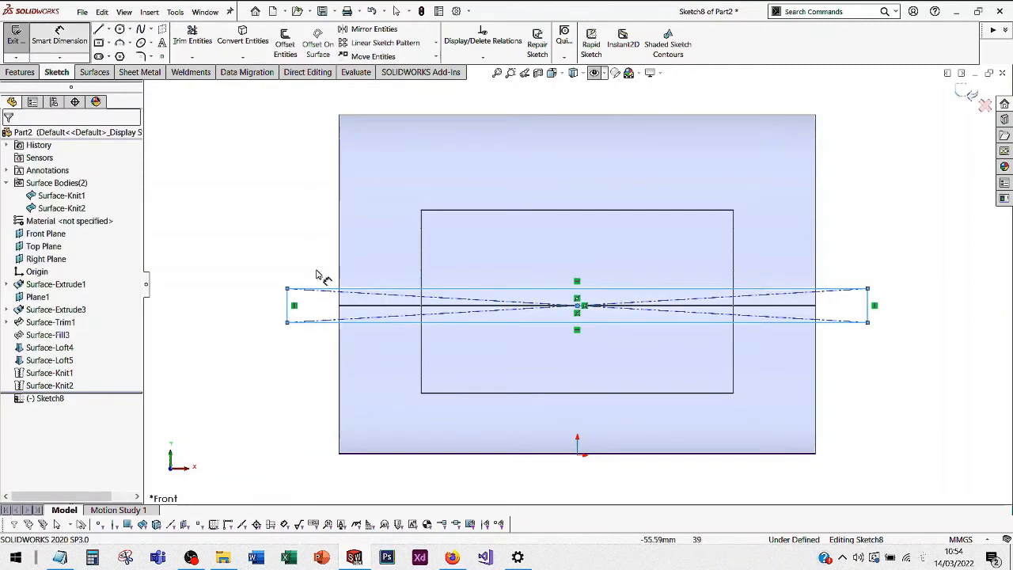
{"action": "left_click", "coordinate": [261, 309]}
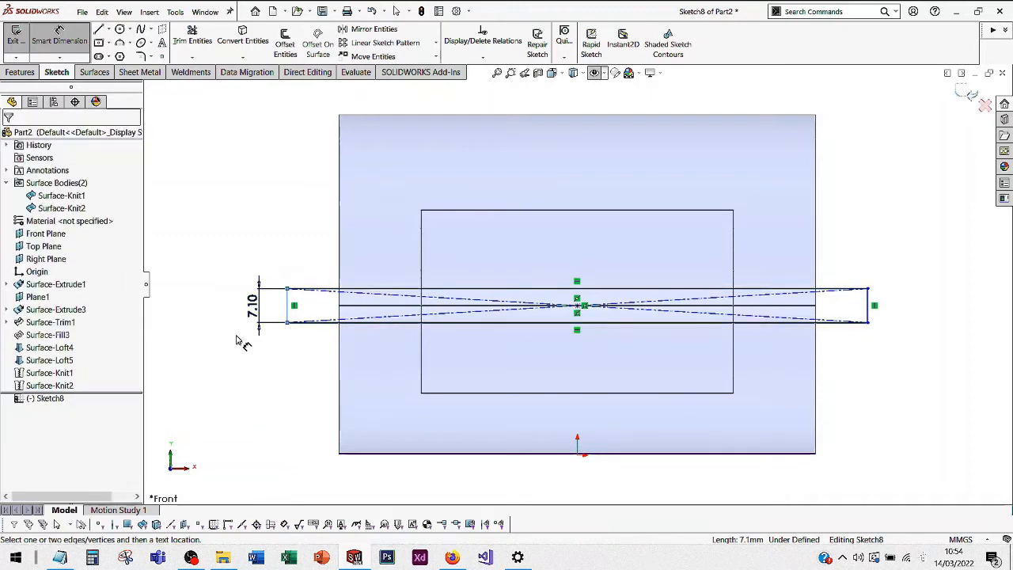
{"action": "left_click", "coordinate": [240, 340]}
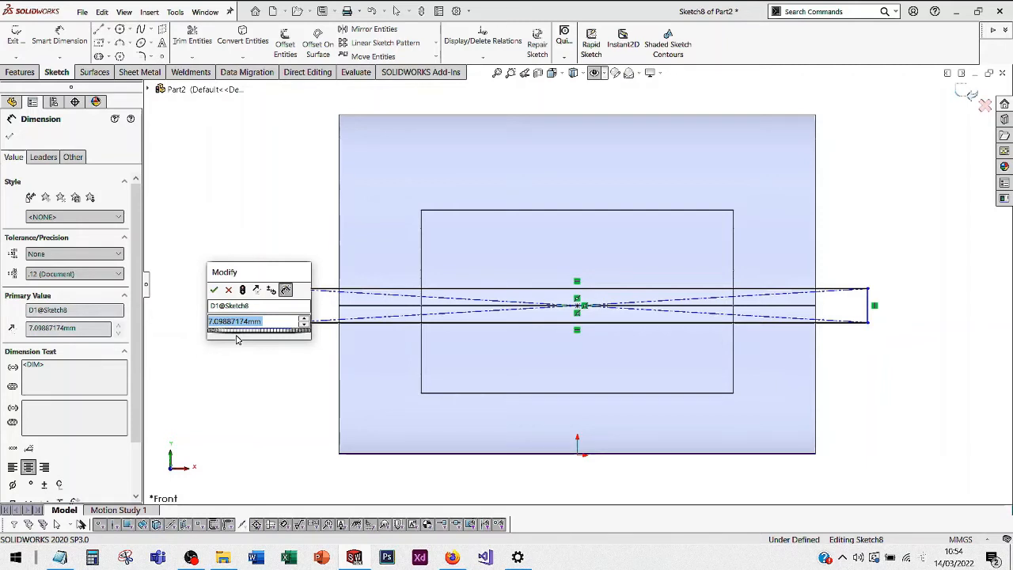
{"action": "mouse_move", "coordinate": [236, 340]}
{"action": "key", "text": "Return"}
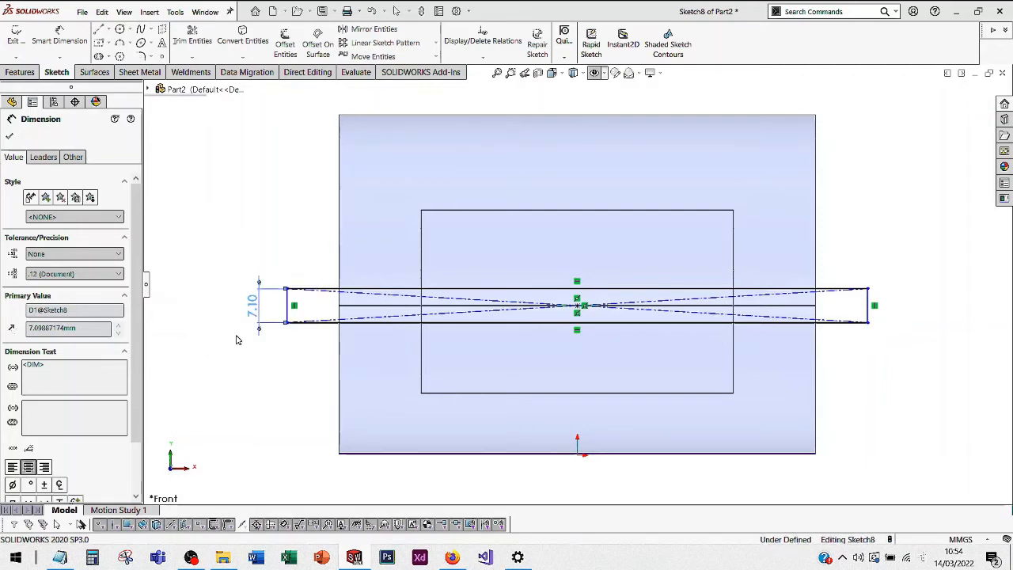
{"action": "left_click", "coordinate": [910, 279]}
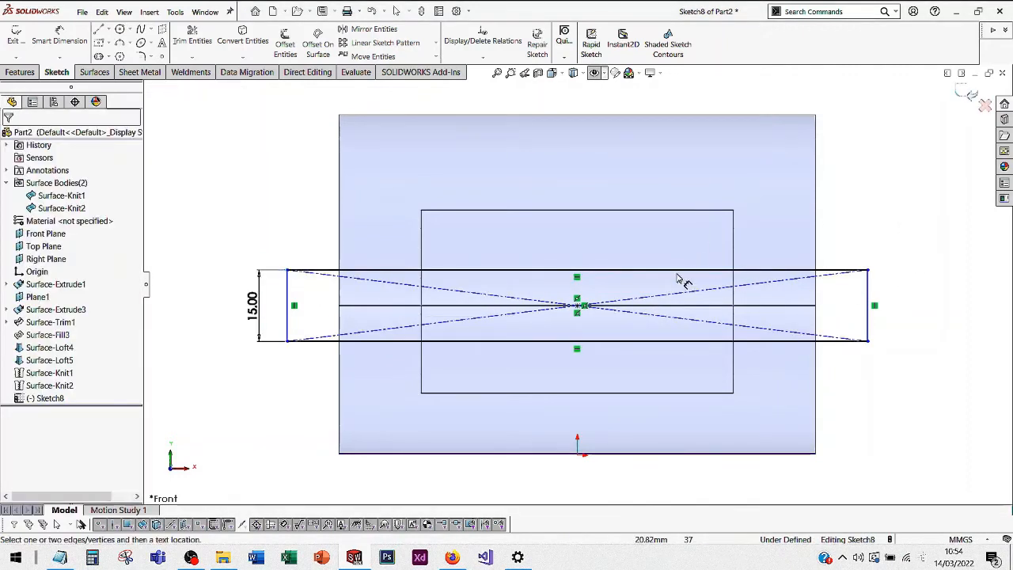
{"action": "right_click", "coordinate": [926, 170]}
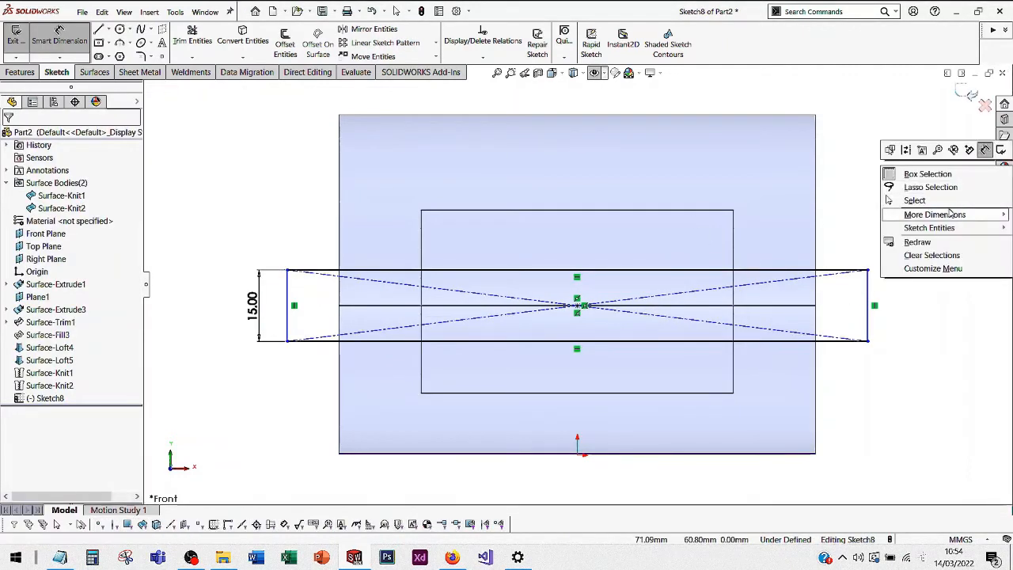
{"action": "left_click", "coordinate": [922, 204]}
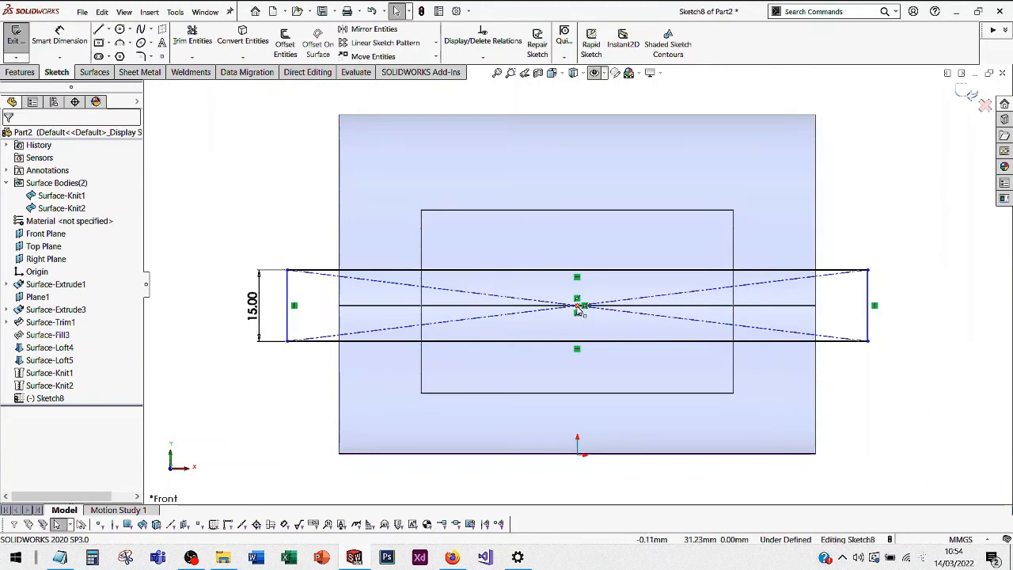
- Add a vertical relation between the rectangle's center point and the sketch origin
{"action": "left_click", "coordinate": [581, 445]}
{"action": "left_click", "coordinate": [582, 454], "text": "ctrl"}
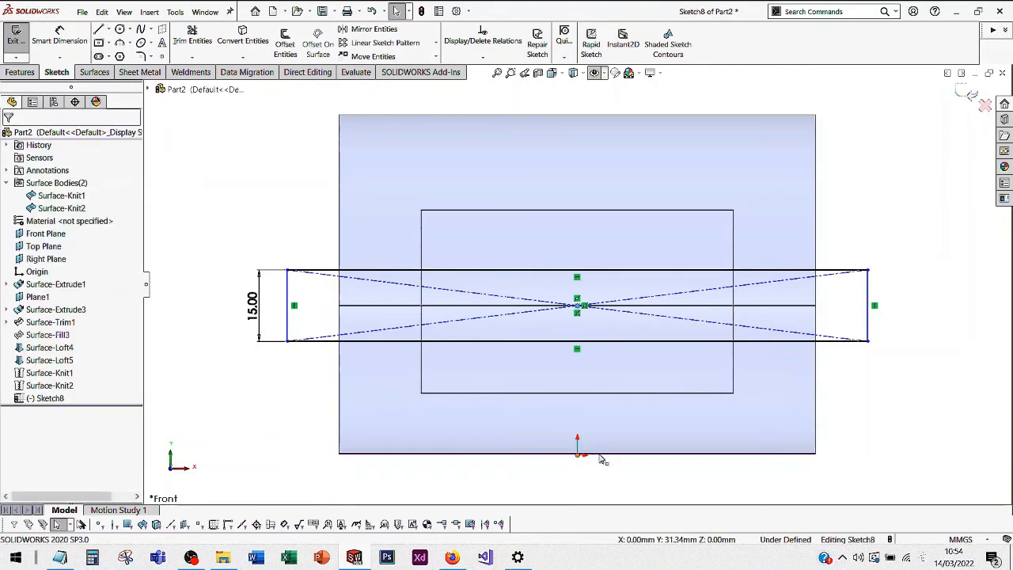
{"action": "left_click", "coordinate": [623, 418]}
{"action": "left_click", "coordinate": [891, 285]}
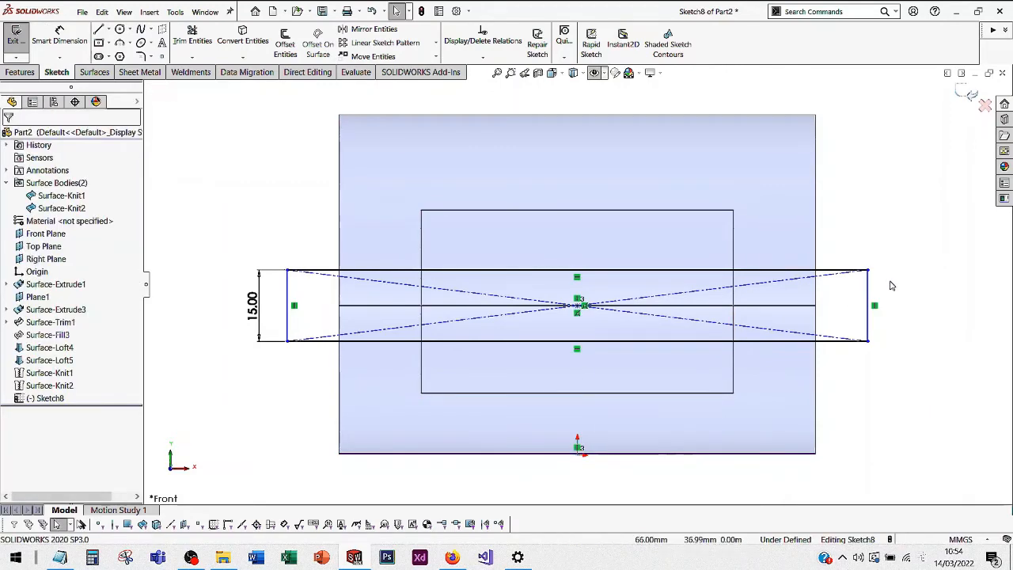
{"action": "key", "text": "s"}
{"action": "left_click", "coordinate": [913, 290]}
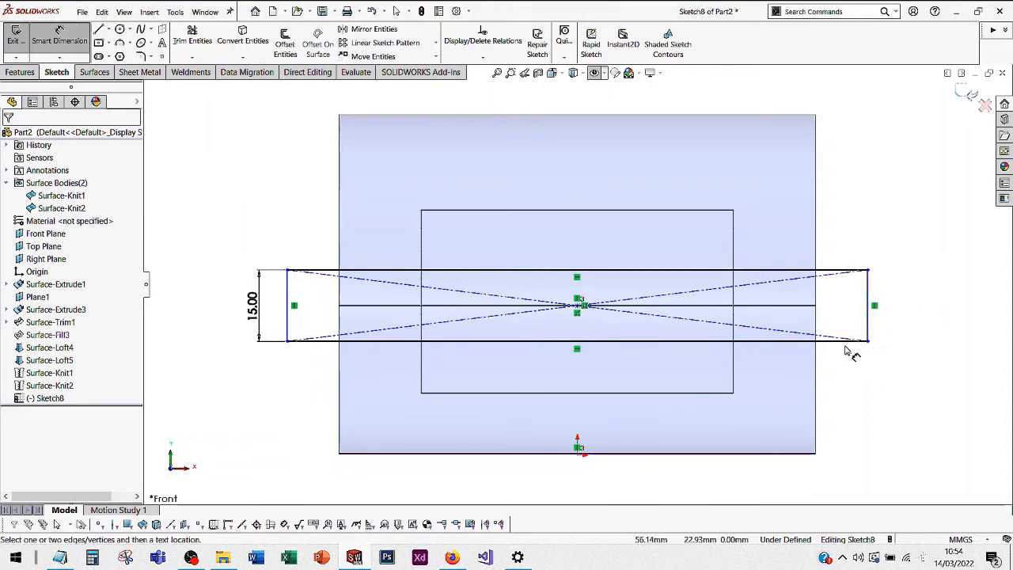
{"action": "left_click", "coordinate": [868, 334]}
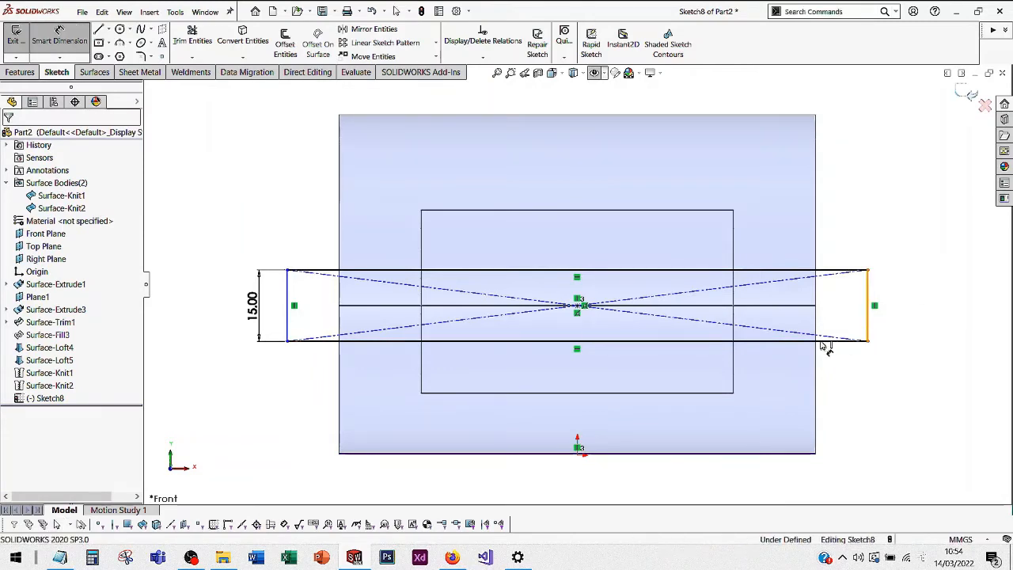
{"action": "left_click", "coordinate": [818, 358]}
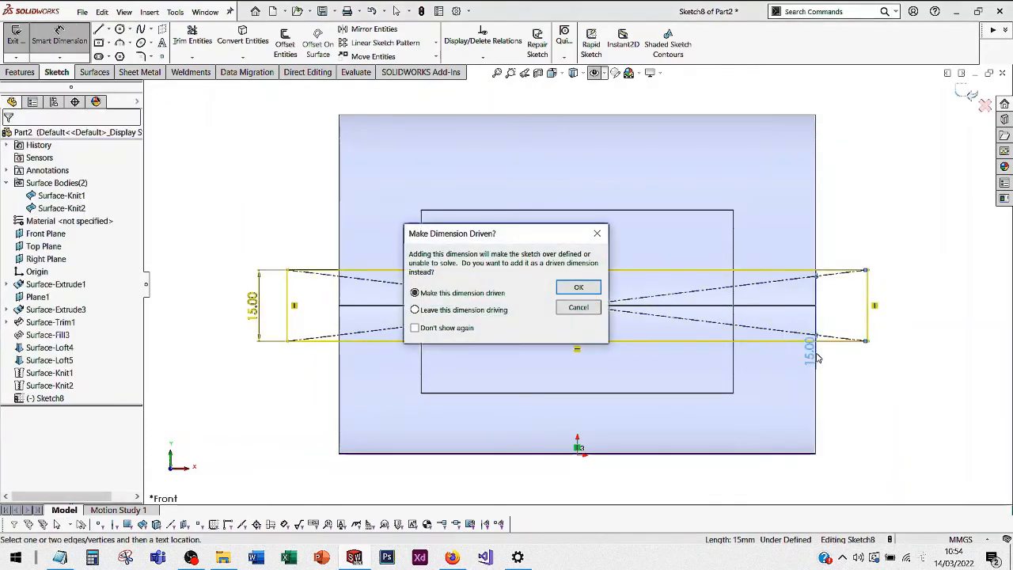
{"action": "key", "text": "Escape"}
- Dimension the rectangle's short end 10 mm beyond the surface's adjacent side edge and exit the sketch
{"action": "left_click", "coordinate": [851, 329]}
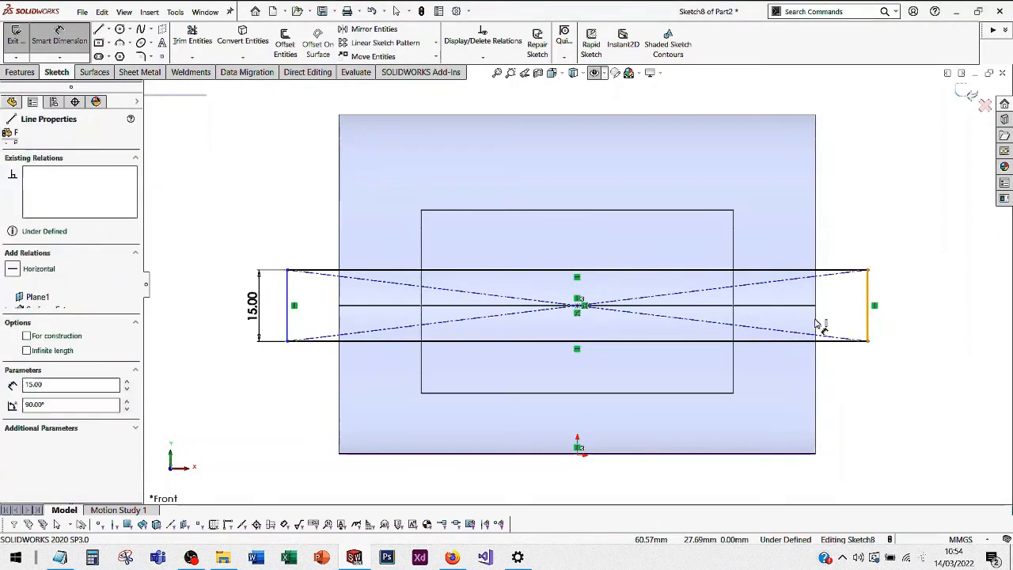
{"action": "left_click", "coordinate": [816, 360]}
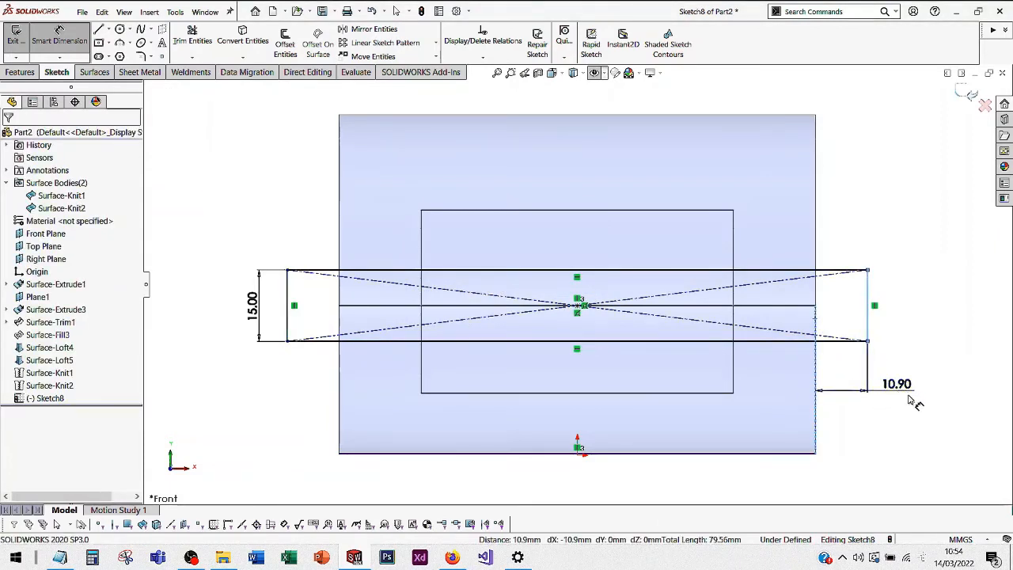
{"action": "left_click", "coordinate": [926, 341]}
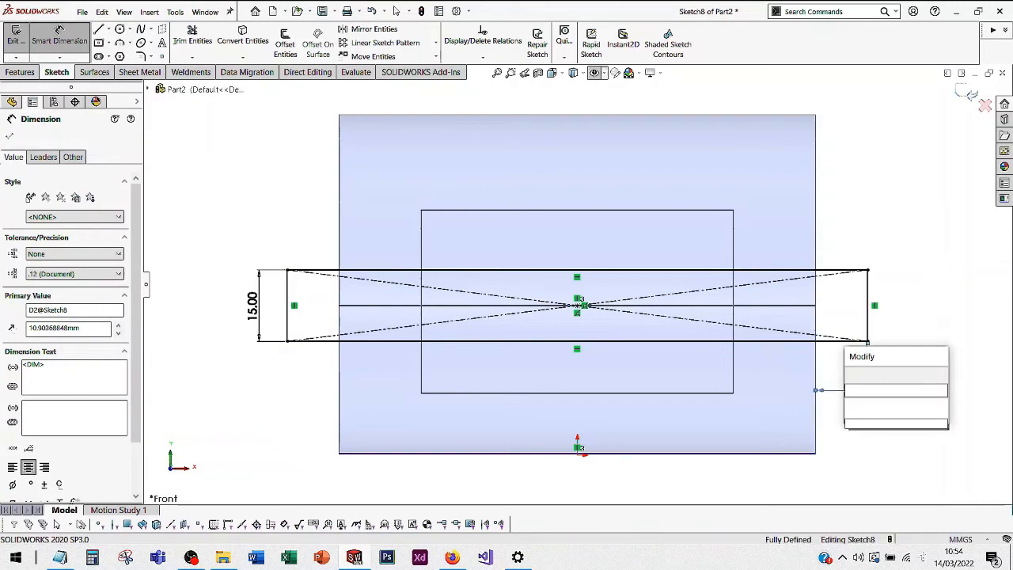
{"action": "key", "text": "Return"}
{"action": "key", "text": "Escape"}
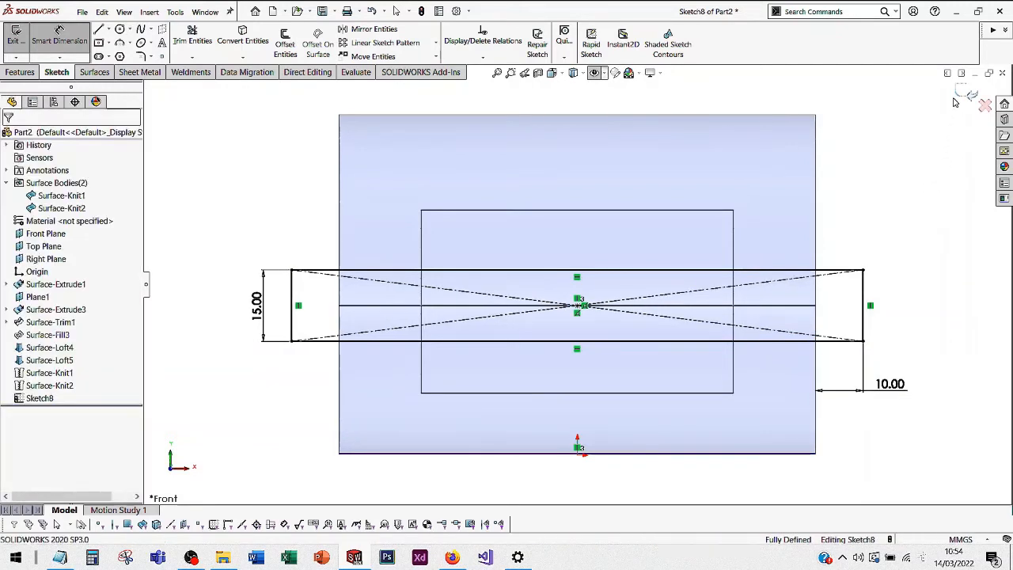
{"action": "double_click", "coordinate": [941, 178]}
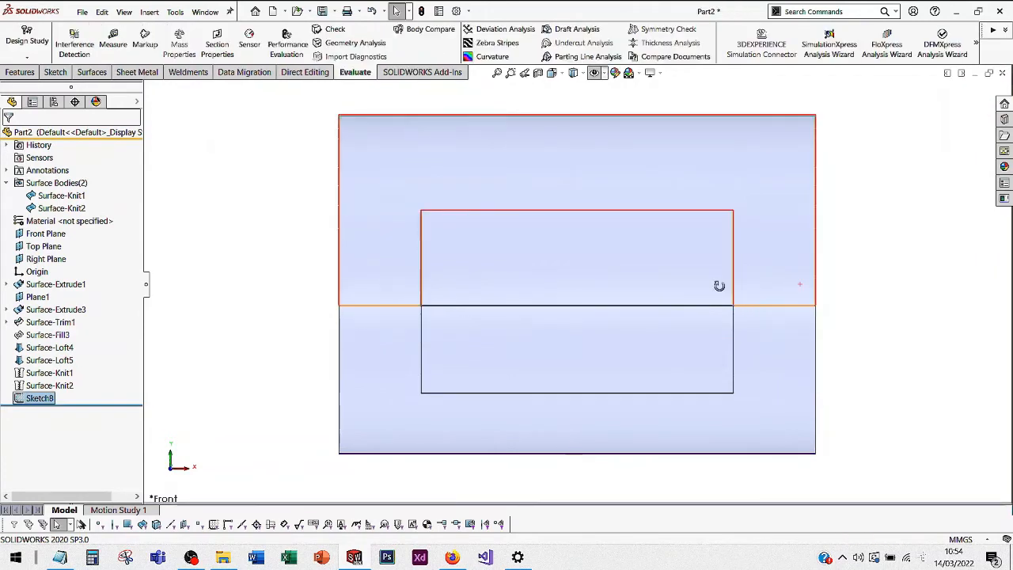
- Trim both knitted surfaces with the rectangle sketch, removing the two band pieces either side of the central seam
{"action": "left_click", "coordinate": [91, 72]}
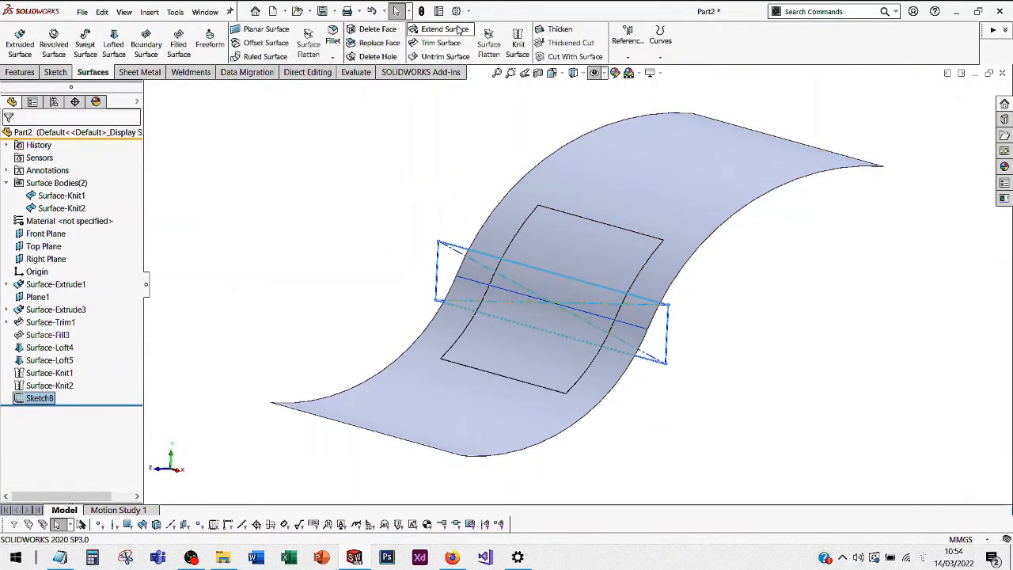
{"action": "left_click", "coordinate": [446, 46]}
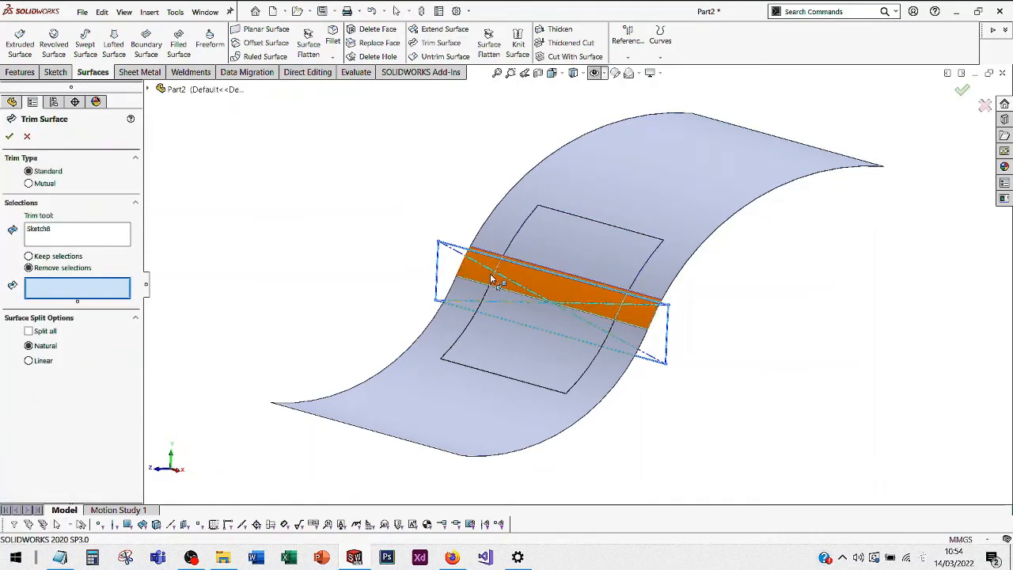
{"action": "left_click", "coordinate": [43, 228]}
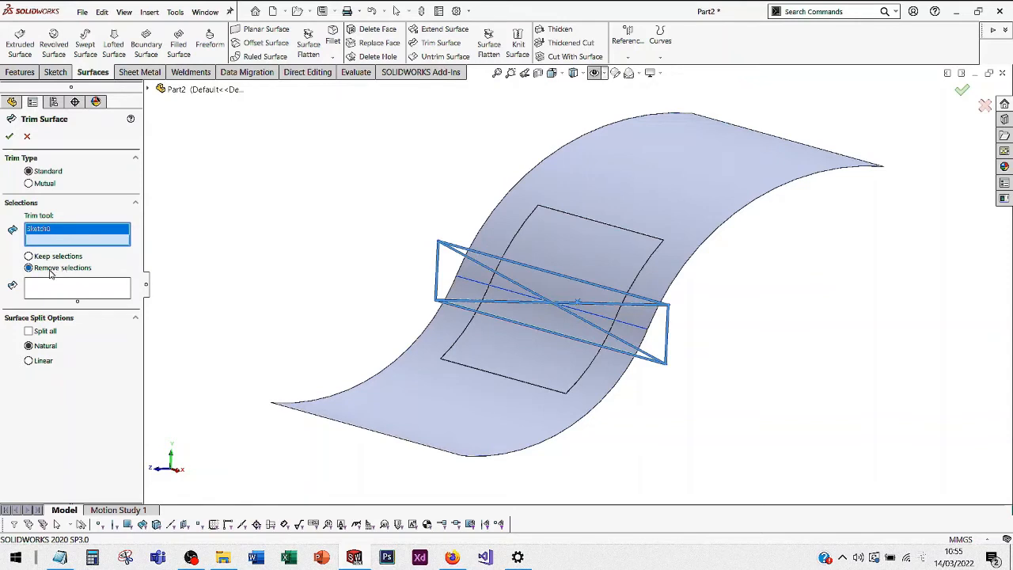
{"action": "left_click", "coordinate": [77, 288]}
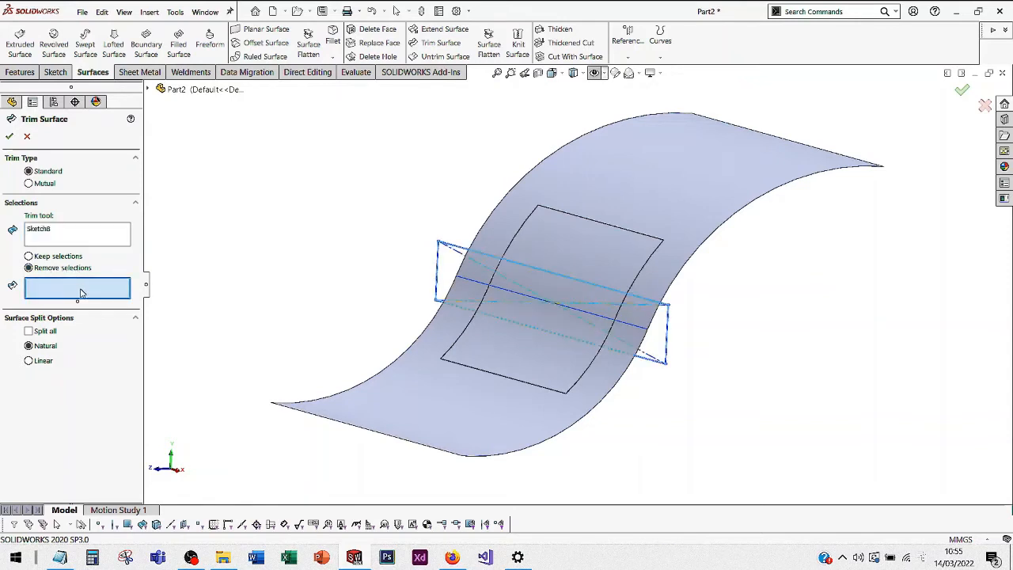
{"action": "left_click", "coordinate": [578, 299]}
{"action": "left_click", "coordinate": [554, 328]}
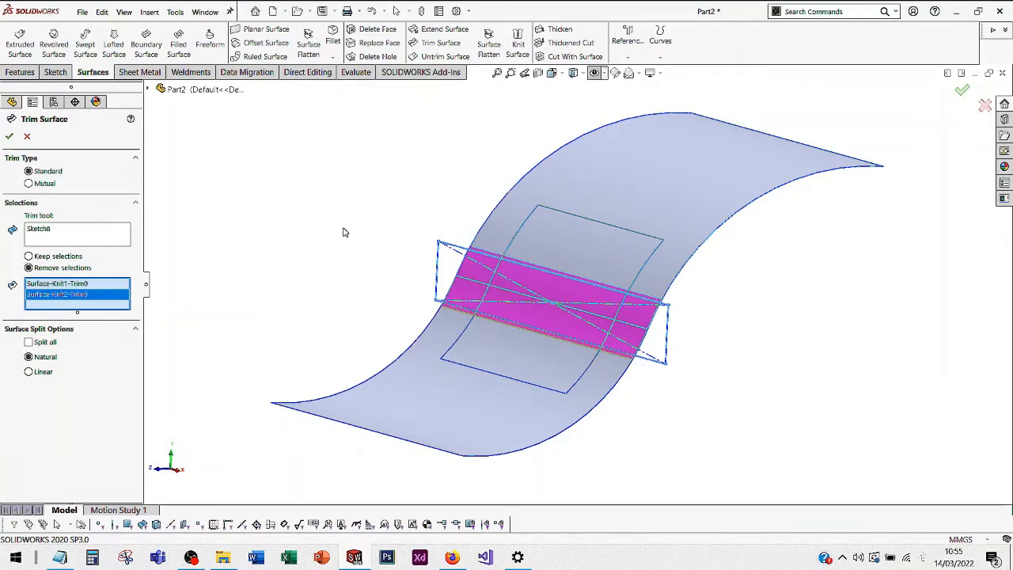
{"action": "left_click", "coordinate": [9, 137]}
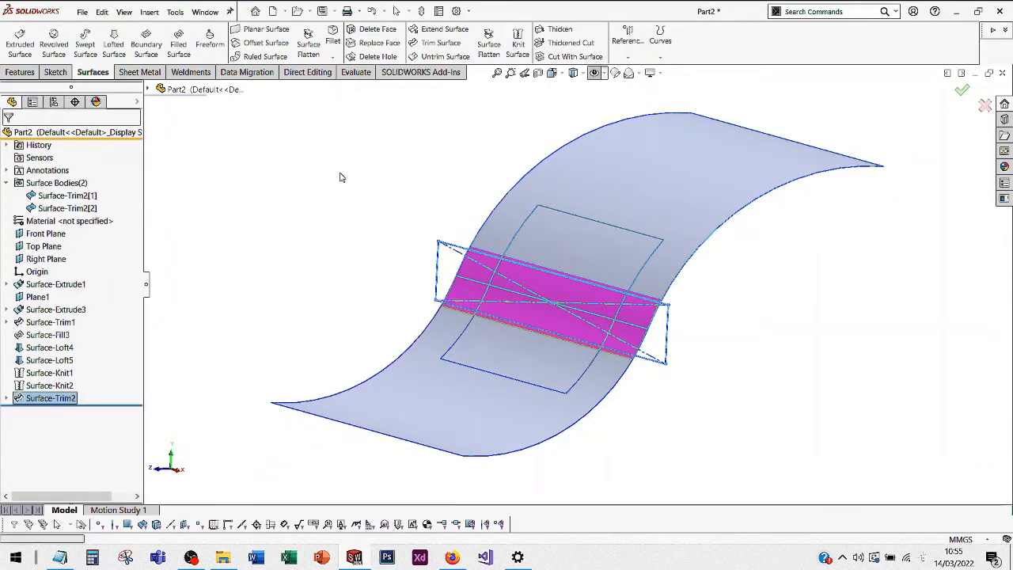
- Inspect the two separated halves with the Curvature display and turn it off again
{"action": "middle_click_drag", "start_coordinate": [495, 269], "coordinate": [514, 305]}
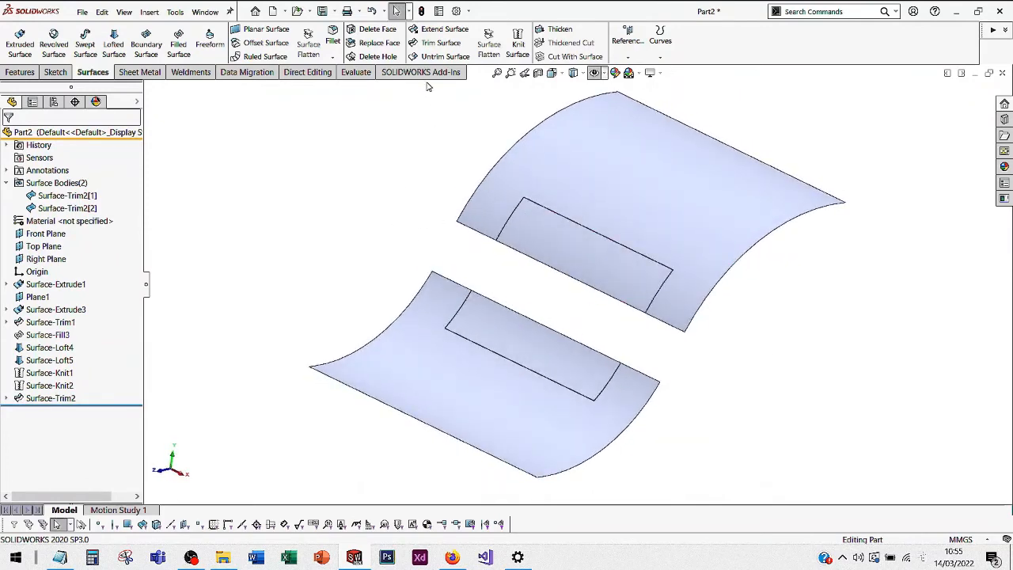
{"action": "left_click", "coordinate": [357, 73]}
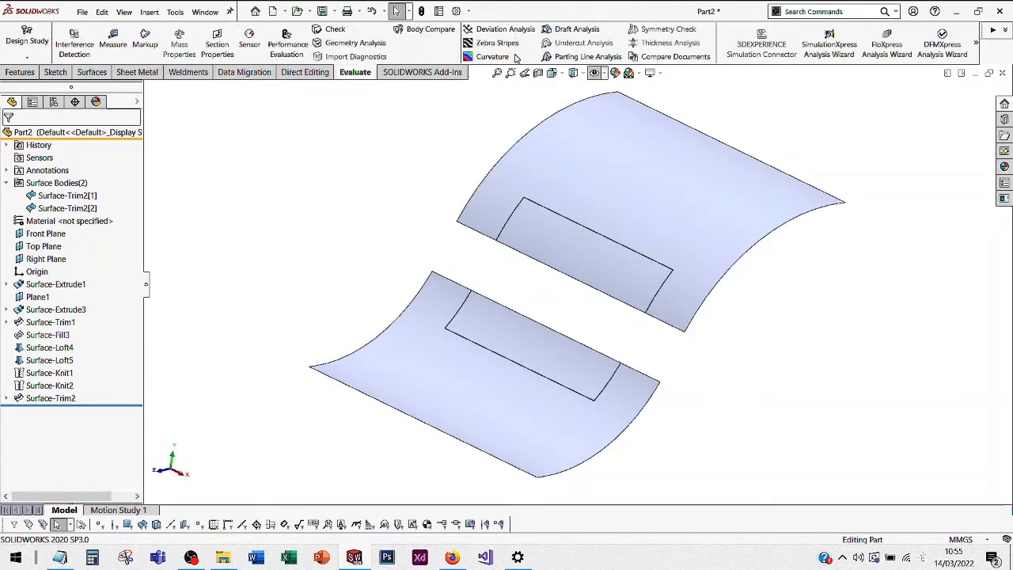
{"action": "left_click", "coordinate": [504, 61]}
{"action": "left_click", "coordinate": [506, 61]}
- Start a surface loft and group all the gap-side edges of the upper half as the first profile using SelectionManager
{"action": "left_click", "coordinate": [93, 73]}
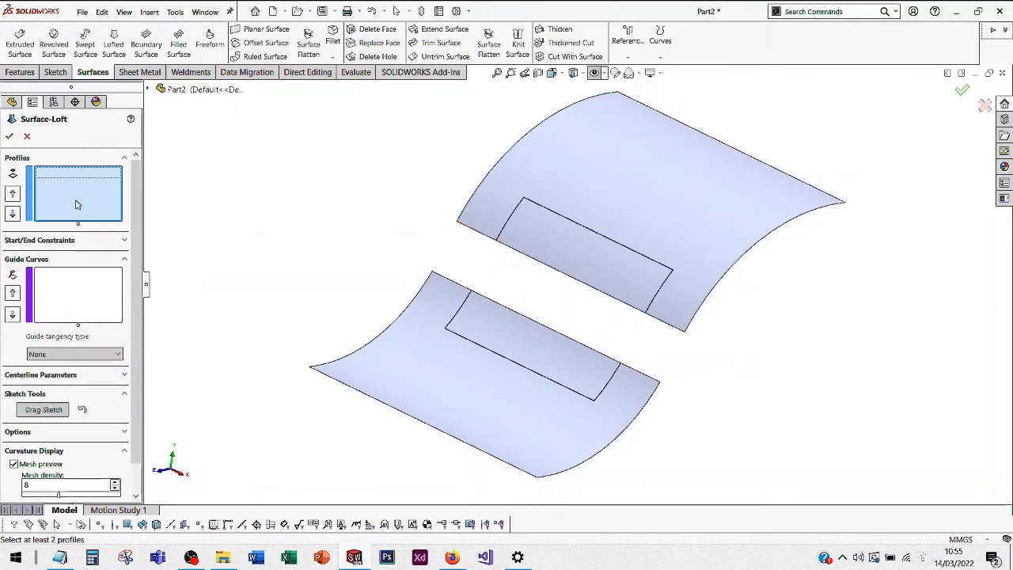
{"action": "right_click", "coordinate": [447, 226]}
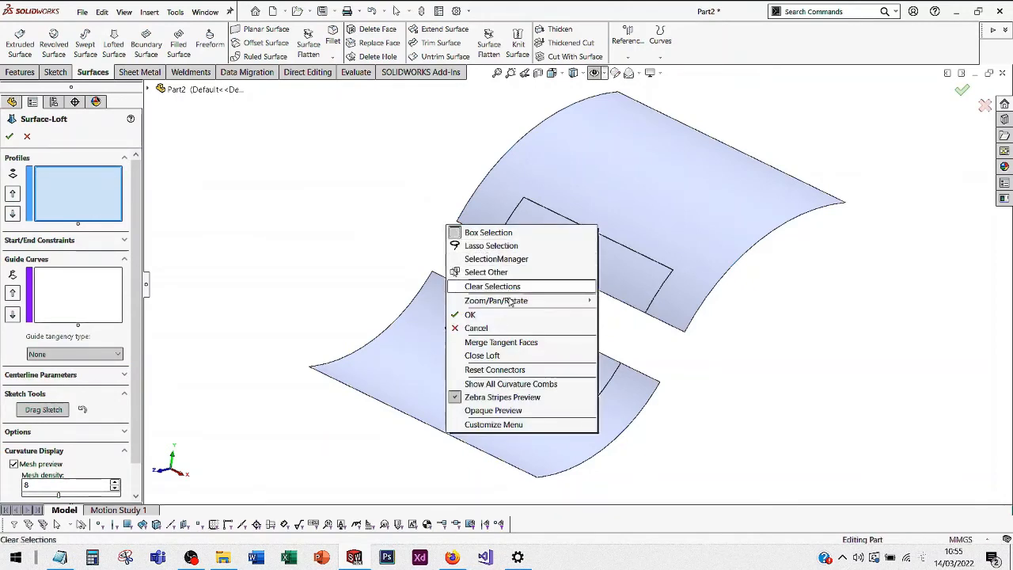
{"action": "left_click", "coordinate": [493, 260]}
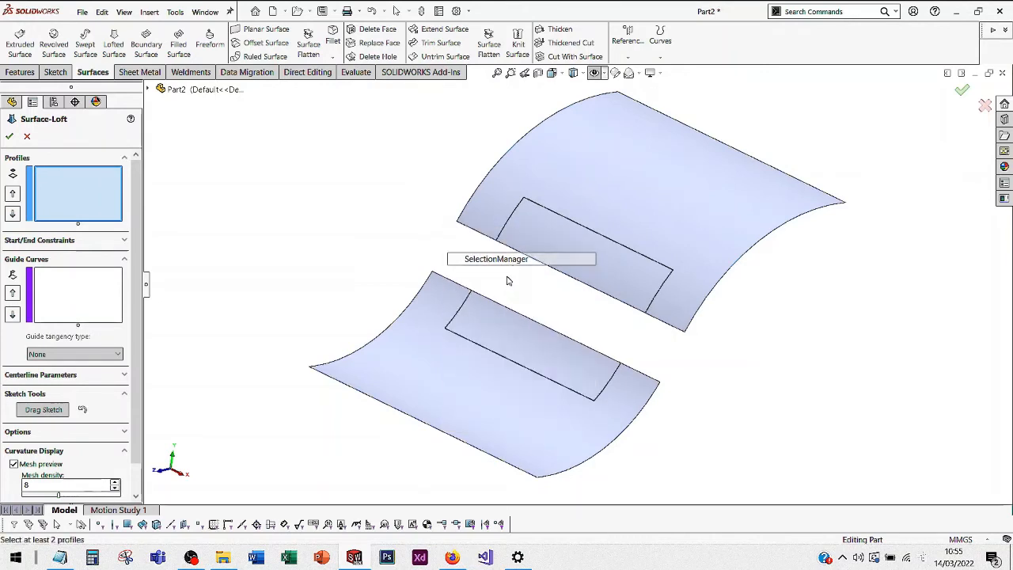
{"action": "left_click", "coordinate": [486, 236]}
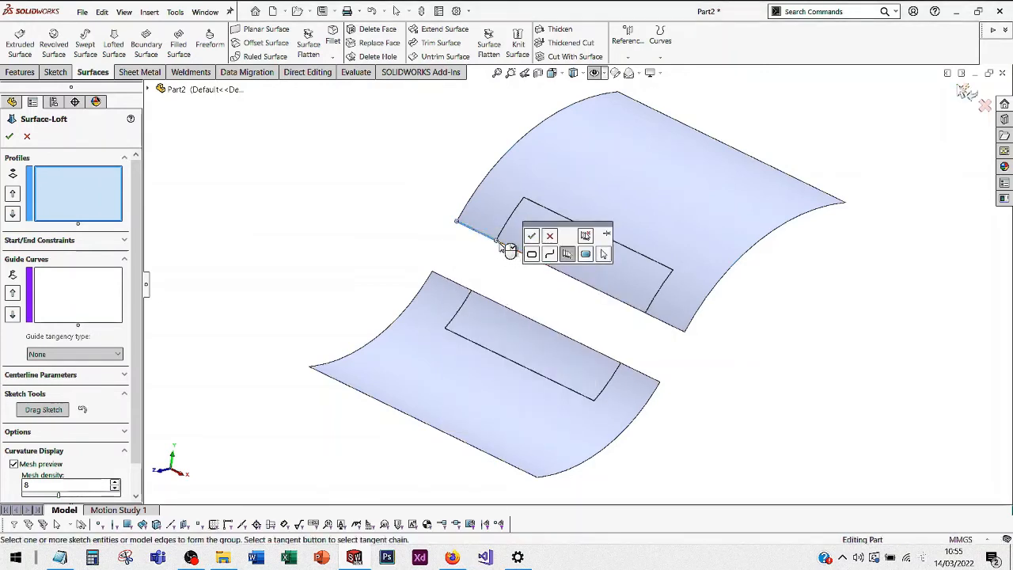
{"action": "left_click", "coordinate": [678, 331]}
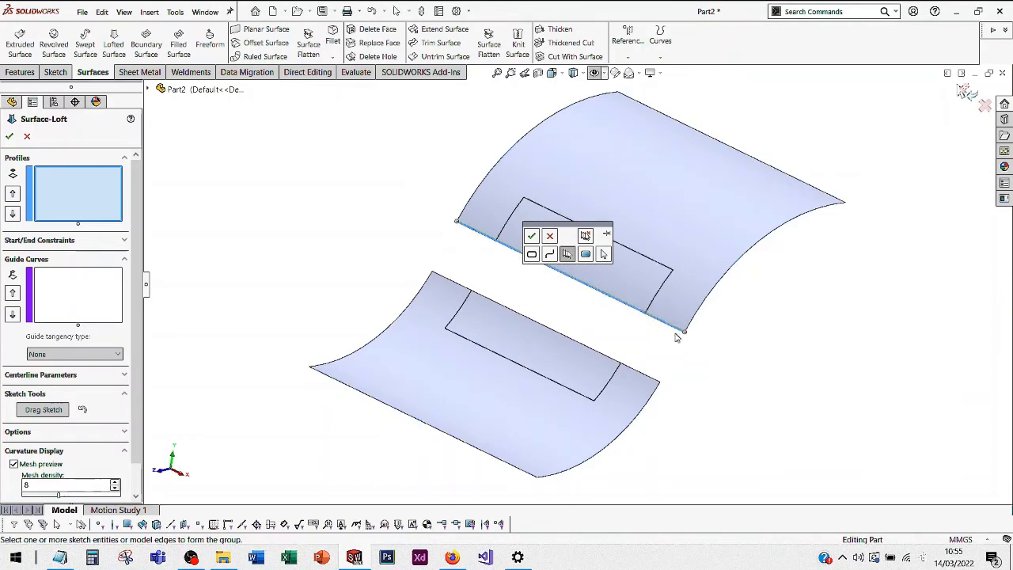
{"action": "left_click", "coordinate": [596, 293]}
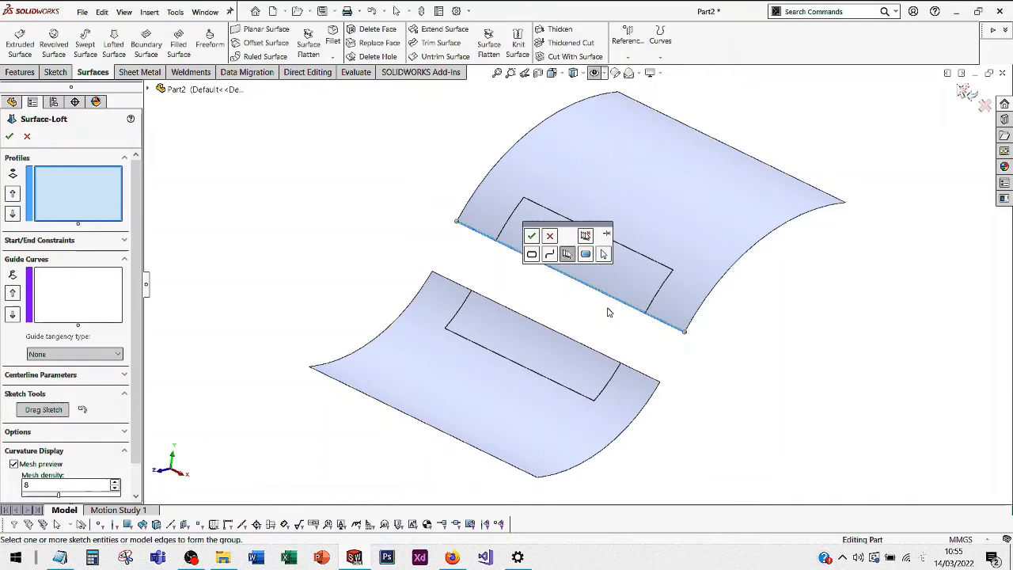
{"action": "left_click", "coordinate": [531, 237]}
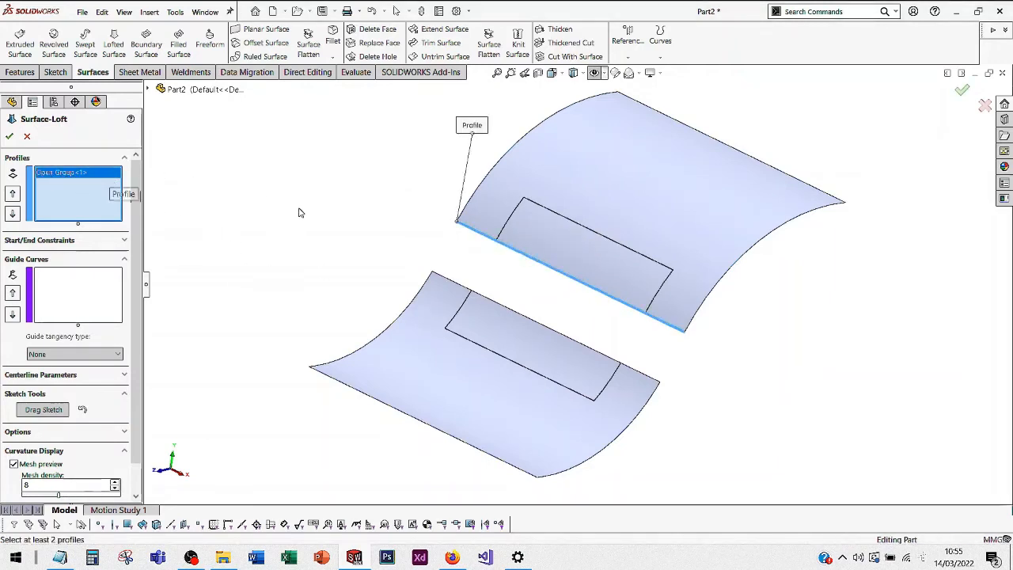
- Group the facing gap-side edges of the lower half as the loft's second profile using SelectionManager
{"action": "right_click", "coordinate": [566, 304]}
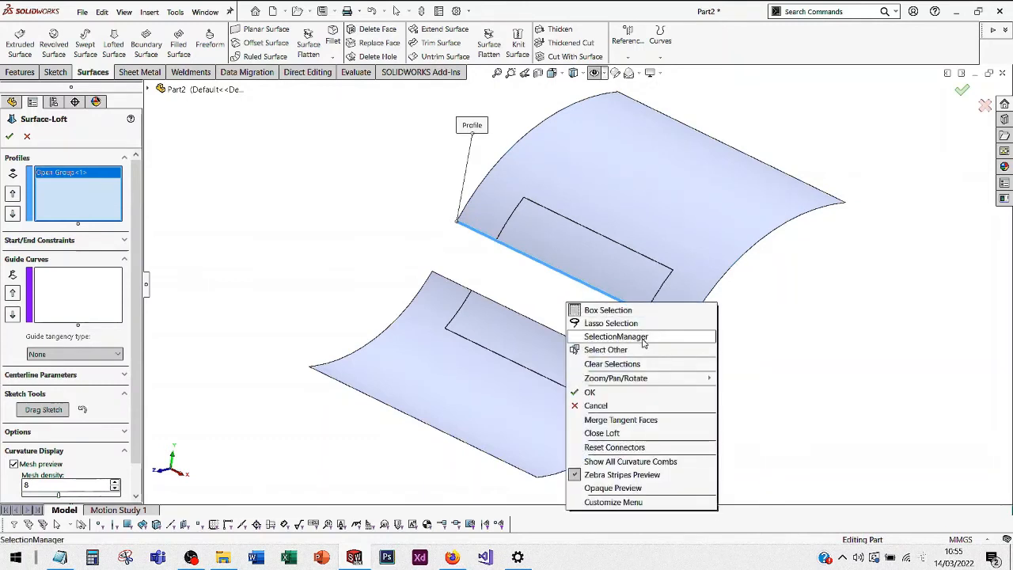
{"action": "left_click", "coordinate": [644, 339]}
{"action": "left_click", "coordinate": [458, 287]}
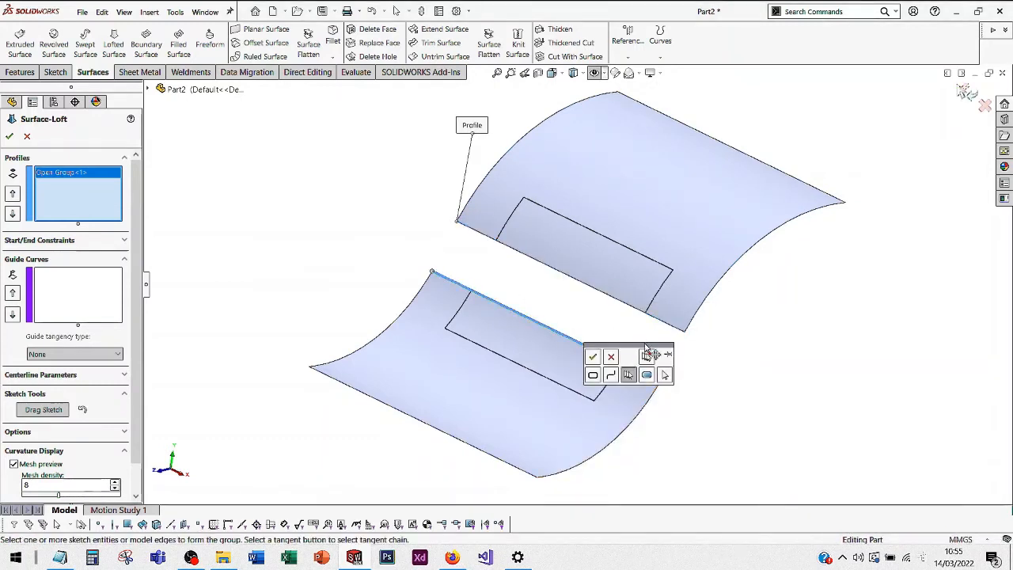
{"action": "left_click_drag", "start_coordinate": [647, 348], "coordinate": [888, 321]}
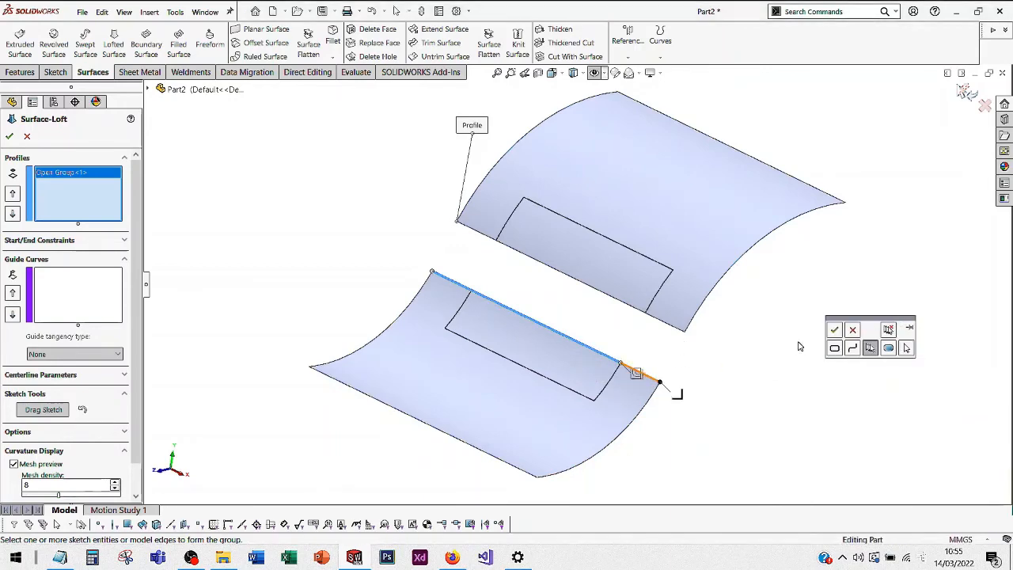
{"action": "left_click", "coordinate": [834, 329]}
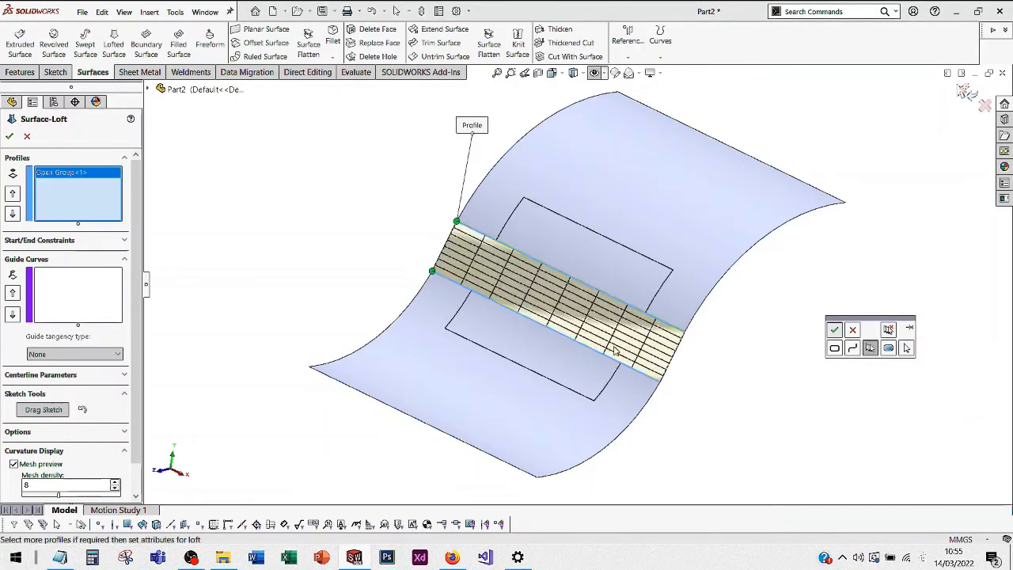
- Set the loft's start and end constraints to Tangency To Face and create the bridging surface
{"action": "middle_click_drag", "start_coordinate": [615, 352], "coordinate": [448, 248]}
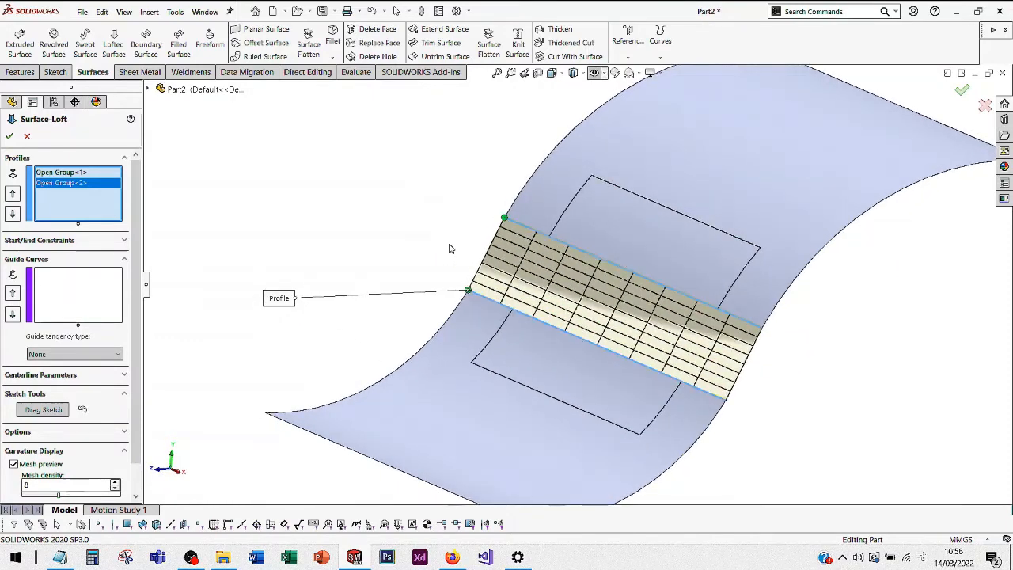
{"action": "scroll", "coordinate": [758, 360], "scroll_direction": "down", "scroll_amount": 1}
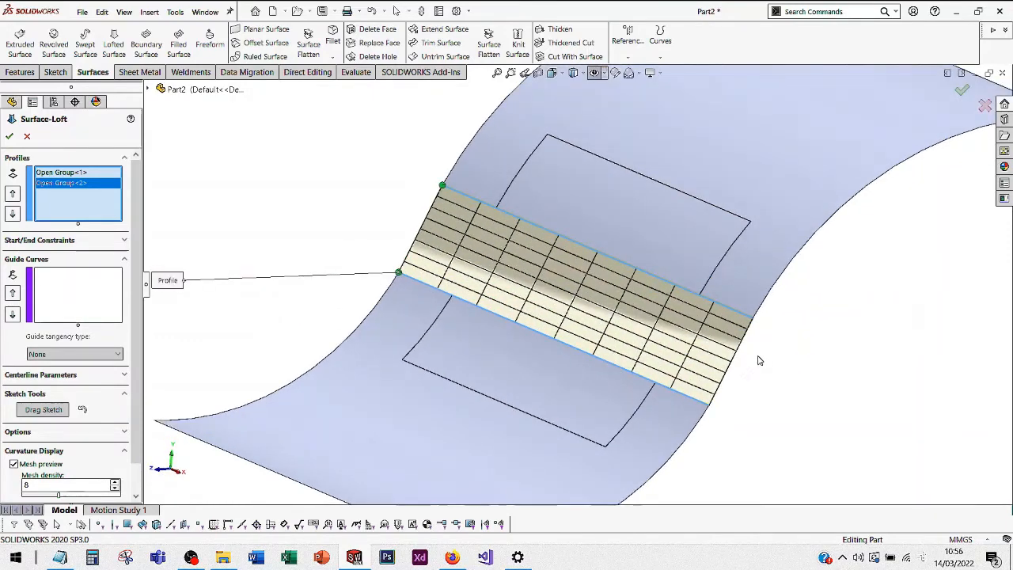
{"action": "left_click", "coordinate": [68, 241]}
{"action": "left_click", "coordinate": [80, 270]}
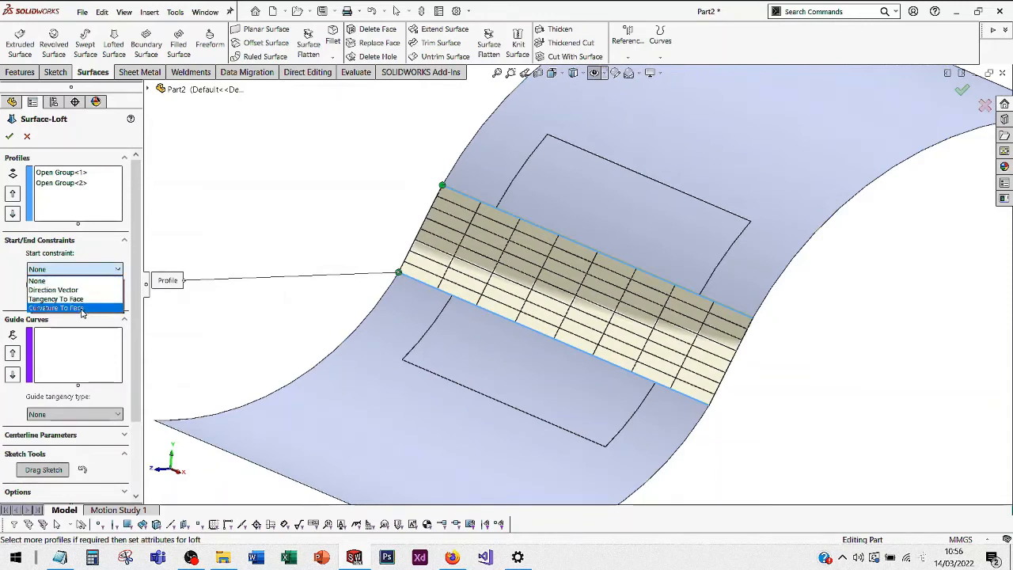
{"action": "left_click", "coordinate": [93, 300]}
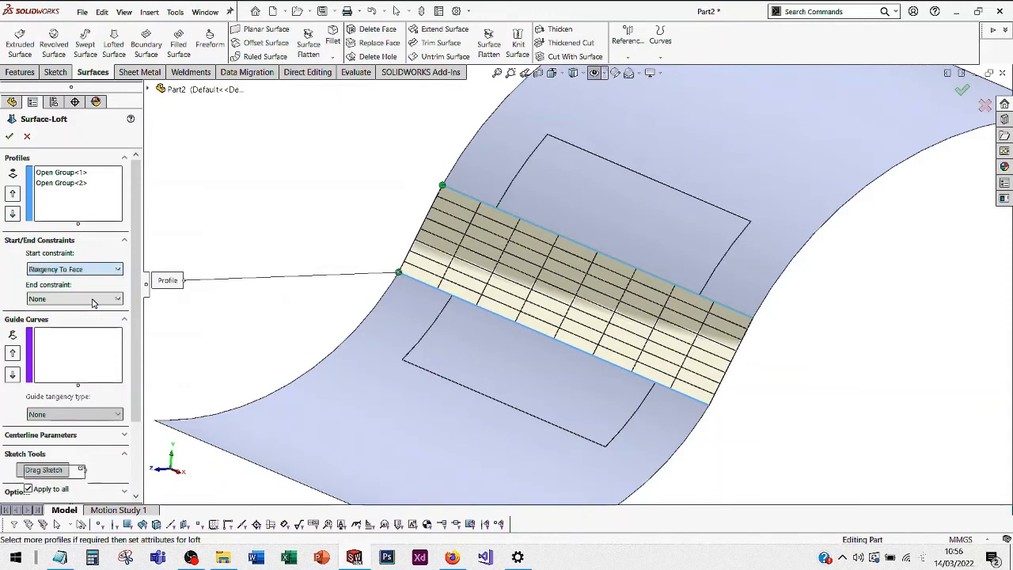
{"action": "left_click", "coordinate": [93, 331]}
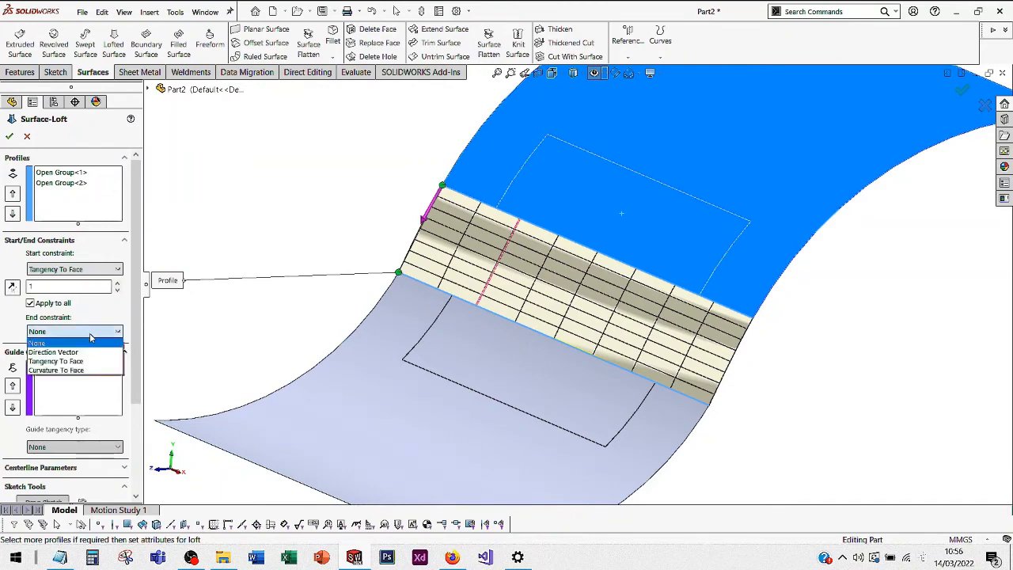
{"action": "left_click", "coordinate": [71, 360]}
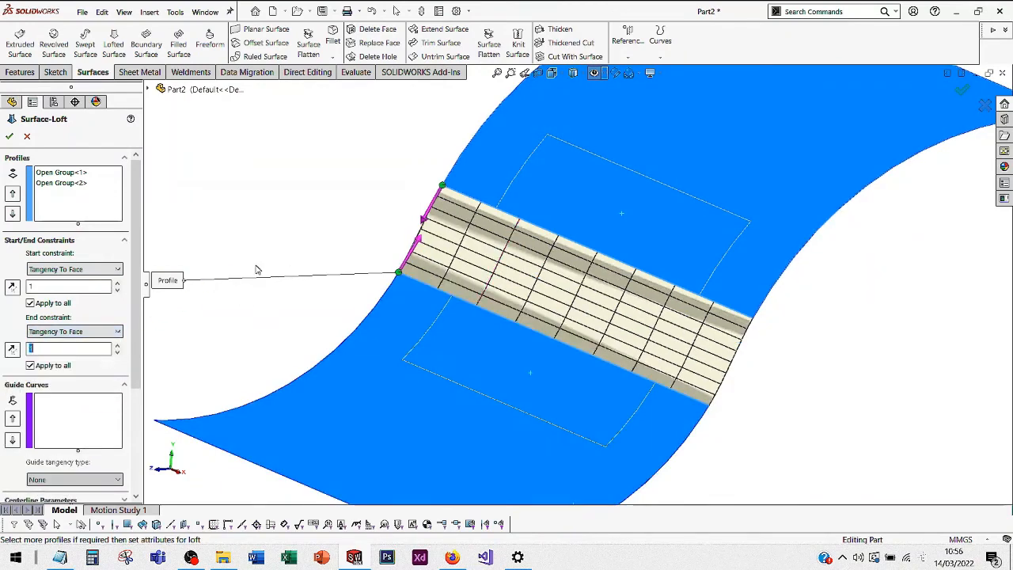
{"action": "left_click", "coordinate": [9, 137]}
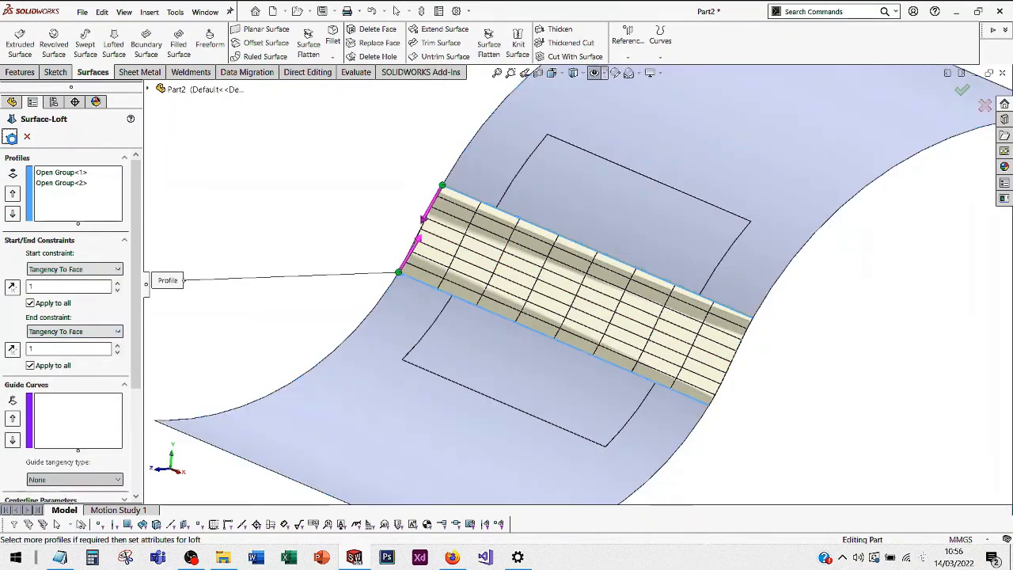
- Examine the Curvature display across the lofted band and its neighbouring surfaces, then turn it off
{"action": "middle_click_drag", "start_coordinate": [364, 152], "coordinate": [702, 301]}
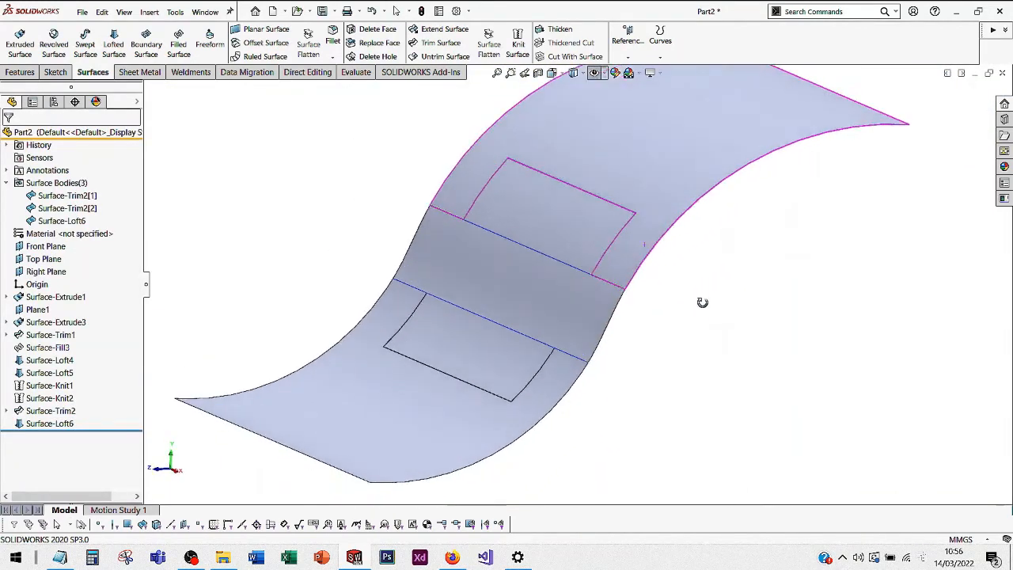
{"action": "left_click", "coordinate": [354, 72]}
{"action": "left_click", "coordinate": [490, 57]}
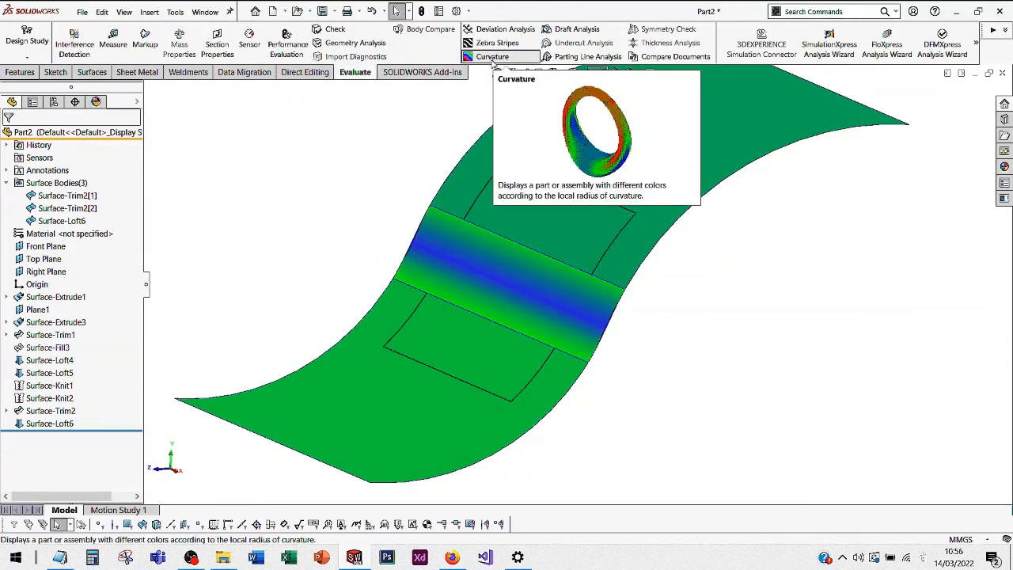
{"action": "middle_click_drag", "start_coordinate": [615, 281], "coordinate": [575, 274]}
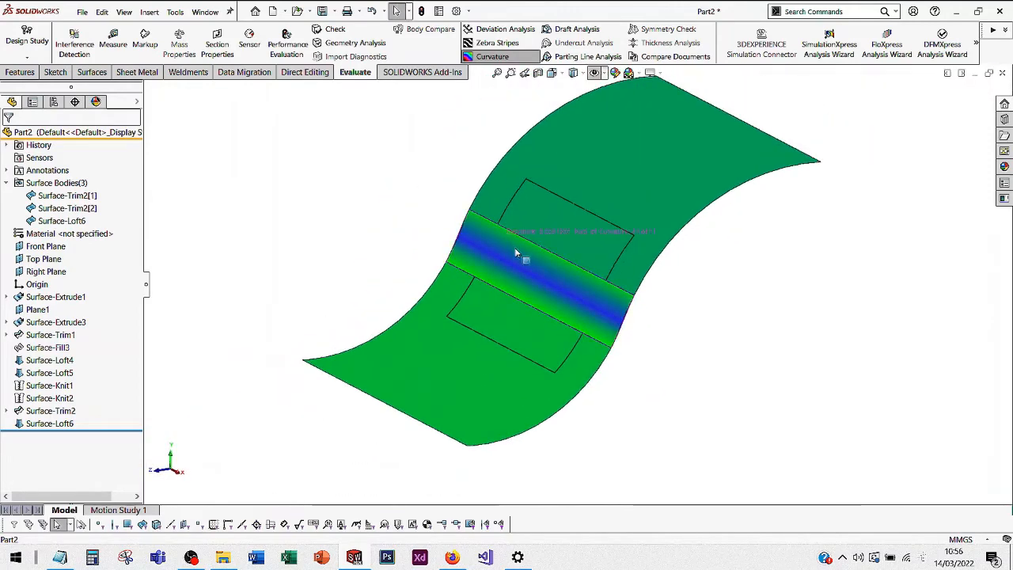
{"action": "middle_click_drag", "start_coordinate": [514, 253], "coordinate": [507, 238]}
{"action": "left_click", "coordinate": [492, 56]}
- Examine how zebra stripes flow across the lofted band's two boundary edges from several angles, then turn them off
{"action": "left_click", "coordinate": [497, 43]}
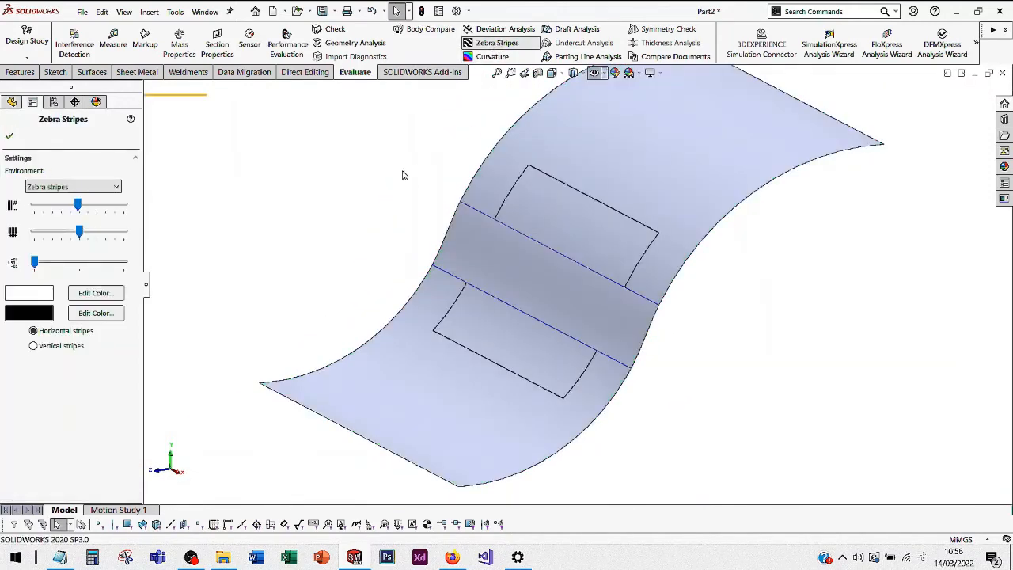
{"action": "middle_click_drag", "start_coordinate": [403, 175], "coordinate": [395, 228]}
{"action": "key", "text": "Escape"}
{"action": "middle_click_drag", "start_coordinate": [384, 289], "coordinate": [536, 226]}
{"action": "scroll", "coordinate": [394, 224], "scroll_direction": "up", "scroll_amount": 4}
{"action": "scroll", "coordinate": [532, 221], "scroll_direction": "down", "scroll_amount": 3}
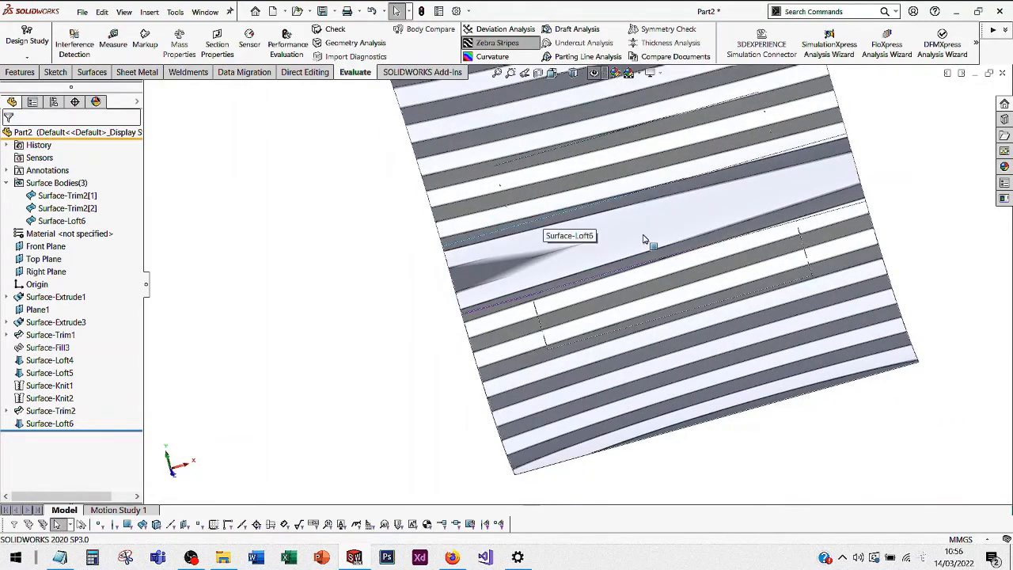
{"action": "mouse_move", "coordinate": [643, 239]}
{"action": "middle_mouse_down"}
{"action": "mouse_move", "coordinate": [624, 201]}
{"action": "mouse_move", "coordinate": [628, 236]}
{"action": "mouse_move", "coordinate": [663, 181]}
{"action": "mouse_move", "coordinate": [686, 181]}
{"action": "mouse_move", "coordinate": [629, 232]}
{"action": "mouse_move", "coordinate": [524, 153]}
{"action": "mouse_move", "coordinate": [538, 208]}
{"action": "mouse_move", "coordinate": [676, 244]}
{"action": "mouse_move", "coordinate": [684, 281]}
{"action": "mouse_move", "coordinate": [654, 179]}
{"action": "mouse_move", "coordinate": [630, 336]}
{"action": "mouse_move", "coordinate": [677, 201]}
{"action": "mouse_move", "coordinate": [687, 300]}
{"action": "middle_mouse_up"}
{"action": "left_click", "coordinate": [497, 42]}
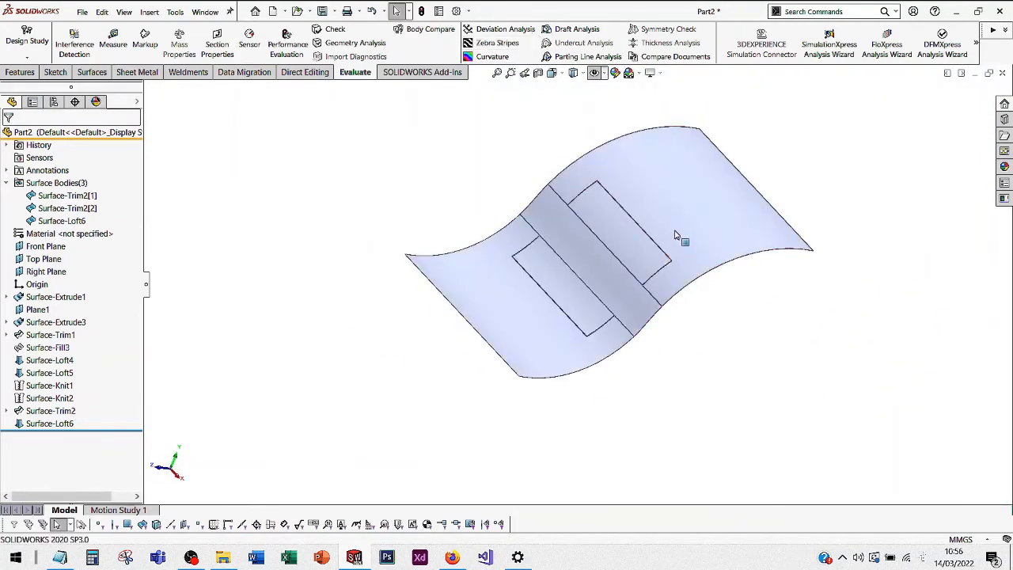
- Open the lofted band between the two halves for editing and clear its profile selections
{"action": "scroll", "coordinate": [675, 235], "scroll_direction": "down", "scroll_amount": 3}
{"action": "right_click", "coordinate": [535, 229]}
{"action": "key", "text": "Escape"}
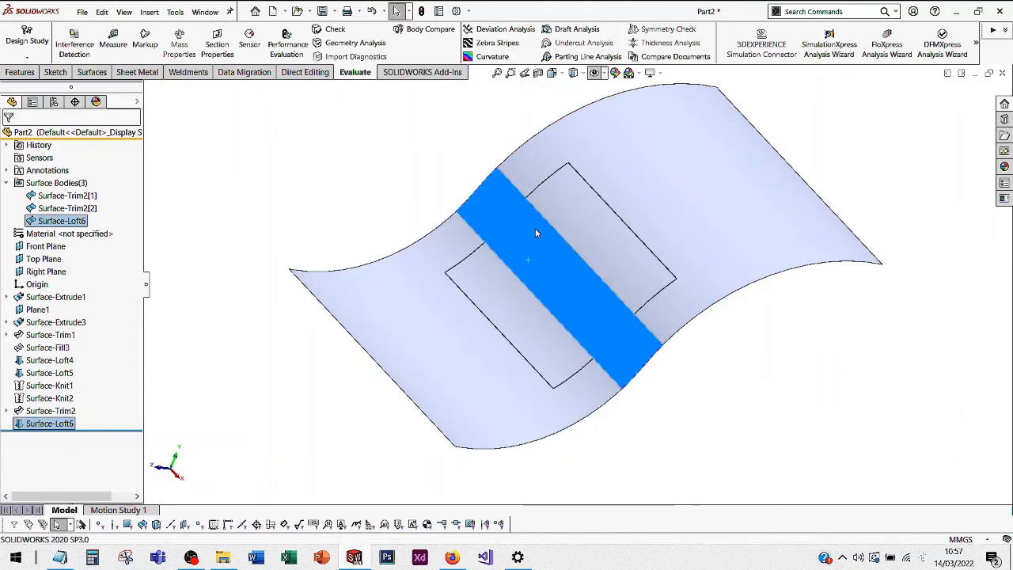
{"action": "right_click", "coordinate": [66, 196]}
{"action": "left_click", "coordinate": [106, 204]}
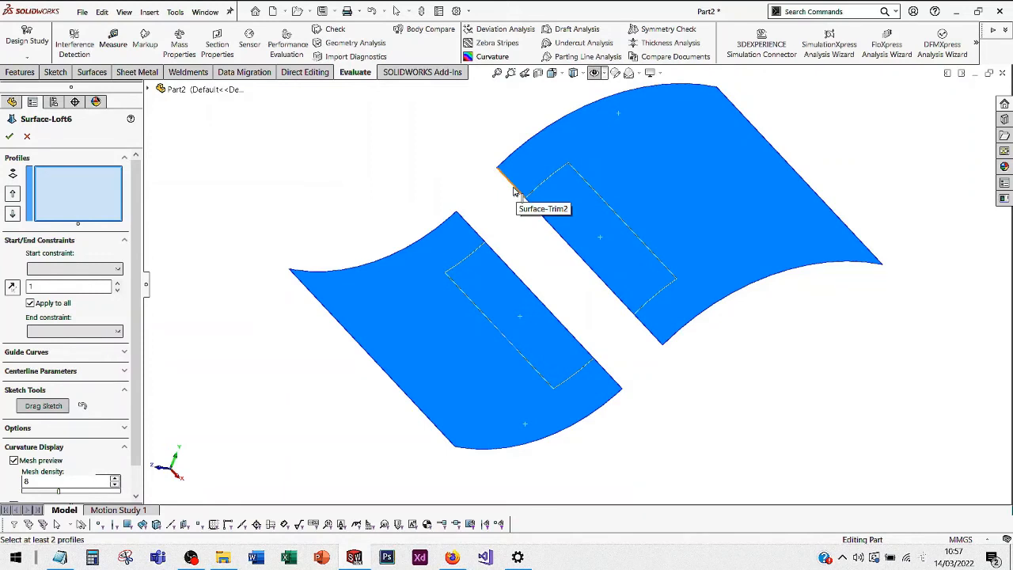
- Use the long middle edge on each side of the gap as the loft profiles and align their connector points
{"action": "left_click", "coordinate": [513, 189]}
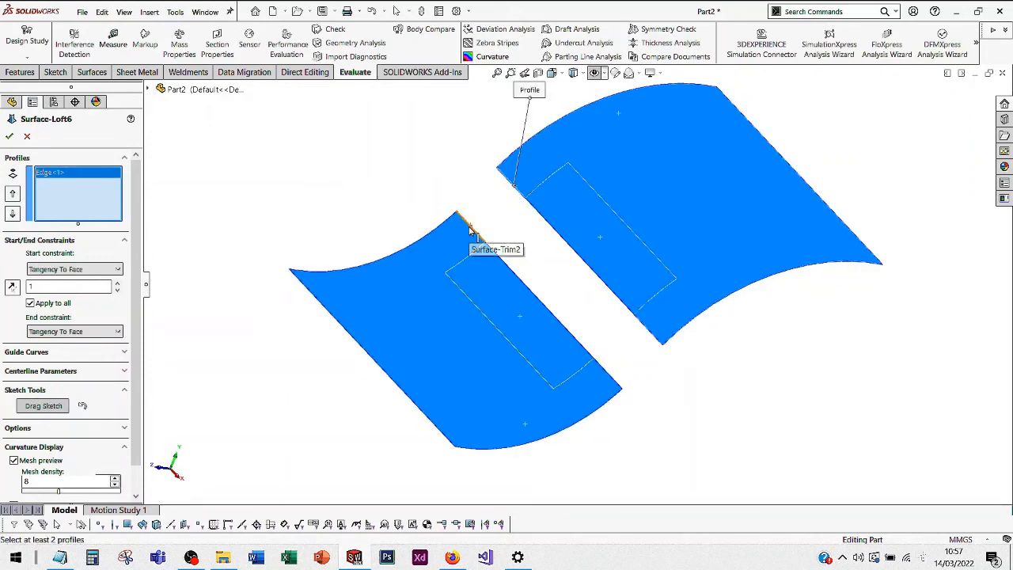
{"action": "right_click", "coordinate": [63, 196]}
{"action": "left_click", "coordinate": [103, 204]}
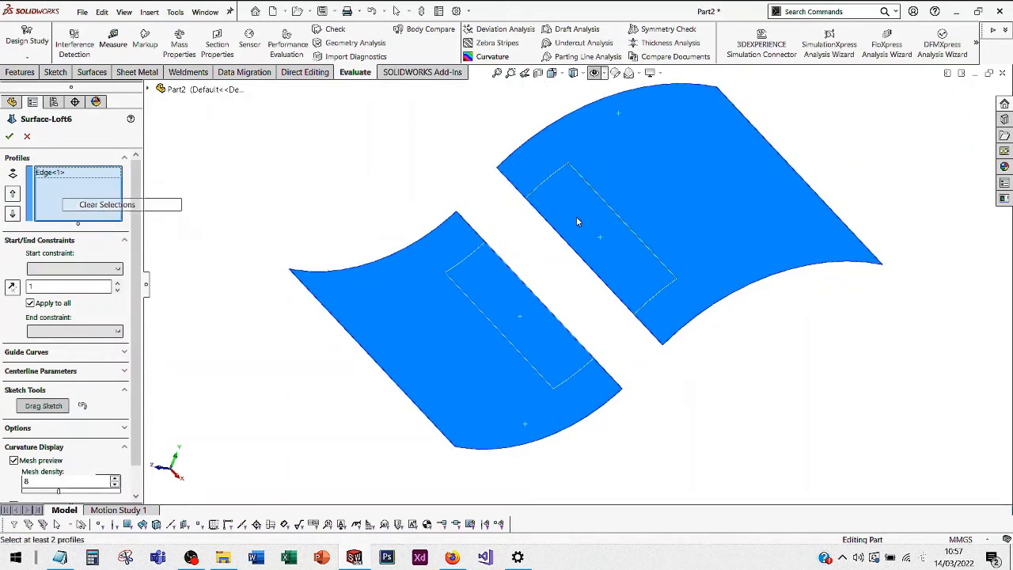
{"action": "left_click", "coordinate": [582, 264]}
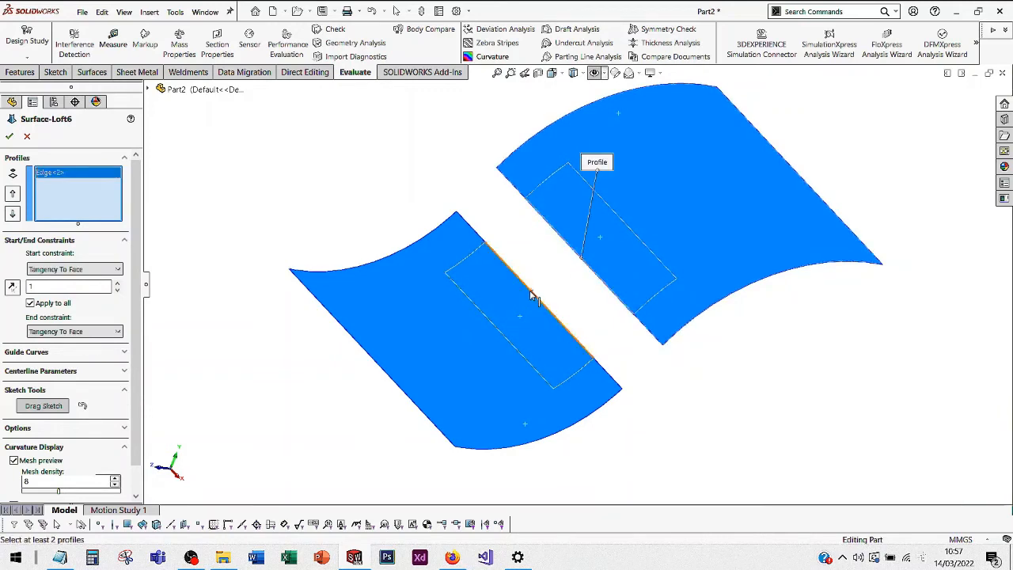
{"action": "left_click", "coordinate": [554, 292]}
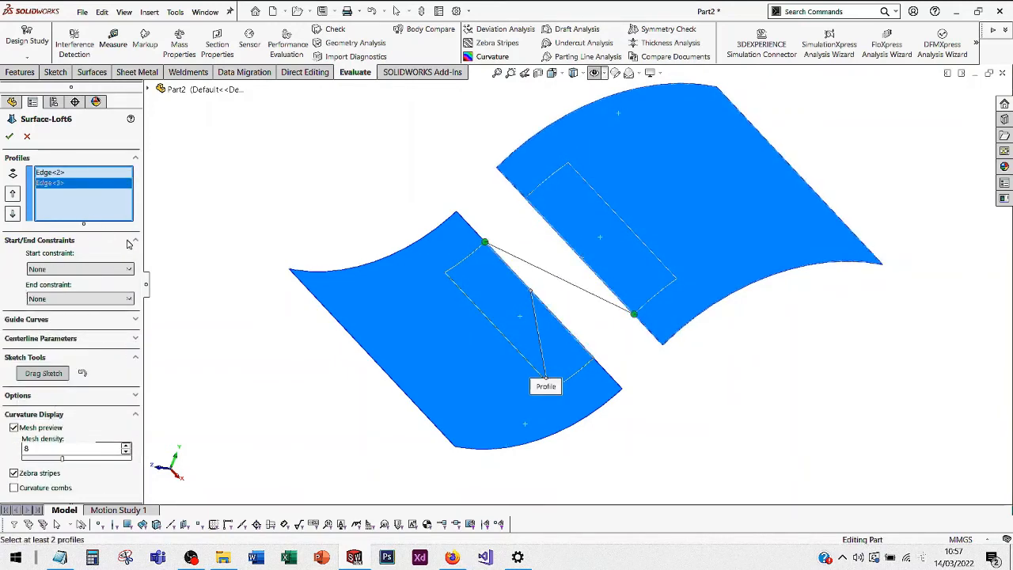
{"action": "left_click_drag", "start_coordinate": [486, 242], "coordinate": [594, 358]}
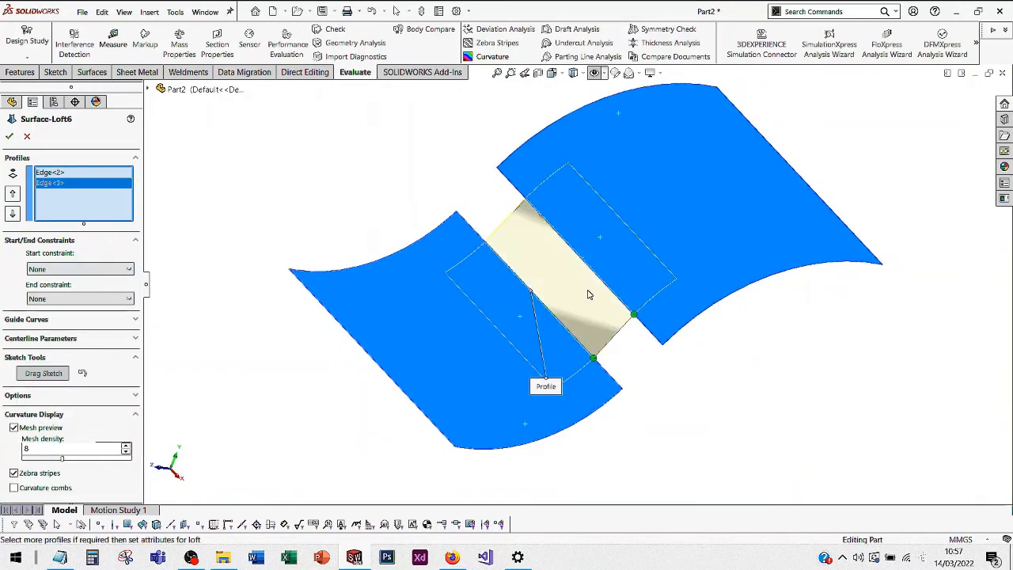
- Set the loft's start and end constraints to Curvature To Face and apply the edit
{"action": "scroll", "coordinate": [567, 274], "scroll_direction": "down", "scroll_amount": 2}
{"action": "scroll", "coordinate": [563, 244], "scroll_direction": "up", "scroll_amount": 1}
{"action": "middle_click_drag", "start_coordinate": [563, 244], "coordinate": [565, 175]}
{"action": "left_click", "coordinate": [83, 270]}
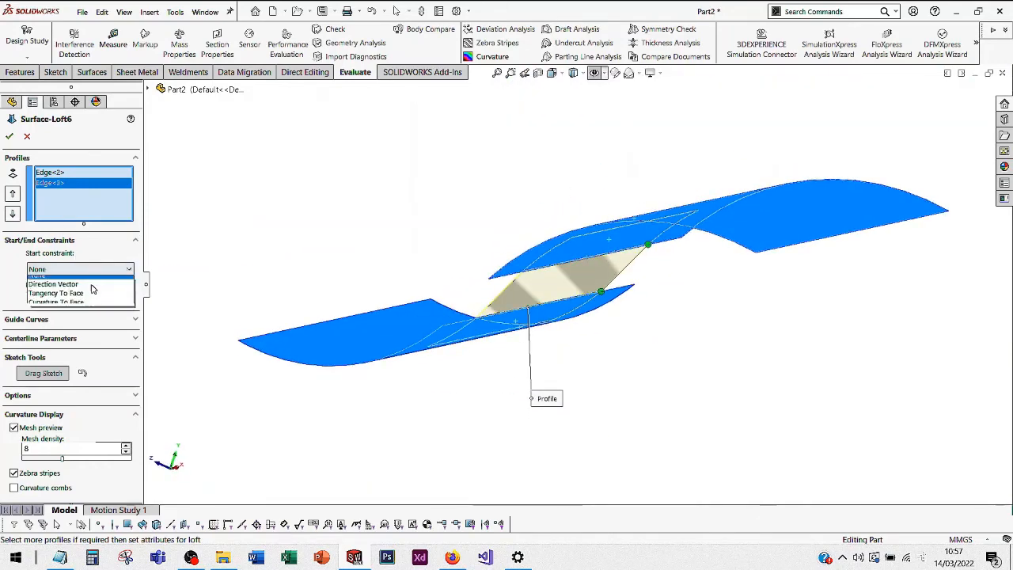
{"action": "left_click", "coordinate": [97, 303]}
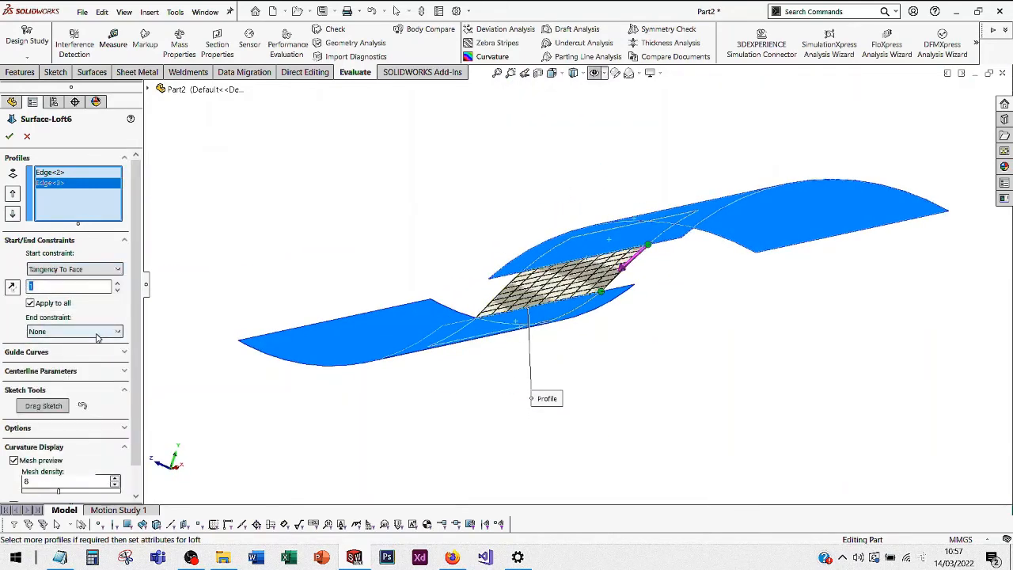
{"action": "left_click", "coordinate": [96, 334]}
{"action": "left_click", "coordinate": [102, 368]}
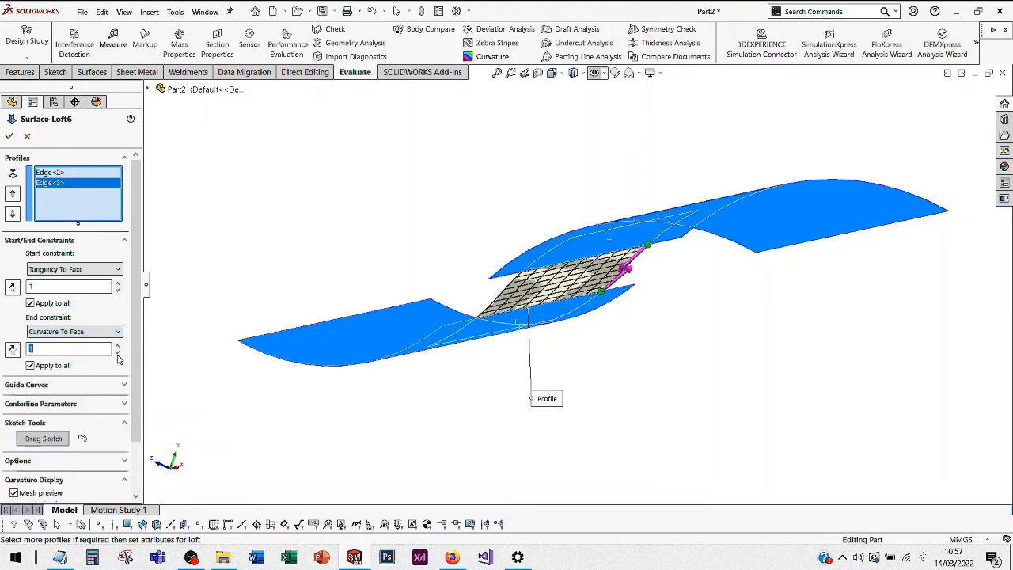
{"action": "left_click", "coordinate": [82, 270]}
{"action": "left_click", "coordinate": [87, 310]}
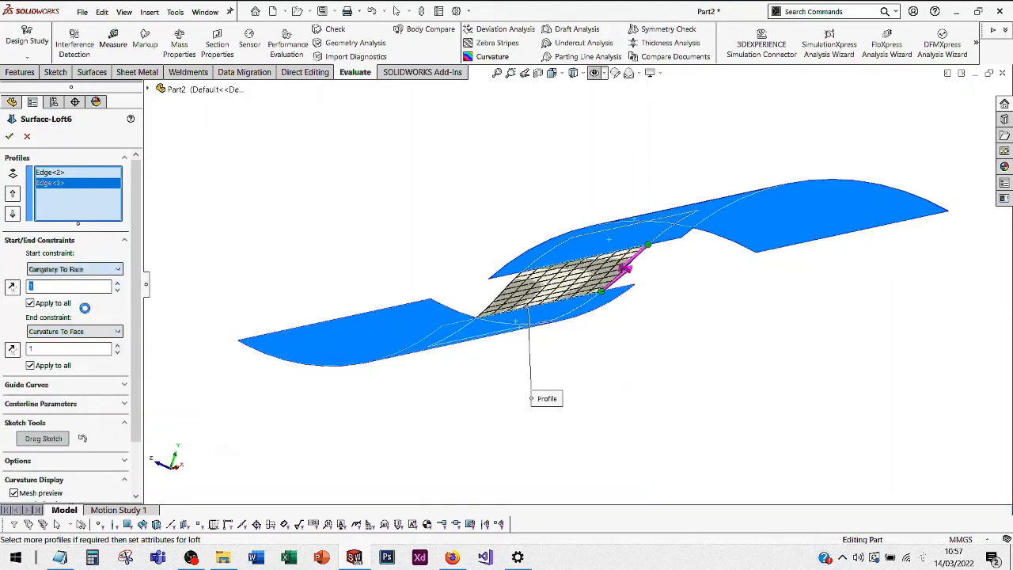
{"action": "left_click", "coordinate": [10, 137]}
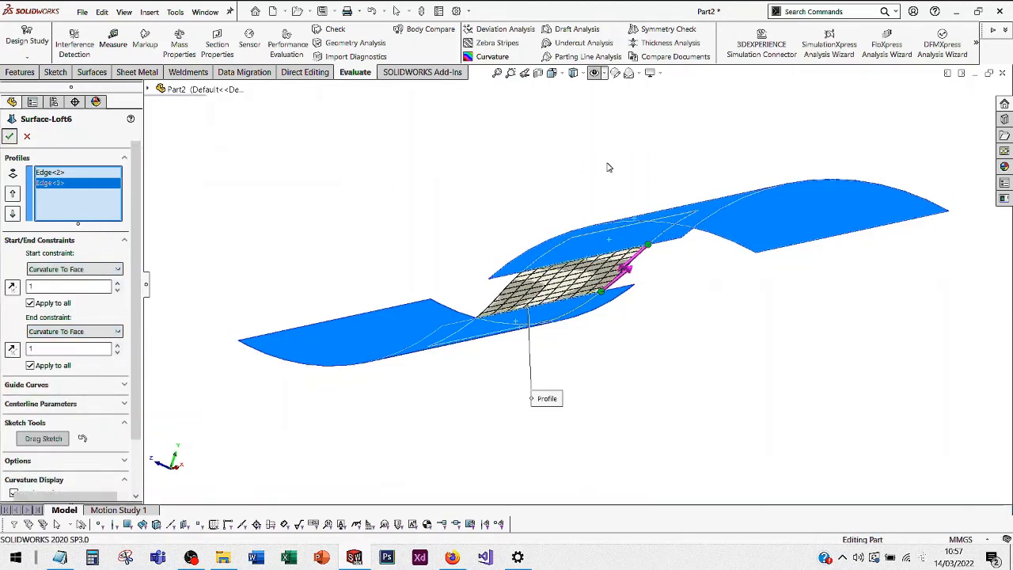
- Examine the Curvature display across the central loft and the adjoining surfaces from several angles
{"action": "middle_click_drag", "start_coordinate": [599, 203], "coordinate": [610, 261]}
{"action": "scroll", "coordinate": [610, 261], "scroll_direction": "down", "scroll_amount": 2}
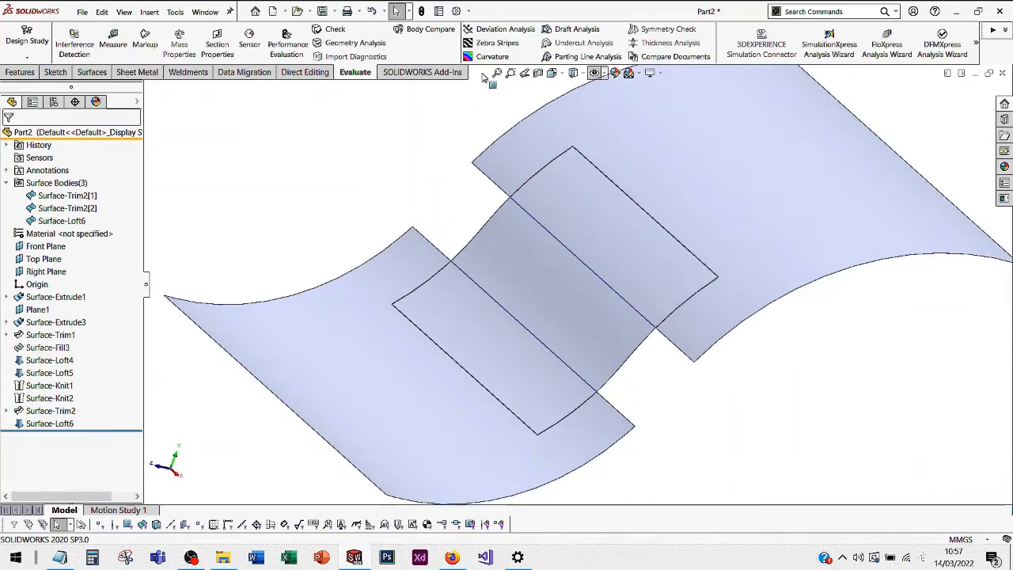
{"action": "left_click", "coordinate": [492, 57]}
{"action": "scroll", "coordinate": [642, 288], "scroll_direction": "down", "scroll_amount": 3}
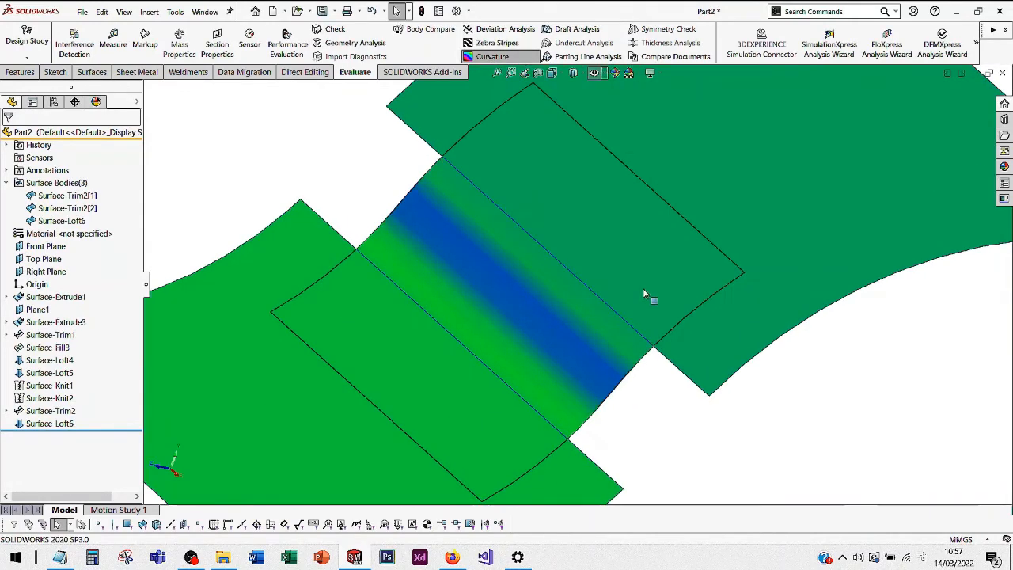
{"action": "middle_click_drag", "start_coordinate": [642, 288], "coordinate": [608, 288]}
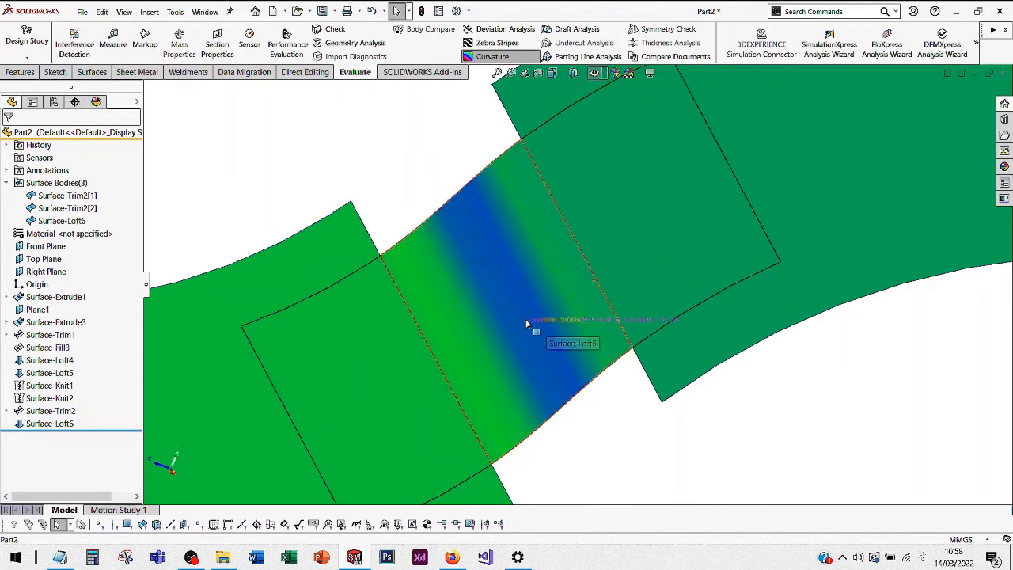
{"action": "mouse_move", "coordinate": [525, 319]}
{"action": "middle_mouse_down"}
{"action": "mouse_move", "coordinate": [520, 231]}
{"action": "mouse_move", "coordinate": [518, 256]}
{"action": "mouse_move", "coordinate": [532, 269]}
{"action": "mouse_move", "coordinate": [510, 318]}
{"action": "middle_mouse_up"}
{"action": "left_click", "coordinate": [362, 360]}
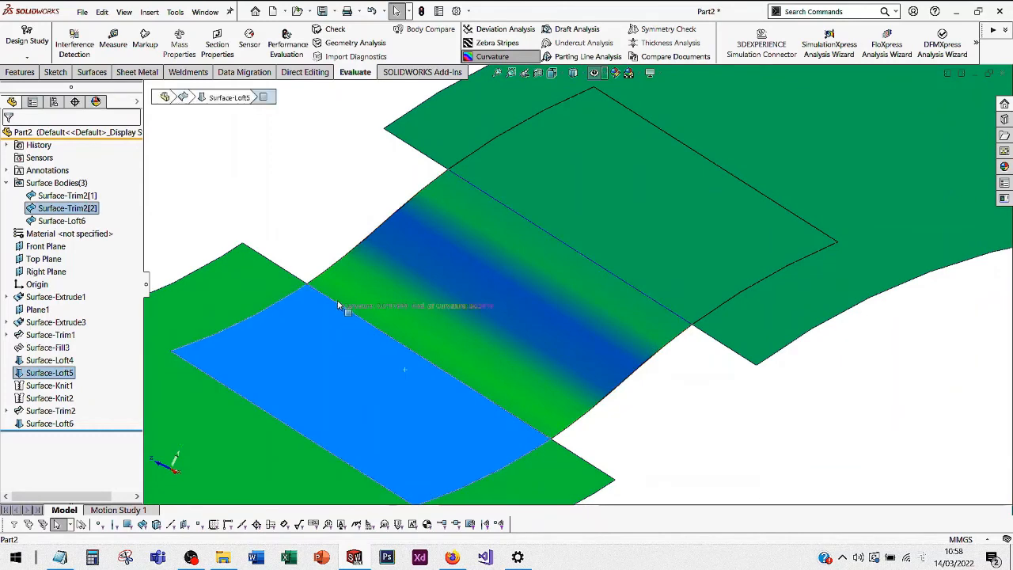
{"action": "left_click", "coordinate": [332, 244]}
{"action": "middle_click_drag", "start_coordinate": [333, 243], "coordinate": [416, 293]}
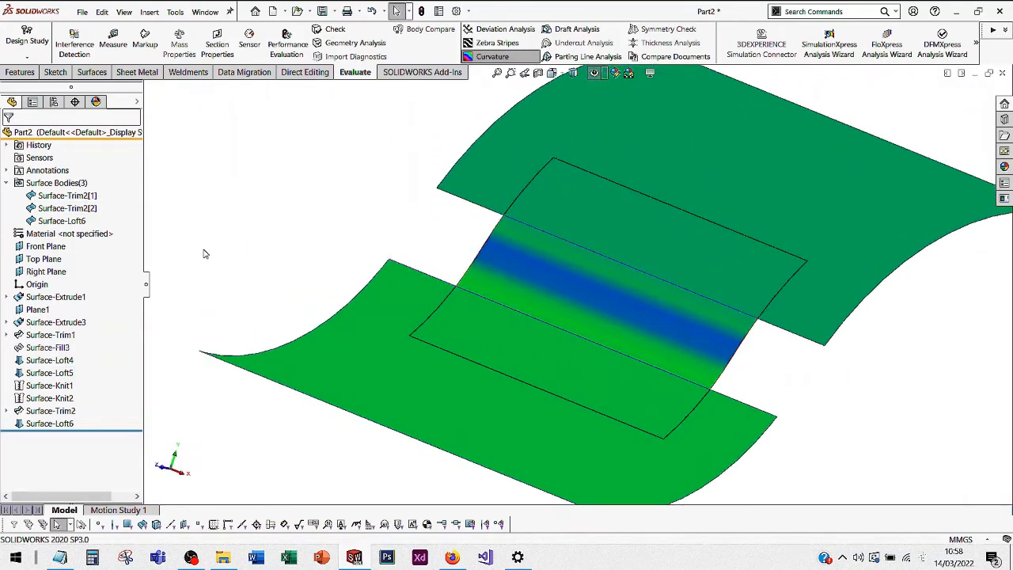
- Switch from the Curvature display to zebra stripes, examine their flow across the central loft, and turn them off
{"action": "left_click", "coordinate": [492, 56]}
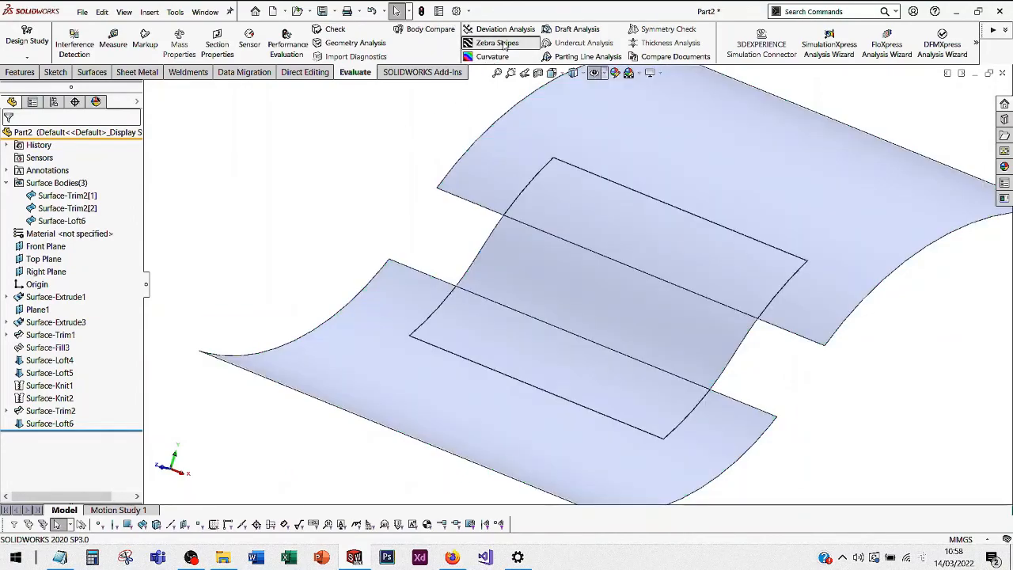
{"action": "middle_click_drag", "start_coordinate": [405, 205], "coordinate": [469, 230]}
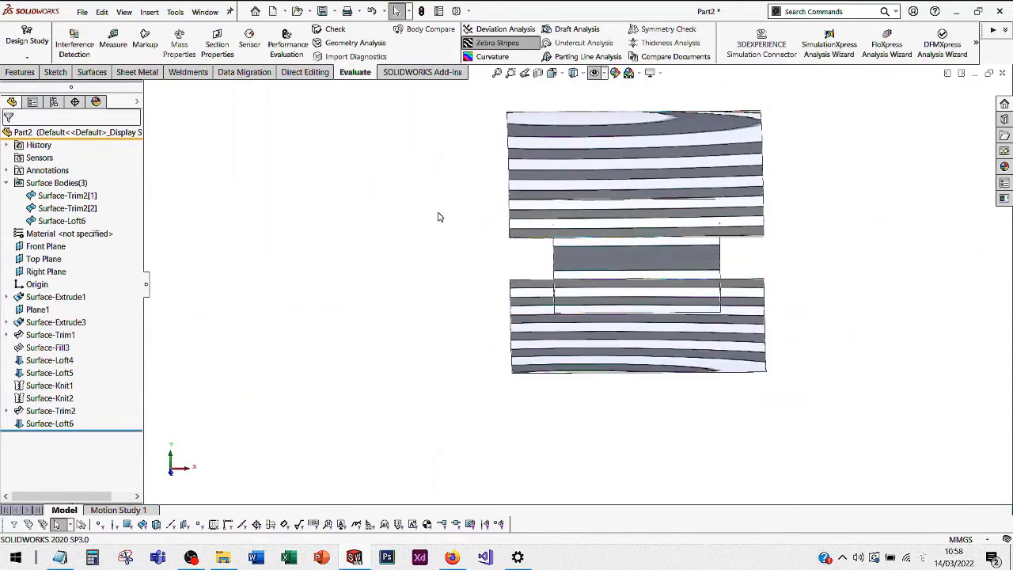
{"action": "left_click", "coordinate": [494, 44]}
- Start a lofted surface between the two short gap-side edges beside the central loft
{"action": "scroll", "coordinate": [551, 242], "scroll_direction": "down", "scroll_amount": 3}
{"action": "middle_click_drag", "start_coordinate": [552, 242], "coordinate": [437, 196]}
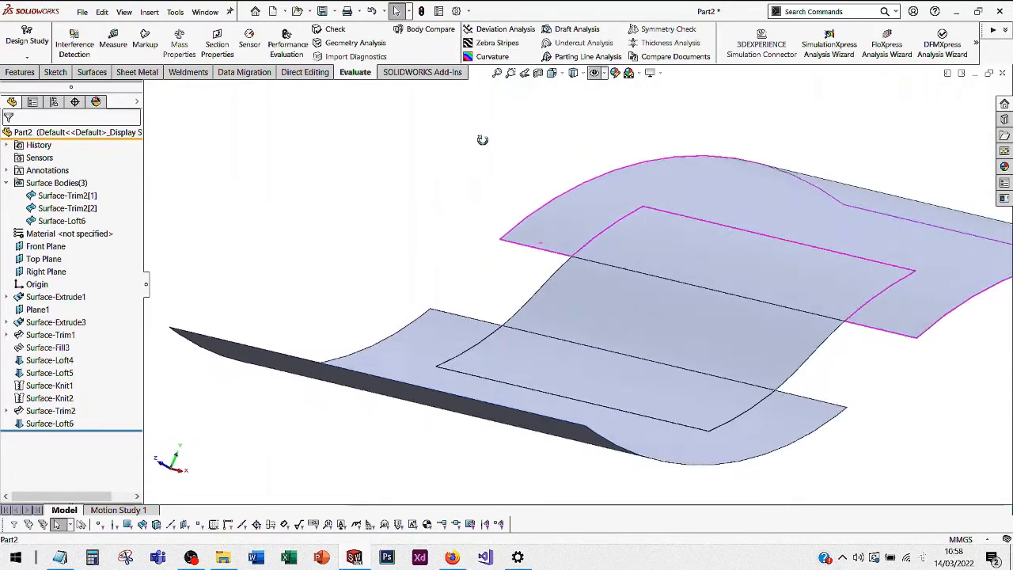
{"action": "scroll", "coordinate": [437, 196], "scroll_direction": "down", "scroll_amount": 2}
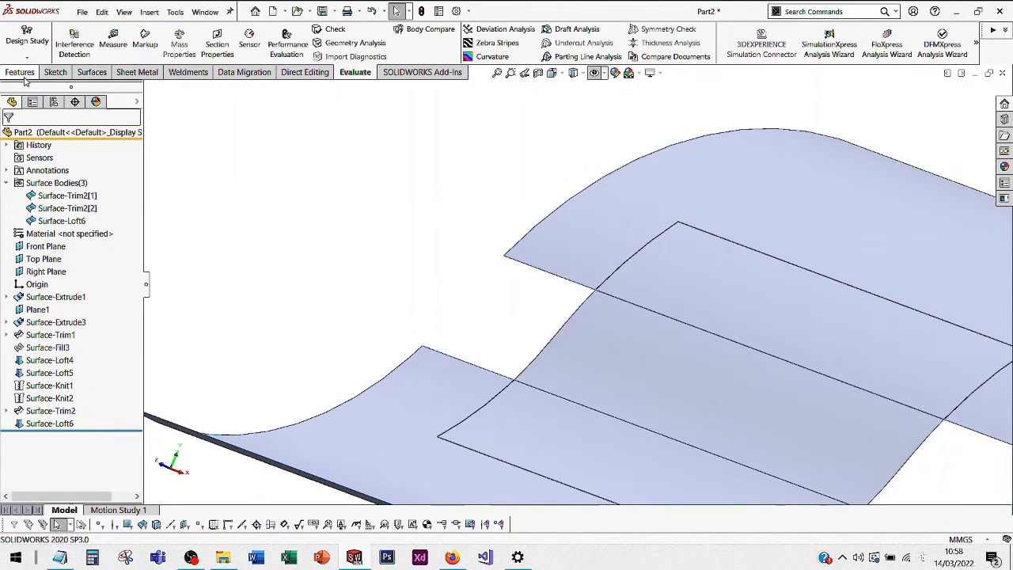
{"action": "left_click", "coordinate": [91, 72]}
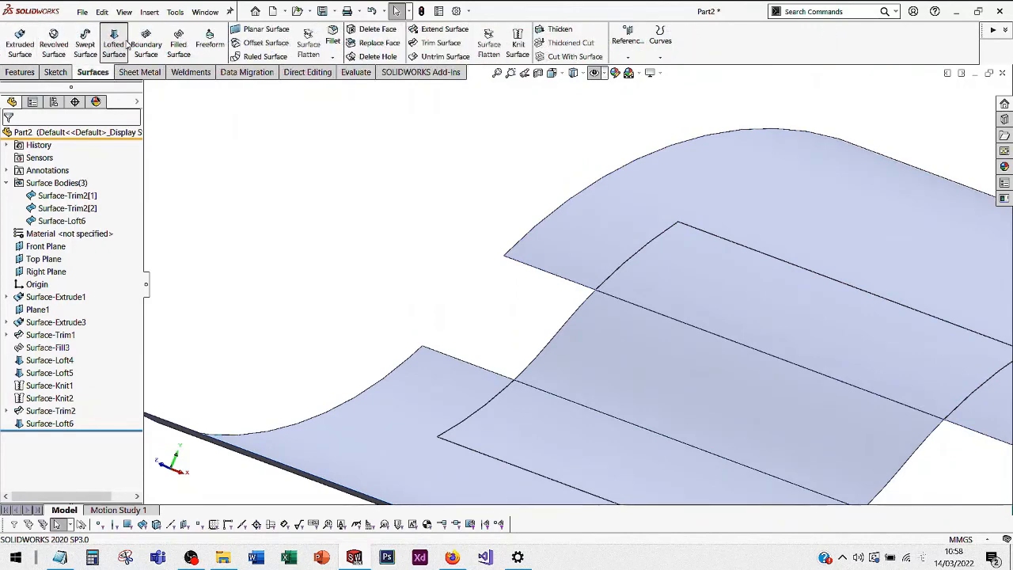
{"action": "left_click", "coordinate": [564, 282]}
{"action": "left_click", "coordinate": [470, 364]}
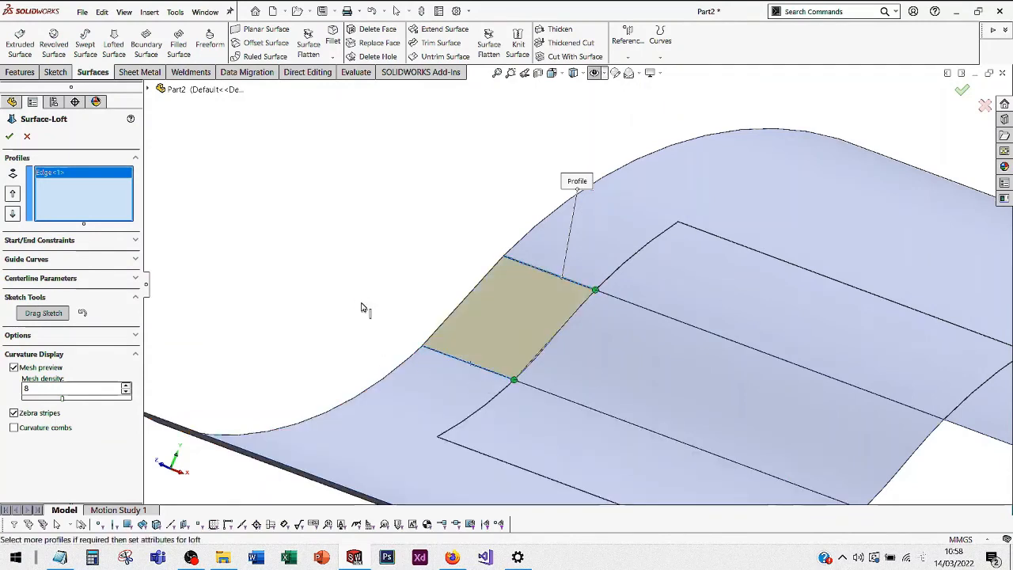
- Add the central loft's adjoining side edge as the guide curve and create the side loft
{"action": "left_click", "coordinate": [49, 259]}
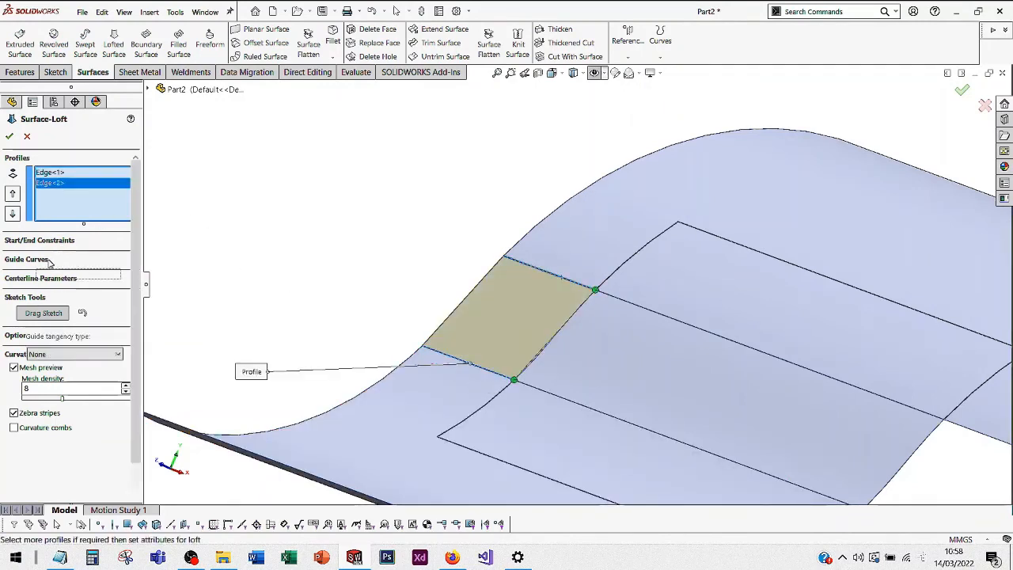
{"action": "left_click", "coordinate": [574, 323]}
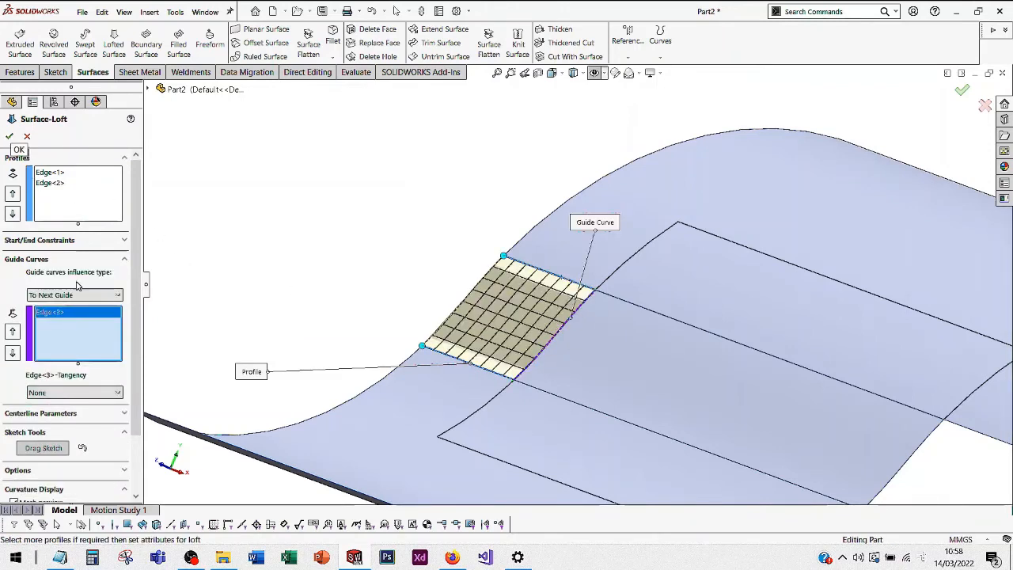
{"action": "left_click", "coordinate": [103, 296]}
{"action": "left_click", "coordinate": [51, 314]}
{"action": "key", "text": "Return"}
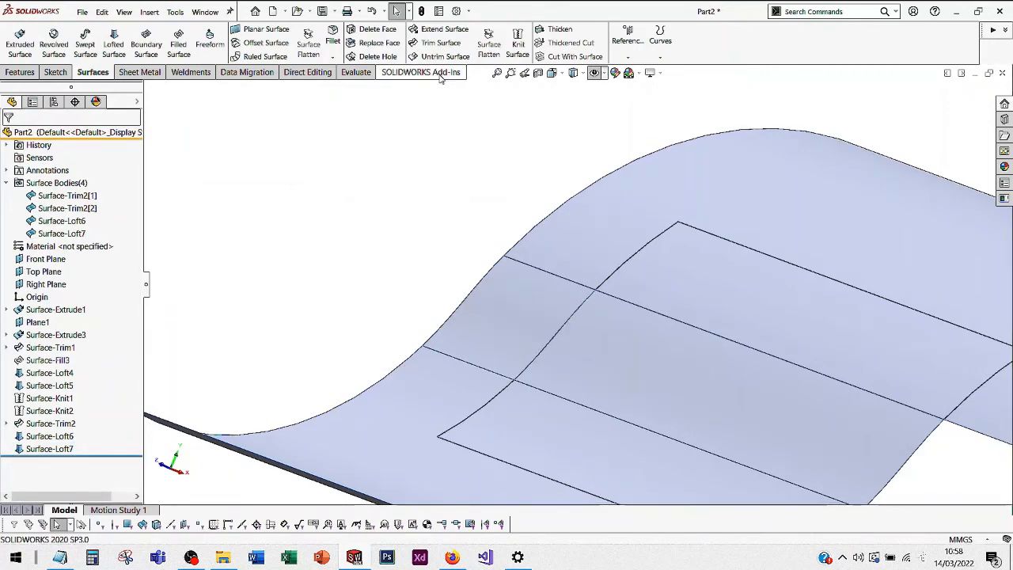
- Check the Curvature display where the side loft meets the central loft, and turn it off
{"action": "left_click", "coordinate": [355, 72]}
{"action": "left_click", "coordinate": [491, 56]}
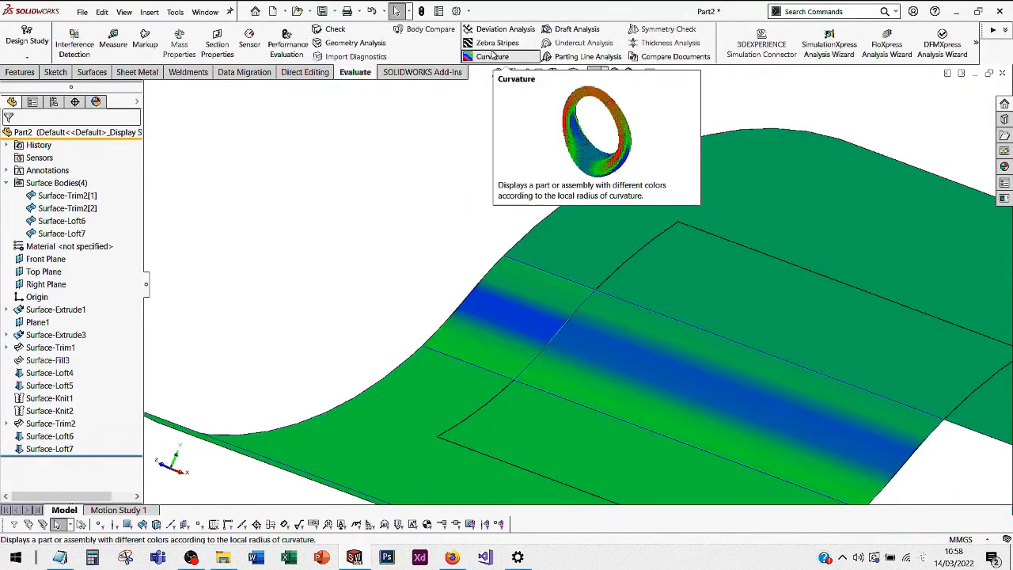
{"action": "left_click", "coordinate": [491, 56]}
- Edit the side loft and set its guide curve's tangency to Tangency To Face
{"action": "right_click", "coordinate": [548, 270]}
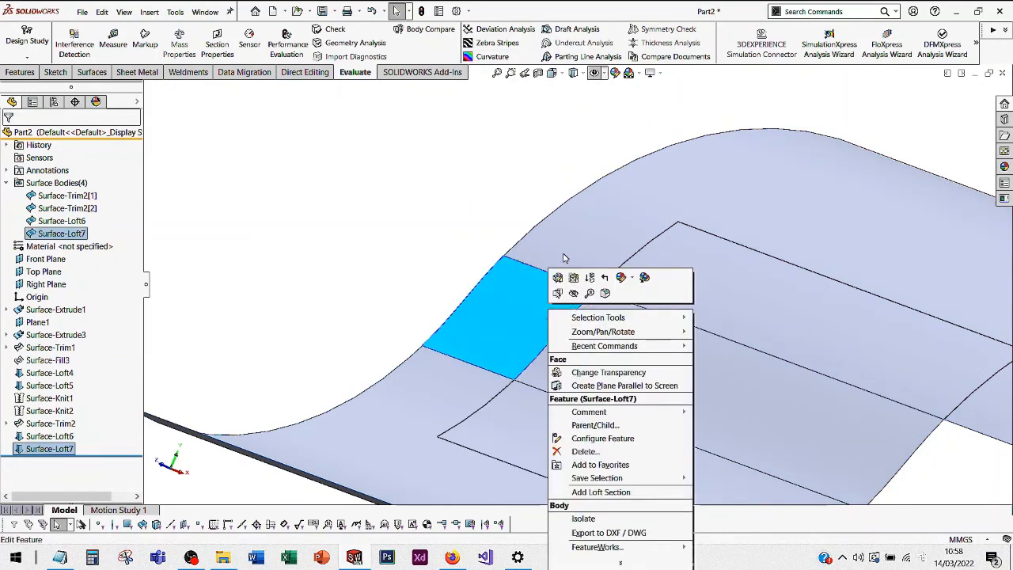
{"action": "key", "text": "Escape"}
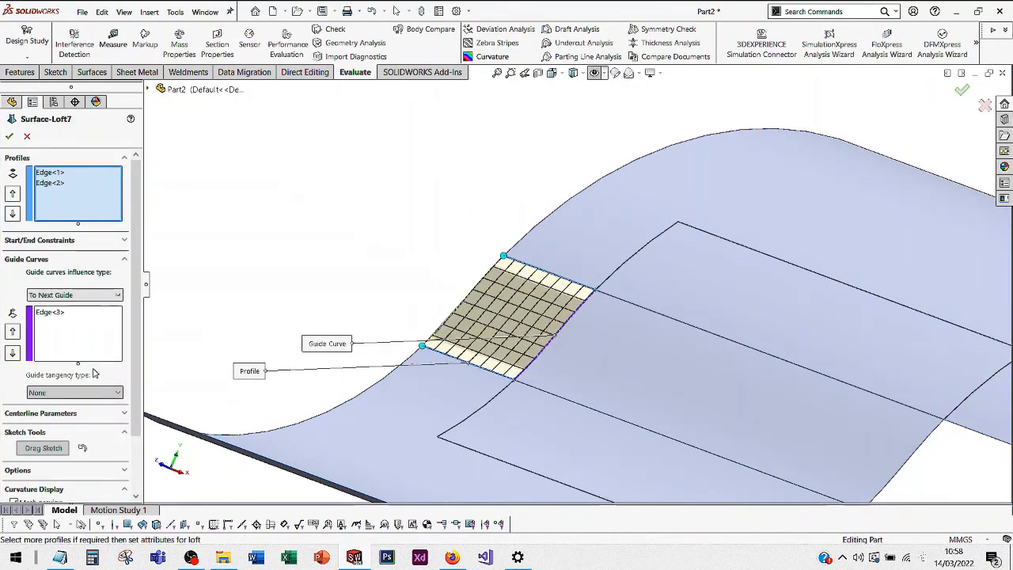
{"action": "left_click", "coordinate": [93, 317]}
{"action": "left_click", "coordinate": [79, 393]}
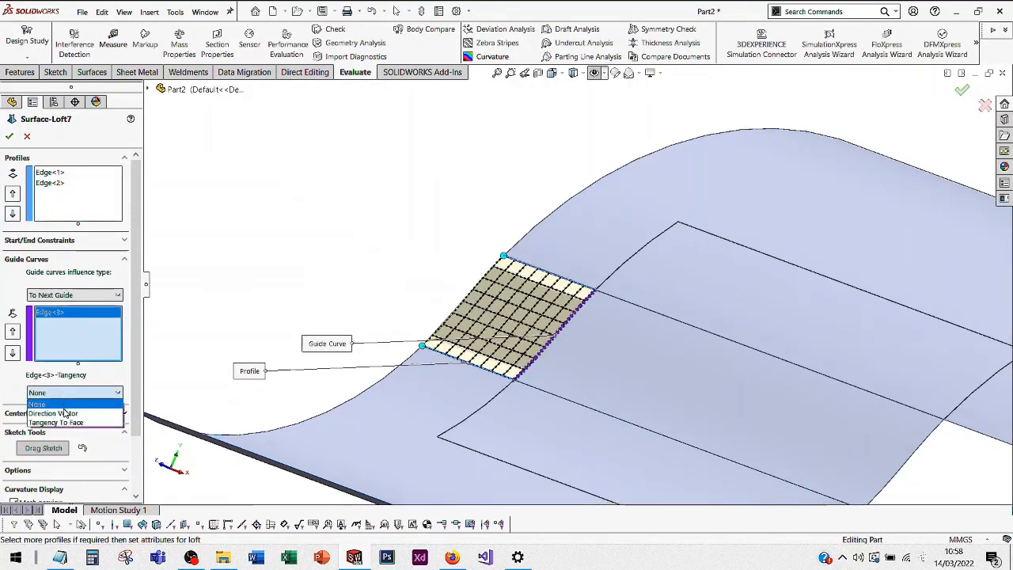
{"action": "left_click", "coordinate": [73, 424]}
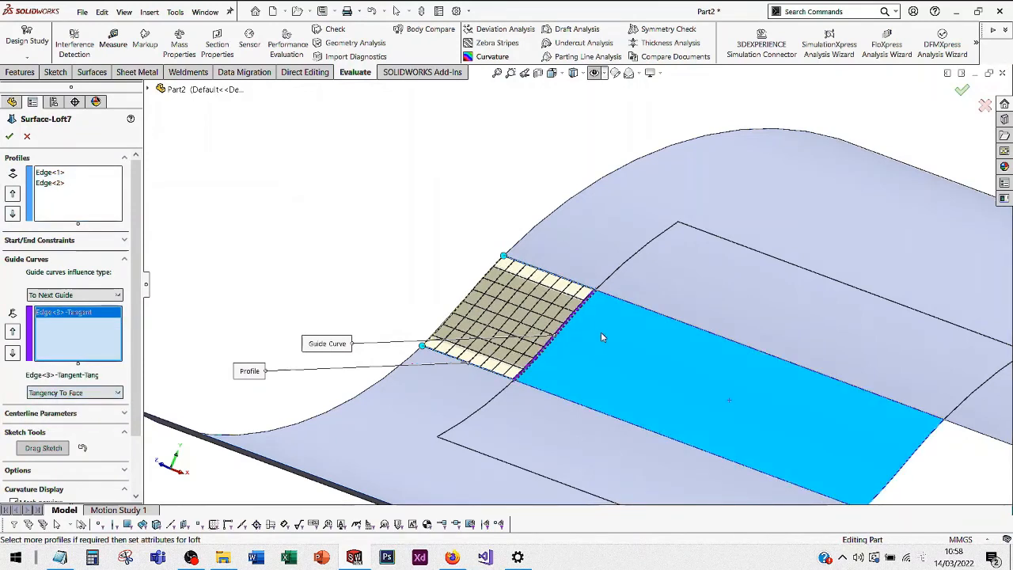
{"action": "left_click", "coordinate": [10, 136]}
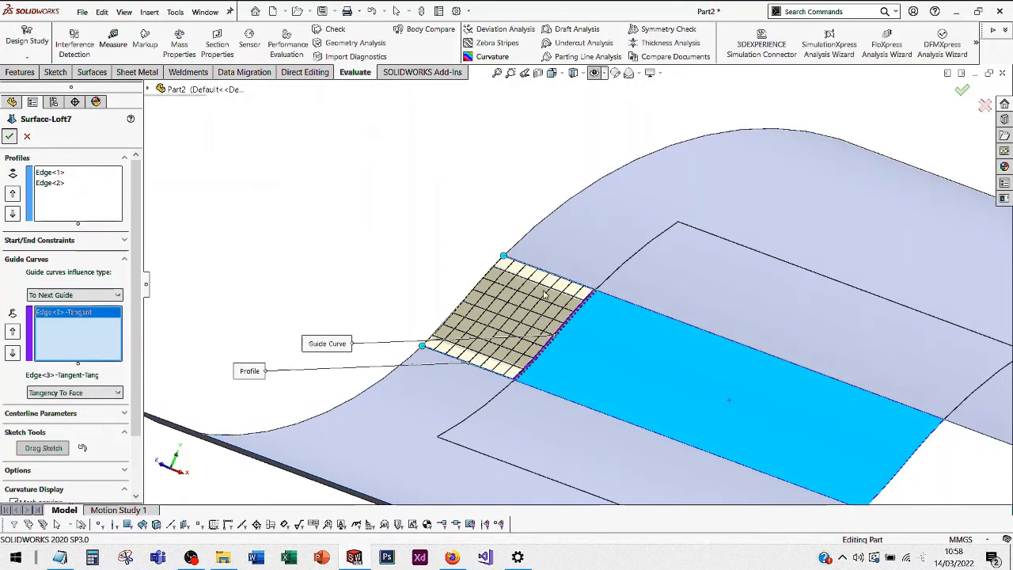
- Examine the side loft's transition to its neighbours with the Curvature display and zebra stripes, turning both off
{"action": "left_click", "coordinate": [493, 56]}
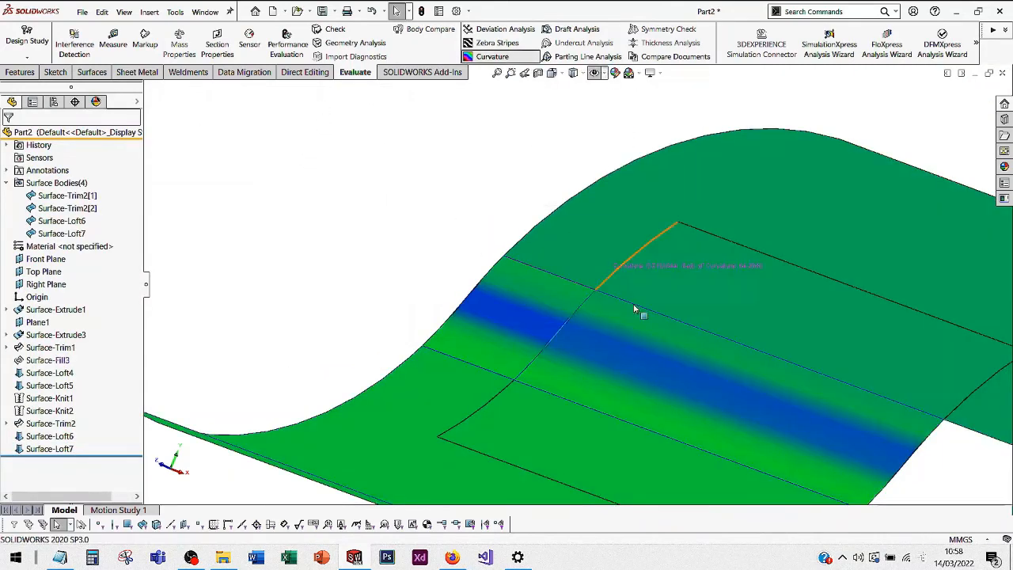
{"action": "mouse_move", "coordinate": [634, 308]}
{"action": "middle_mouse_down"}
{"action": "mouse_move", "coordinate": [610, 348]}
{"action": "mouse_move", "coordinate": [631, 402]}
{"action": "mouse_move", "coordinate": [615, 350]}
{"action": "middle_mouse_up"}
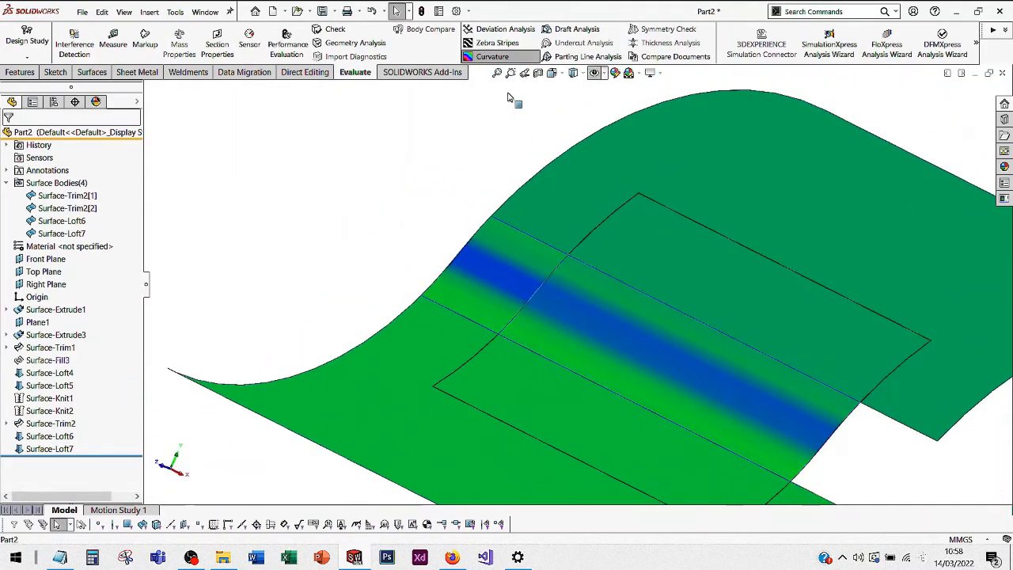
{"action": "left_click", "coordinate": [492, 56]}
{"action": "left_click", "coordinate": [497, 43]}
{"action": "mouse_move", "coordinate": [425, 182]}
{"action": "middle_mouse_down"}
{"action": "mouse_move", "coordinate": [416, 220]}
{"action": "mouse_move", "coordinate": [414, 182]}
{"action": "middle_mouse_up"}
{"action": "left_click", "coordinate": [497, 43]}
{"action": "scroll", "coordinate": [635, 211], "scroll_direction": "up", "scroll_amount": 6}
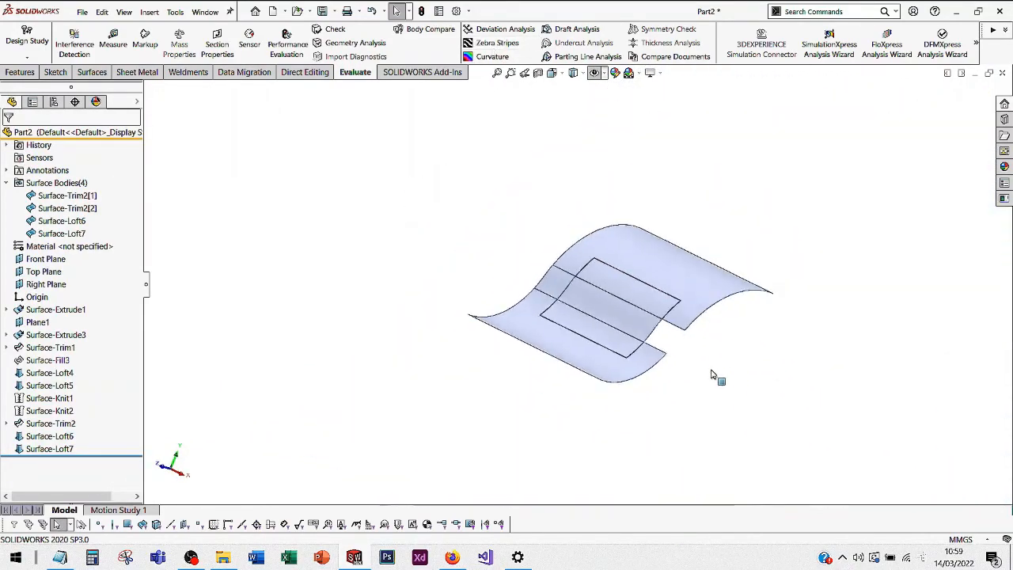
- Start a lofted surface between the two facing edges of the remaining open gap beside the central loft
{"action": "scroll", "coordinate": [610, 281], "scroll_direction": "down", "scroll_amount": 8}
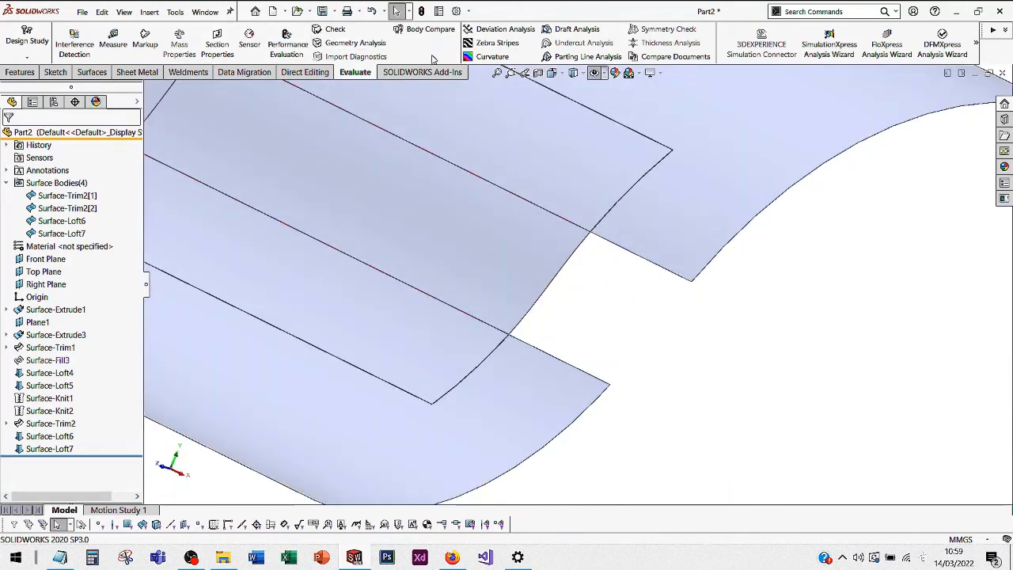
{"action": "left_click", "coordinate": [92, 72]}
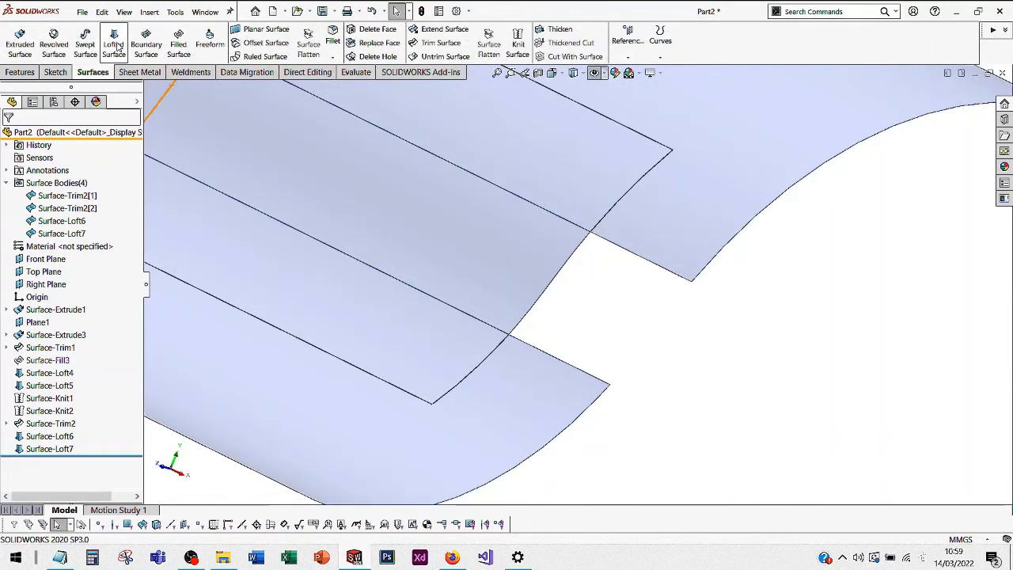
{"action": "left_click", "coordinate": [116, 45]}
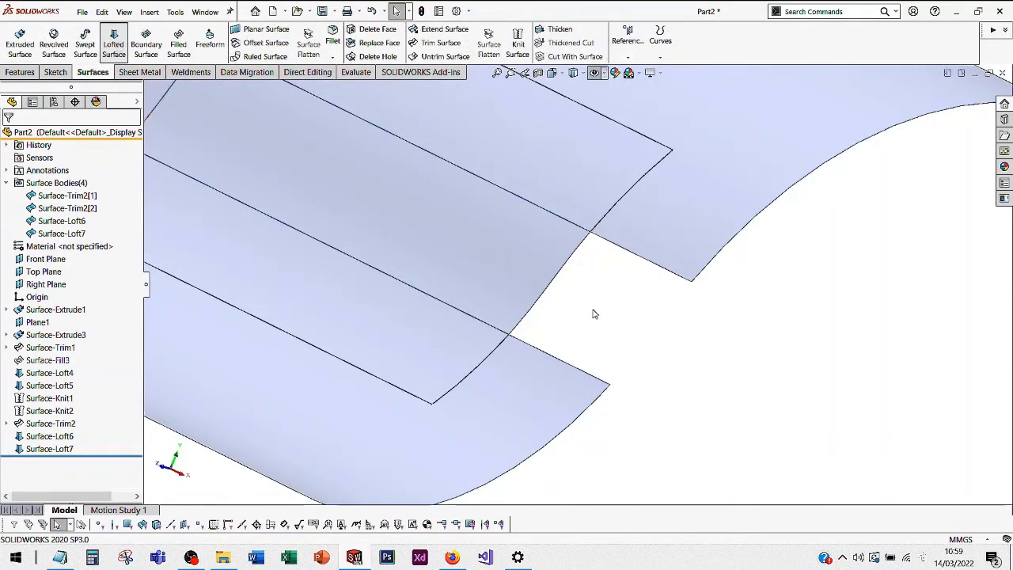
{"action": "left_click", "coordinate": [565, 364]}
{"action": "left_click", "coordinate": [645, 261]}
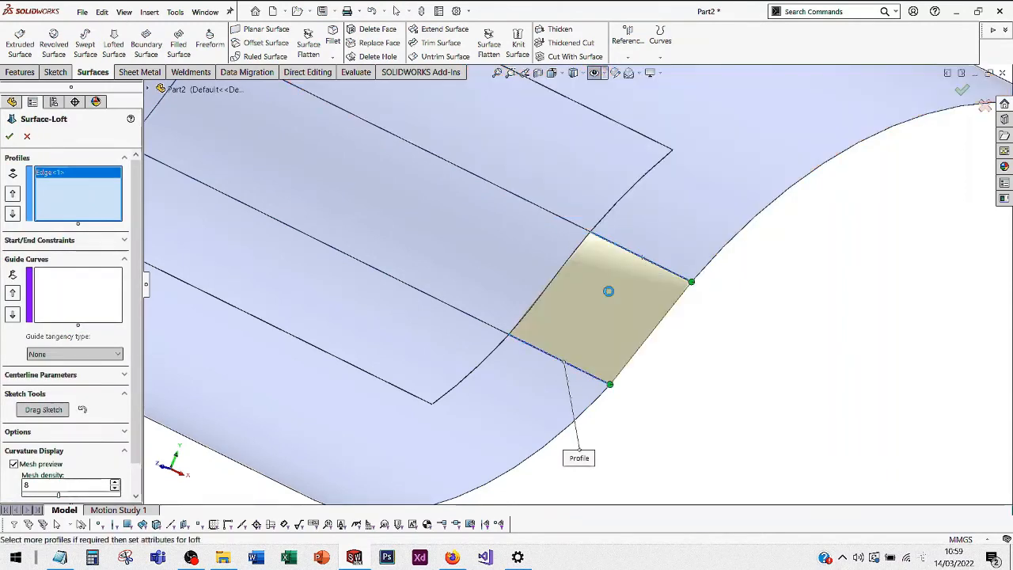
- Add the central loft's adjoining side edge as guide curve with Tangency To Face and create the second side loft
{"action": "left_click", "coordinate": [72, 289]}
{"action": "left_click", "coordinate": [556, 279]}
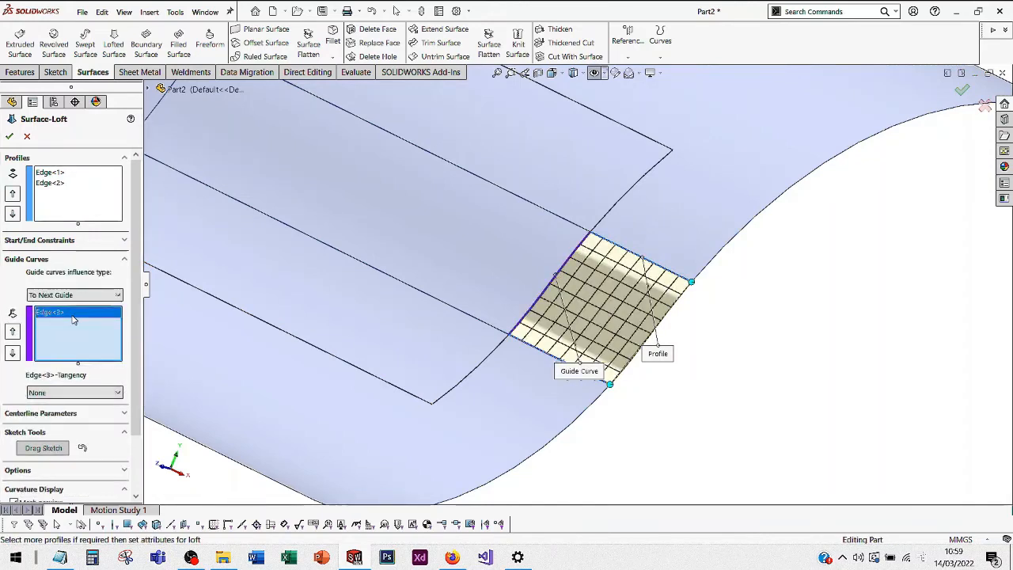
{"action": "left_click", "coordinate": [77, 392]}
{"action": "left_click", "coordinate": [77, 424]}
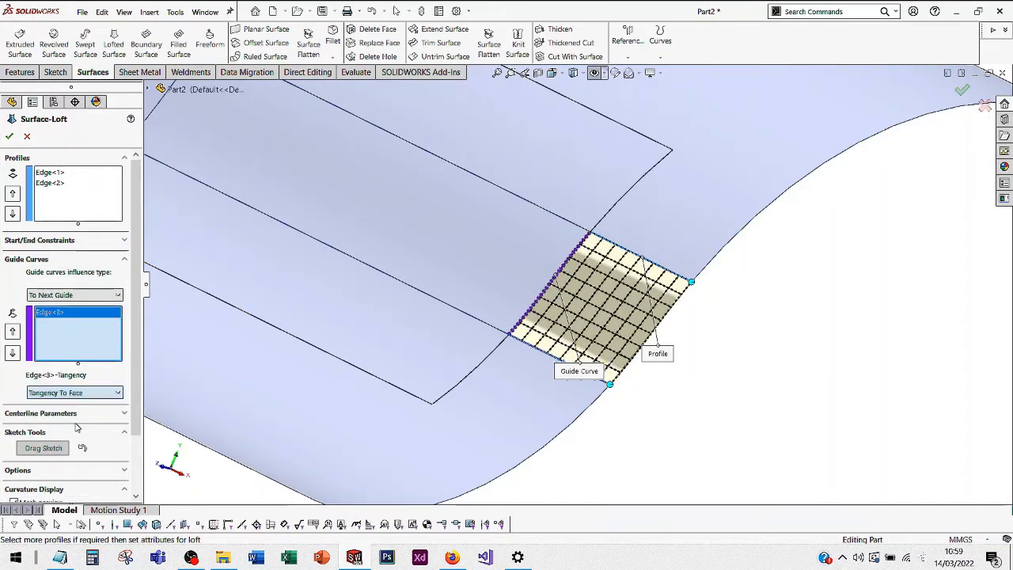
{"action": "left_click", "coordinate": [9, 136]}
{"action": "key", "text": "f"}
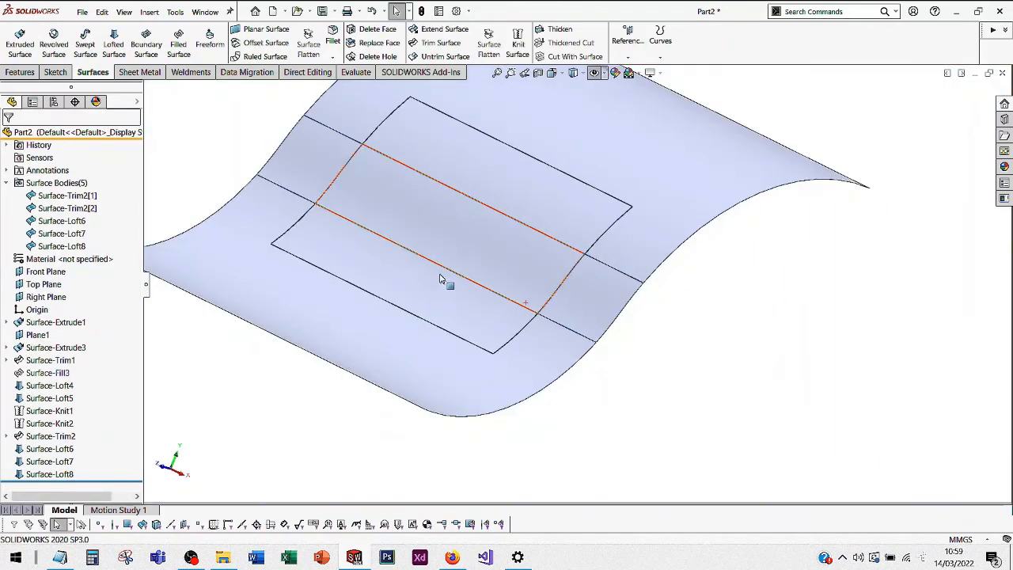
{"action": "key", "text": "f"}
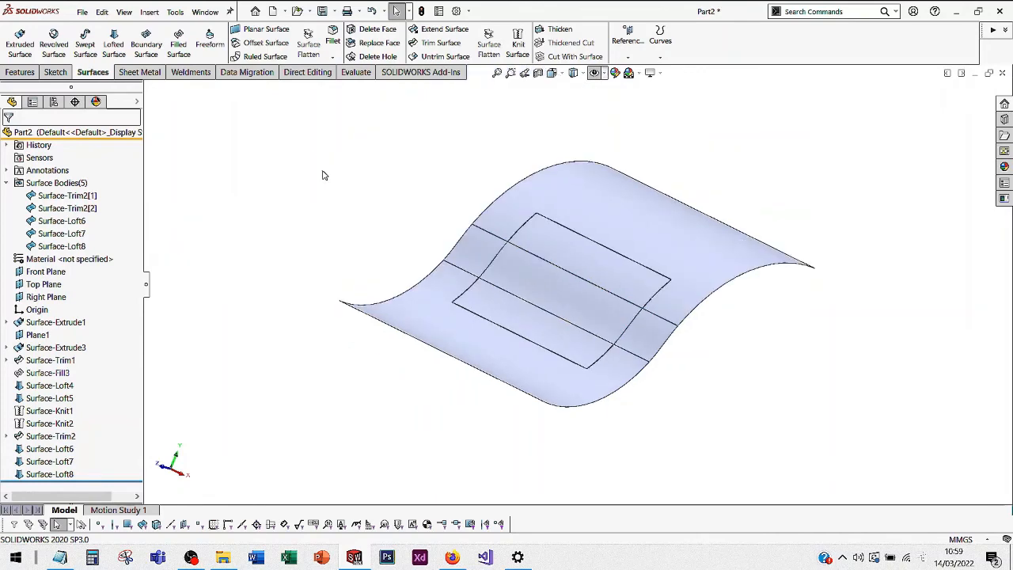
- Knit the two trimmed surfaces and the three lofts into one surface with merged entities and Gap Control off
{"action": "scroll", "coordinate": [595, 223], "scroll_direction": "down", "scroll_amount": 1}
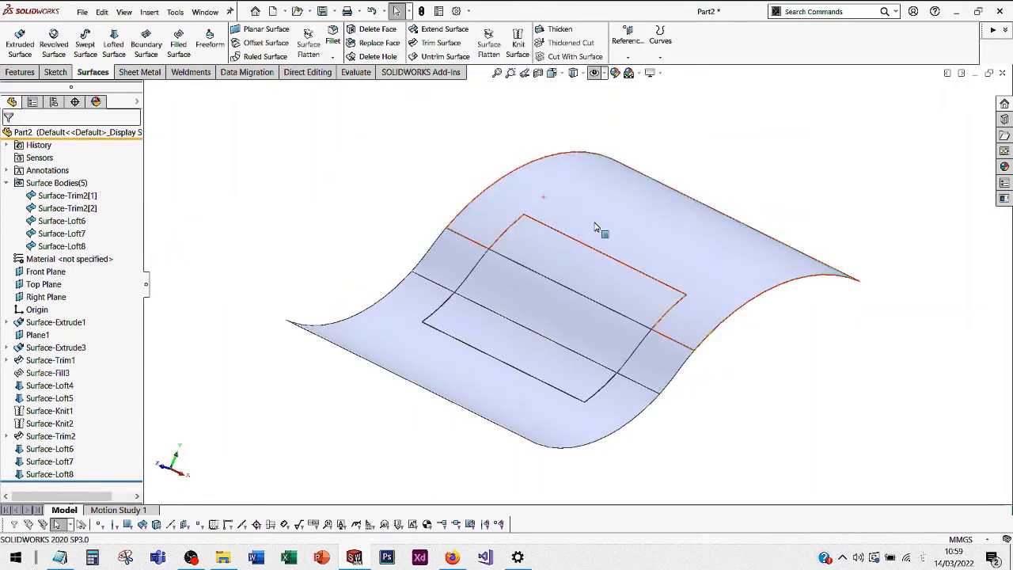
{"action": "left_click", "coordinate": [518, 43]}
{"action": "left_click_drag", "start_coordinate": [191, 123], "coordinate": [899, 505]}
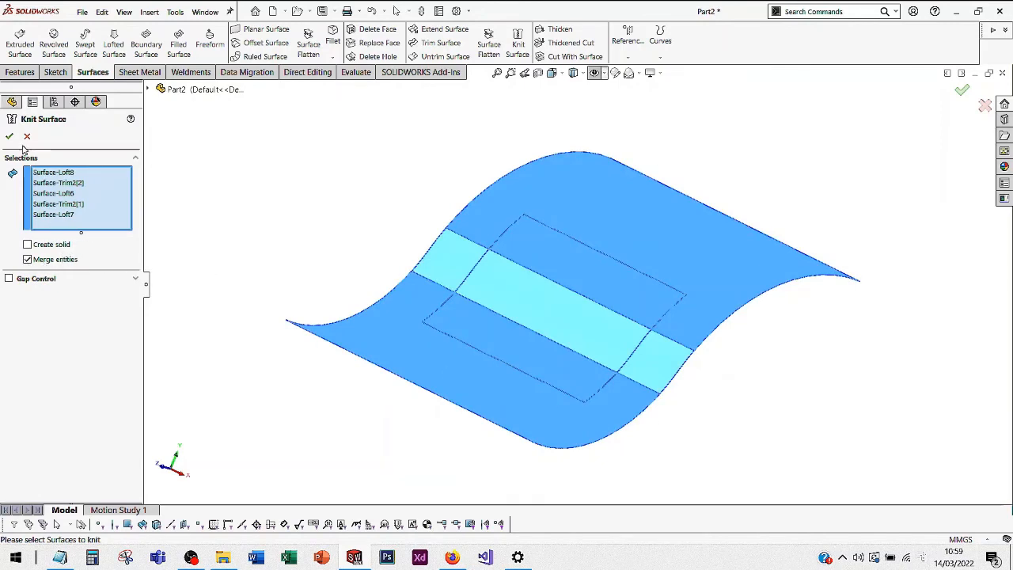
{"action": "left_click", "coordinate": [9, 280]}
{"action": "left_click", "coordinate": [10, 279]}
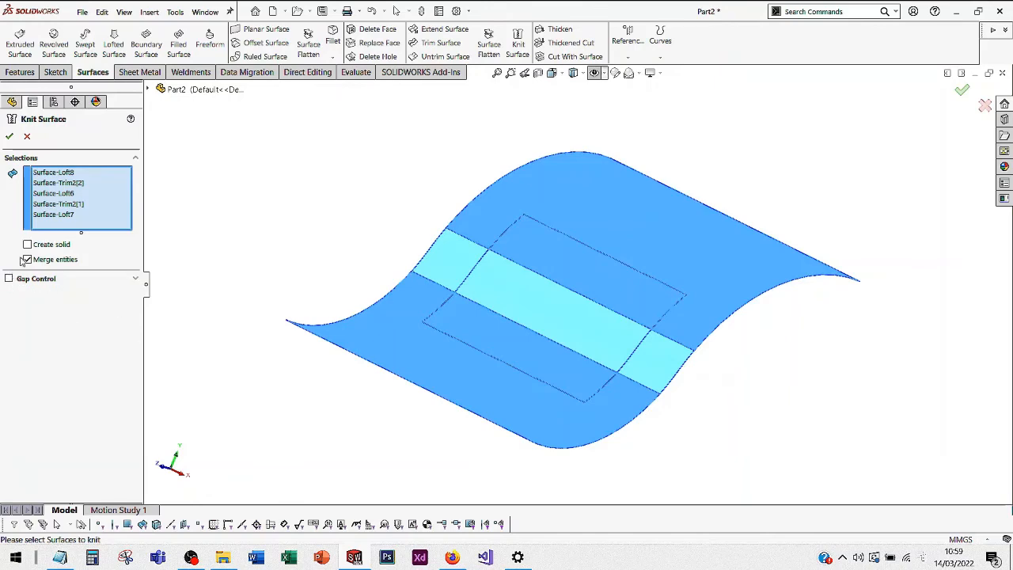
{"action": "left_click", "coordinate": [10, 138]}
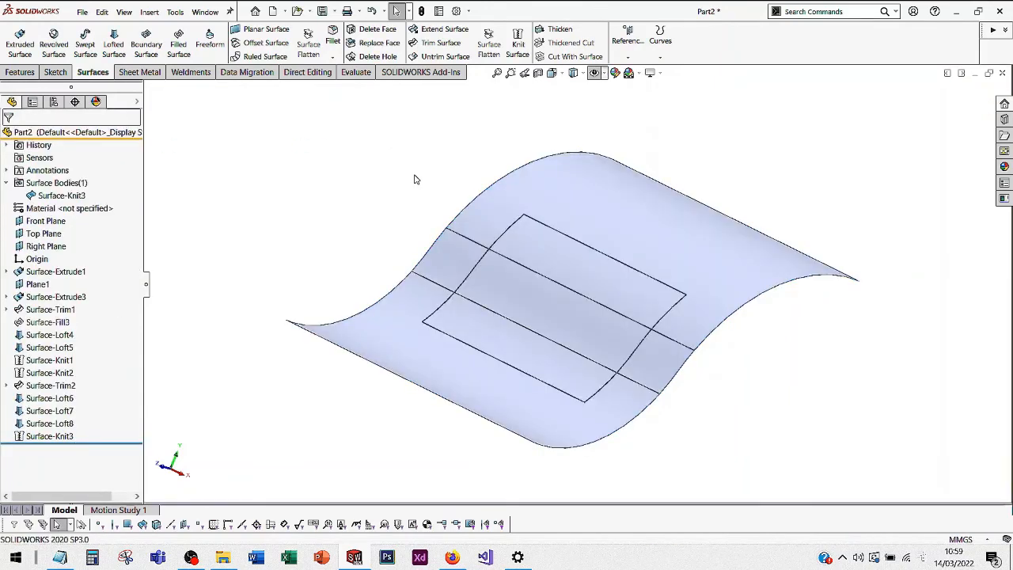
- Examine the knitted surface with the Curvature display and zebra stripes, turning both off
{"action": "mouse_move", "coordinate": [415, 179]}
{"action": "middle_mouse_down"}
{"action": "mouse_move", "coordinate": [446, 167]}
{"action": "mouse_move", "coordinate": [420, 213]}
{"action": "mouse_move", "coordinate": [402, 176]}
{"action": "middle_mouse_up"}
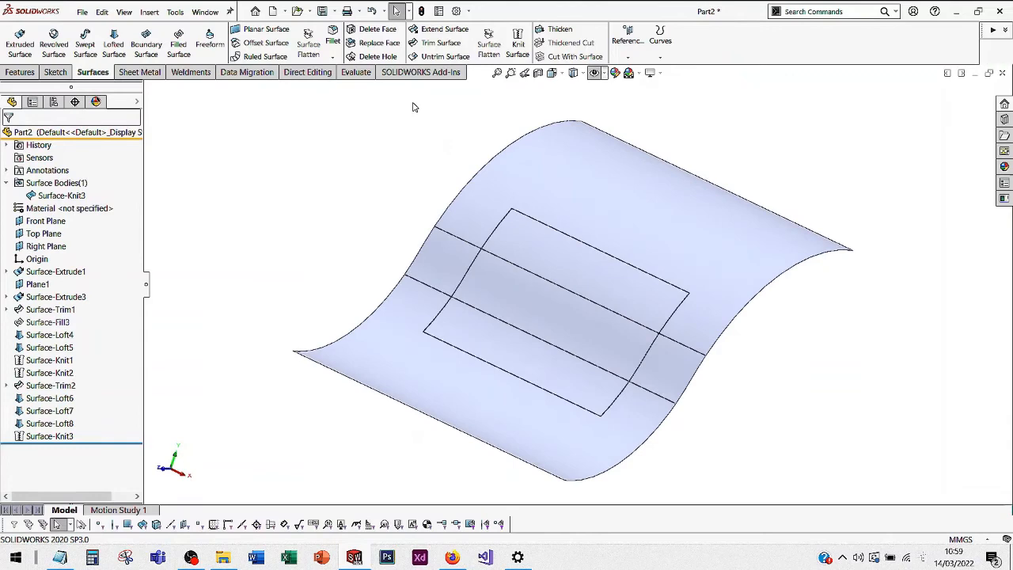
{"action": "left_click", "coordinate": [360, 73]}
{"action": "left_click", "coordinate": [494, 57]}
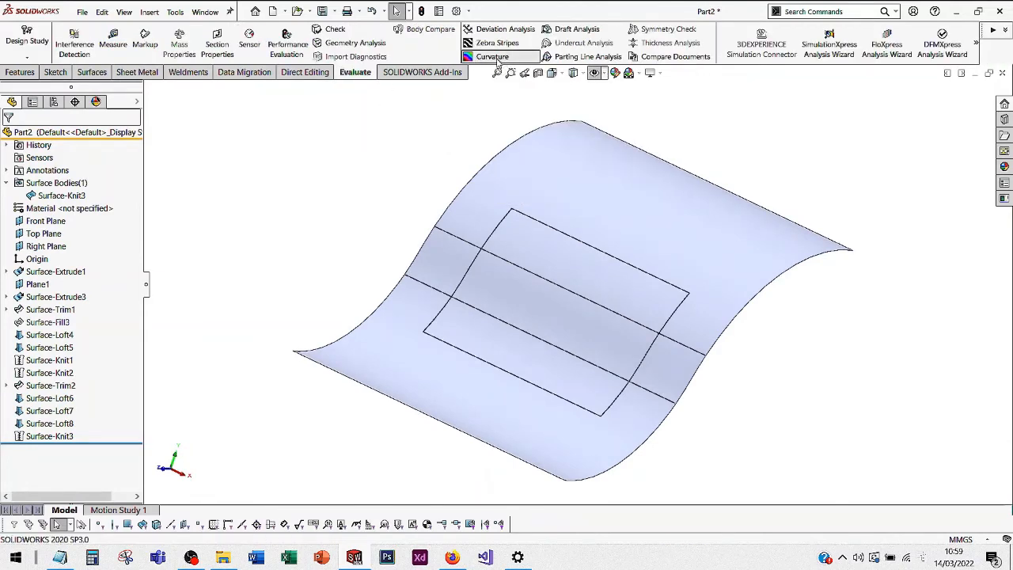
{"action": "middle_click_drag", "start_coordinate": [431, 212], "coordinate": [414, 330]}
{"action": "left_click", "coordinate": [494, 57]}
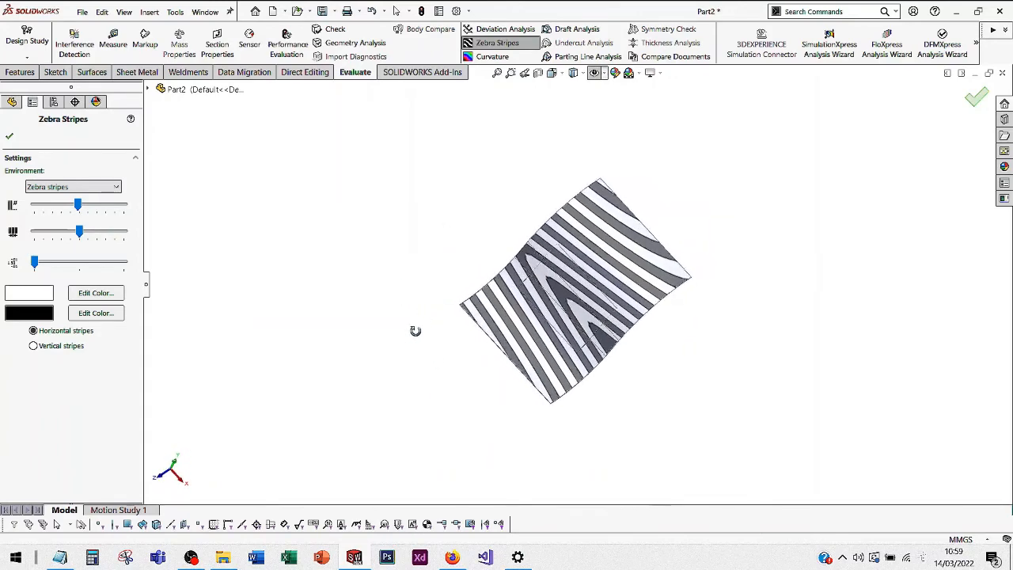
{"action": "middle_click_drag", "start_coordinate": [578, 309], "coordinate": [654, 215]}
{"action": "left_click", "coordinate": [497, 42]}
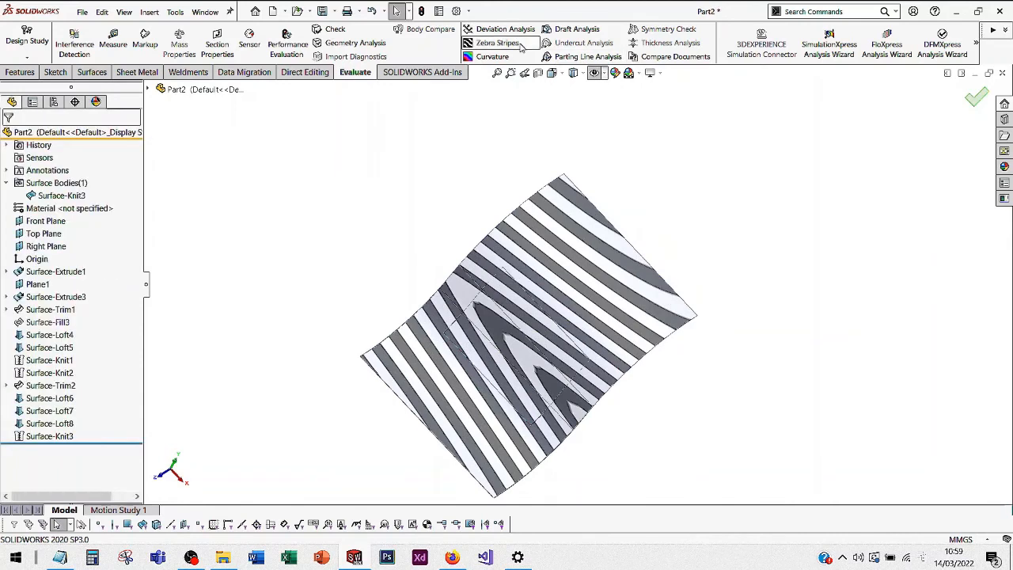
- Display the model shaded without edges and examine the zebra stripes across the whole knitted surface
{"action": "mouse_move", "coordinate": [575, 73]}
{"action": "left_click", "coordinate": [576, 100]}
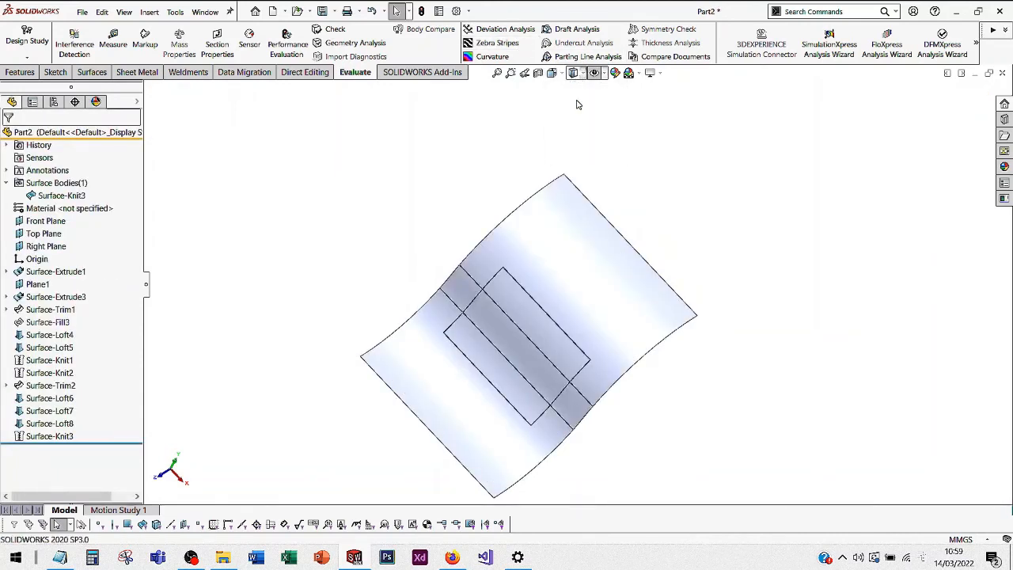
{"action": "mouse_move", "coordinate": [673, 213]}
{"action": "middle_mouse_down"}
{"action": "mouse_move", "coordinate": [672, 129]}
{"action": "mouse_move", "coordinate": [726, 115]}
{"action": "mouse_move", "coordinate": [725, 167]}
{"action": "mouse_move", "coordinate": [794, 208]}
{"action": "mouse_move", "coordinate": [807, 256]}
{"action": "mouse_move", "coordinate": [661, 265]}
{"action": "middle_mouse_up"}
{"action": "scroll", "coordinate": [661, 262], "scroll_direction": "down", "scroll_amount": 1}
{"action": "scroll", "coordinate": [421, 466], "scroll_direction": "down", "scroll_amount": 2}
{"action": "scroll", "coordinate": [429, 354], "scroll_direction": "up", "scroll_amount": 1}
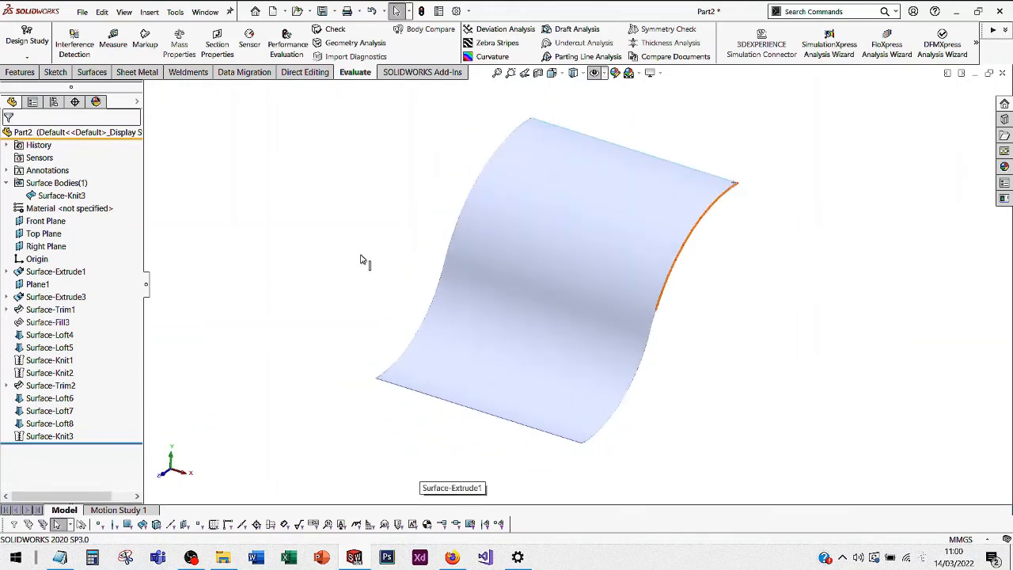
{"action": "left_click", "coordinate": [496, 43]}
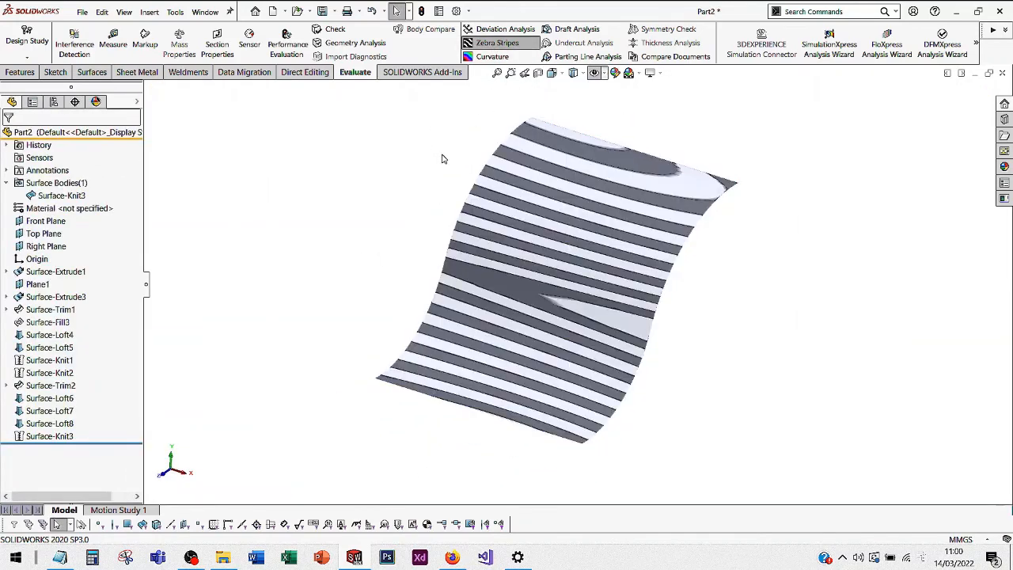
{"action": "mouse_move", "coordinate": [443, 156]}
{"action": "middle_mouse_down"}
{"action": "mouse_move", "coordinate": [479, 109]}
{"action": "mouse_move", "coordinate": [511, 113]}
{"action": "mouse_move", "coordinate": [495, 106]}
{"action": "mouse_move", "coordinate": [474, 116]}
{"action": "mouse_move", "coordinate": [470, 159]}
{"action": "mouse_move", "coordinate": [416, 157]}
{"action": "mouse_move", "coordinate": [434, 164]}
{"action": "middle_mouse_up"}
{"action": "scroll", "coordinate": [543, 215], "scroll_direction": "down", "scroll_amount": 1}
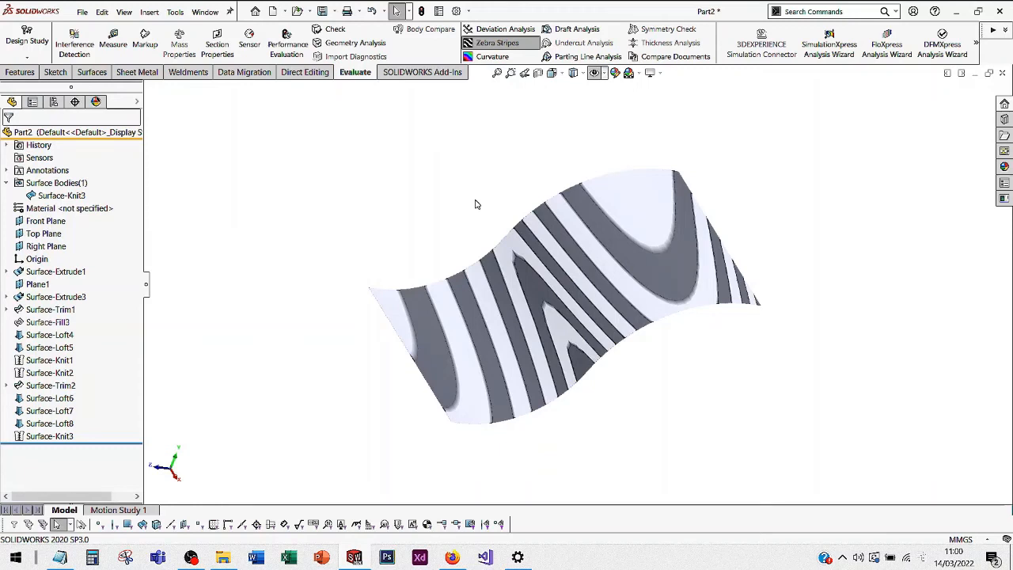
- Roll the feature history back to just after Surface-Knit1 to review the earlier, narrower loft stage
{"action": "left_click", "coordinate": [103, 72]}
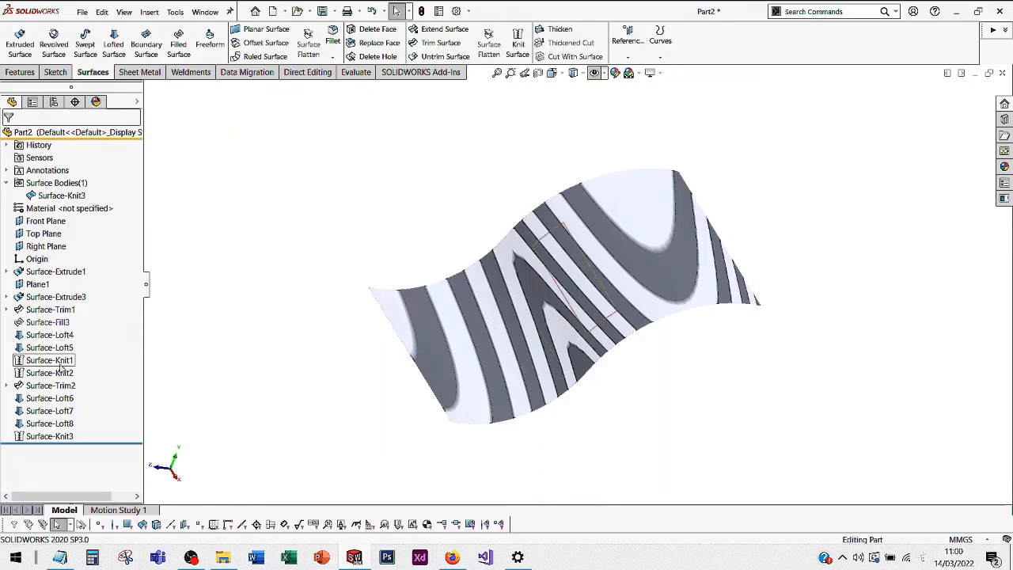
{"action": "left_click", "coordinate": [53, 387]}
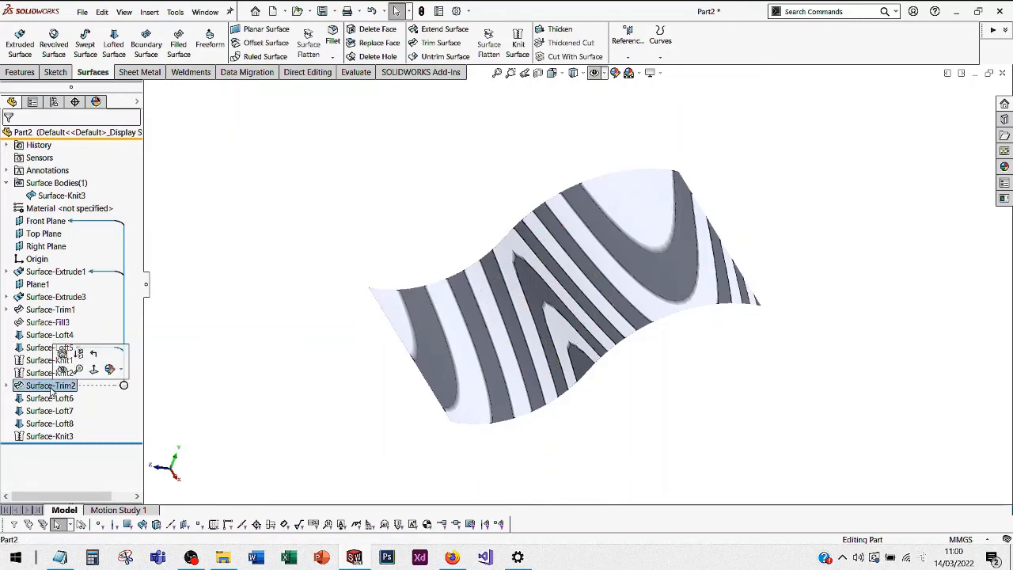
{"action": "left_click", "coordinate": [138, 456]}
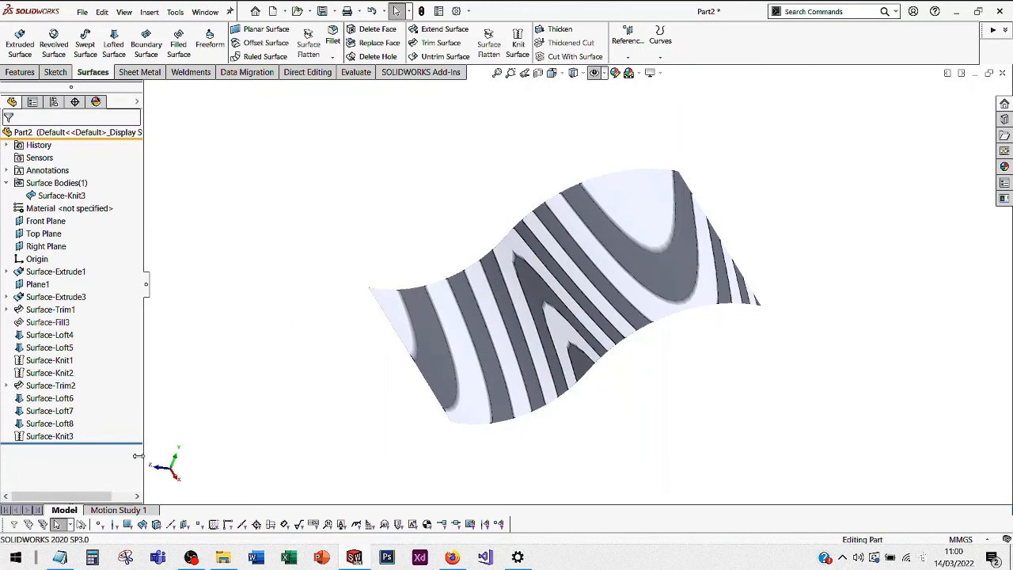
{"action": "left_click_drag", "start_coordinate": [128, 441], "coordinate": [96, 374]}
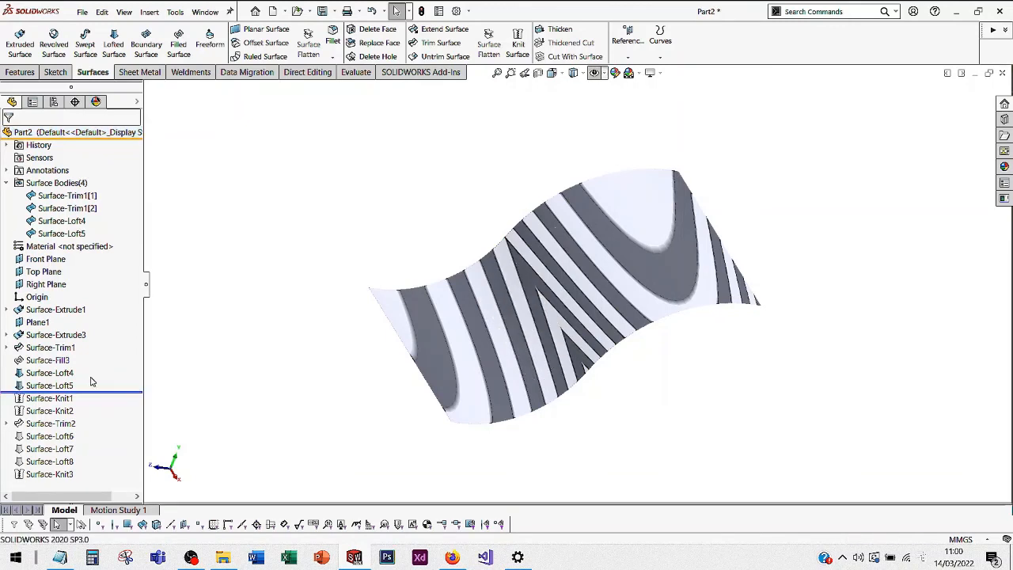
{"action": "left_click_drag", "start_coordinate": [95, 391], "coordinate": [97, 400]}
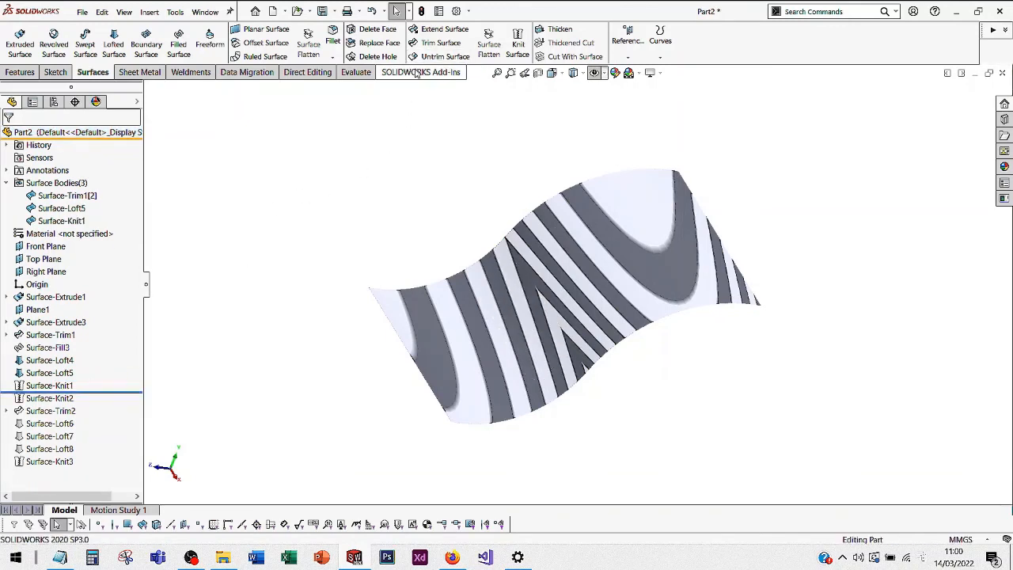
- Turn off the zebra stripes and set the display style to shaded with edges
{"action": "left_click", "coordinate": [355, 72]}
{"action": "left_click", "coordinate": [495, 43]}
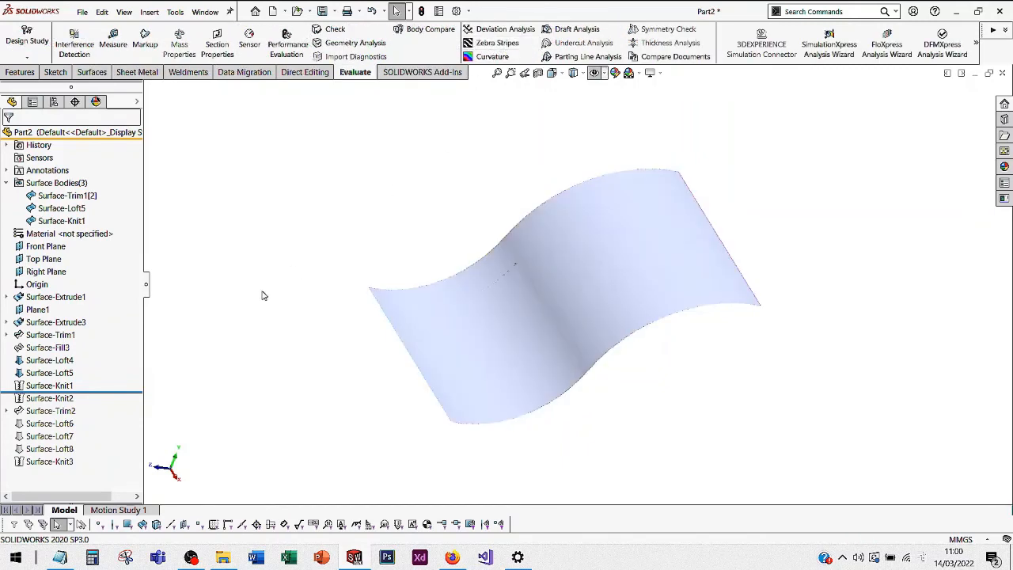
{"action": "left_click", "coordinate": [573, 72]}
{"action": "left_click", "coordinate": [570, 91]}
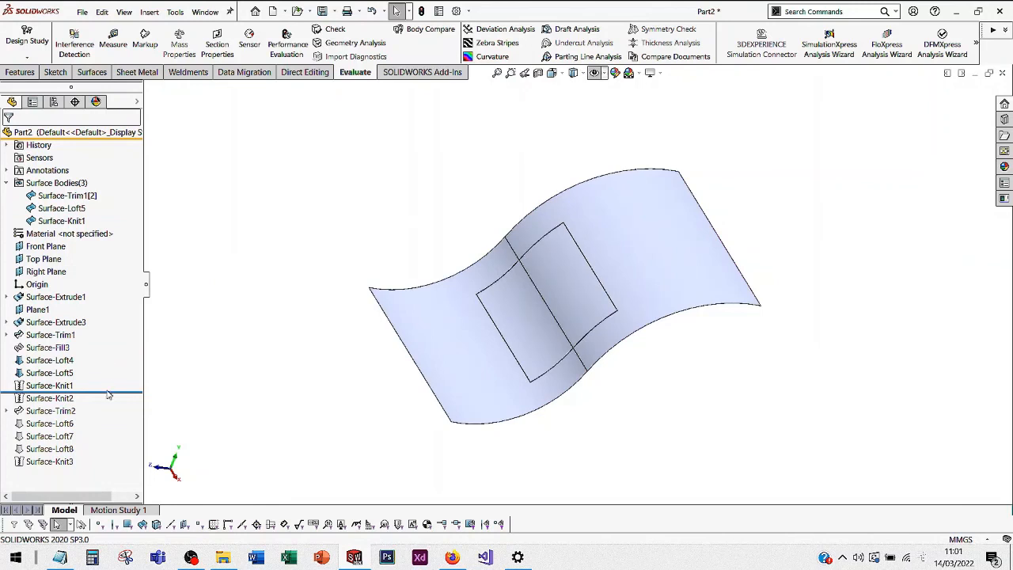
- Roll the history forward through Surface-Trim2, the central loft and both side lofts to the end of the tree
{"action": "mouse_move", "coordinate": [108, 394]}
{"action": "left_mouse_down"}
{"action": "mouse_move", "coordinate": [112, 354]}
{"action": "mouse_move", "coordinate": [113, 403]}
{"action": "mouse_move", "coordinate": [90, 399]}
{"action": "left_mouse_up"}
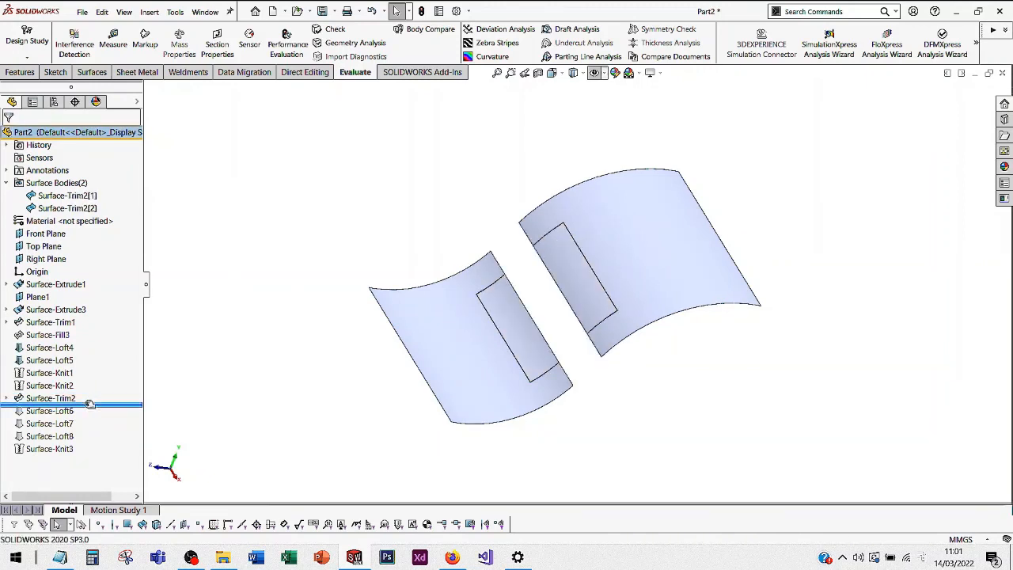
{"action": "left_click_drag", "start_coordinate": [90, 404], "coordinate": [91, 437]}
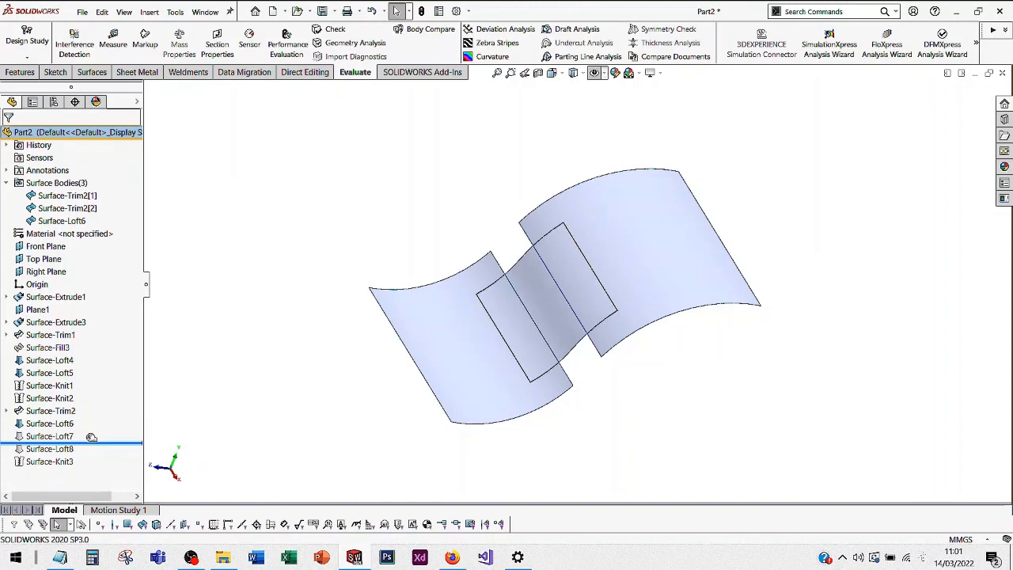
{"action": "left_click_drag", "start_coordinate": [91, 437], "coordinate": [91, 437]}
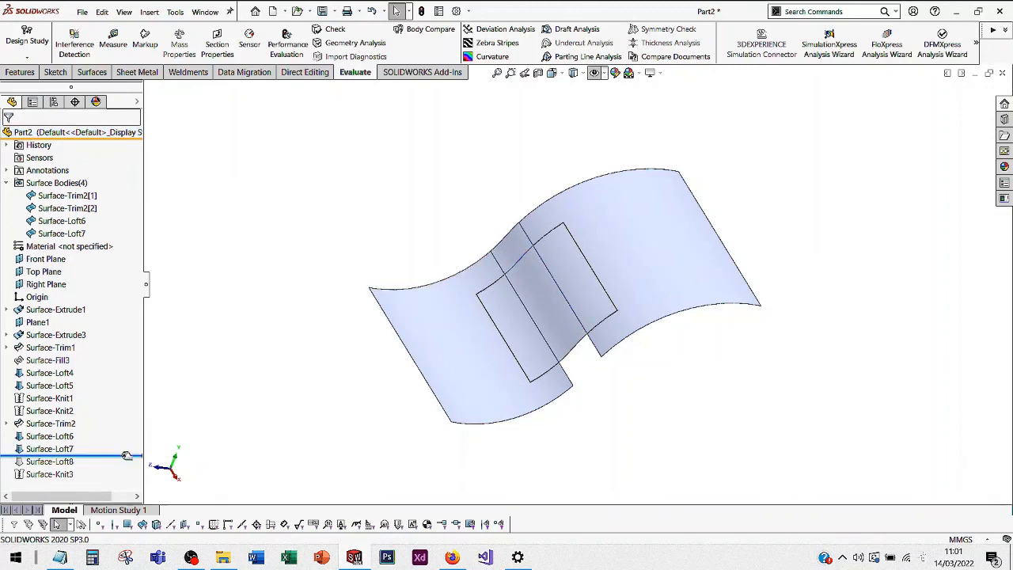
{"action": "left_click_drag", "start_coordinate": [127, 456], "coordinate": [125, 468]}
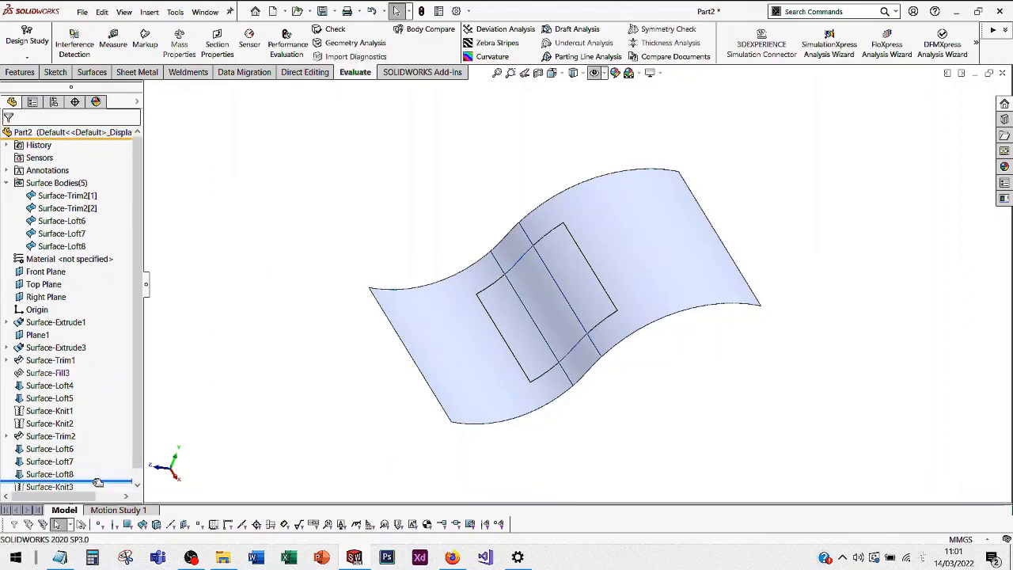
{"action": "left_click", "coordinate": [575, 348]}
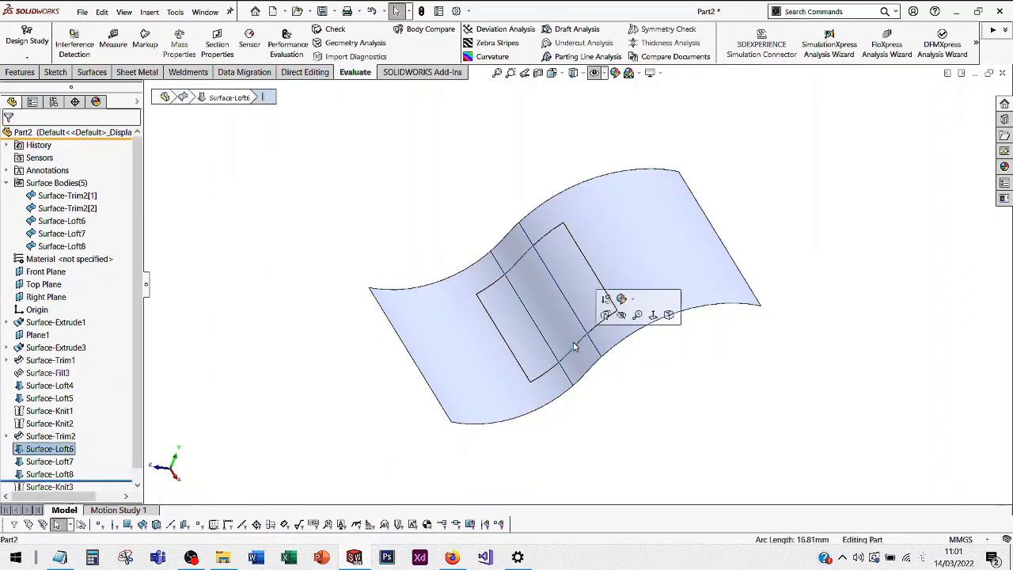
{"action": "left_click", "coordinate": [626, 403]}
{"action": "scroll", "coordinate": [113, 427], "scroll_direction": "down", "scroll_amount": 1}
{"action": "left_click_drag", "start_coordinate": [97, 467], "coordinate": [96, 480]}
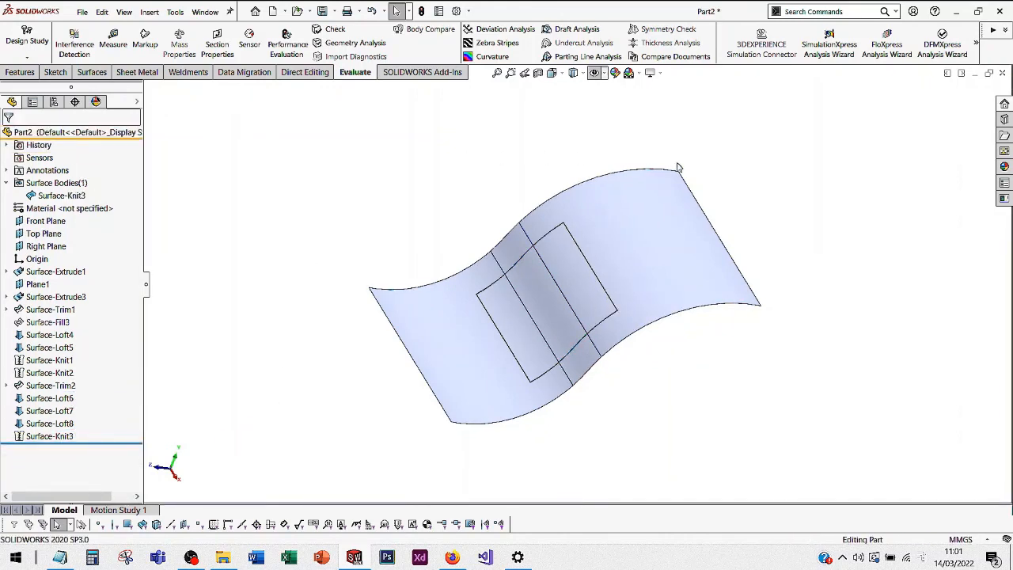
- Identify the final knitted surface body and examine its transitions with zebra stripes
{"action": "left_click", "coordinate": [63, 198]}
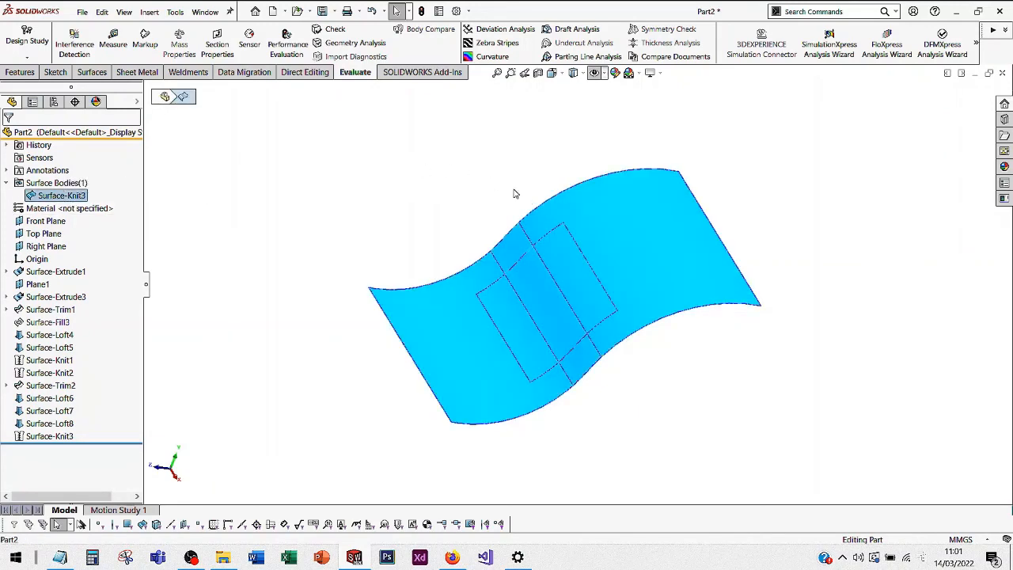
{"action": "middle_click_drag", "start_coordinate": [495, 178], "coordinate": [512, 131]}
{"action": "left_click", "coordinate": [510, 131]}
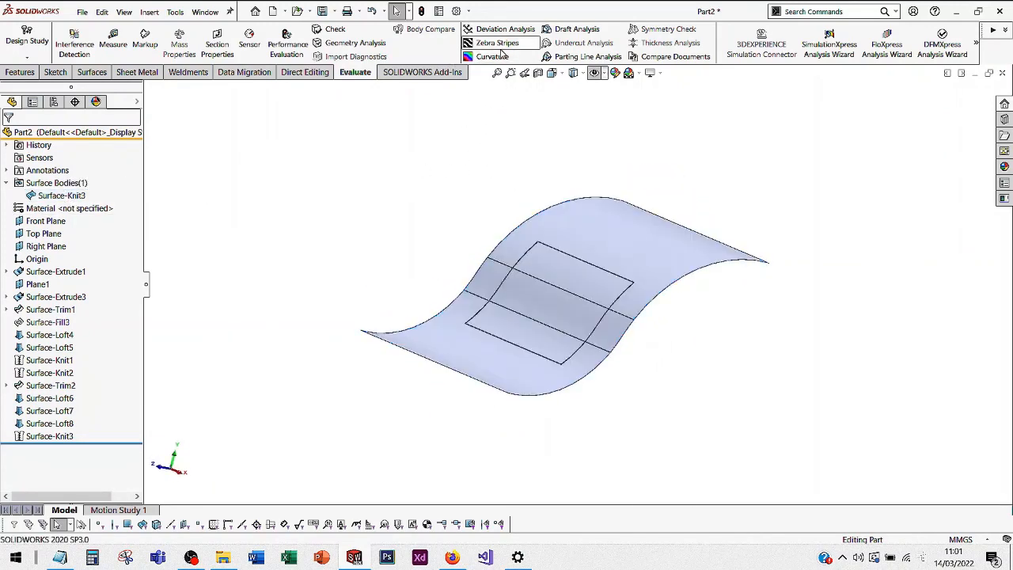
{"action": "left_click", "coordinate": [497, 43]}
{"action": "middle_click_drag", "start_coordinate": [443, 181], "coordinate": [455, 297]}
{"action": "key", "text": "Escape"}
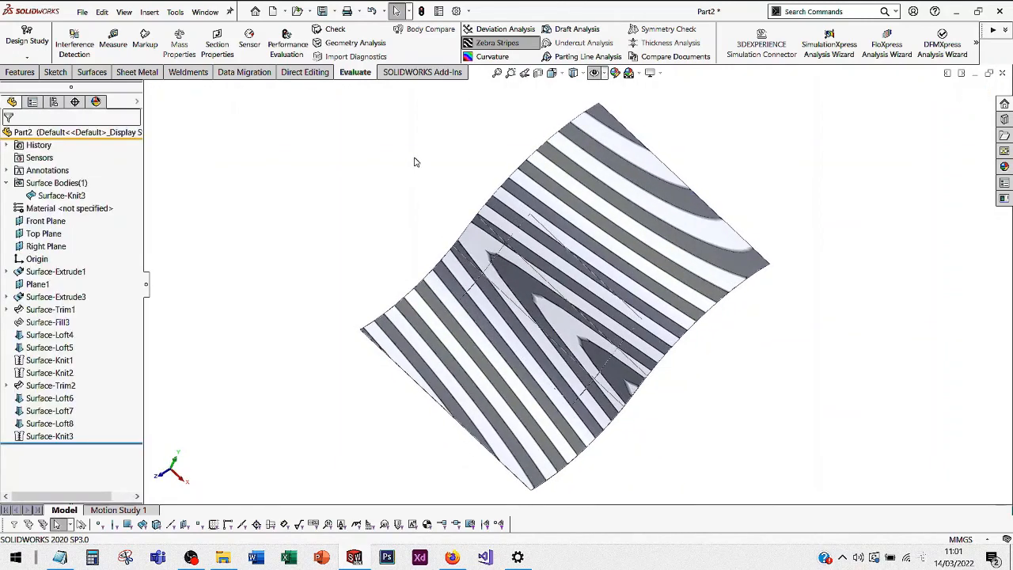